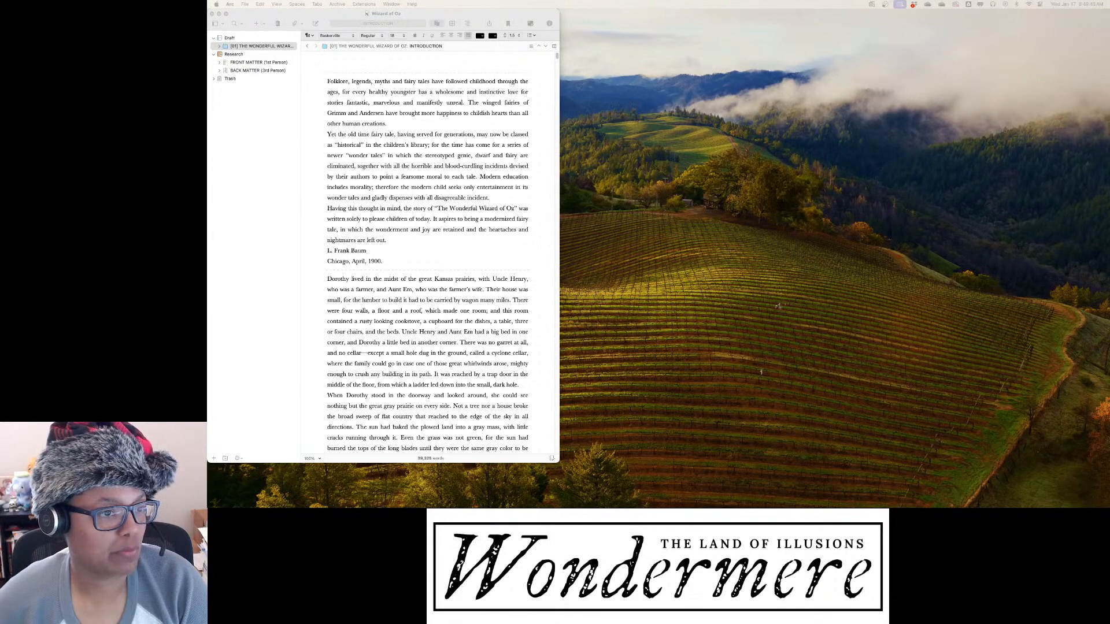
Switch to Scrivener and enlarge the Wizard of Oz project window
{"action": "key", "text": "super+Tab"}
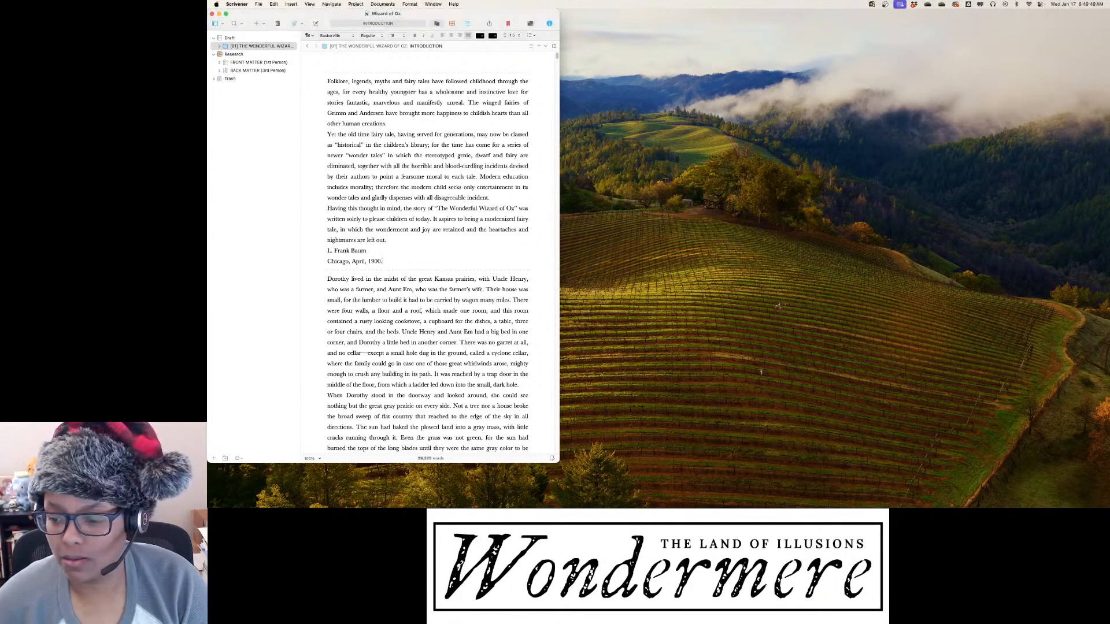
{"action": "left_click_drag", "start_coordinate": [559, 463], "coordinate": [715, 480]}
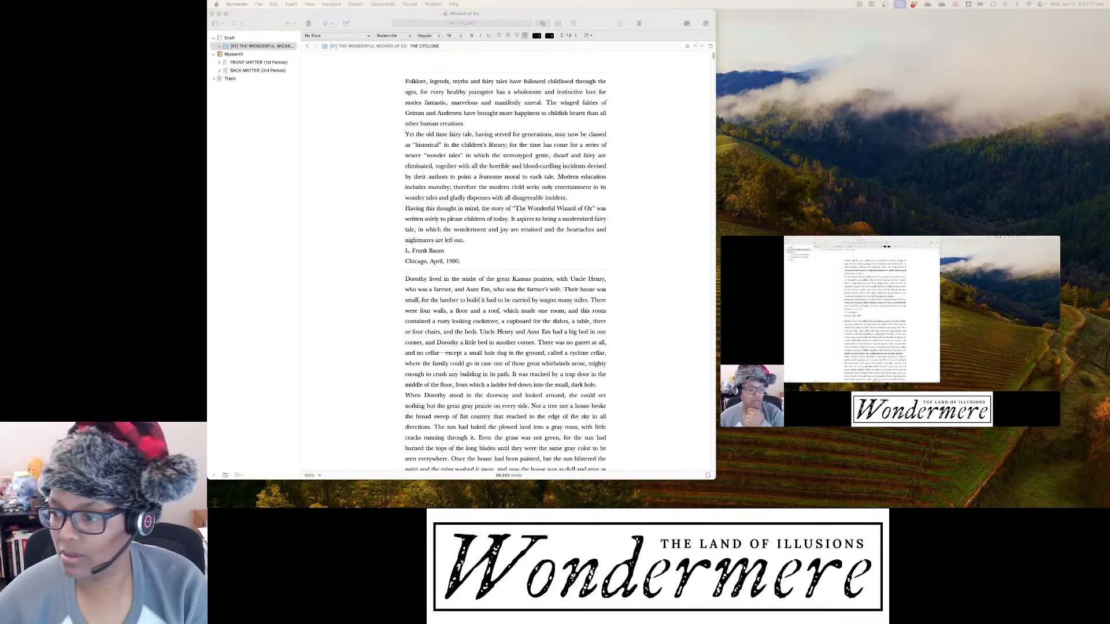
Return the floating video preview to its browser tab and move the Photoshop window out of the way
{"action": "mouse_move", "coordinate": [890, 331]}
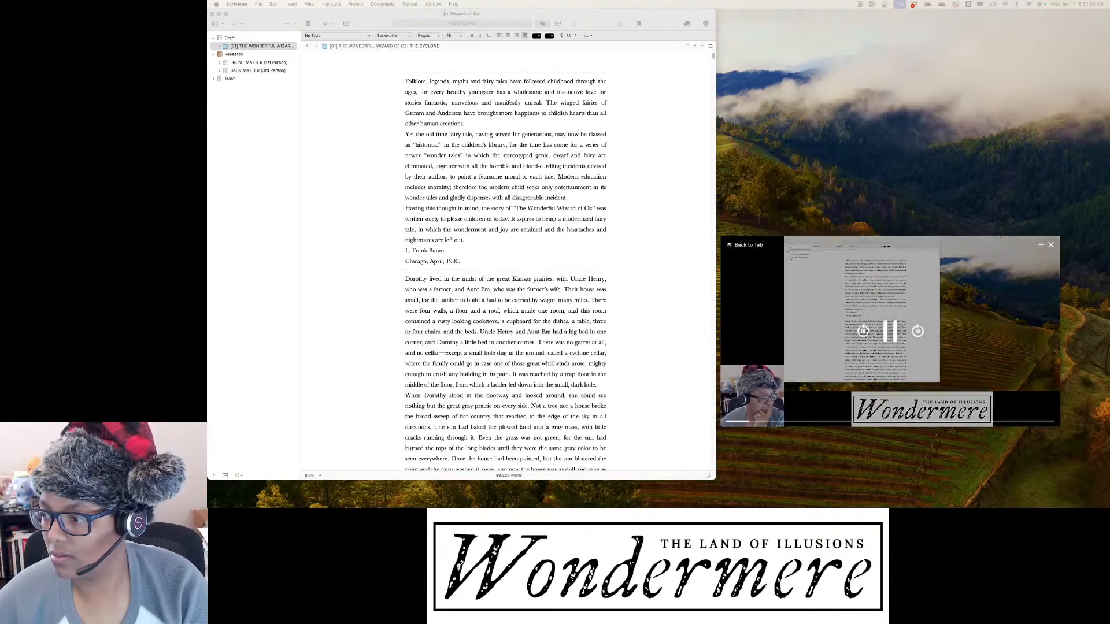
{"action": "left_click", "coordinate": [745, 245]}
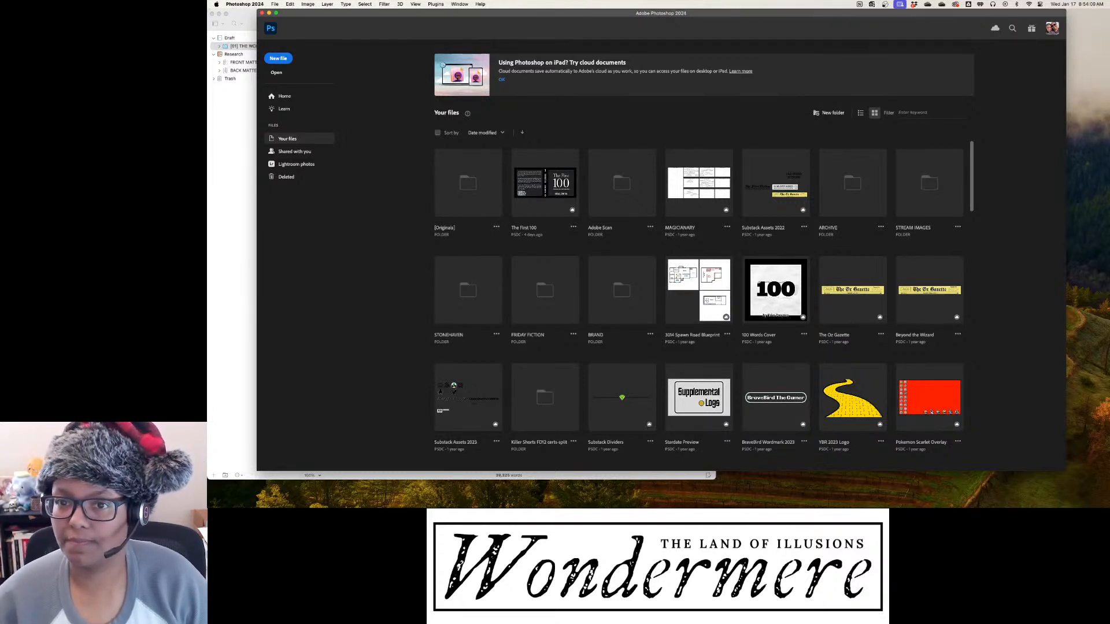
{"action": "left_click_drag", "start_coordinate": [662, 13], "coordinate": [0, 12]}
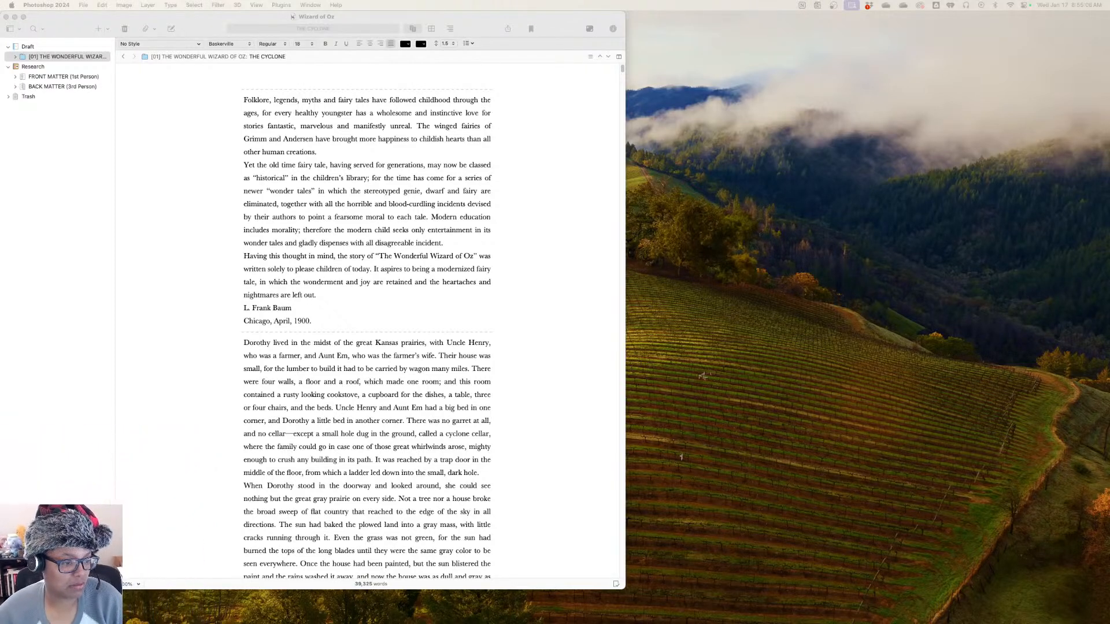
Switch back to the Wizard of Oz project in Scrivener and reposition its window on the desktop
{"action": "left_click", "coordinate": [265, 407]}
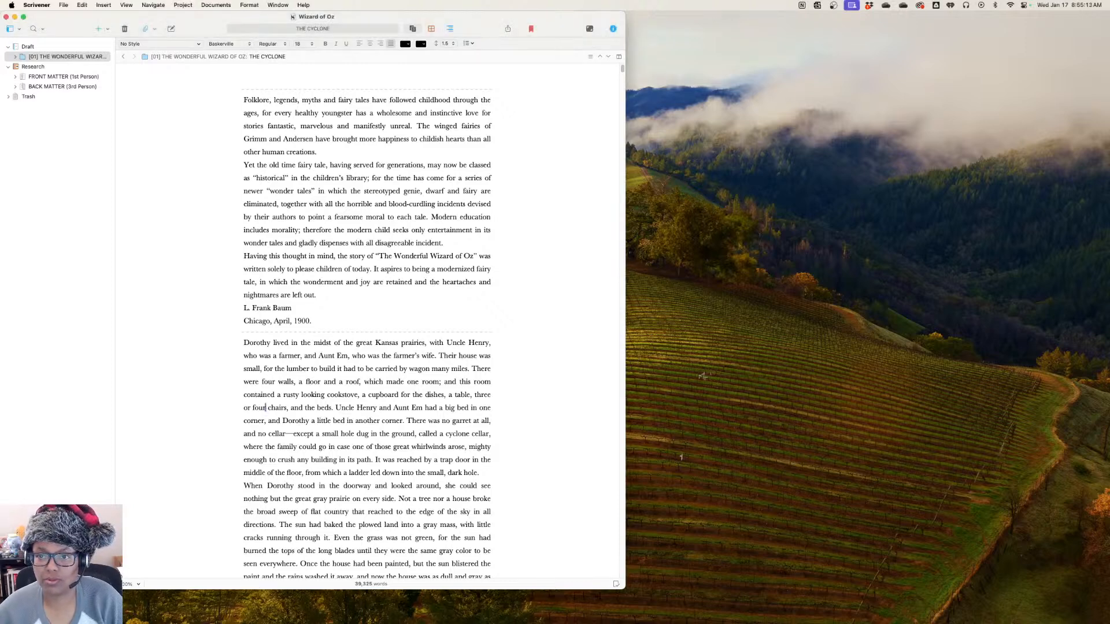
{"action": "left_click_drag", "start_coordinate": [370, 17], "coordinate": [483, 17]}
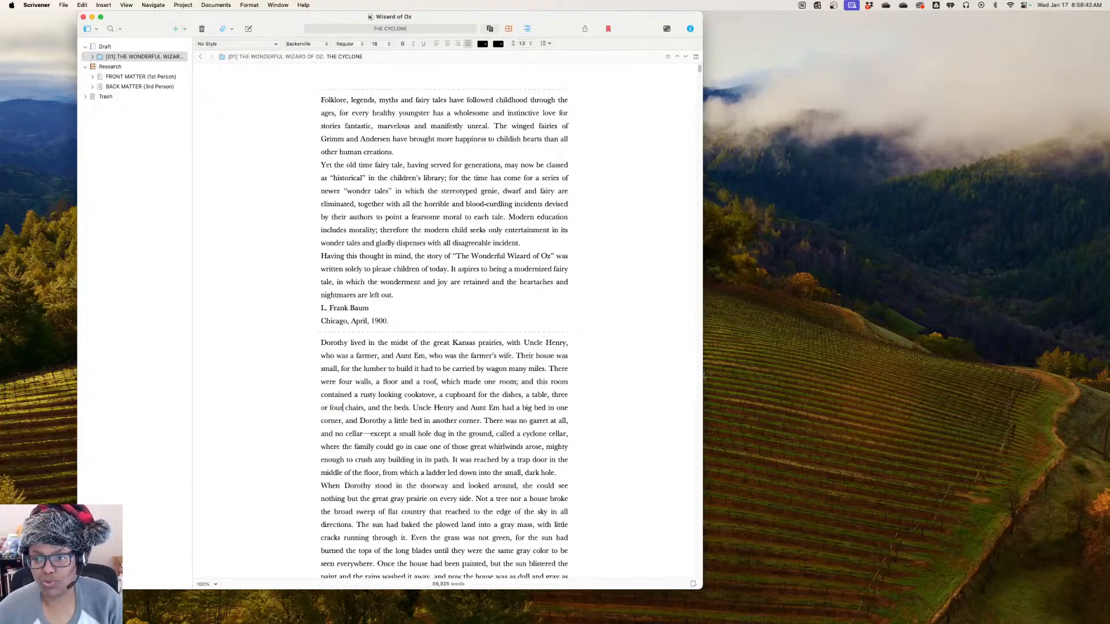
{"action": "left_click", "coordinate": [380, 152]}
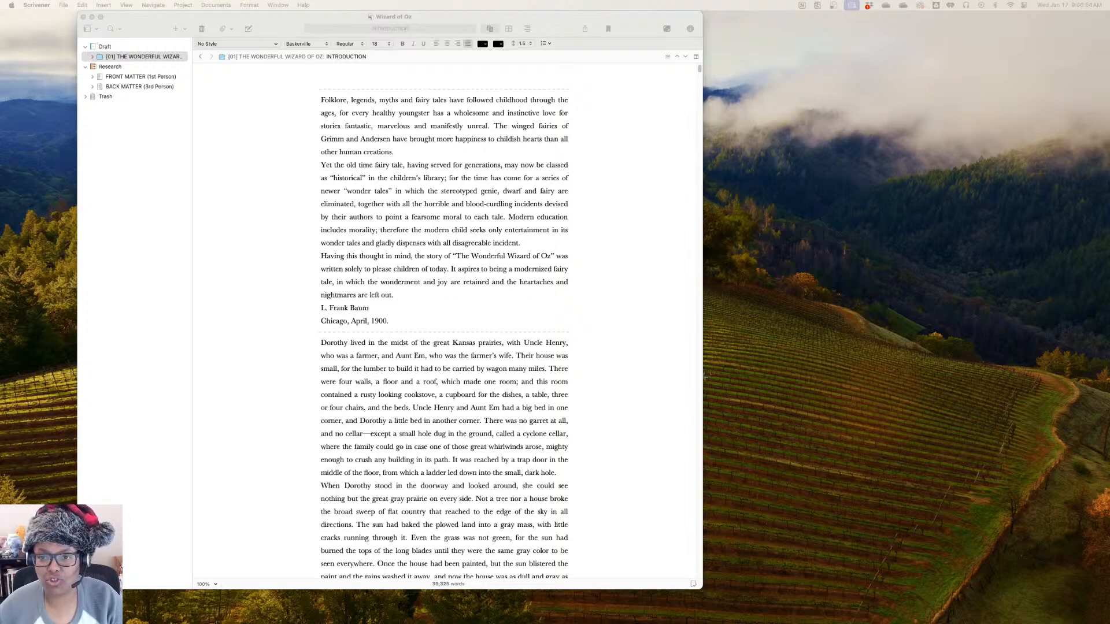
{"action": "mouse_move", "coordinate": [440, 17]}
{"action": "left_mouse_down"}
{"action": "mouse_move", "coordinate": [406, 16]}
{"action": "mouse_move", "coordinate": [422, 16]}
{"action": "left_mouse_up"}
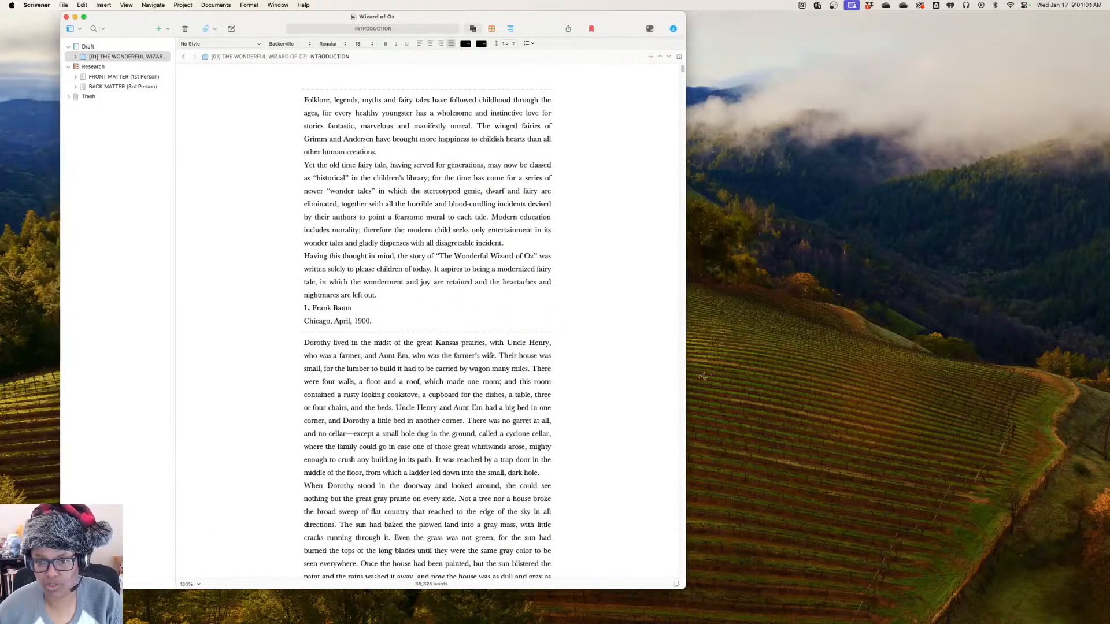
Expand the [01] THE WONDERFUL WIZARD OF OZ folder and view its INTRODUCTION and HOME AGAIN documents
{"action": "left_click", "coordinate": [75, 57]}
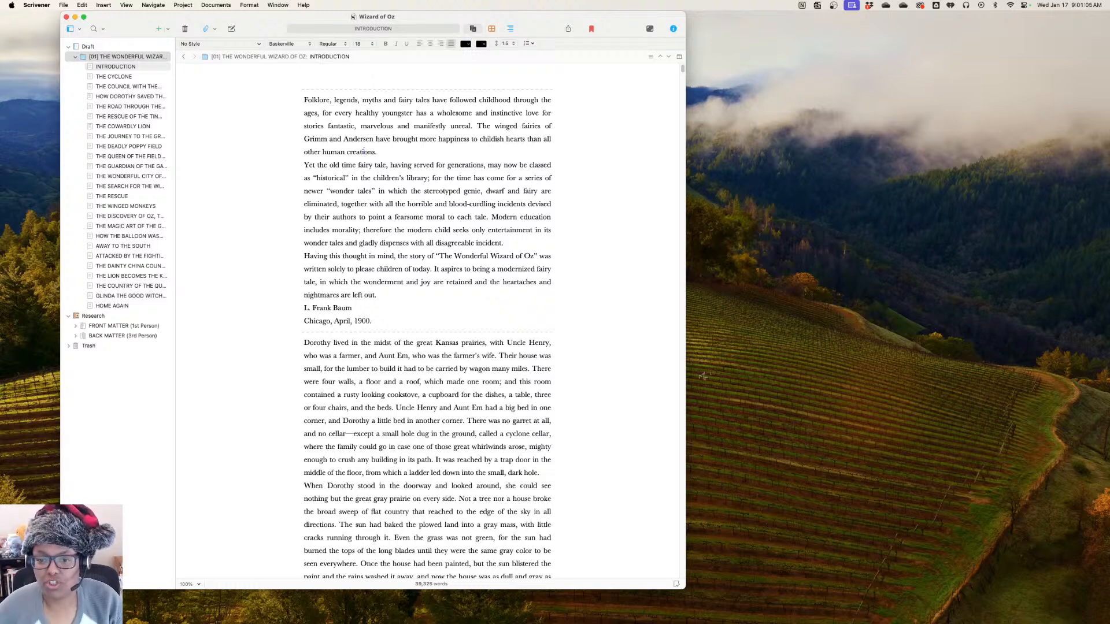
{"action": "left_click", "coordinate": [115, 66]}
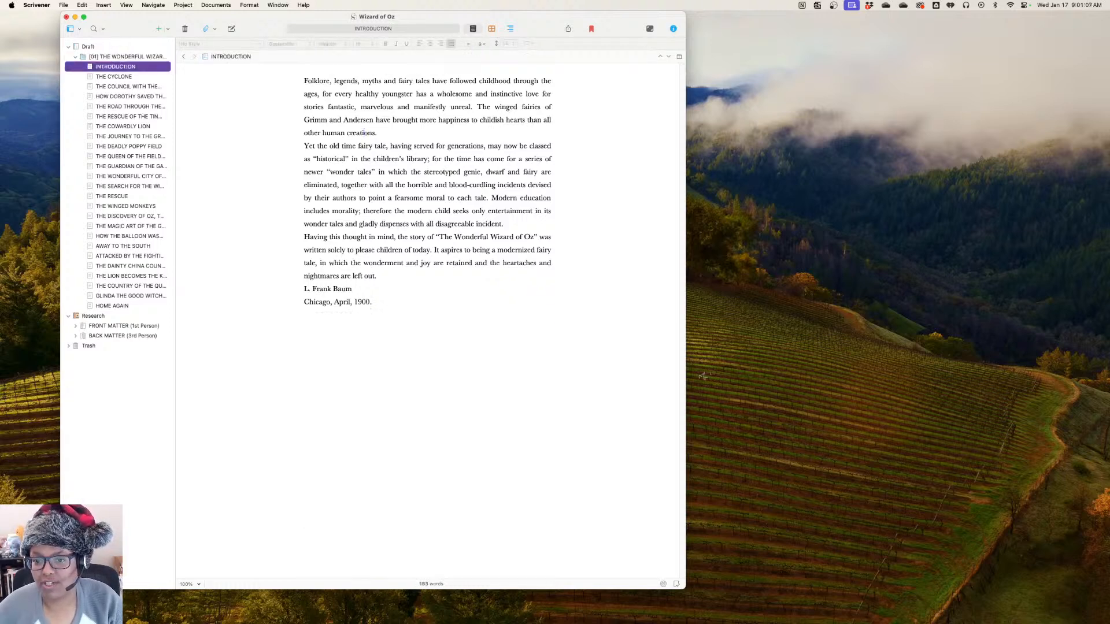
{"action": "left_click", "coordinate": [113, 306]}
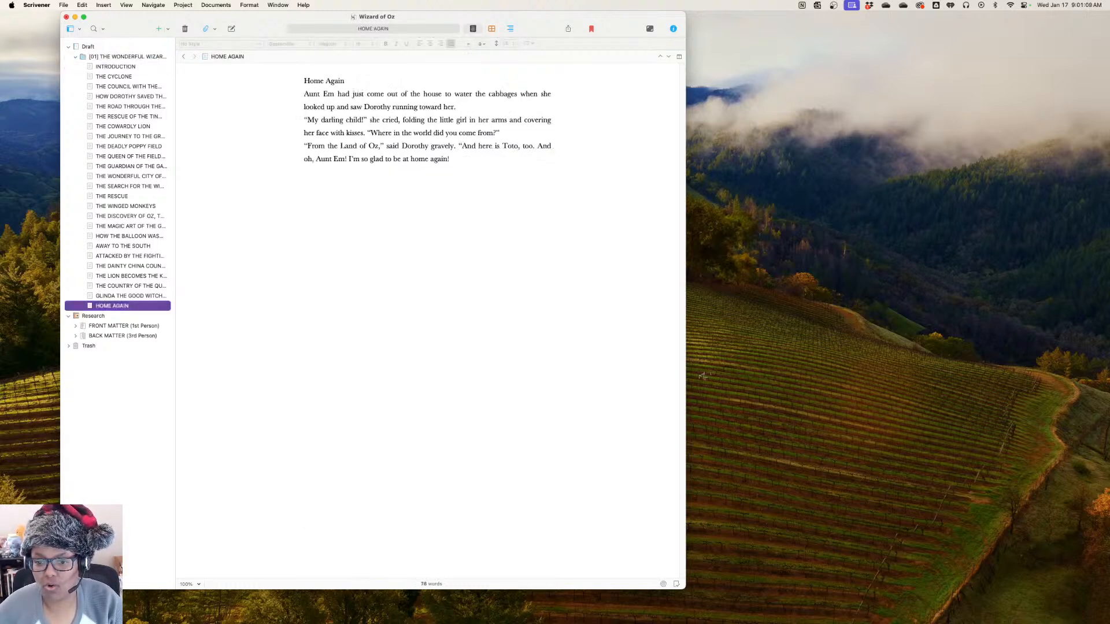
Expand the FRONT MATTER (1st Person) folder and move its INTRODUCTION document to the trash
{"action": "left_click", "coordinate": [75, 326]}
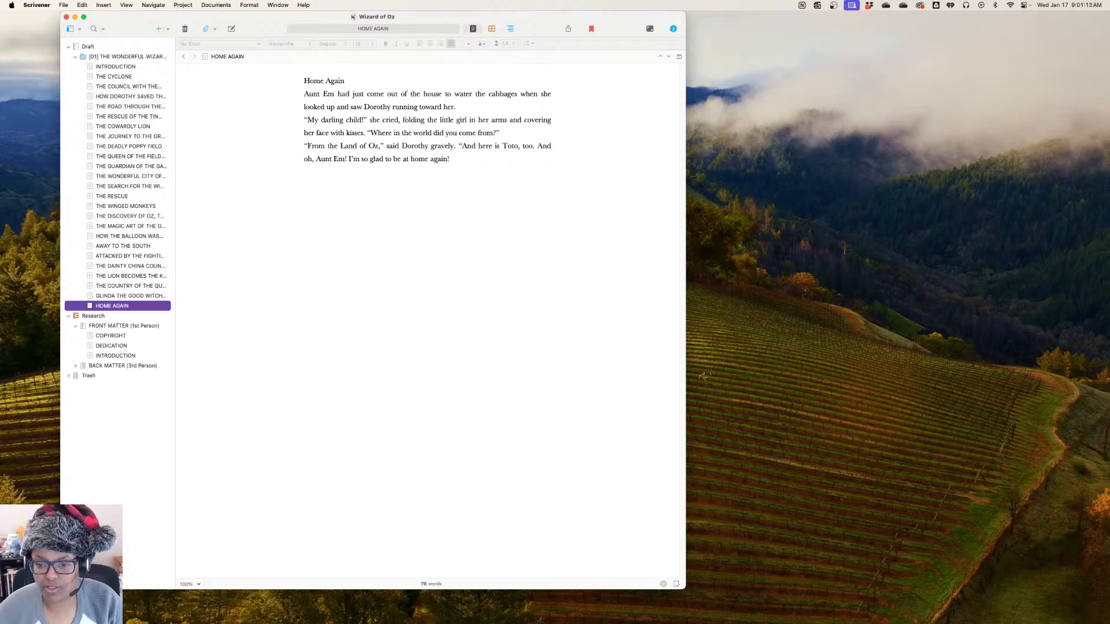
{"action": "left_click", "coordinate": [115, 356]}
{"action": "right_click", "coordinate": [116, 357]}
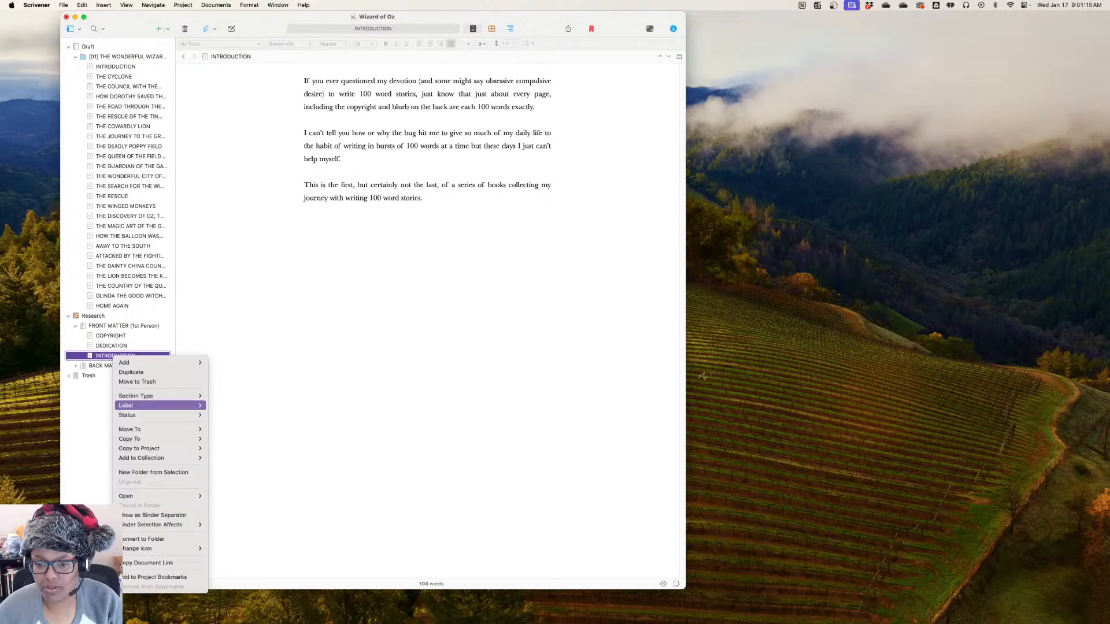
{"action": "key", "text": "Return"}
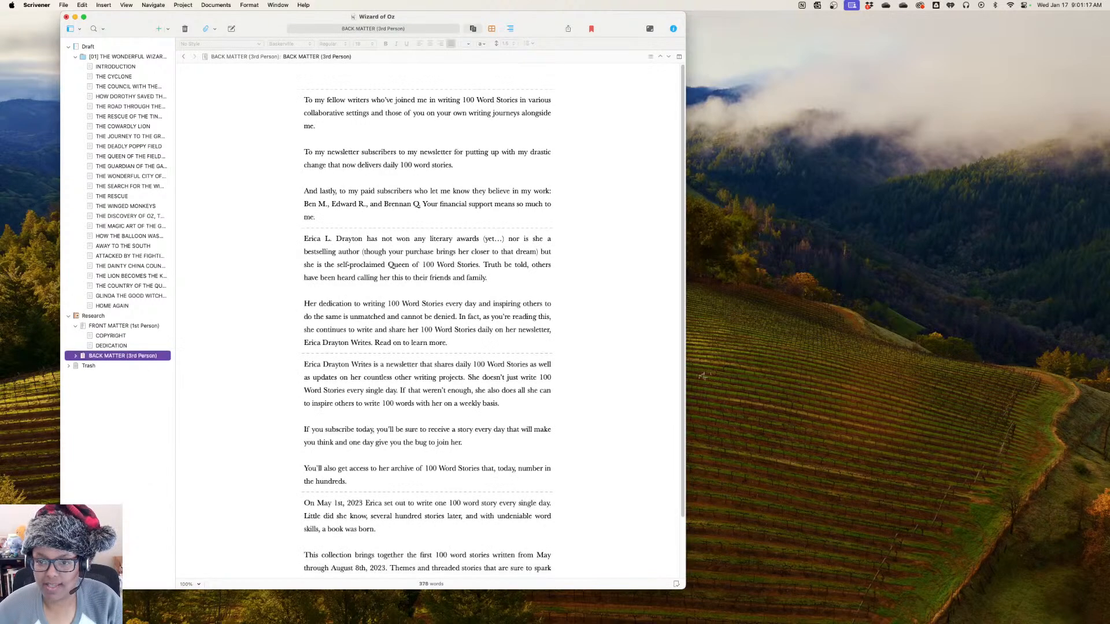
Delete the number after "ISBN:" in the COPYRIGHT document
{"action": "left_click", "coordinate": [111, 336]}
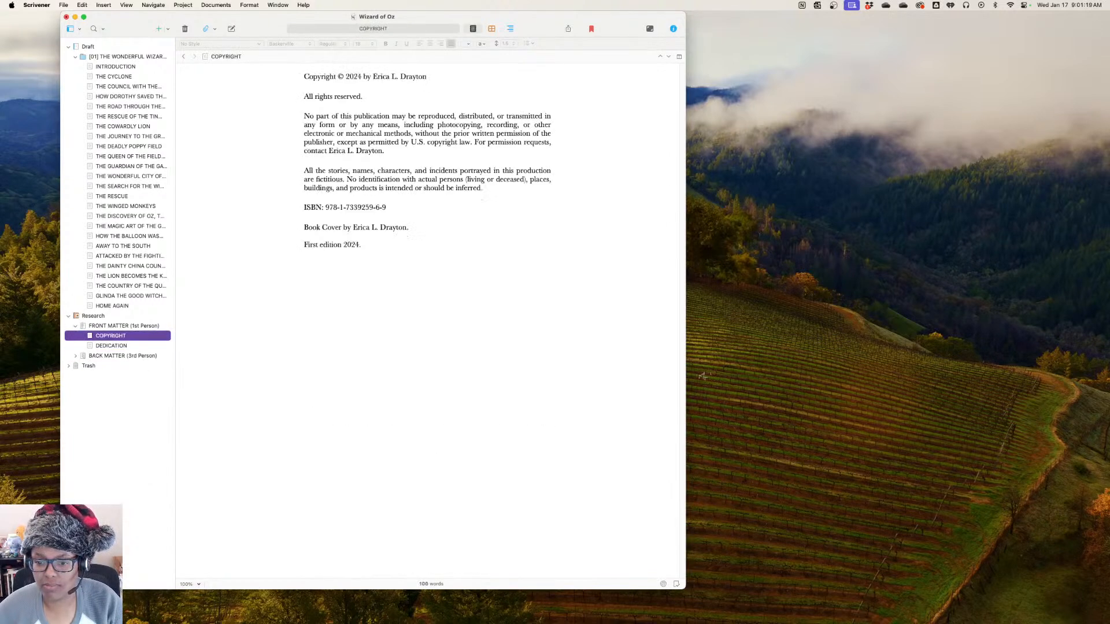
{"action": "left_click_drag", "start_coordinate": [386, 207], "coordinate": [325, 207]}
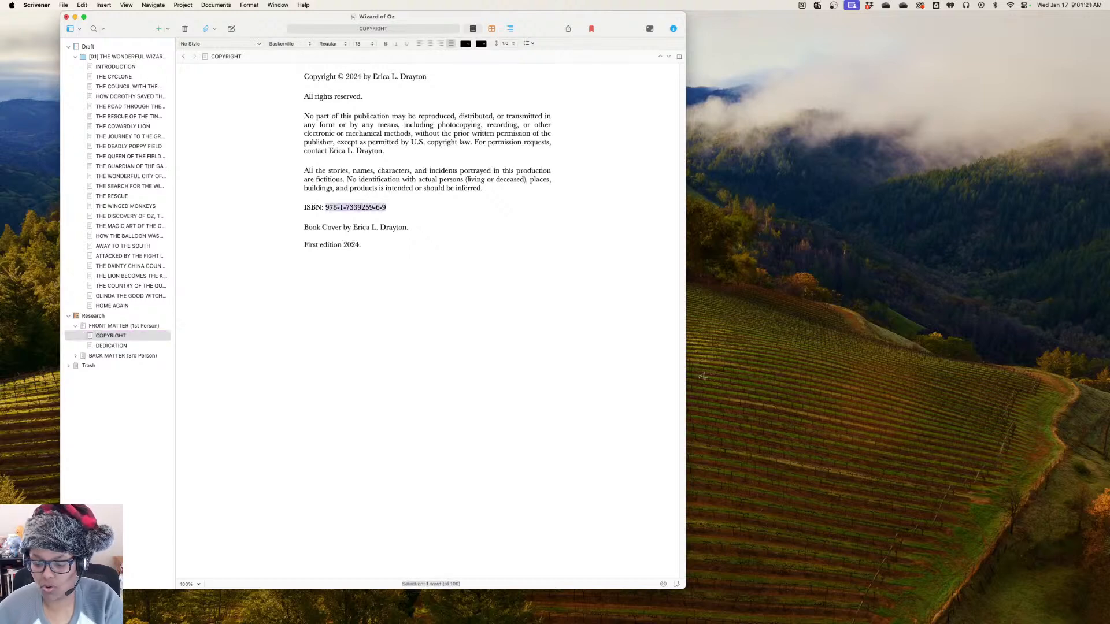
{"action": "key", "text": "BackSpace"}
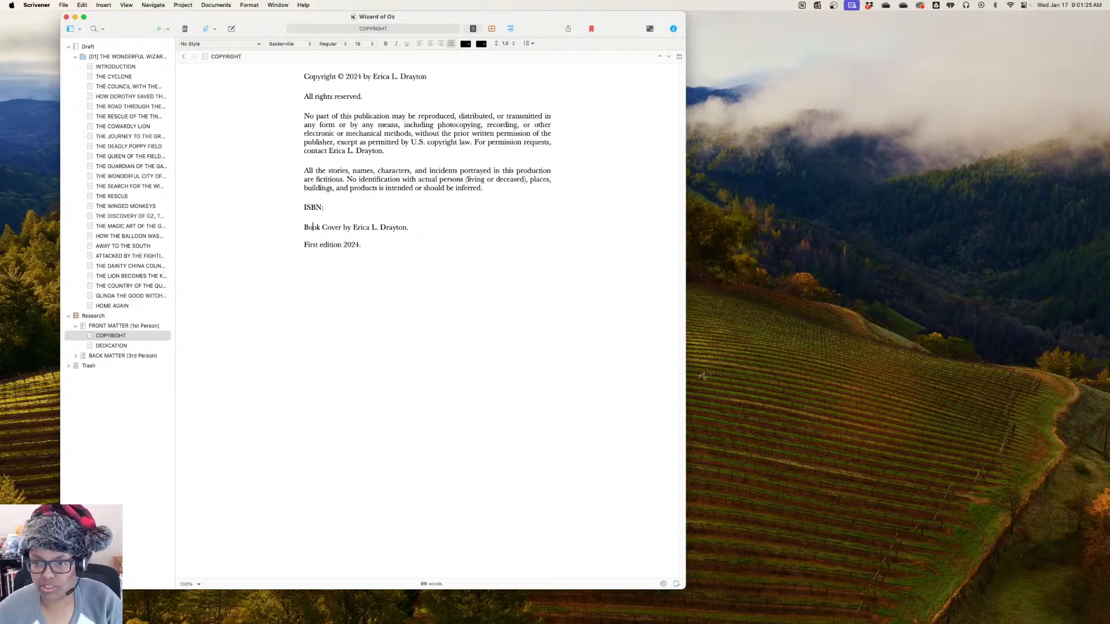
Move the book's INTRODUCTION document from the Draft to the end of the FRONT MATTER folder, below DEDICATION, and collapse that folder
{"action": "left_click", "coordinate": [115, 67]}
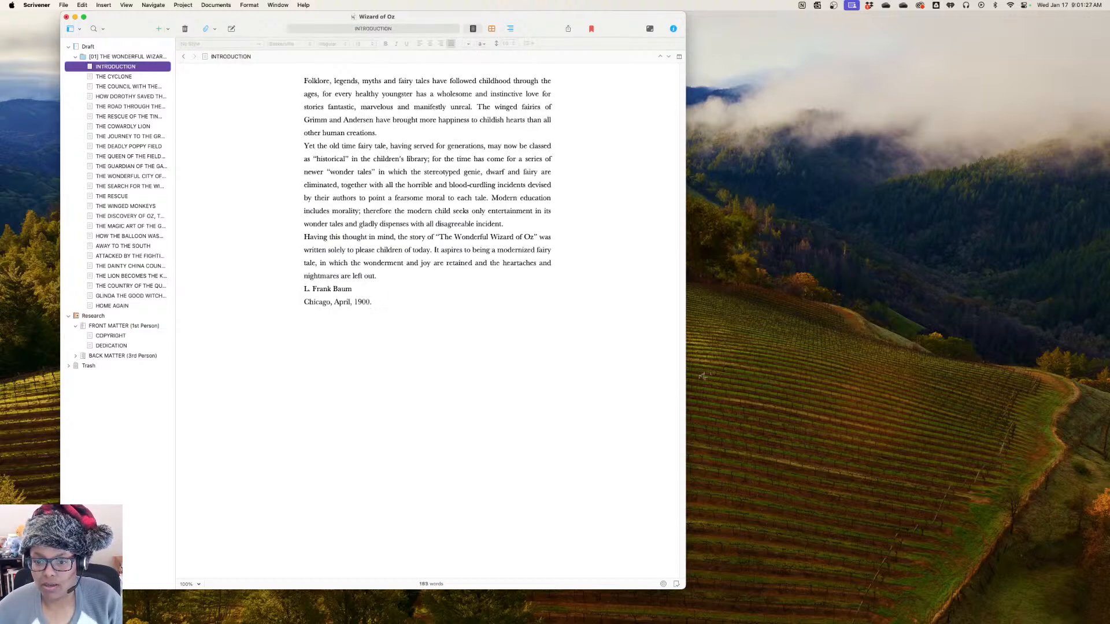
{"action": "left_click_drag", "start_coordinate": [115, 67], "coordinate": [118, 350]}
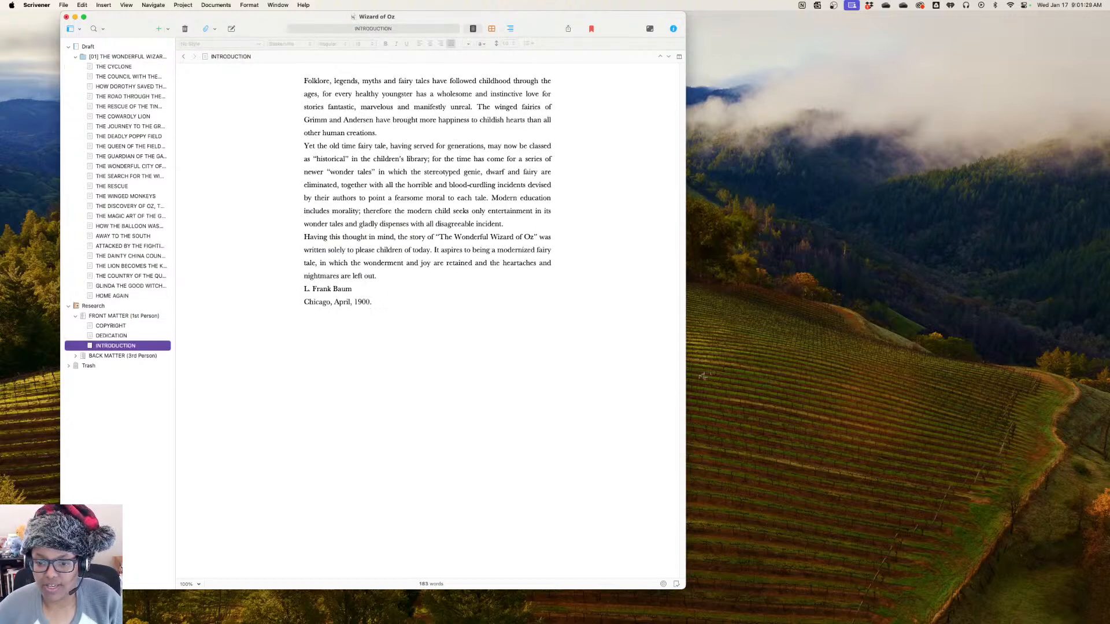
{"action": "left_click", "coordinate": [75, 316]}
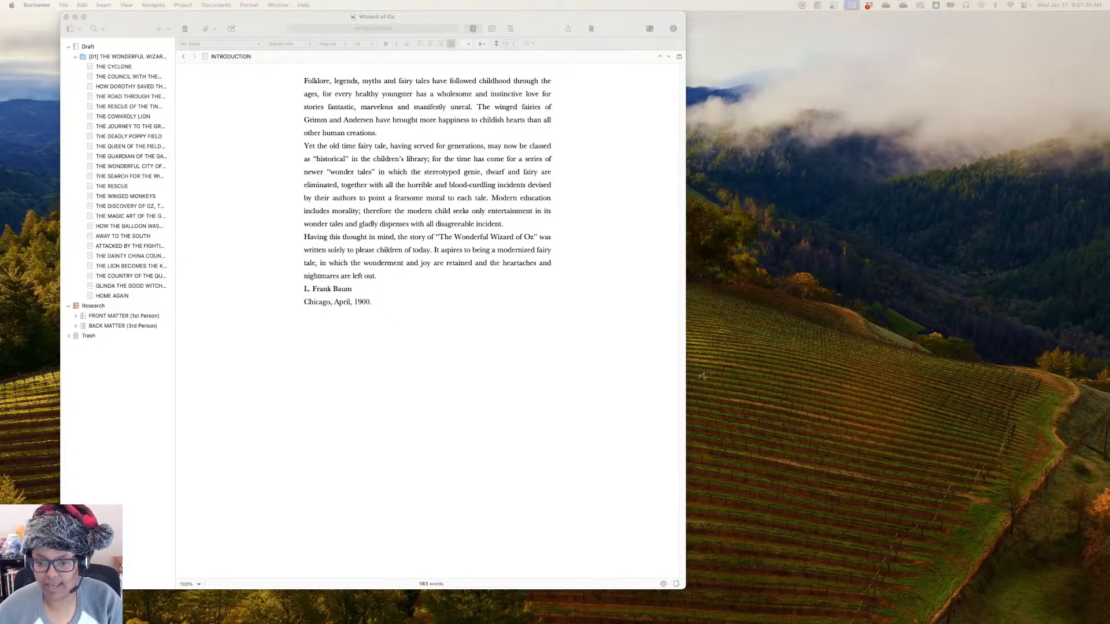
Expand the FRONT MATTER and BACK MATTER folders and move the BLURB (back of book) document to the trash
{"action": "key", "text": "alt+super+r"}
{"action": "left_click", "coordinate": [75, 356]}
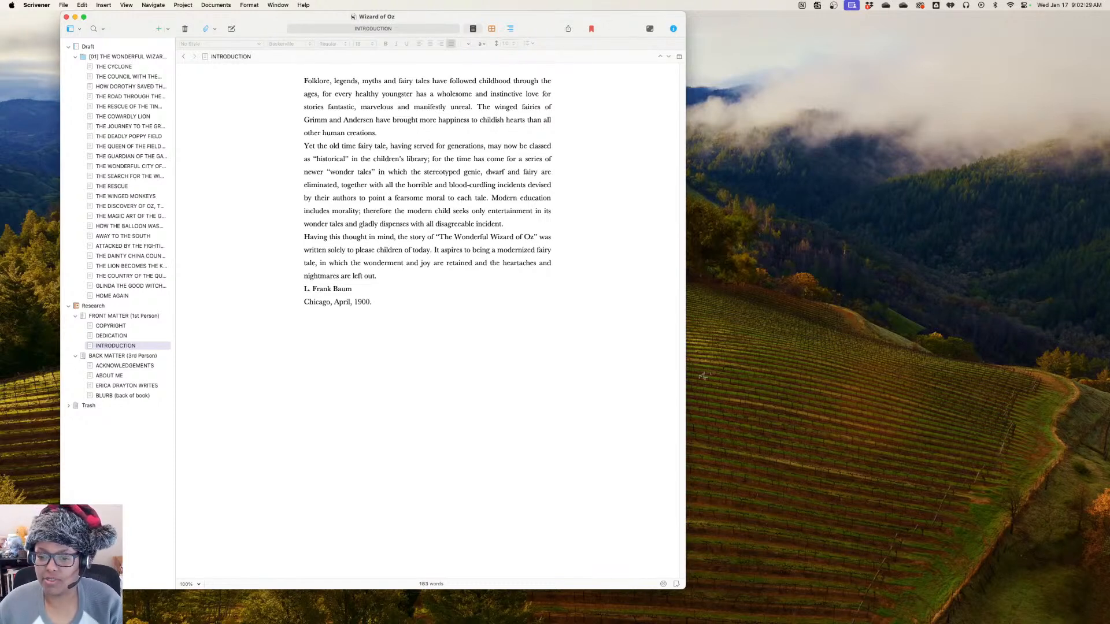
{"action": "left_click", "coordinate": [123, 395]}
{"action": "right_click", "coordinate": [123, 395]}
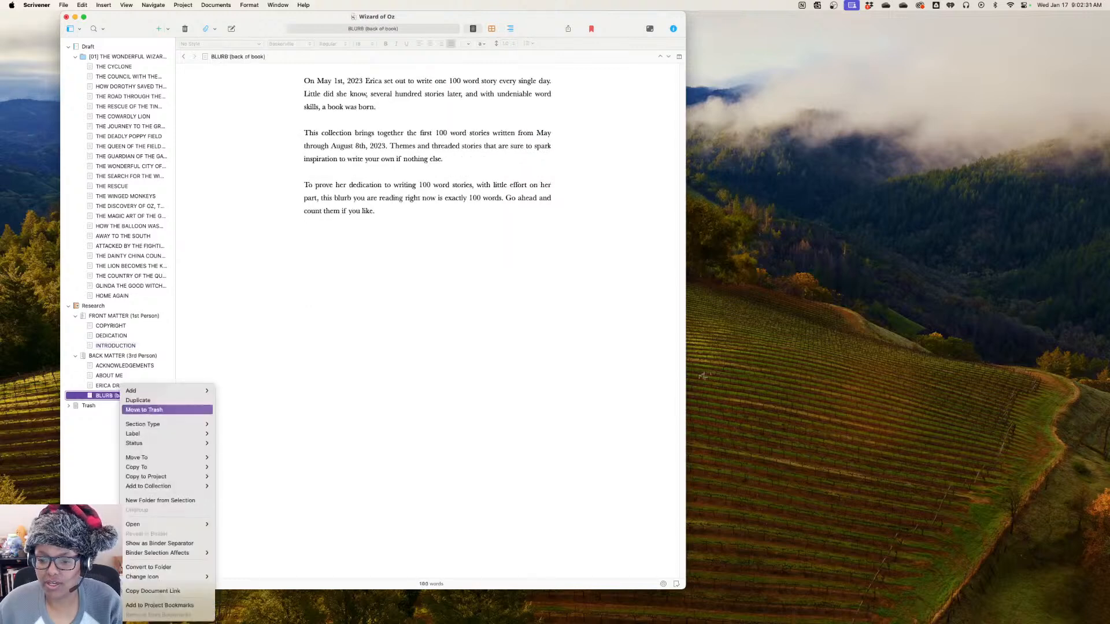
{"action": "left_click", "coordinate": [150, 410]}
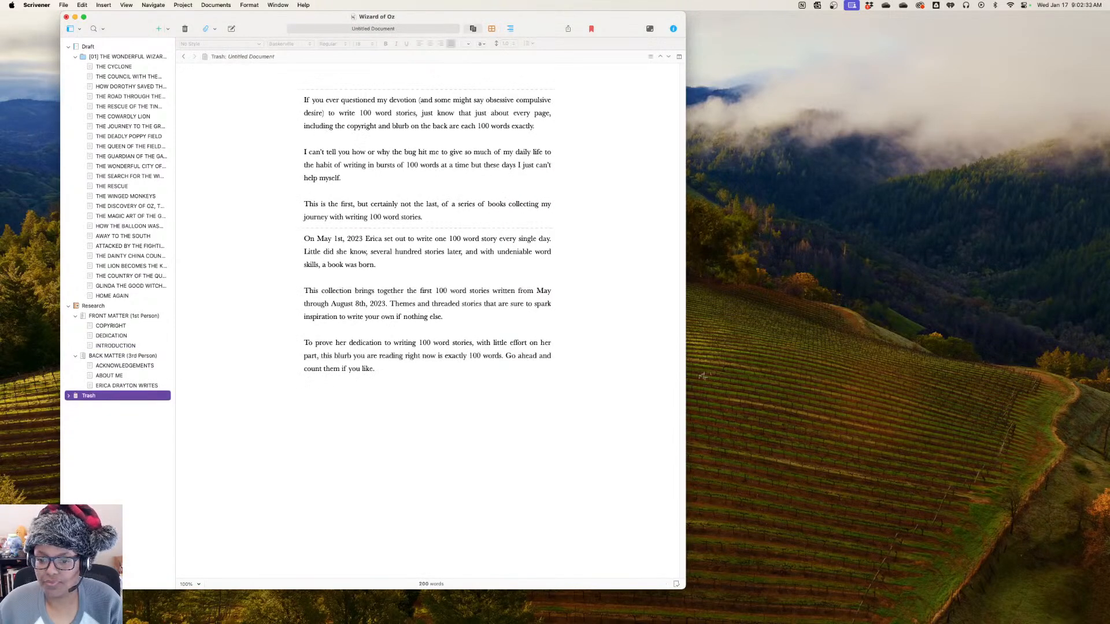
Review the ACKNOWLEDGEMENTS document and the FRONT MATTER folder, and display the whole [01] THE WONDERFUL WIZARD OF OZ manuscript
{"action": "left_click", "coordinate": [124, 366]}
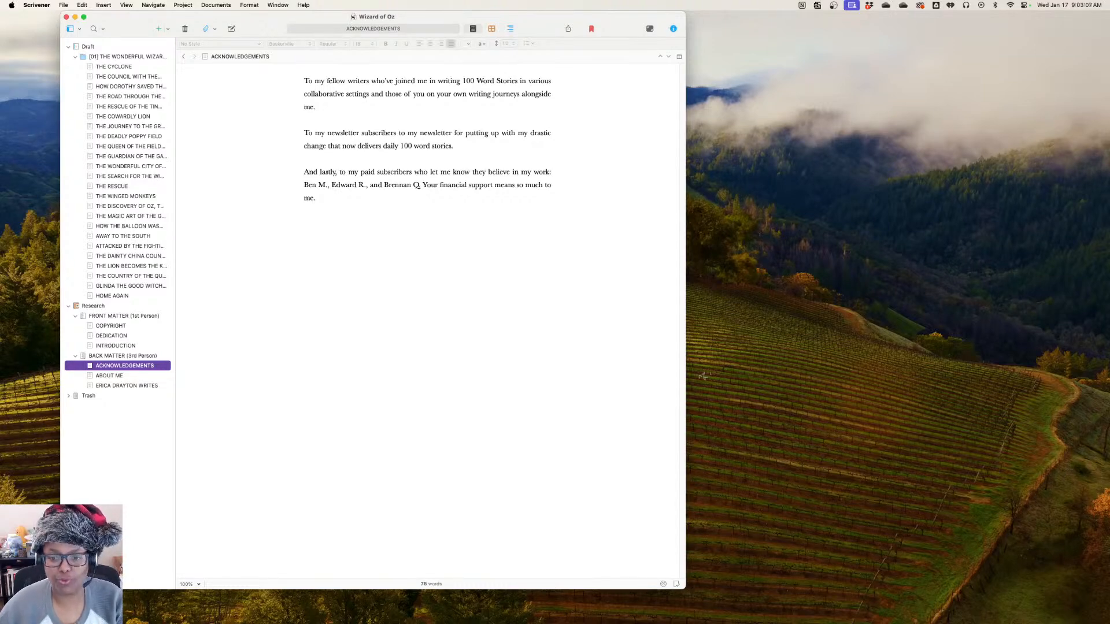
{"action": "left_click", "coordinate": [124, 317]}
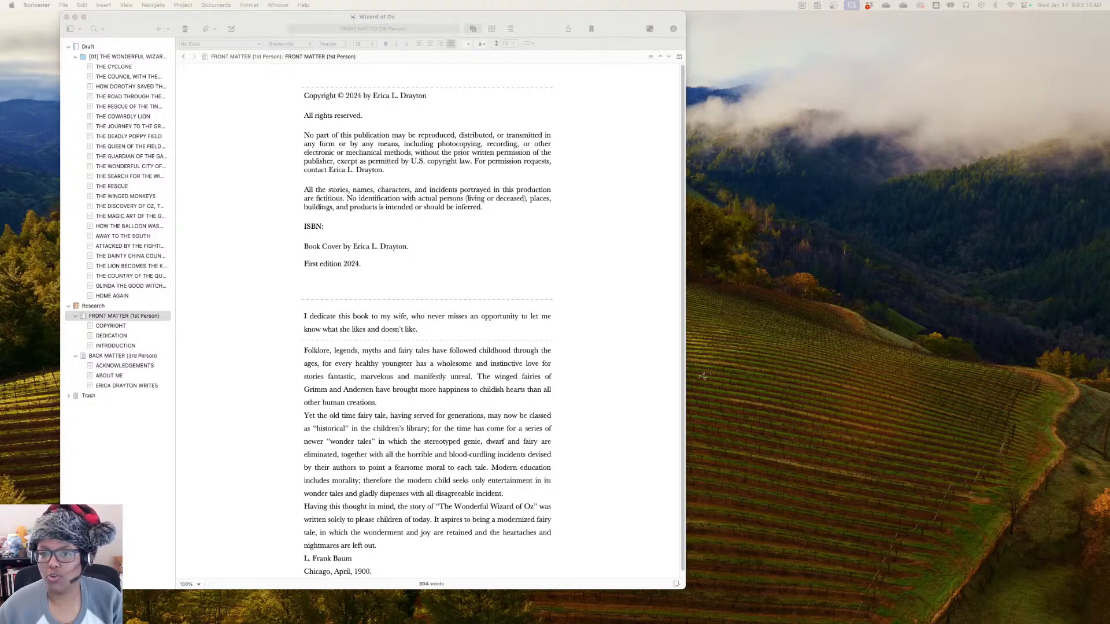
{"action": "left_click", "coordinate": [127, 56]}
{"action": "left_click", "coordinate": [127, 57]}
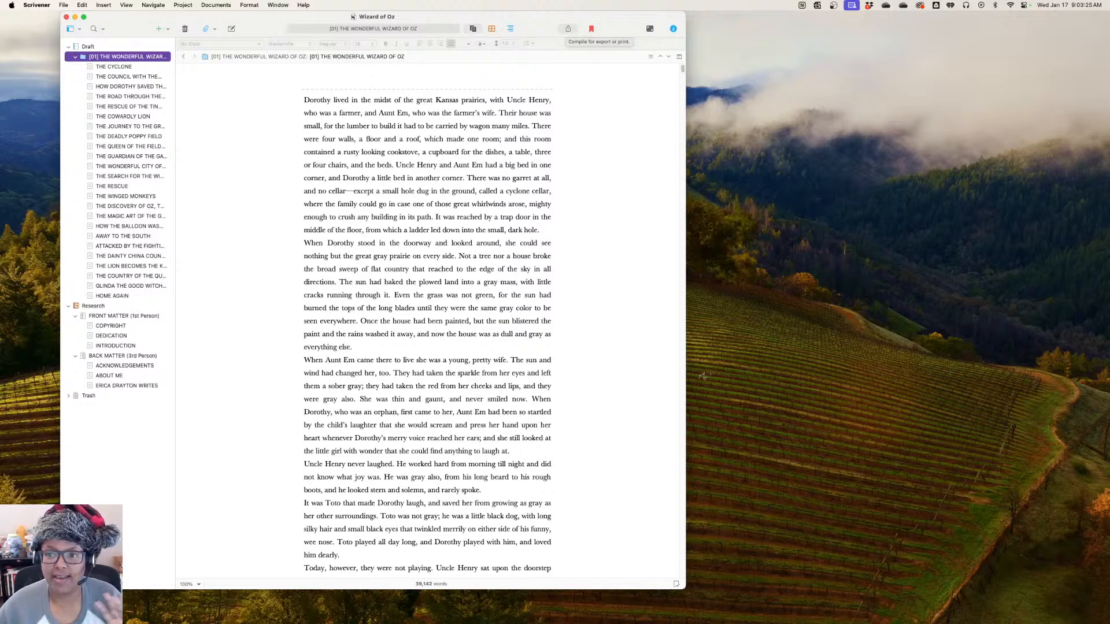
Start compiling the Draft for print, compare the section layouts of both Paperback formats, and choose Paperback (6" x 9")
{"action": "left_click", "coordinate": [568, 29]}
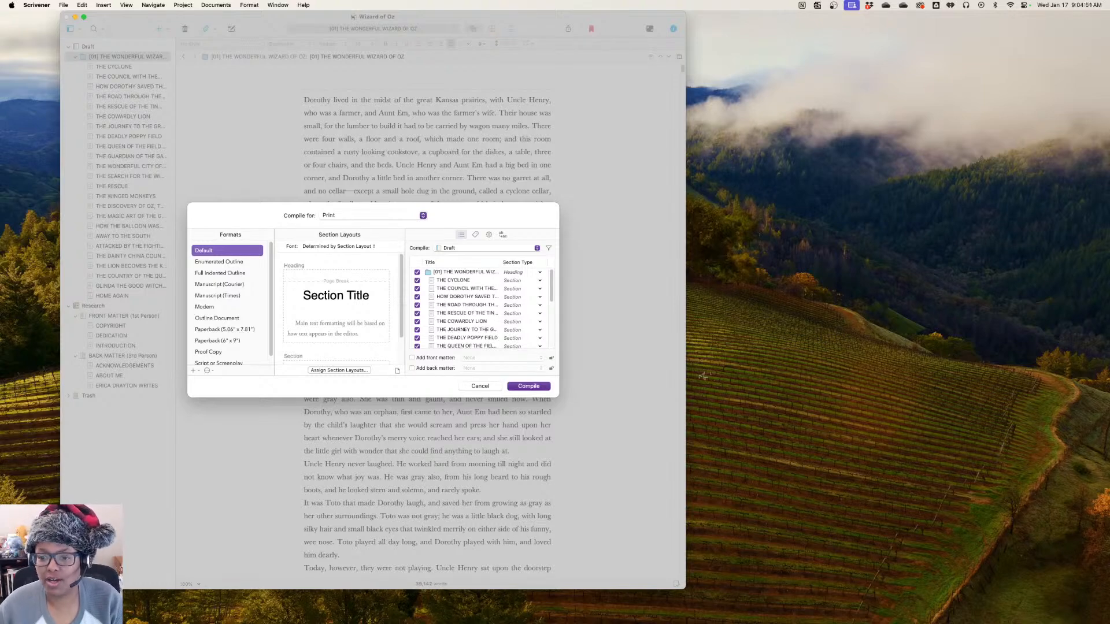
{"action": "left_click", "coordinate": [218, 341]}
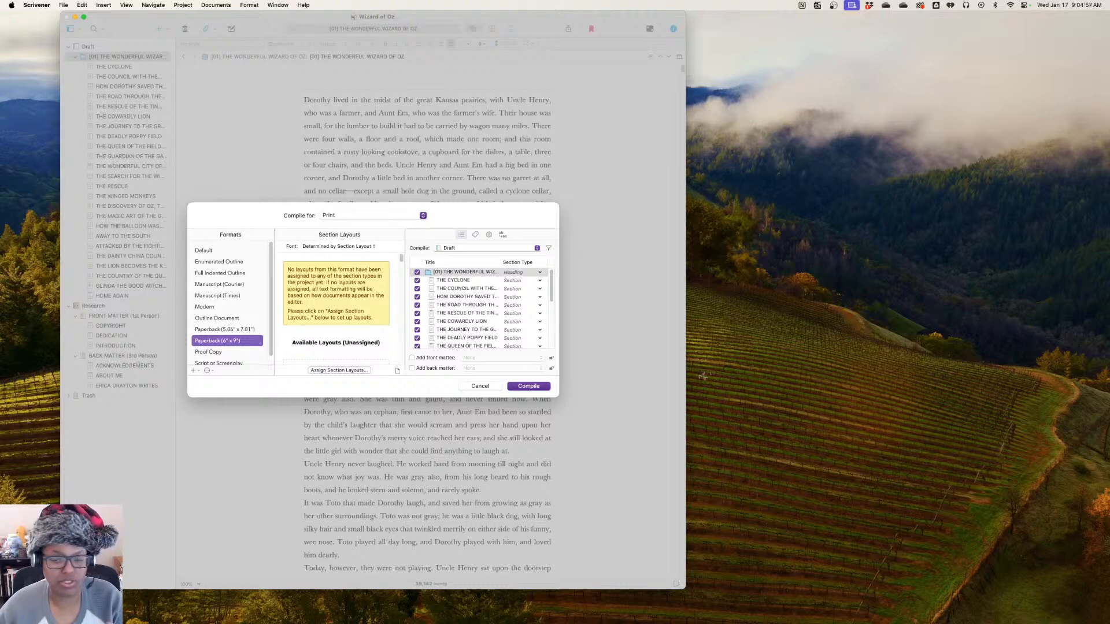
{"action": "scroll", "coordinate": [336, 307], "scroll_direction": "down", "scroll_amount": 4}
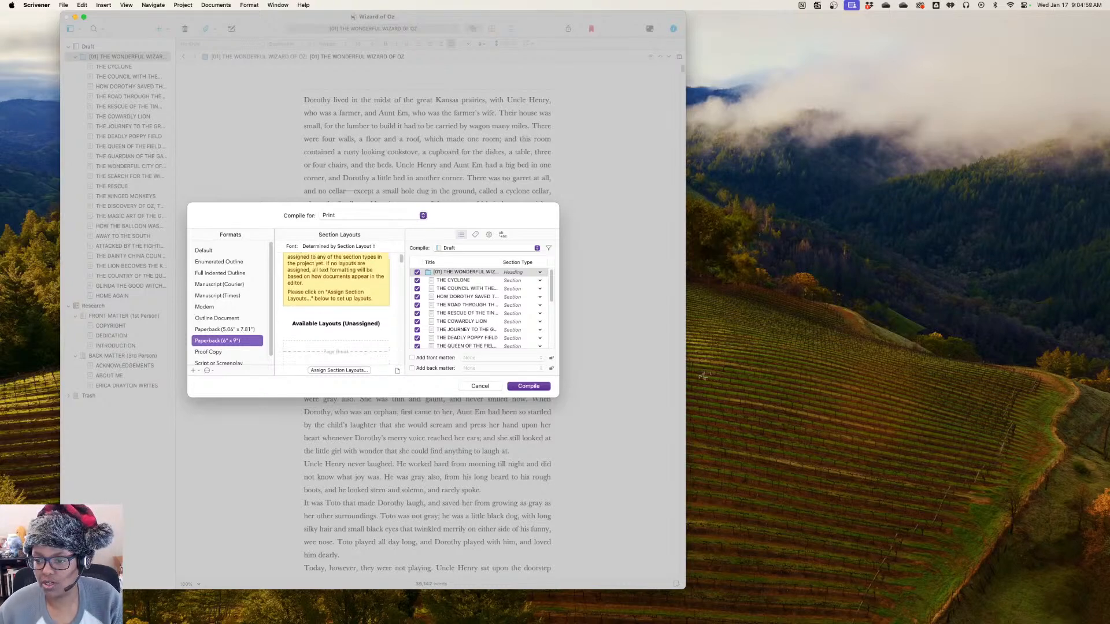
{"action": "scroll", "coordinate": [337, 306], "scroll_direction": "down", "scroll_amount": 3}
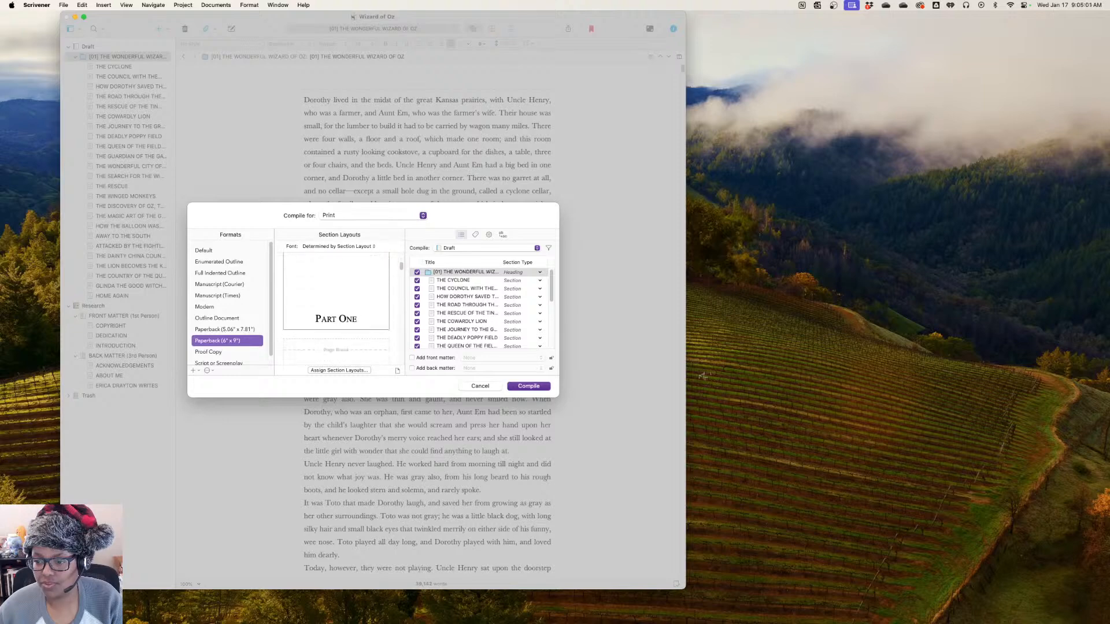
{"action": "scroll", "coordinate": [336, 307], "scroll_direction": "up", "scroll_amount": 2}
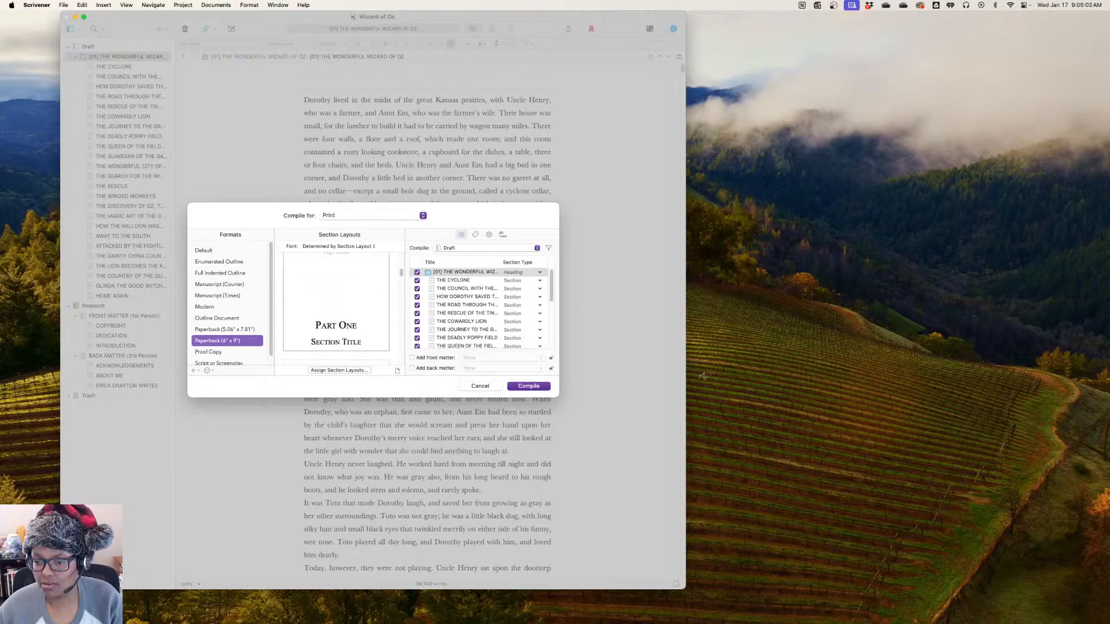
{"action": "key", "text": "Up"}
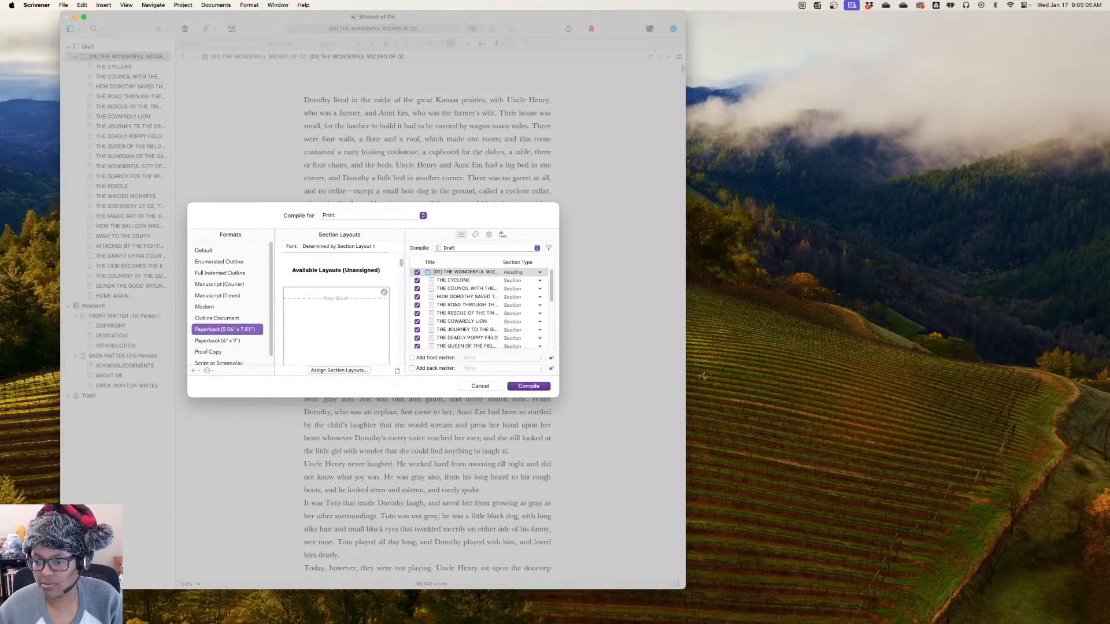
{"action": "key", "text": "Down"}
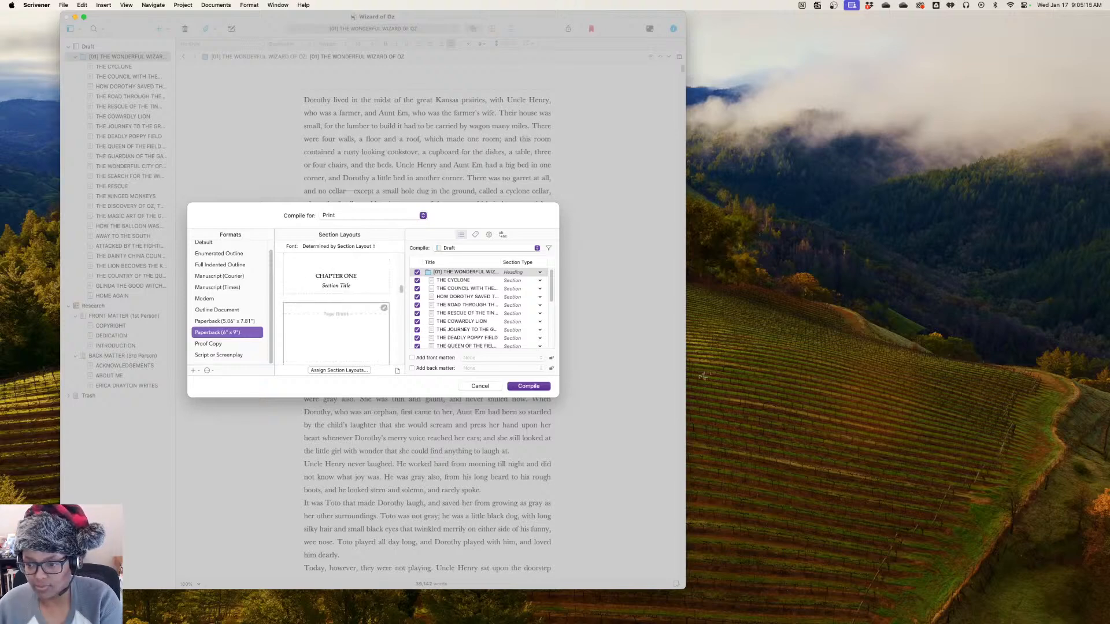
Assign a numbered page-break chapter layout to Heading documents and the As-Is layout to Section documents in the Paperback (6" x 9") format
{"action": "left_click", "coordinate": [383, 276]}
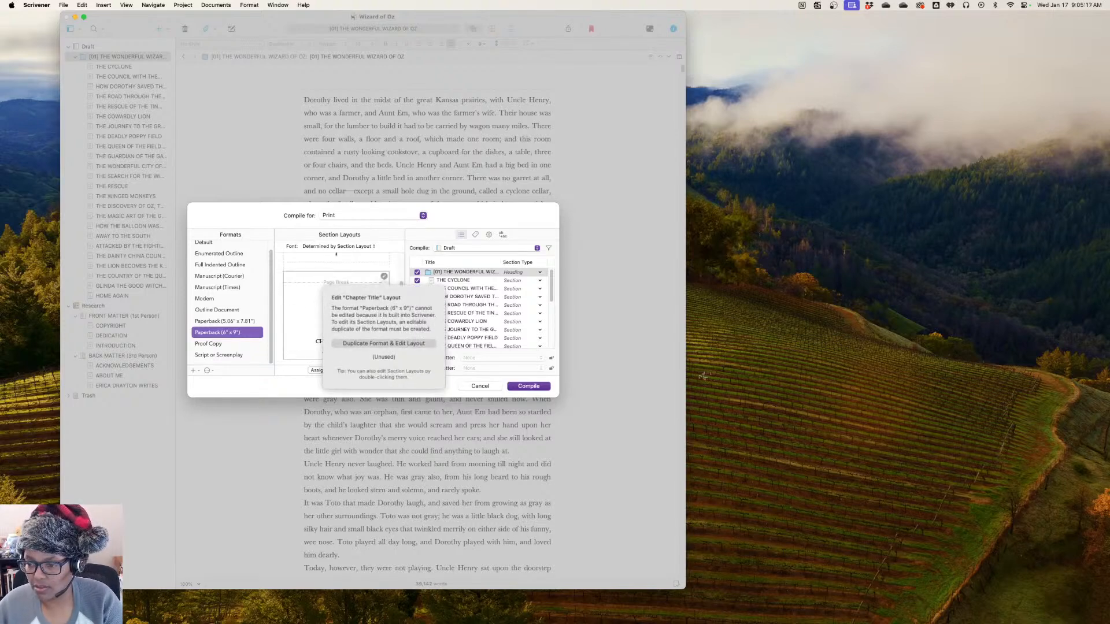
{"action": "left_click", "coordinate": [384, 276]}
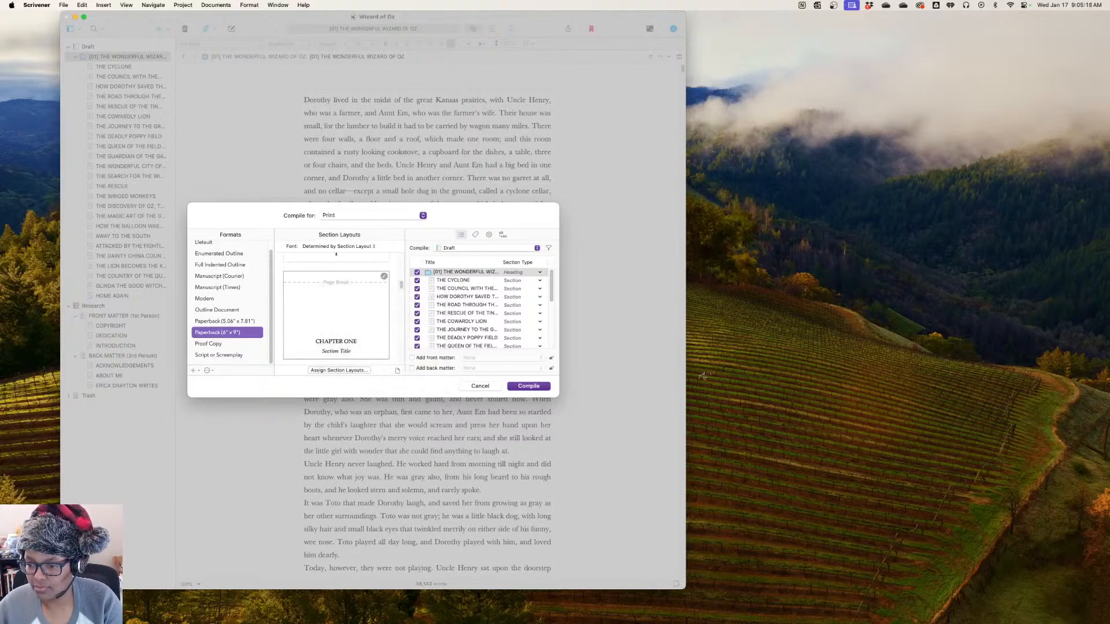
{"action": "left_click", "coordinate": [339, 370]}
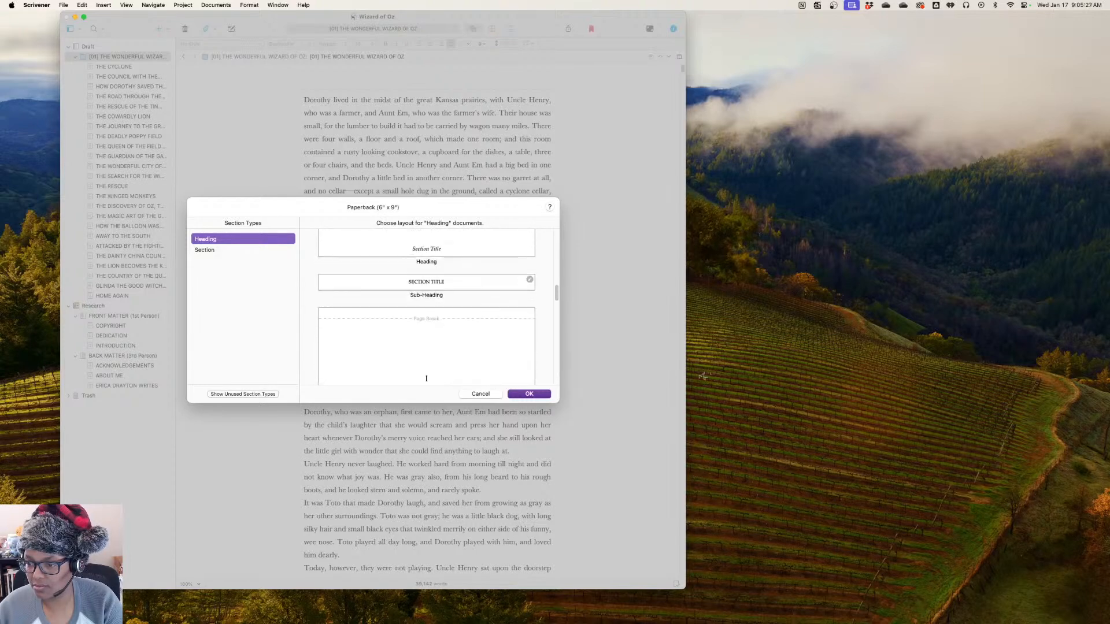
{"action": "key", "text": "Down"}
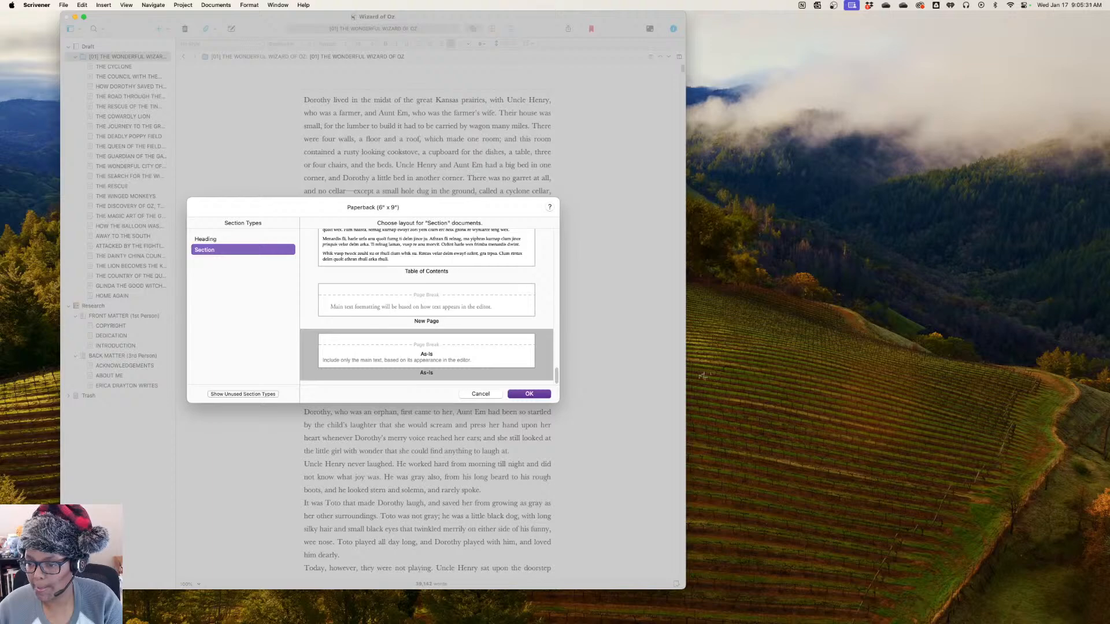
{"action": "key", "text": "Return"}
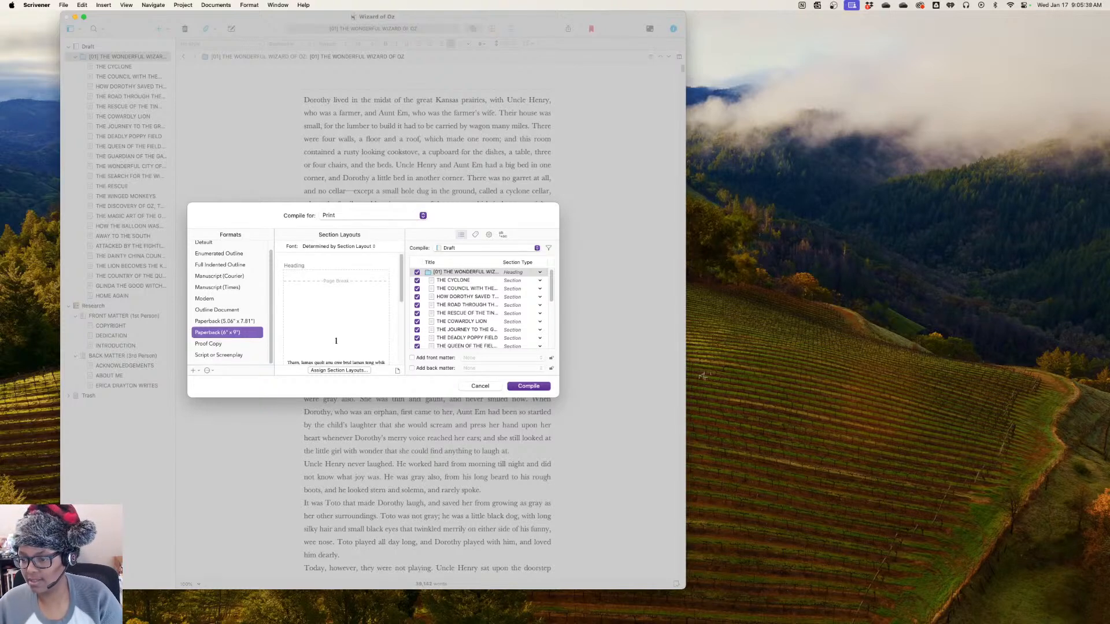
Include the FRONT MATTER (1st Person) folder as front matter and the BACK MATTER (3rd Person) folder as back matter in the compile
{"action": "left_click", "coordinate": [412, 358]}
{"action": "left_click", "coordinate": [412, 369]}
{"action": "left_click", "coordinate": [501, 358]}
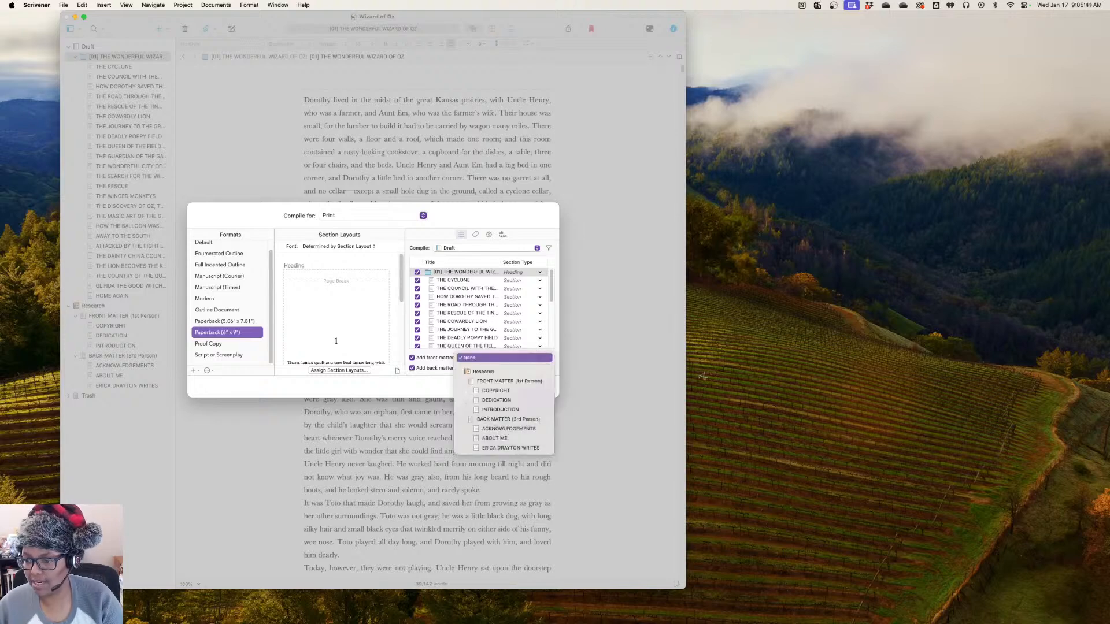
{"action": "left_click", "coordinate": [493, 381]}
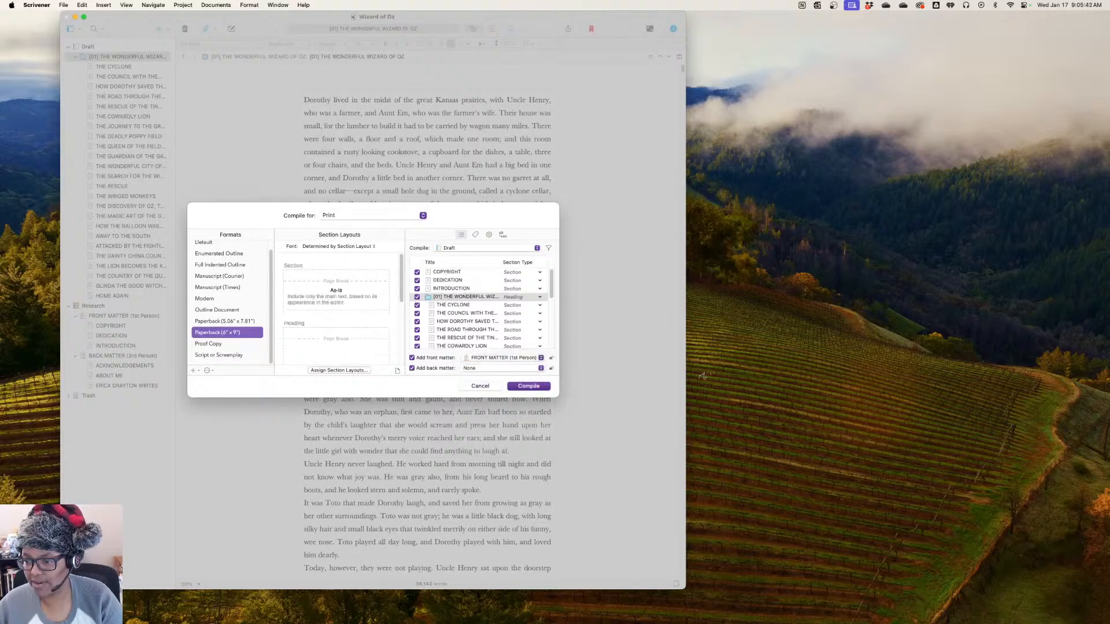
{"action": "left_click", "coordinate": [501, 369]}
{"action": "left_click", "coordinate": [500, 439]}
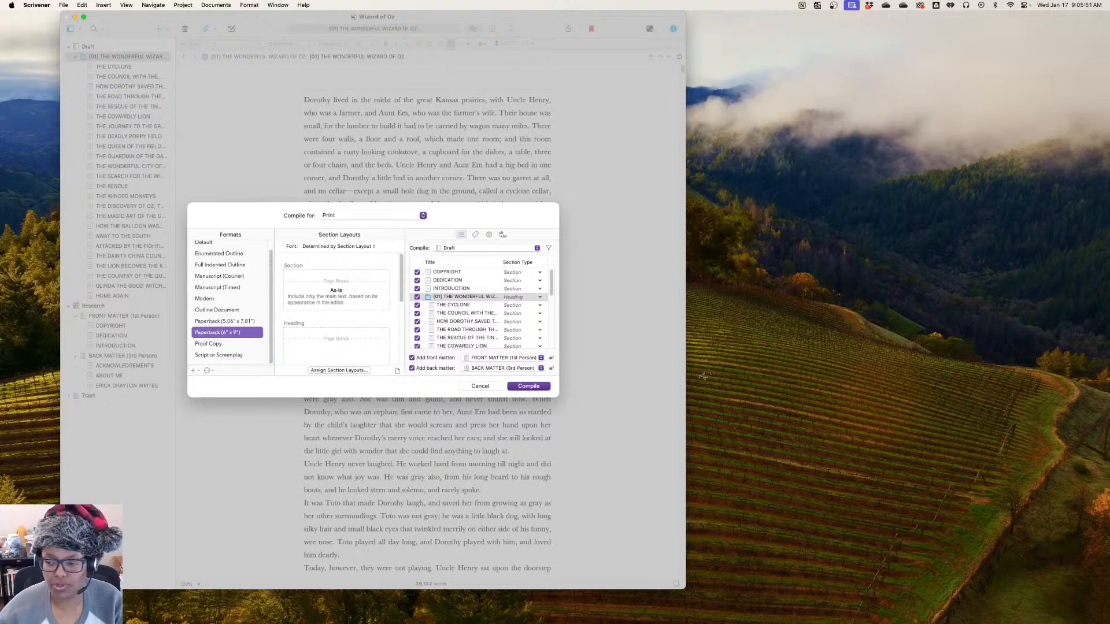
Compile the book for print and look through the opening pages in the print preview
{"action": "key", "text": "Return"}
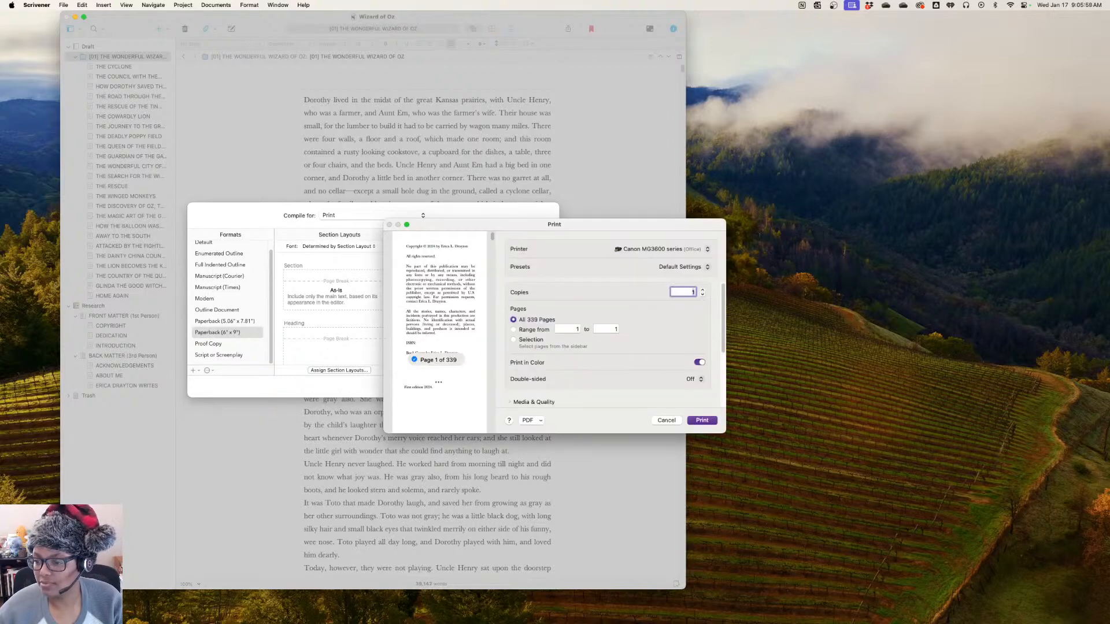
{"action": "scroll", "coordinate": [439, 330], "scroll_direction": "down", "scroll_amount": 10}
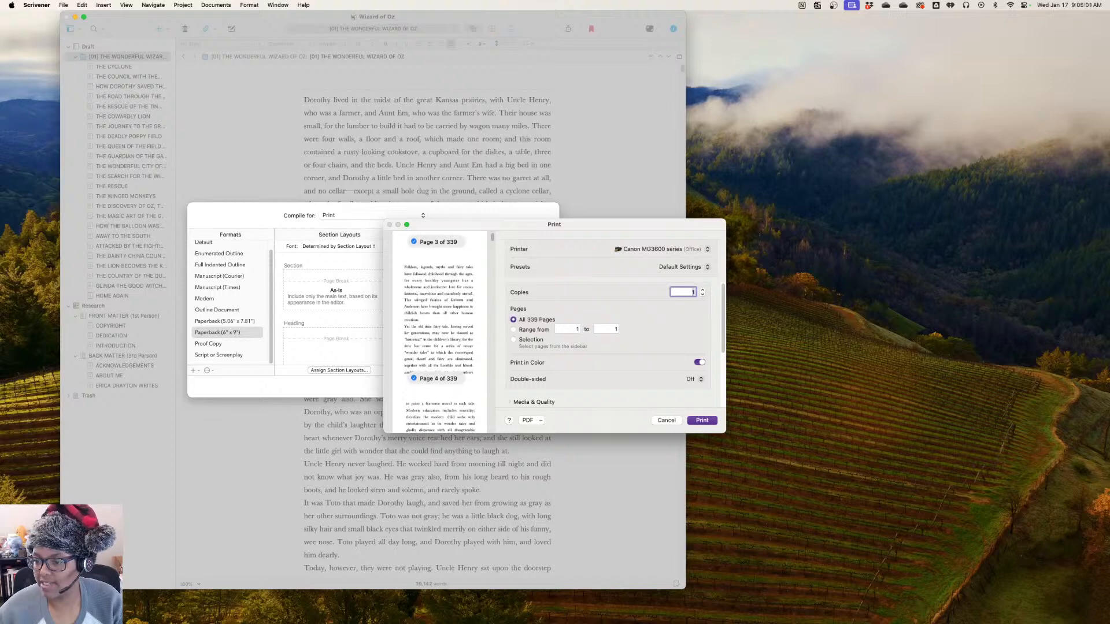
{"action": "scroll", "coordinate": [440, 330], "scroll_direction": "up", "scroll_amount": 10}
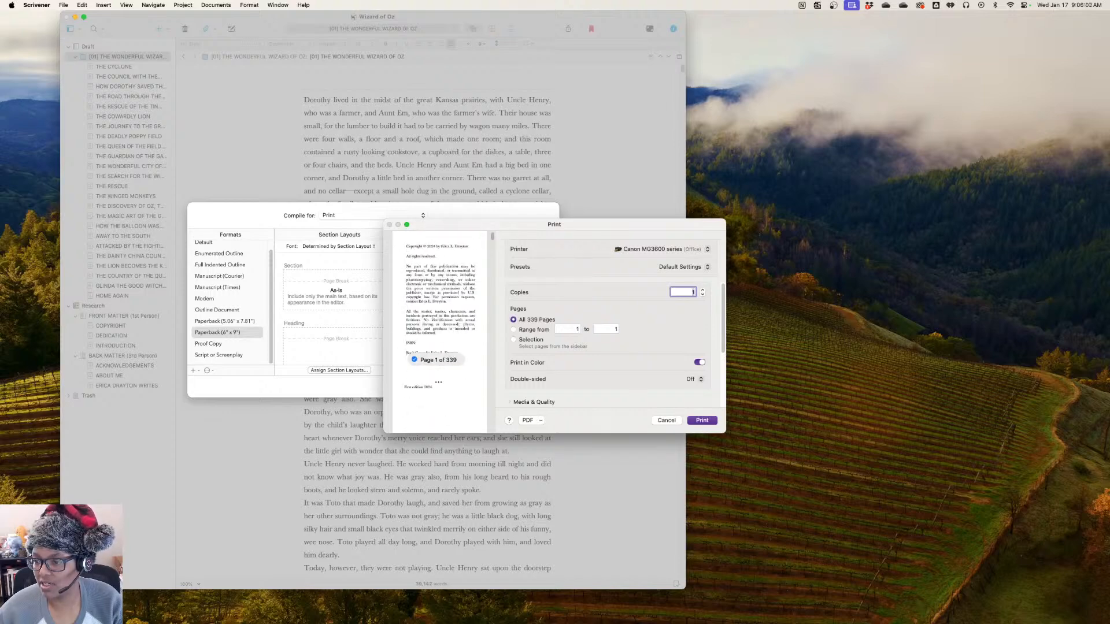
{"action": "left_click_drag", "start_coordinate": [497, 224], "coordinate": [348, 186]}
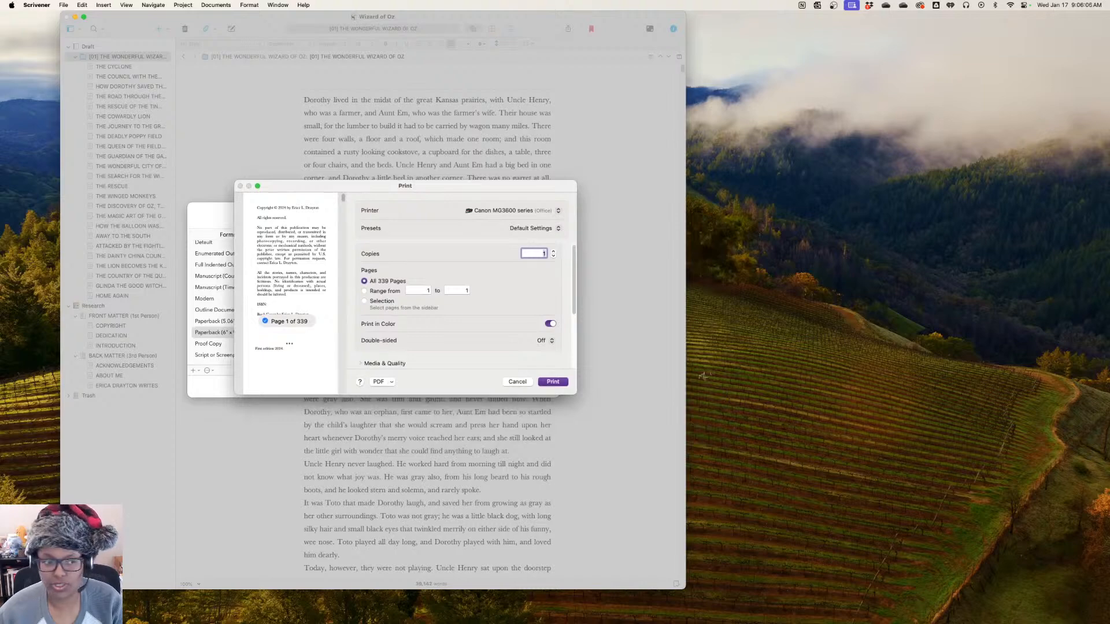
{"action": "scroll", "coordinate": [290, 289], "scroll_direction": "down", "scroll_amount": 1}
{"action": "scroll", "coordinate": [290, 289], "scroll_direction": "up", "scroll_amount": 1}
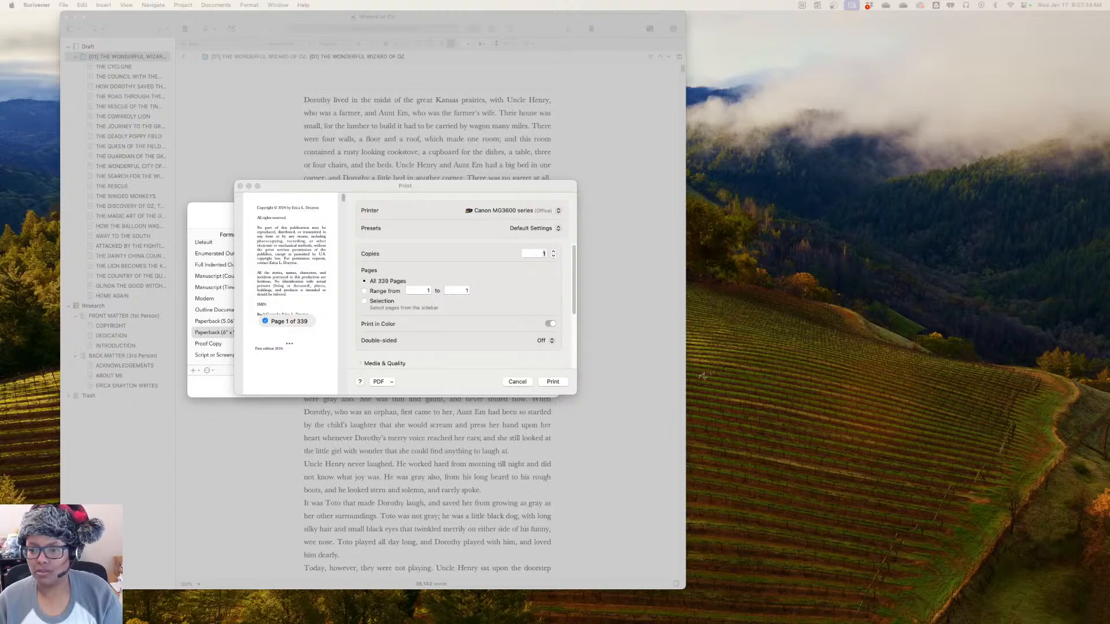
Examine the available printers and the remaining print options, and cancel printing
{"action": "key", "text": "super+Tab"}
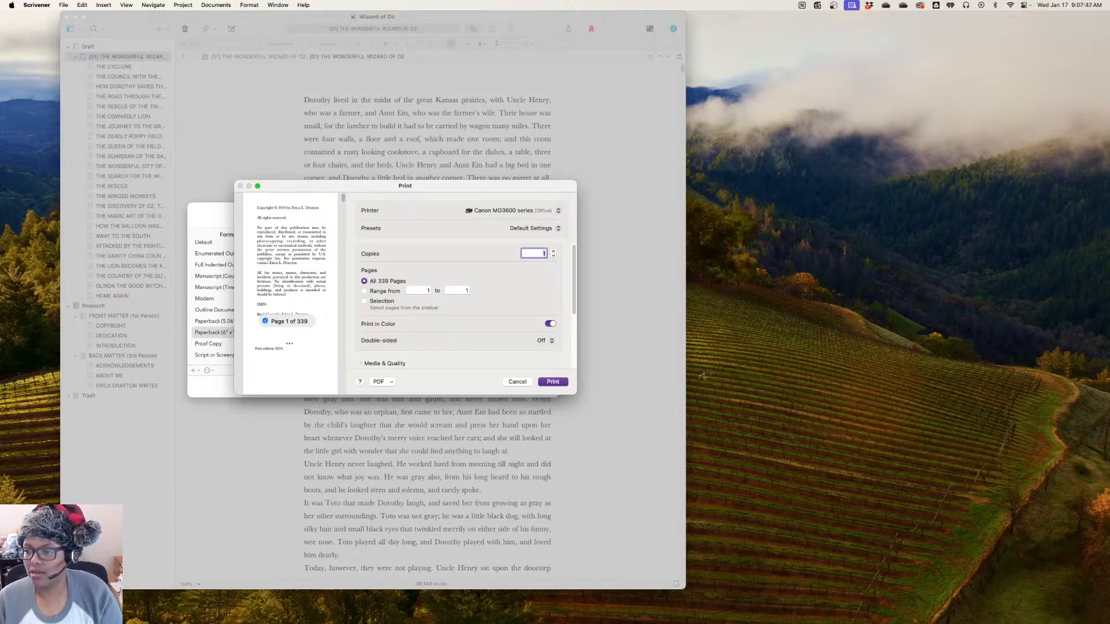
{"action": "left_click", "coordinate": [513, 211]}
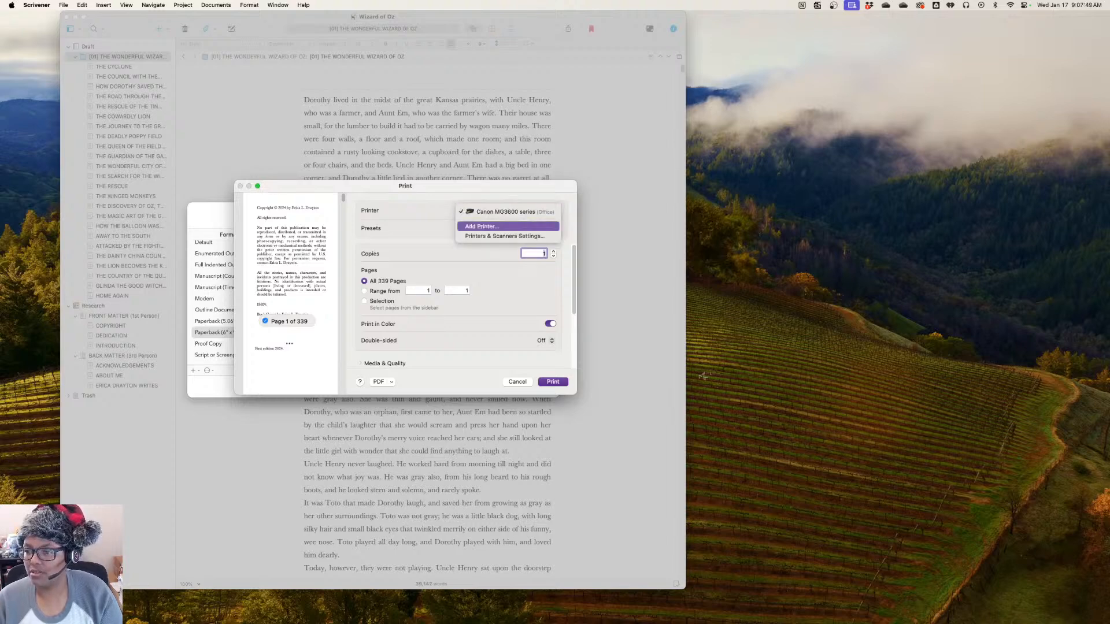
{"action": "left_click", "coordinate": [512, 212]}
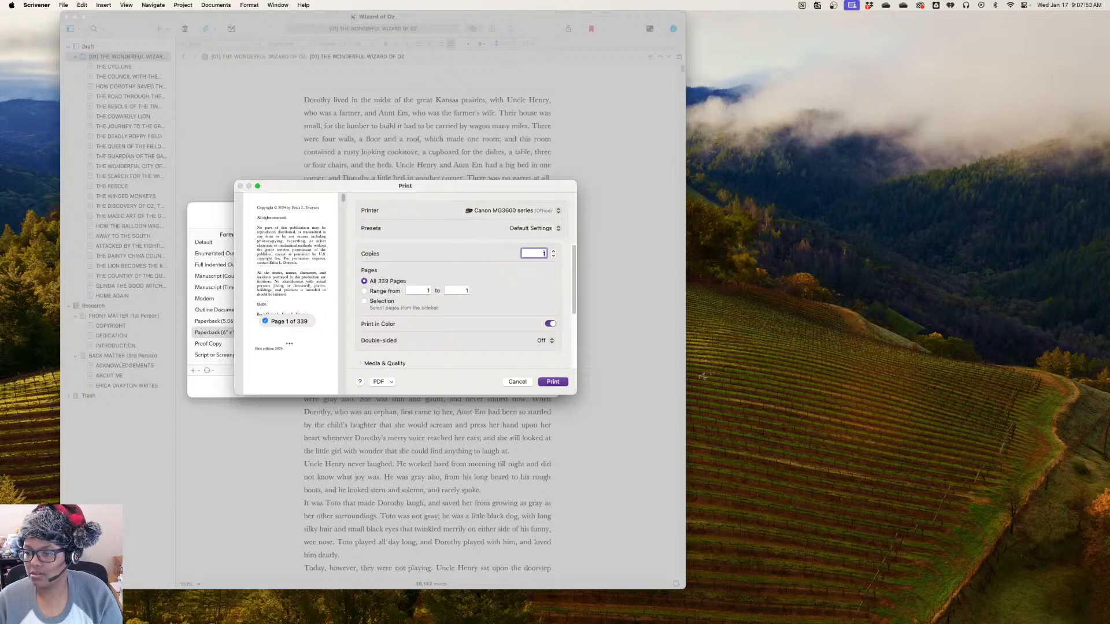
{"action": "scroll", "coordinate": [466, 305], "scroll_direction": "down", "scroll_amount": 5}
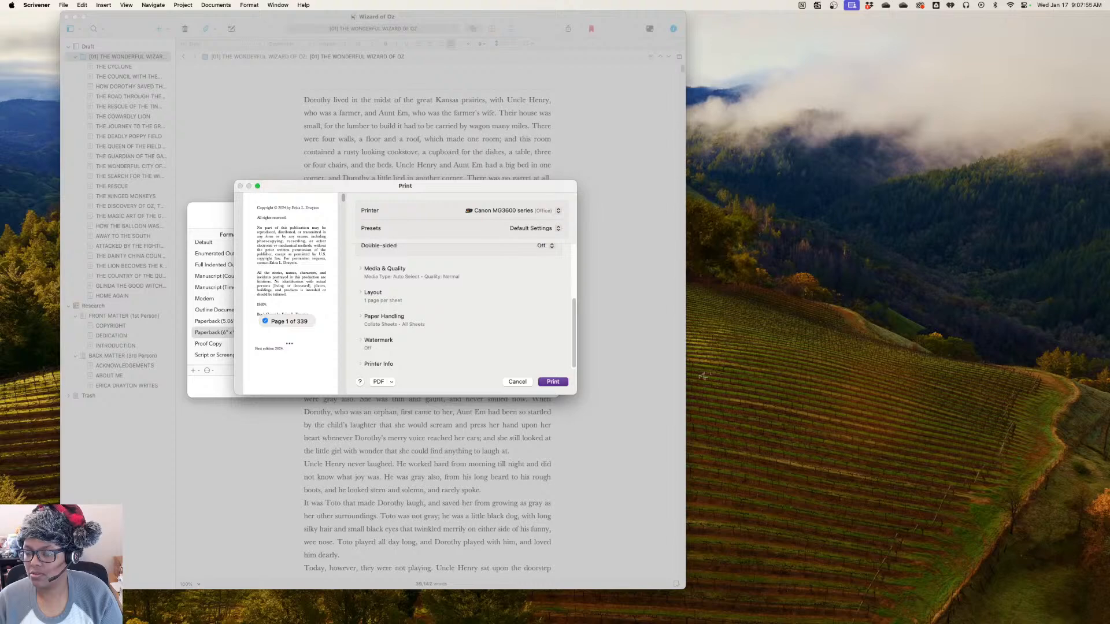
{"action": "key", "text": "Escape"}
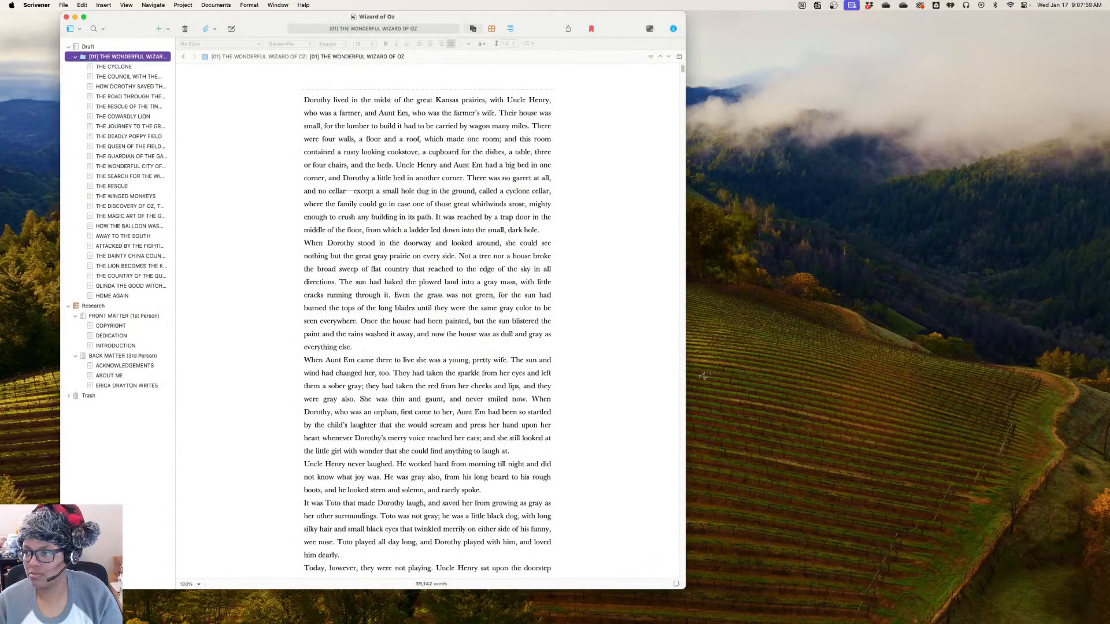
Compile the book for print again, inspect the options for saving it as a PDF, and cancel without saving
{"action": "left_click", "coordinate": [568, 29]}
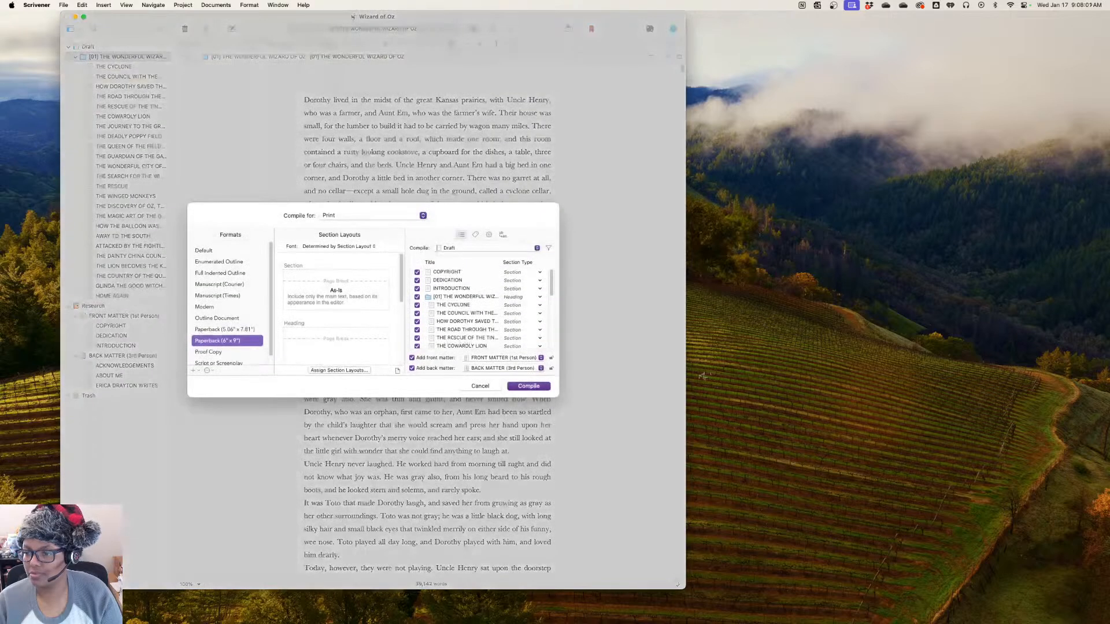
{"action": "key", "text": "Return"}
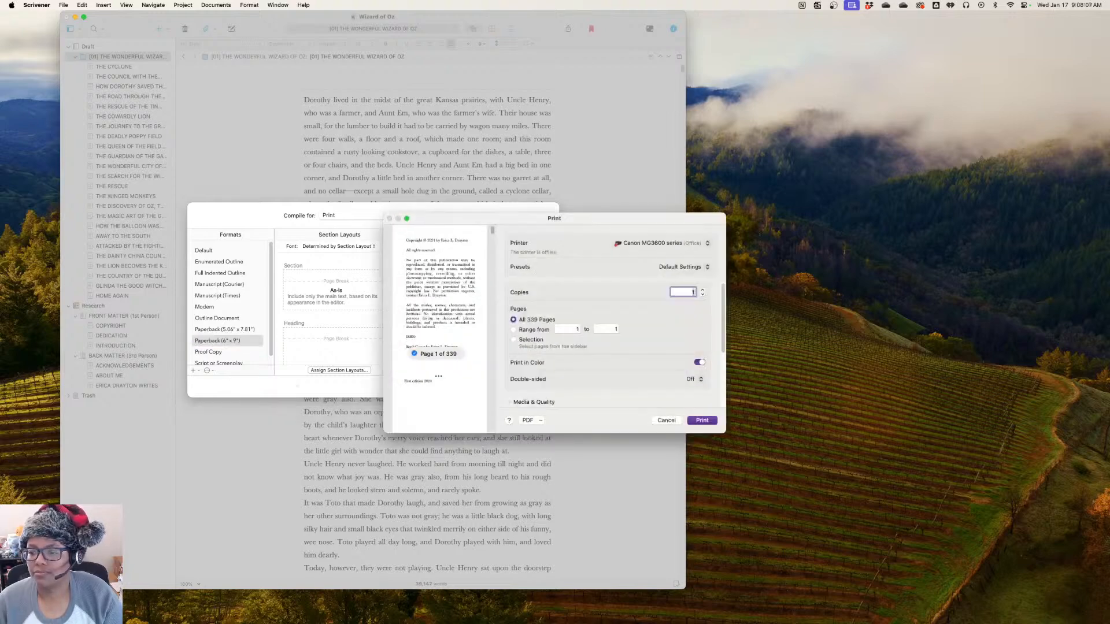
{"action": "left_click", "coordinate": [527, 421]}
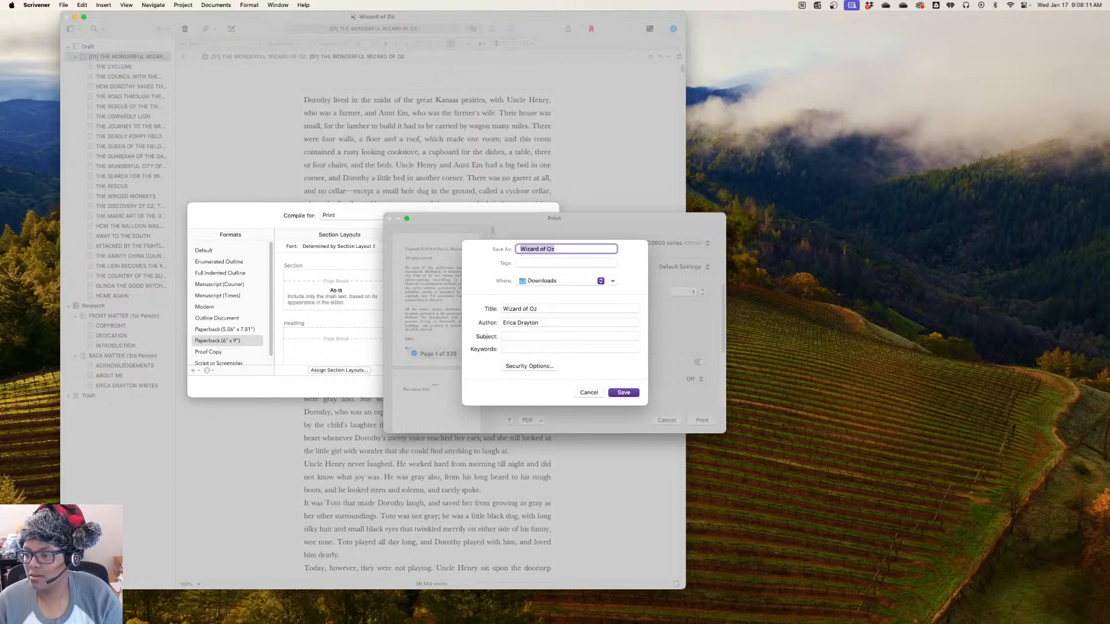
{"action": "left_click", "coordinate": [588, 392]}
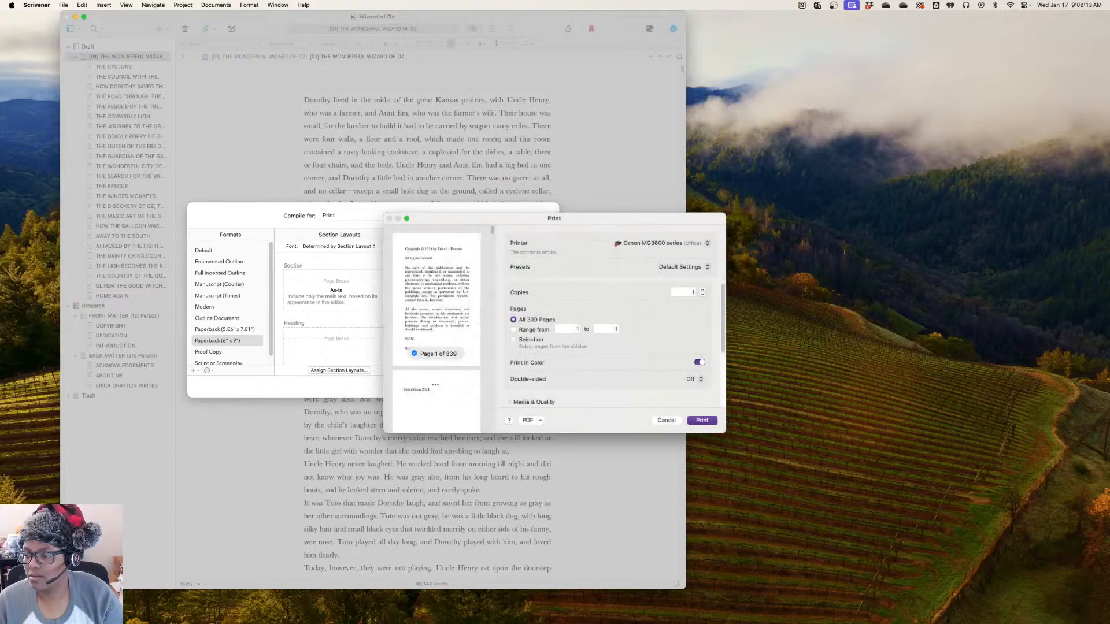
{"action": "left_click", "coordinate": [531, 421]}
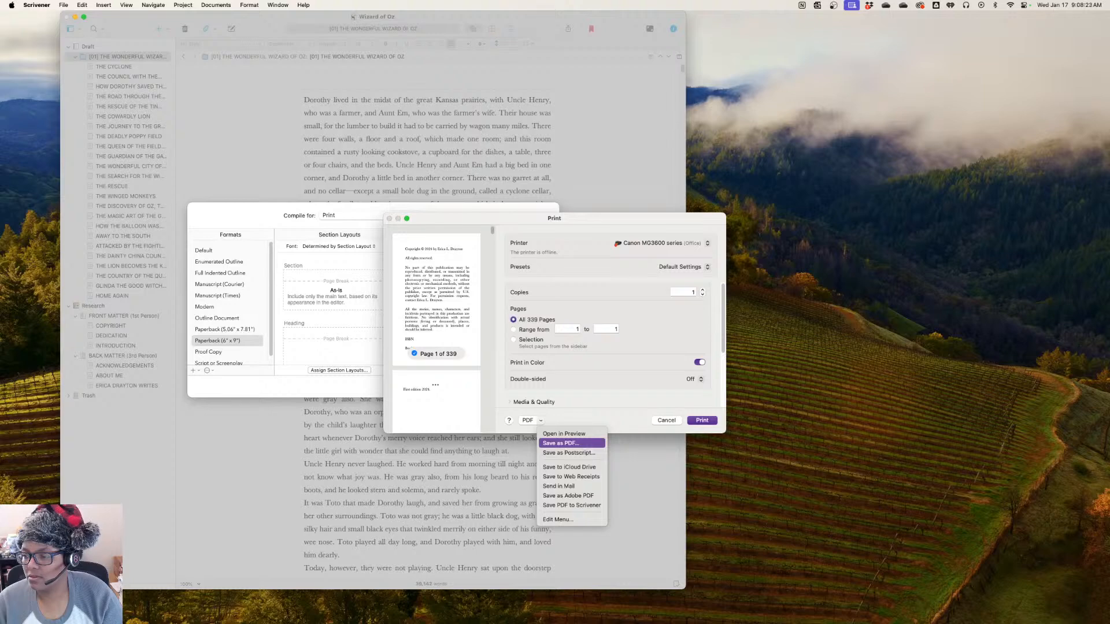
{"action": "key", "text": "Escape"}
{"action": "key", "text": "Escape"}
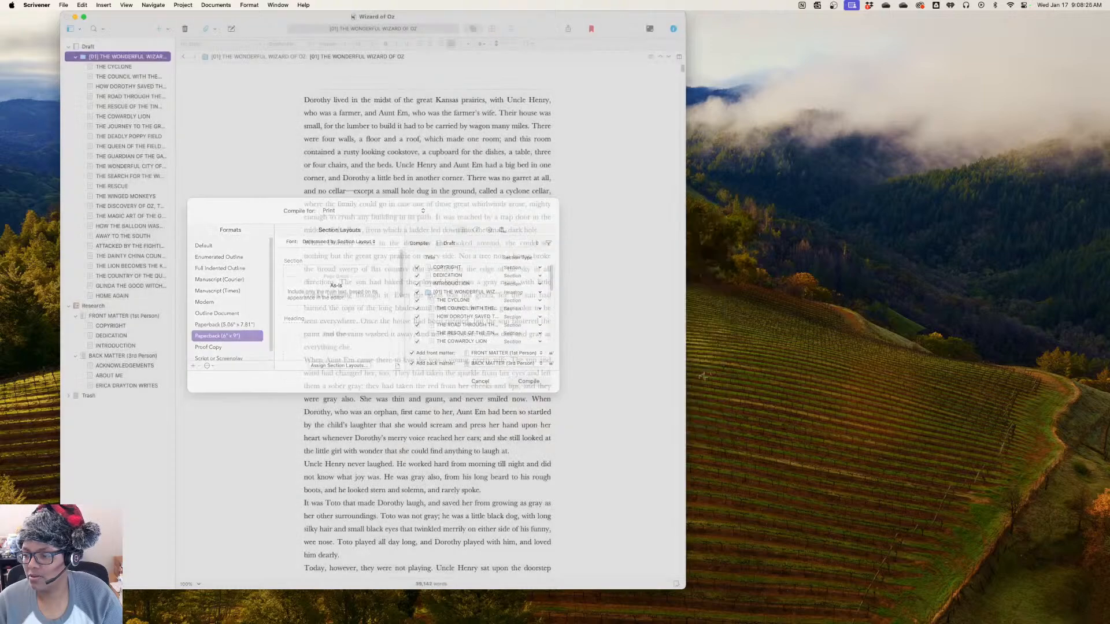
{"action": "left_click", "coordinate": [64, 4]}
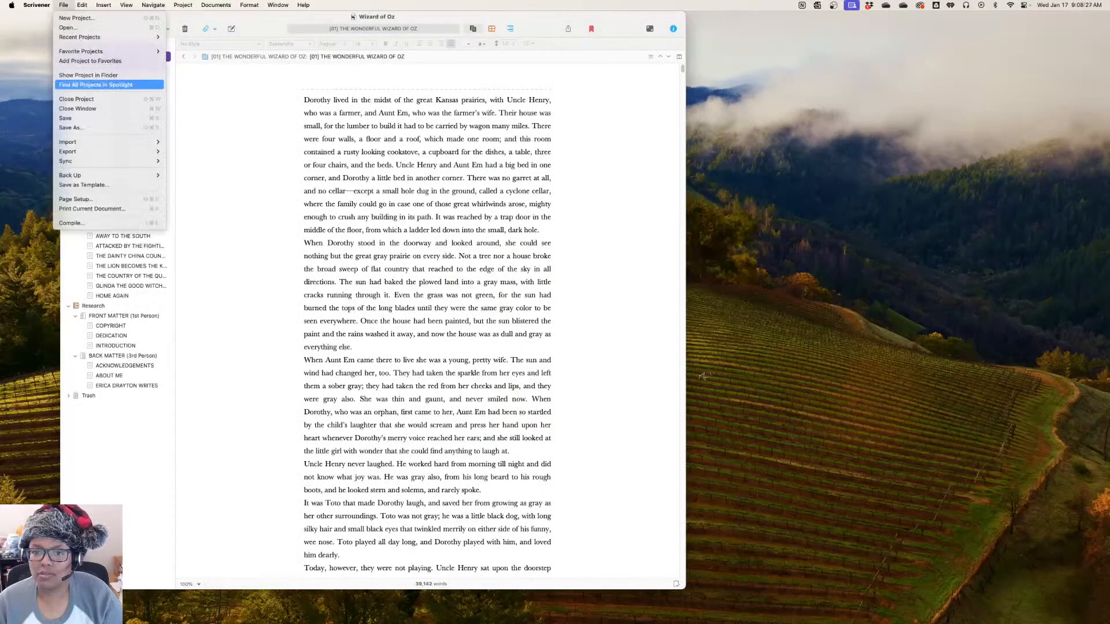
{"action": "left_click", "coordinate": [71, 127]}
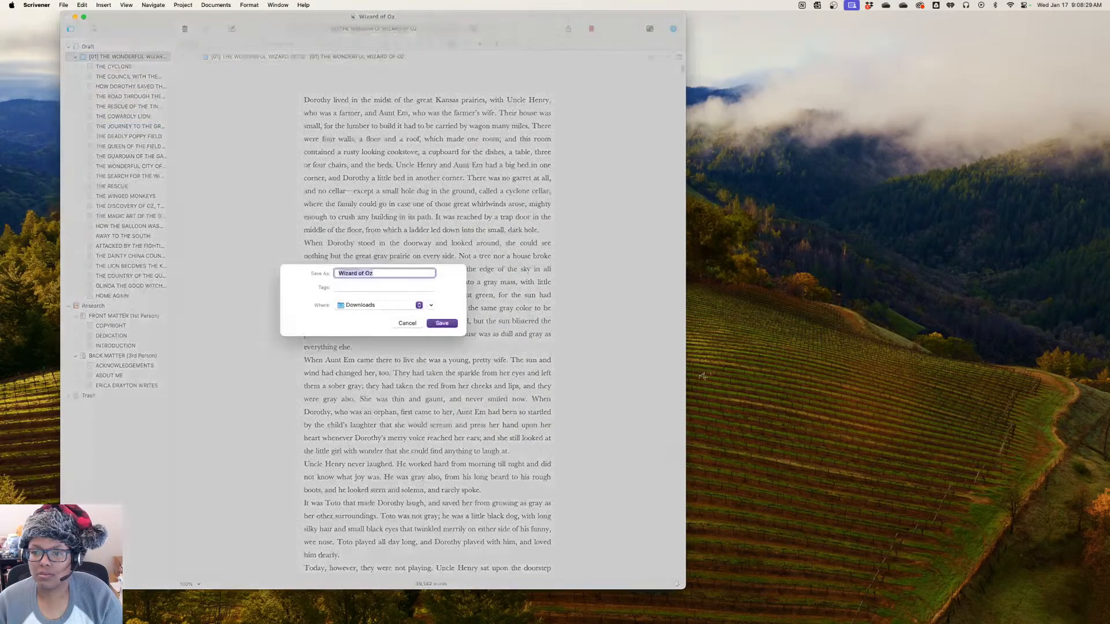
{"action": "left_click", "coordinate": [431, 306]}
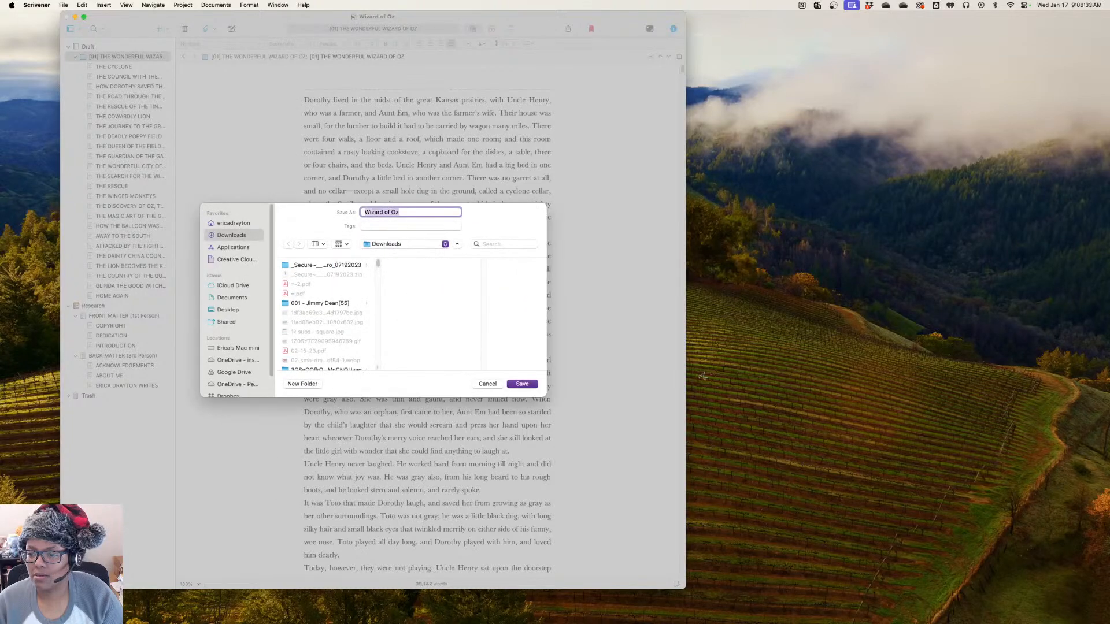
{"action": "left_click", "coordinate": [487, 384]}
Export the [01] THE WONDERFUL WIZARD OF OZ document to the Downloads folder as a Microsoft Word (.docx) file
{"action": "left_click", "coordinate": [64, 5]}
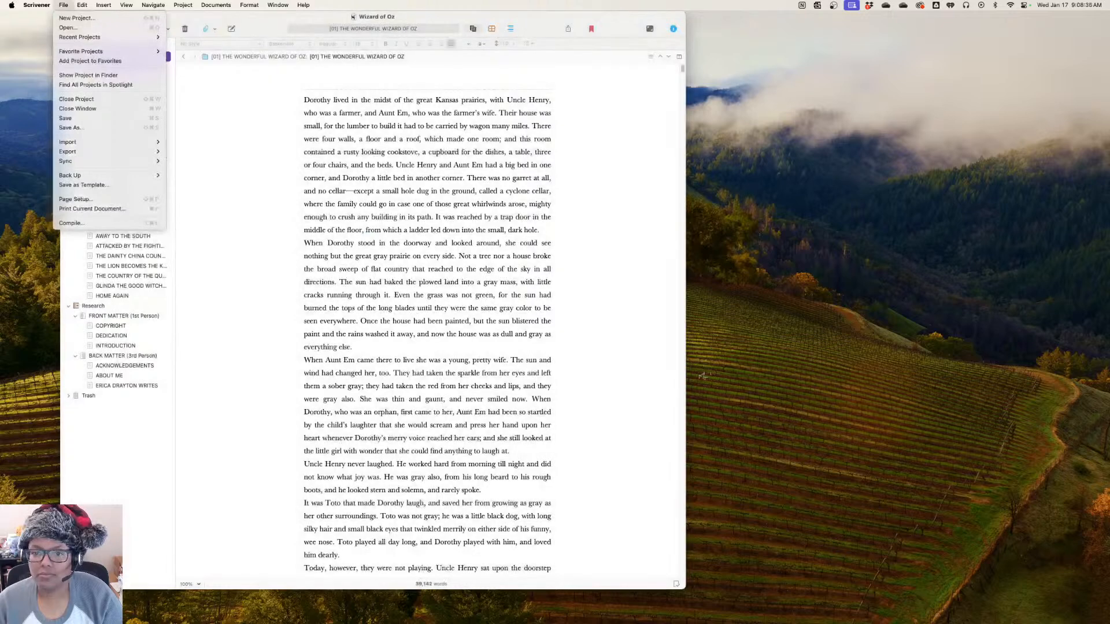
{"action": "mouse_move", "coordinate": [86, 152]}
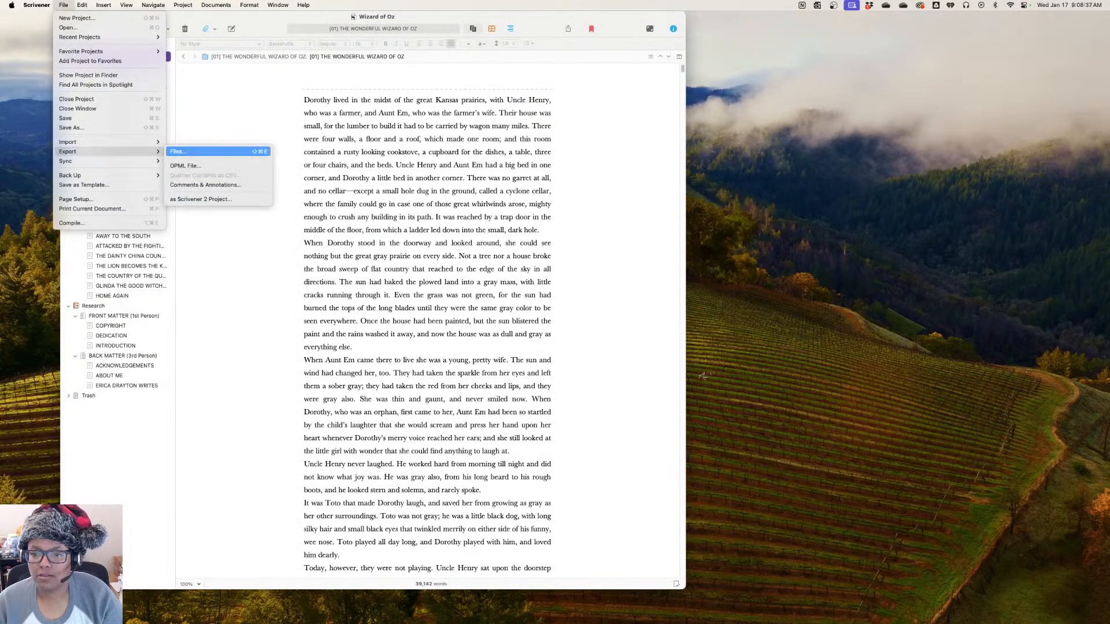
{"action": "left_click", "coordinate": [179, 151]}
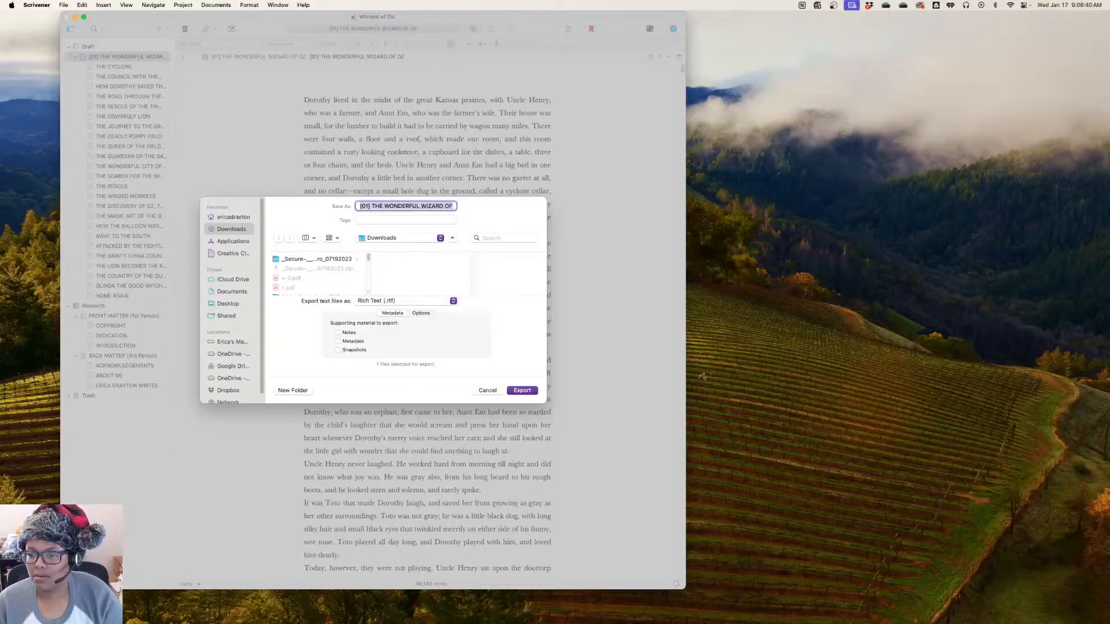
{"action": "left_click", "coordinate": [404, 301]}
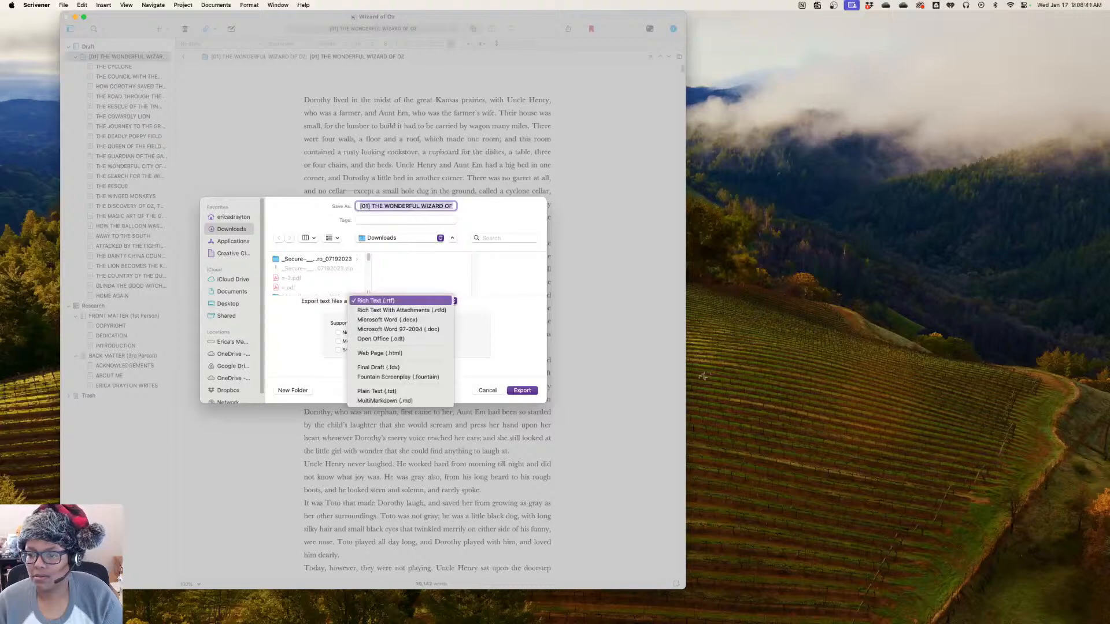
{"action": "left_click", "coordinate": [393, 320]}
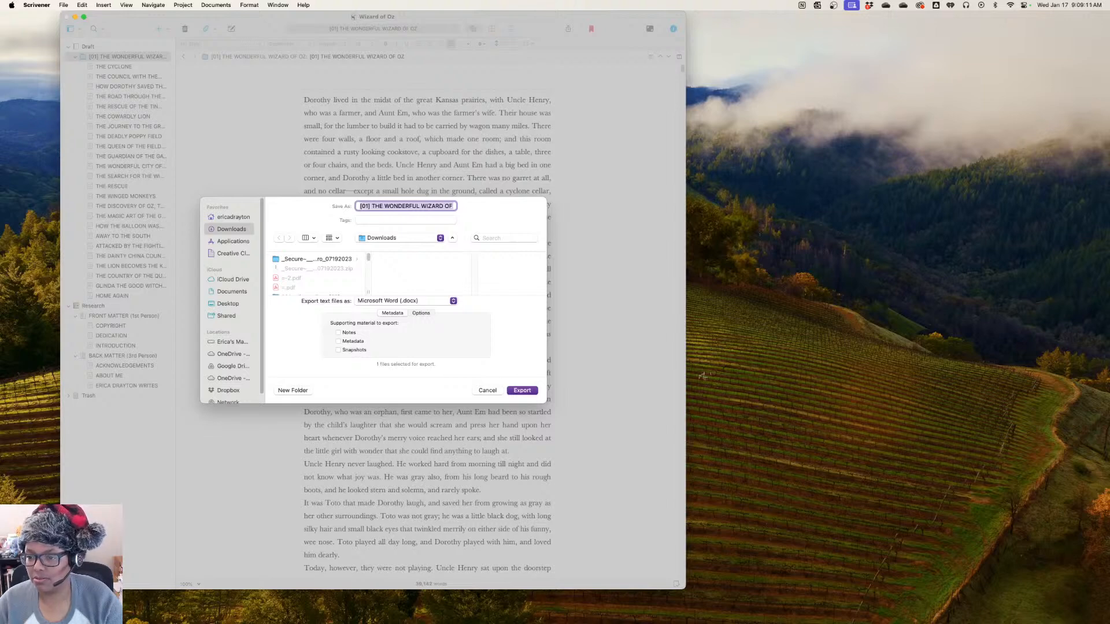
{"action": "key", "text": "Return"}
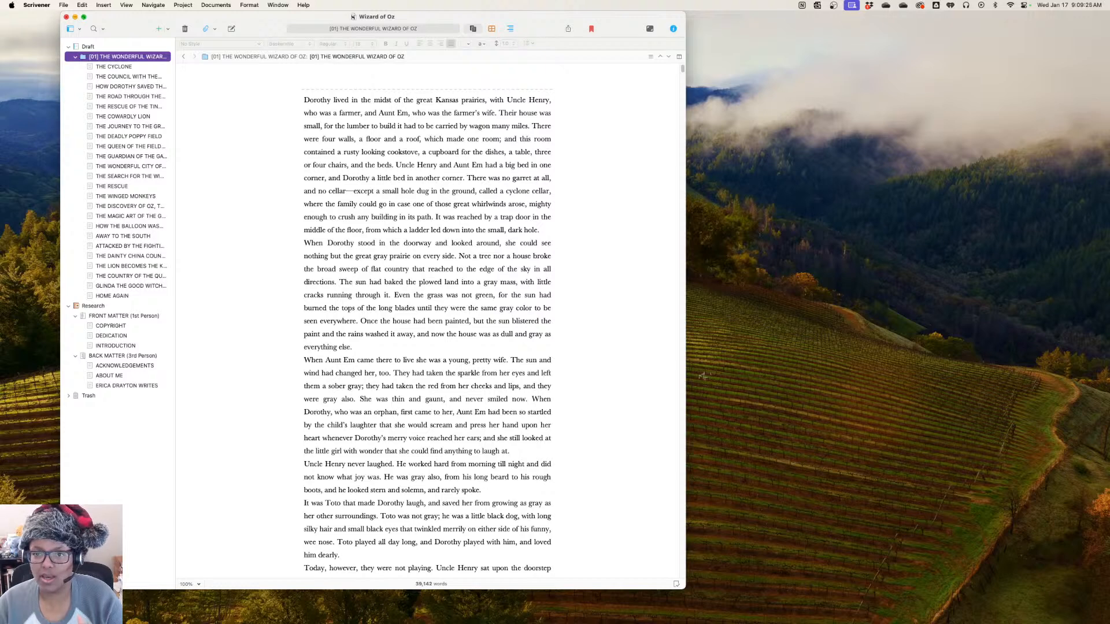
{"action": "left_click", "coordinate": [75, 16]}
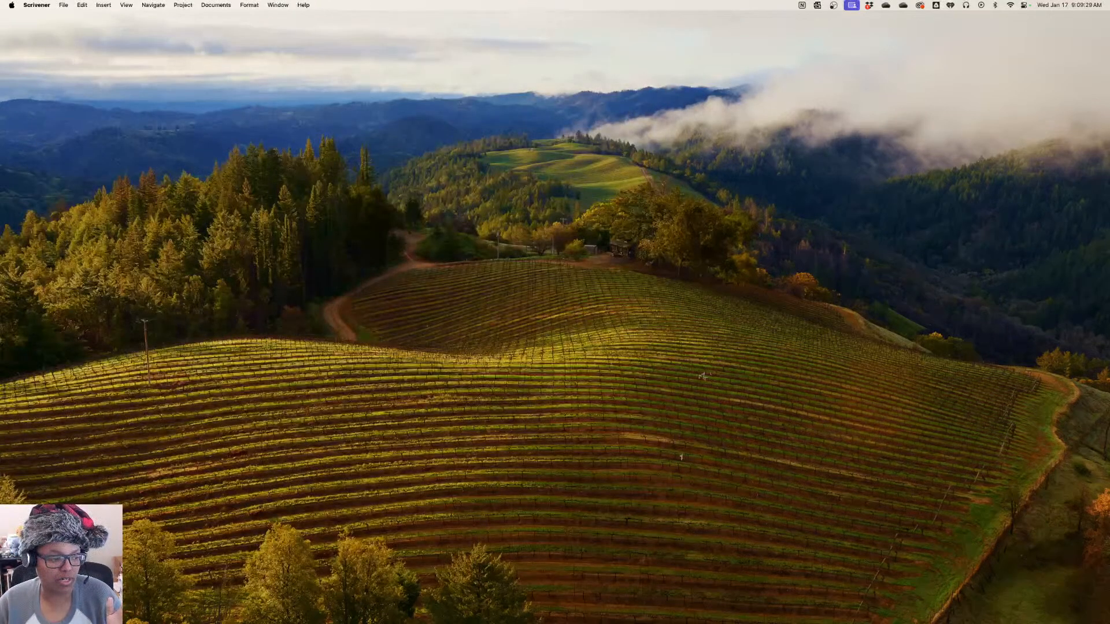
{"action": "key", "text": "super+Tab"}
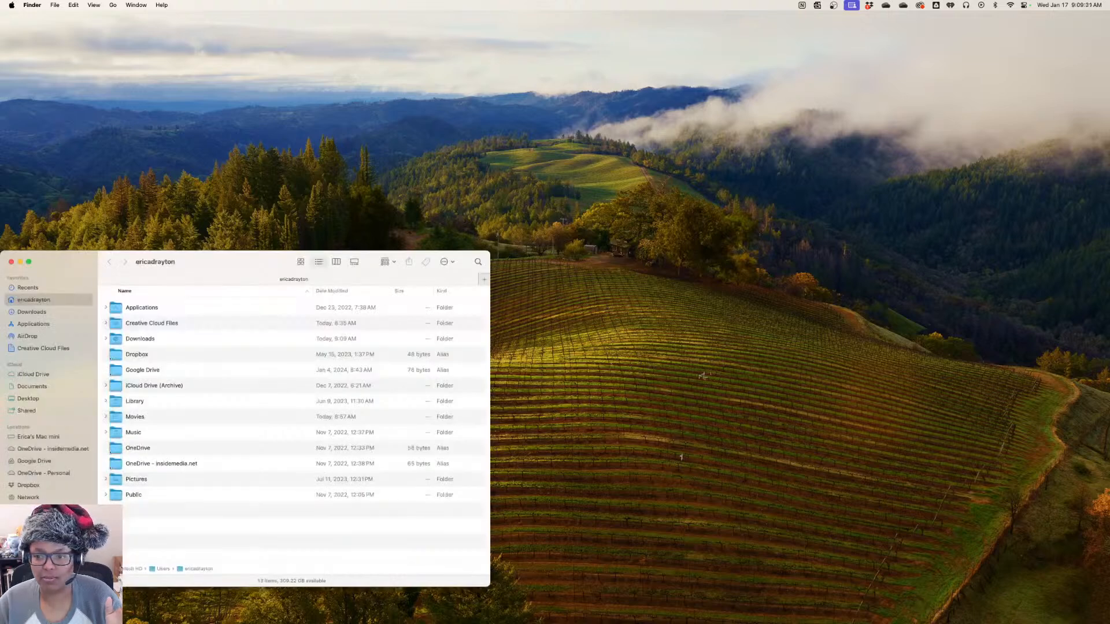
{"action": "left_click_drag", "start_coordinate": [231, 262], "coordinate": [0, 180]}
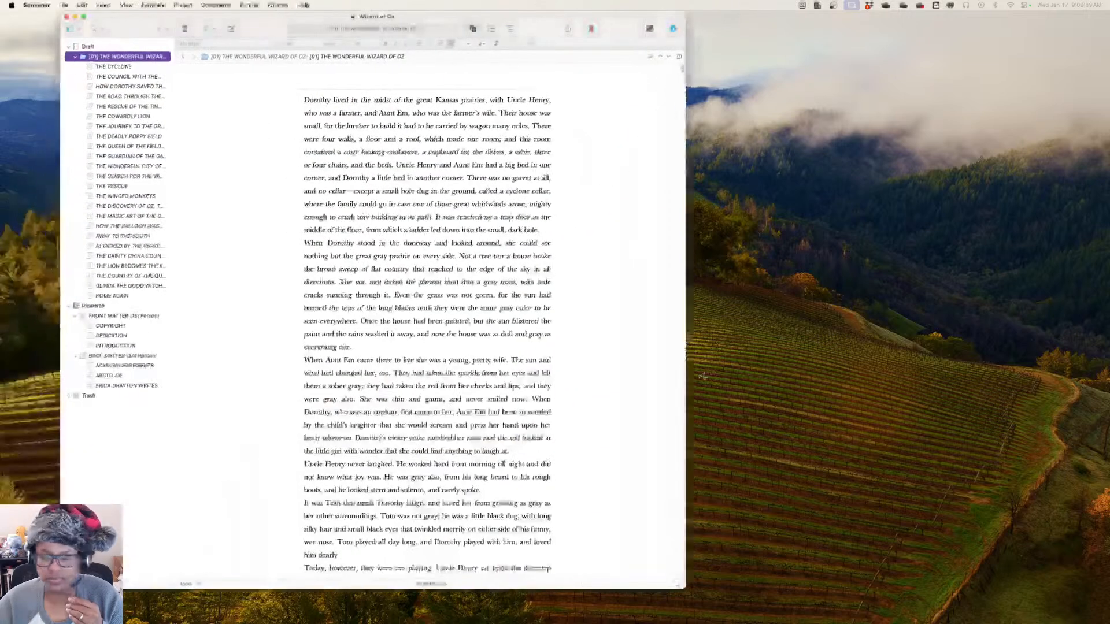
Inspect the project's export options and the save dialog for exporting it as a Scrivener 2 project, and cancel without exporting
{"action": "left_click", "coordinate": [351, 165]}
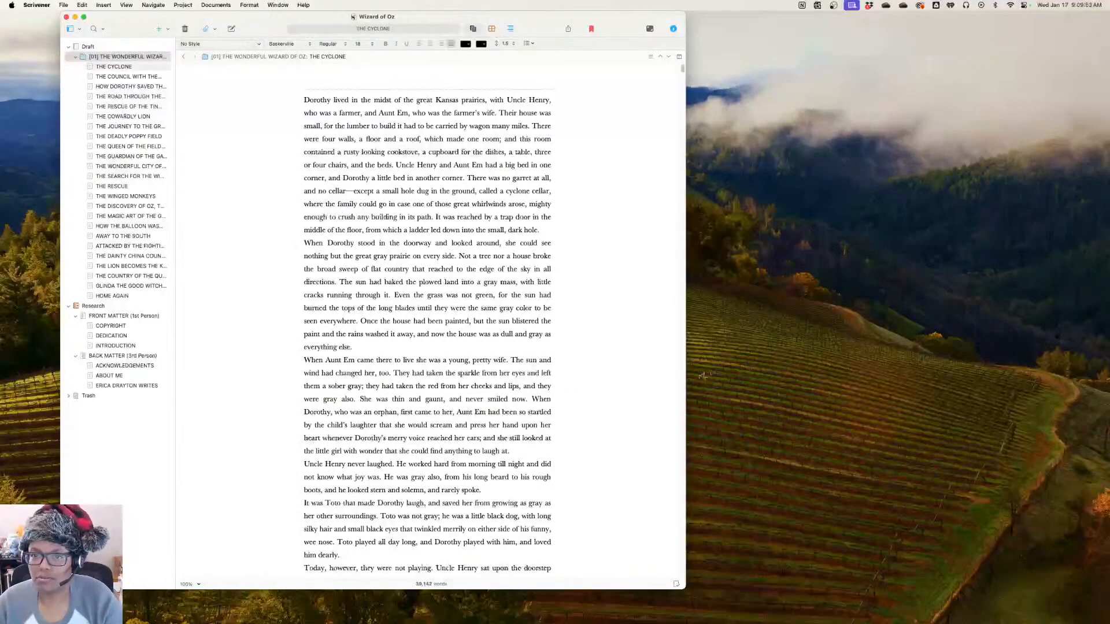
{"action": "left_click", "coordinate": [64, 6]}
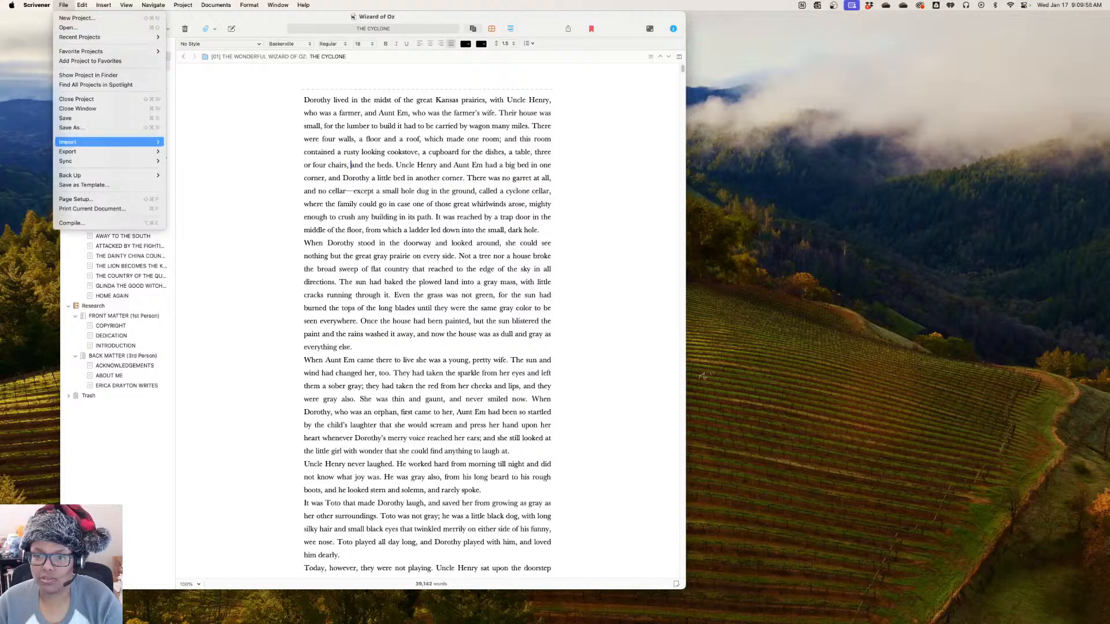
{"action": "mouse_move", "coordinate": [110, 152]}
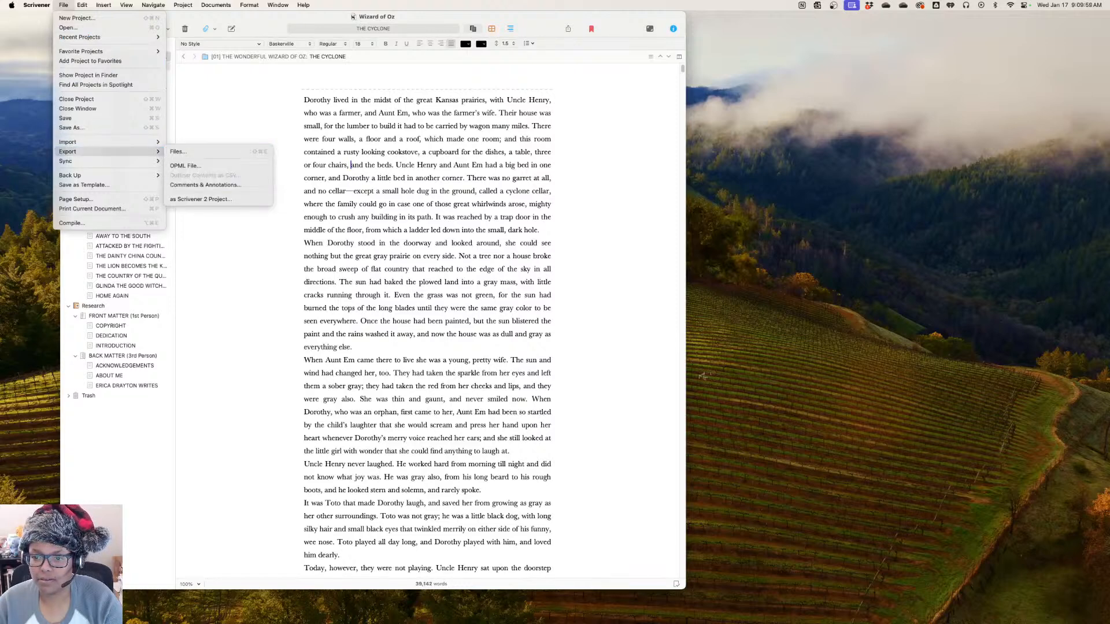
{"action": "key", "text": "Return"}
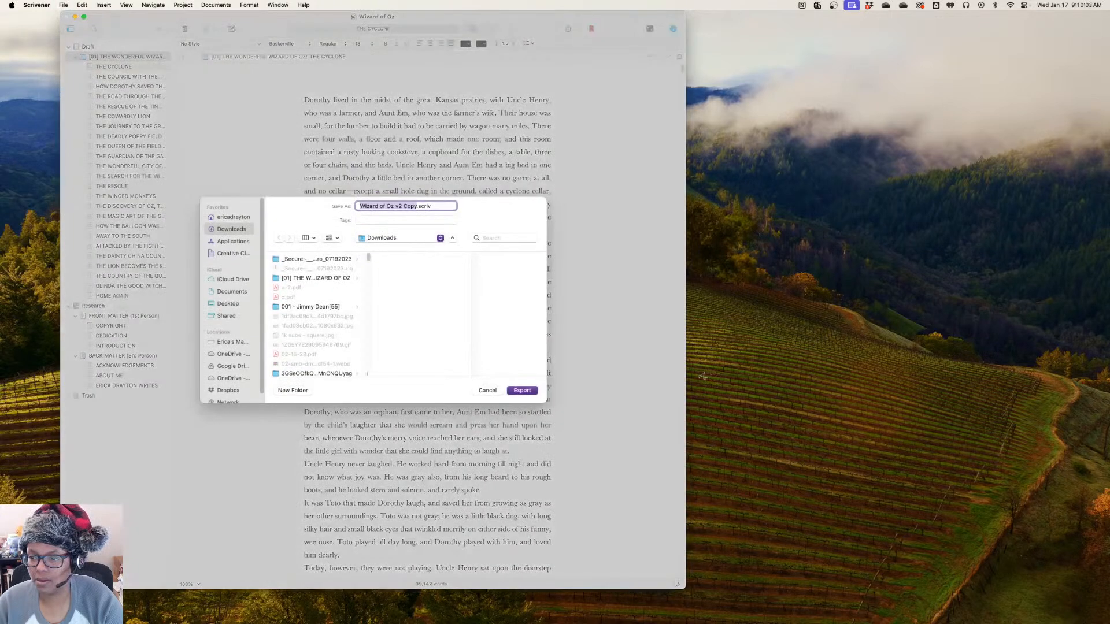
{"action": "key", "text": "Escape"}
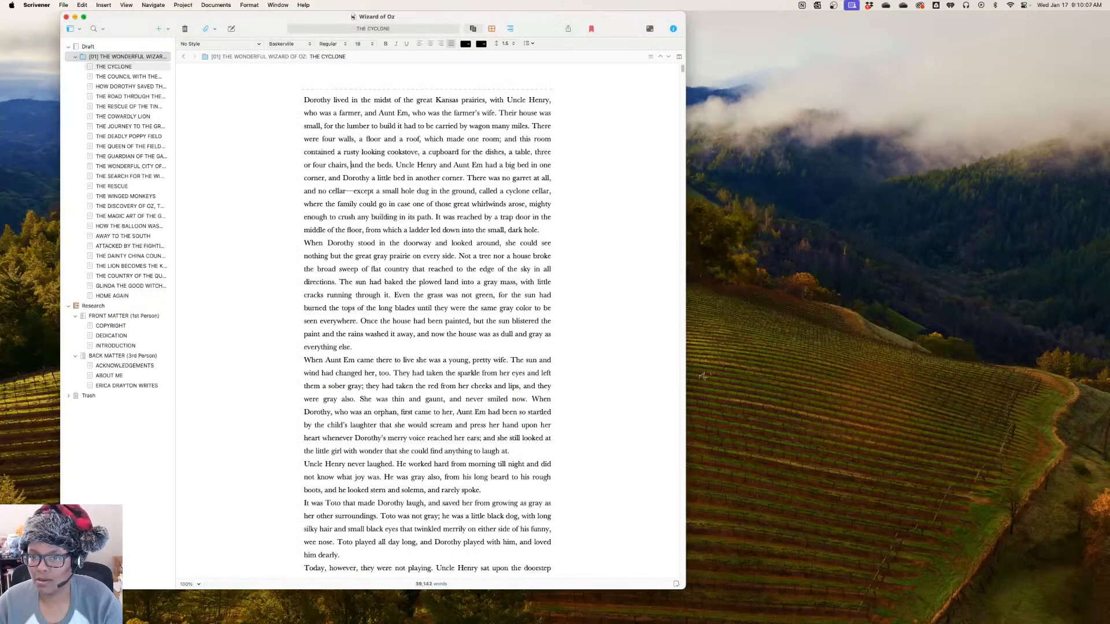
Switch to Adobe InDesign, start a new document and set its units to inches
{"action": "key", "text": "super+m"}
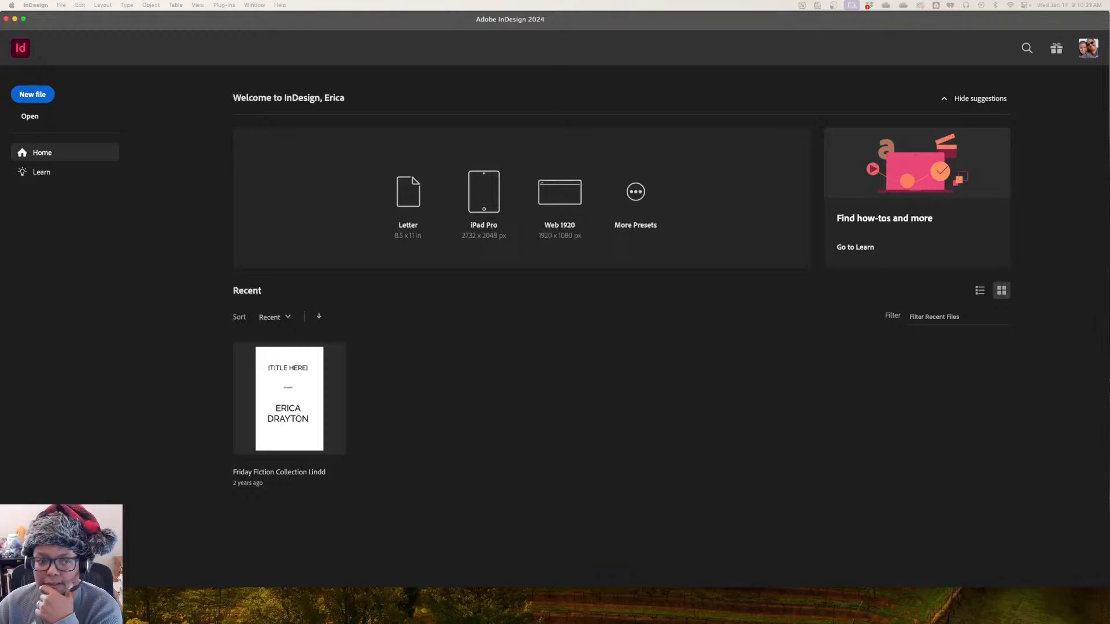
{"action": "left_click_drag", "start_coordinate": [1, 93], "coordinate": [484, 94]}
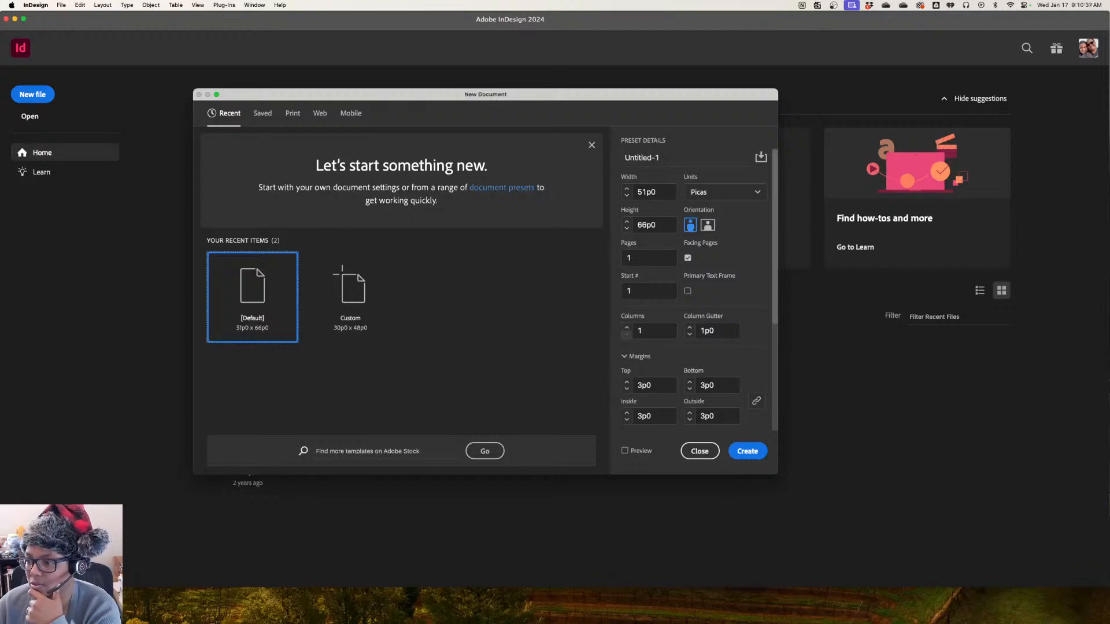
{"action": "left_click", "coordinate": [723, 192]}
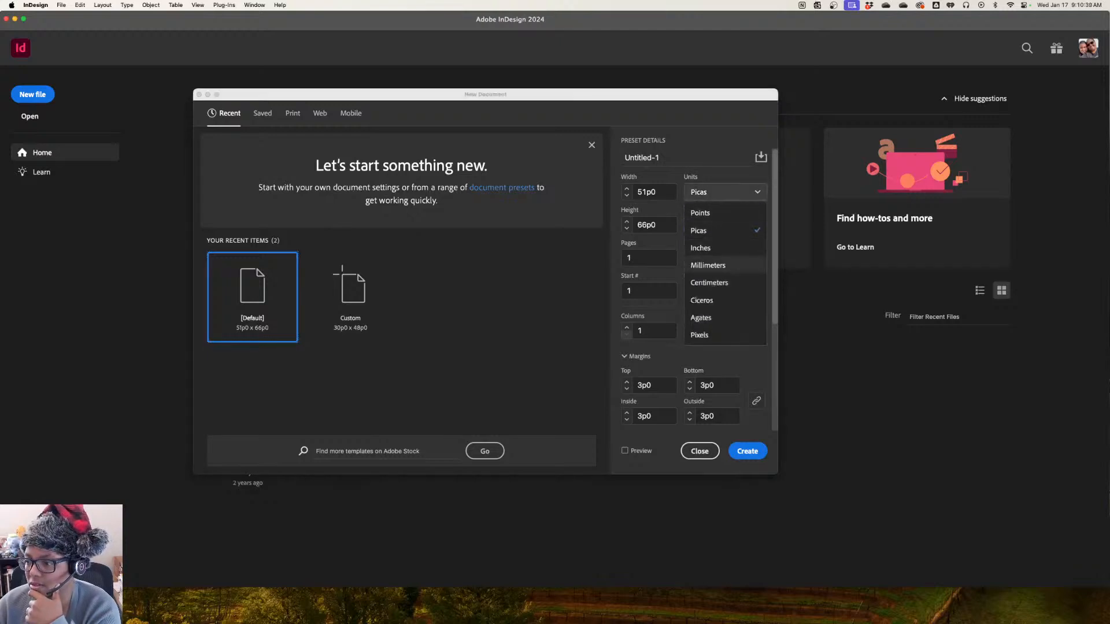
{"action": "left_click", "coordinate": [700, 248]}
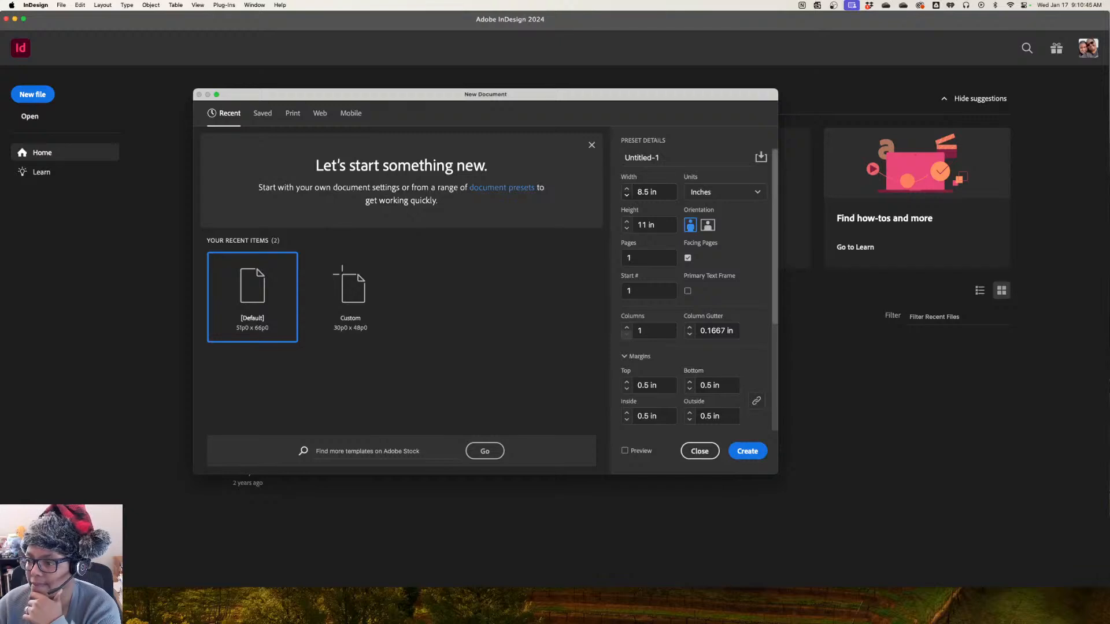
Set the new document's page size to 6 in wide by 9 in high, with 350 pages
{"action": "left_click", "coordinate": [627, 195]}
{"action": "left_click", "coordinate": [627, 195]}
{"action": "double_click", "coordinate": [645, 192]}
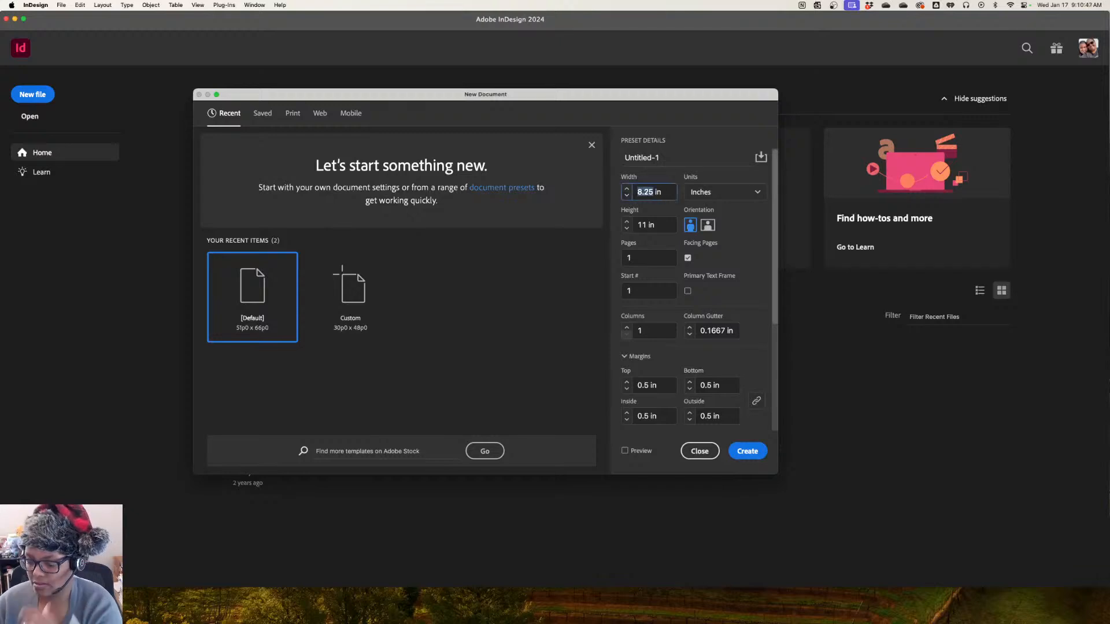
{"action": "type", "text": "8"}
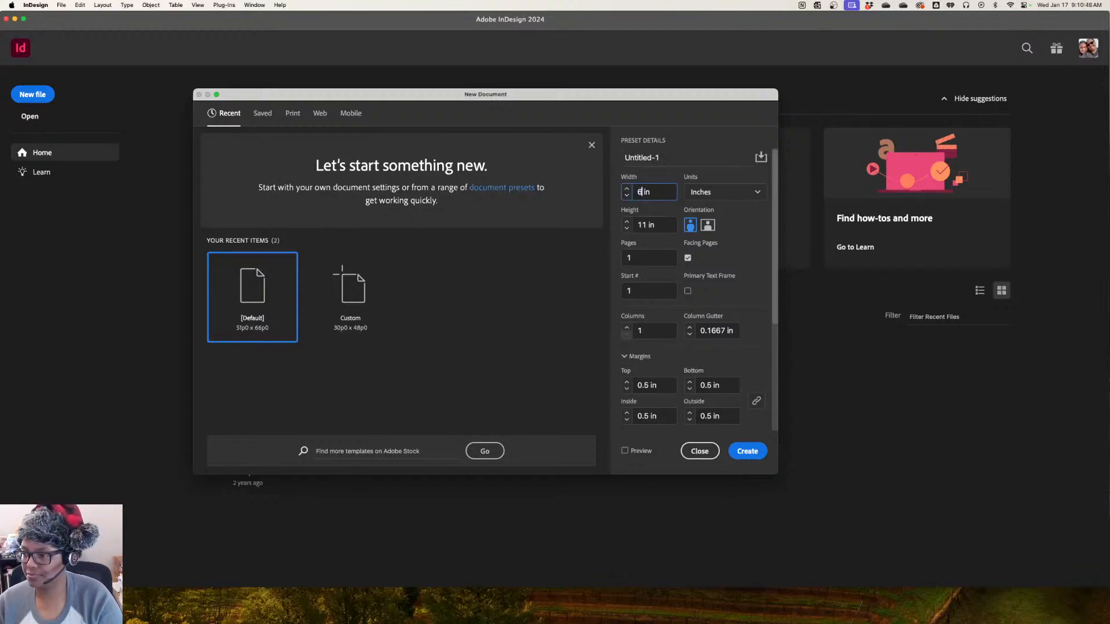
{"action": "key", "text": "Tab"}
{"action": "type", "text": "9"}
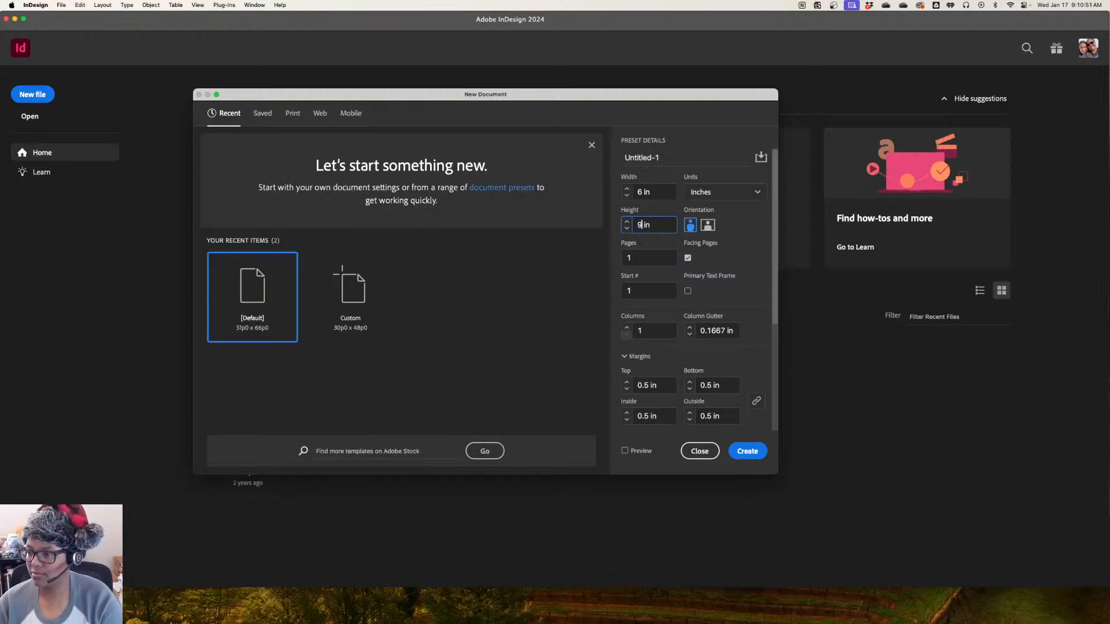
{"action": "key", "text": "Tab"}
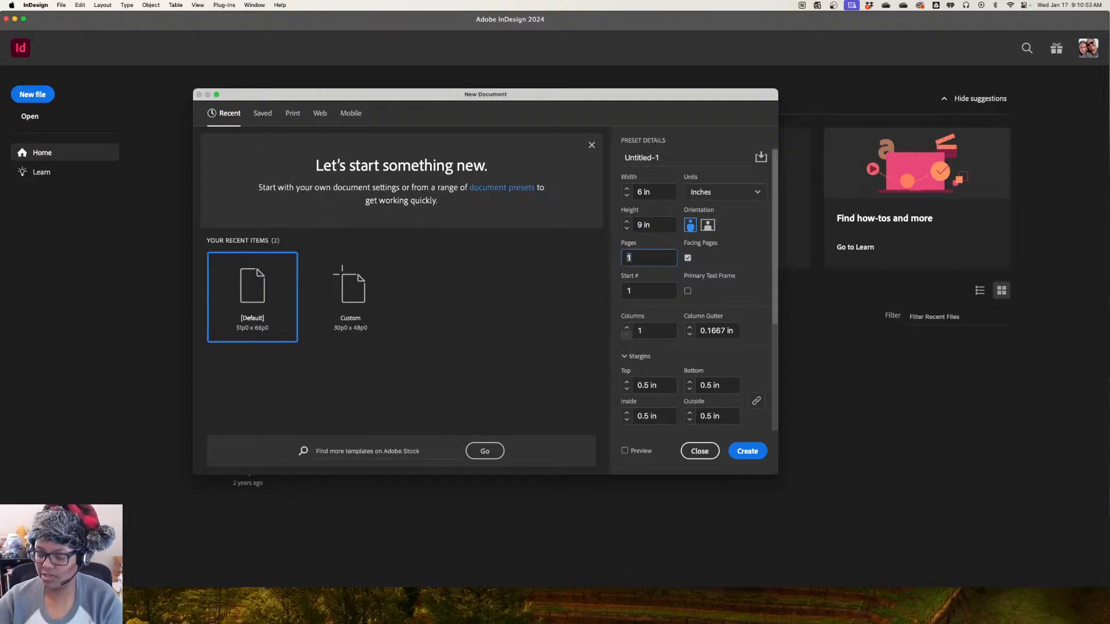
{"action": "type", "text": "350"}
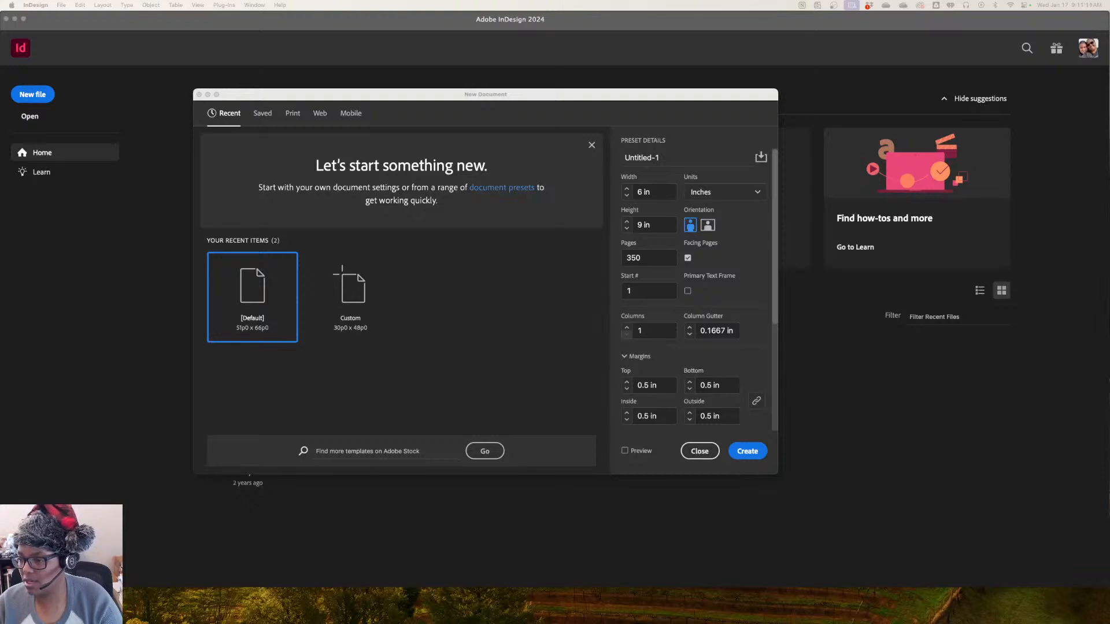
Review the margin, bleed and slug settings and create the document
{"action": "scroll", "coordinate": [693, 286], "scroll_direction": "down", "scroll_amount": 2}
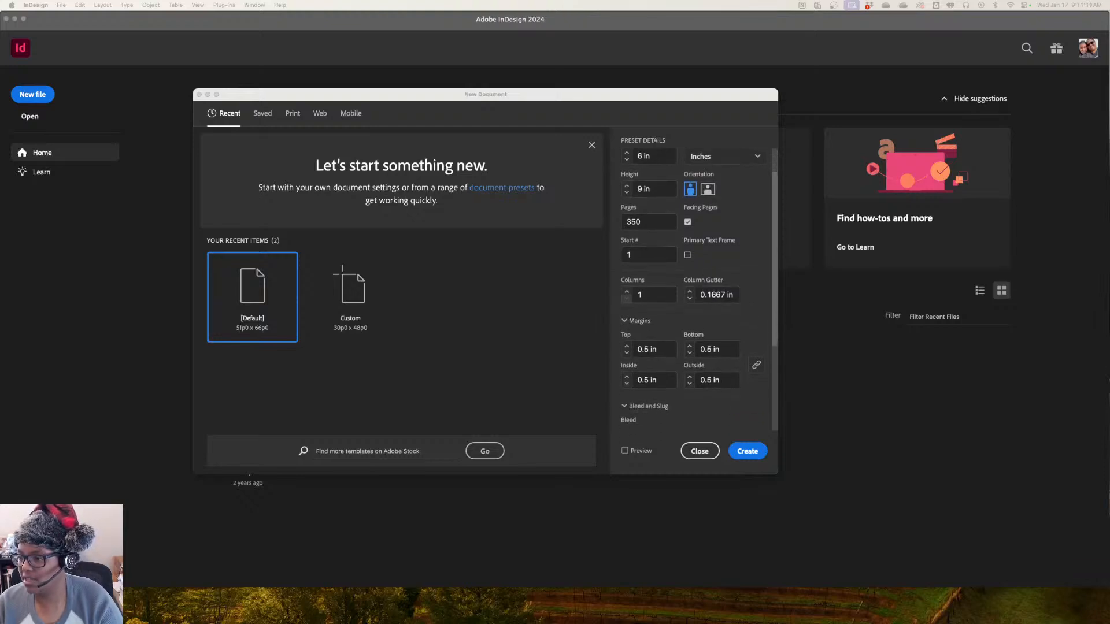
{"action": "scroll", "coordinate": [694, 289], "scroll_direction": "down", "scroll_amount": 7}
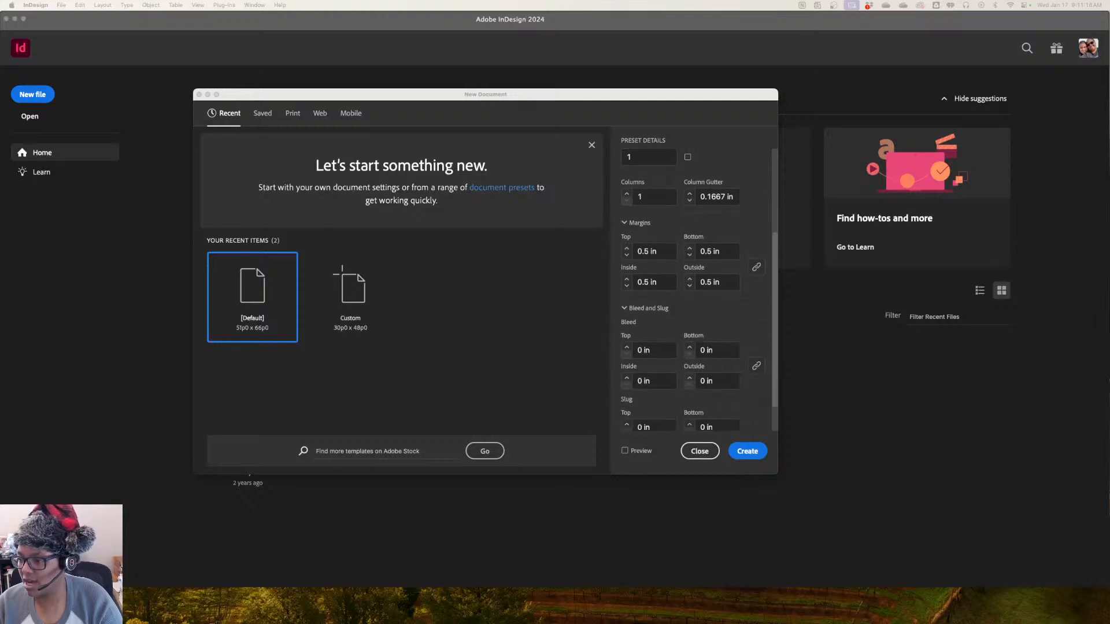
{"action": "scroll", "coordinate": [694, 289], "scroll_direction": "down", "scroll_amount": 1}
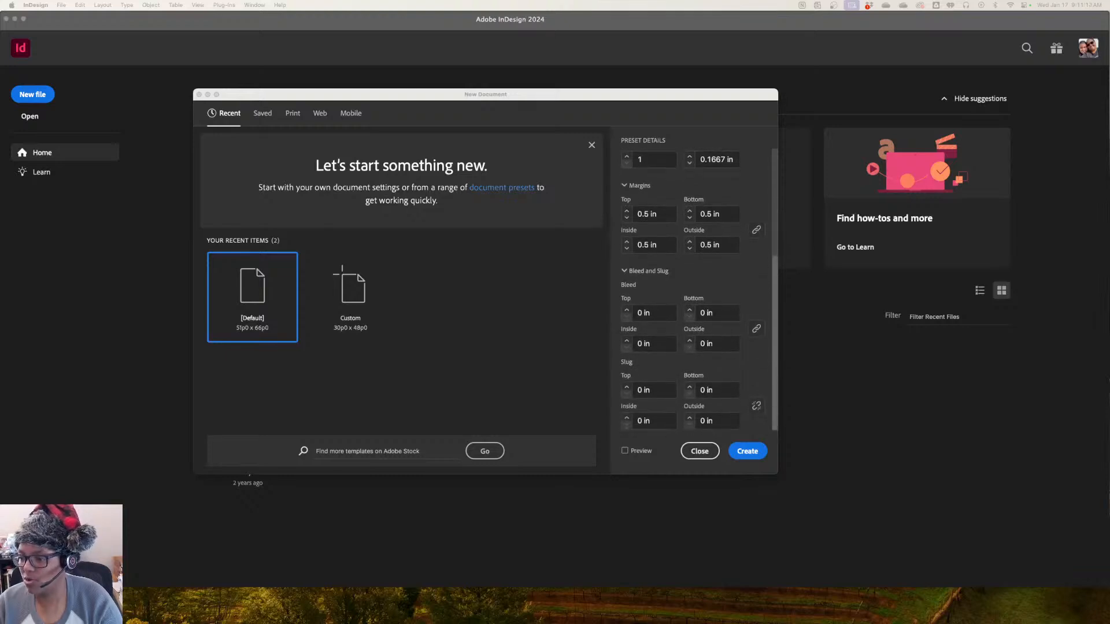
{"action": "left_click", "coordinate": [747, 451]}
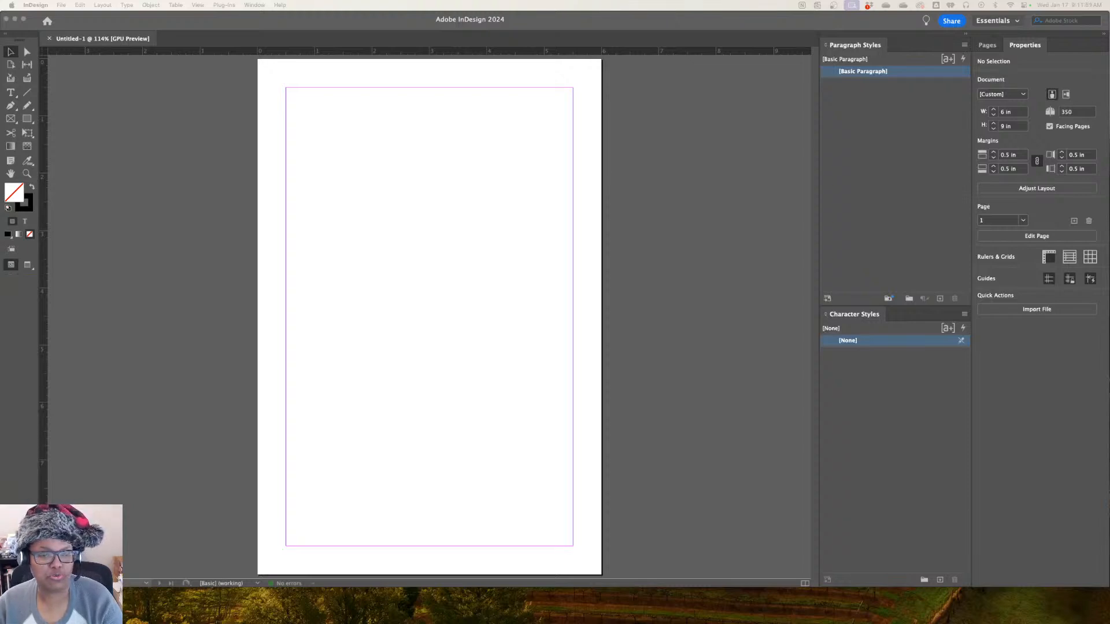
Switch to the KDP Print Cover Calculator in the Arc browser and choose Paperback as the binding type
{"action": "left_click_drag", "start_coordinate": [0, 64], "coordinate": [144, 29]}
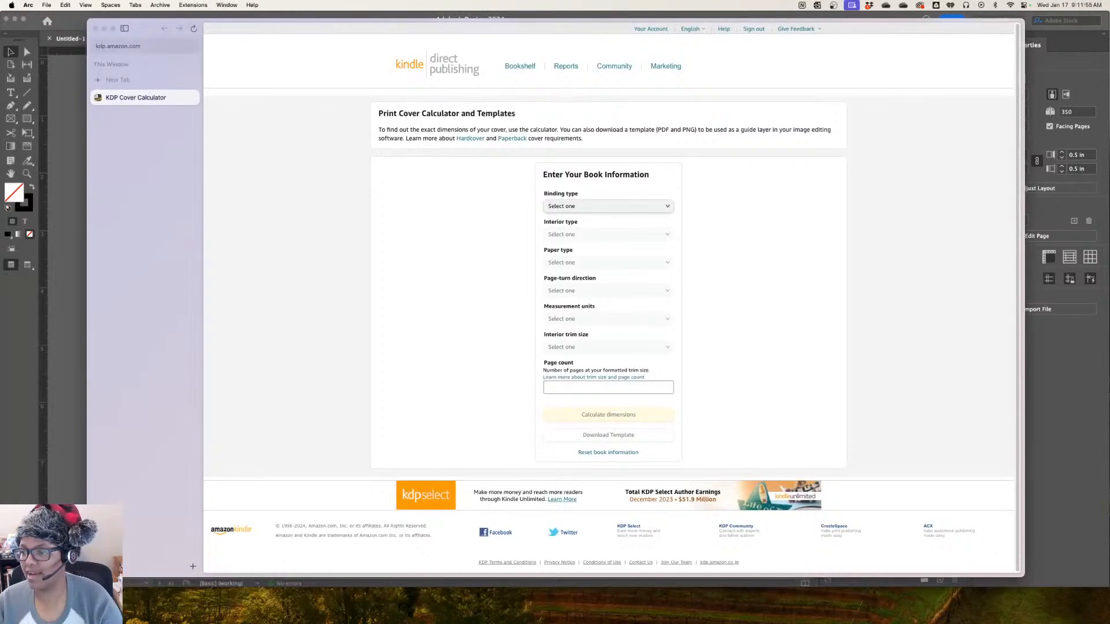
{"action": "left_click", "coordinate": [608, 206]}
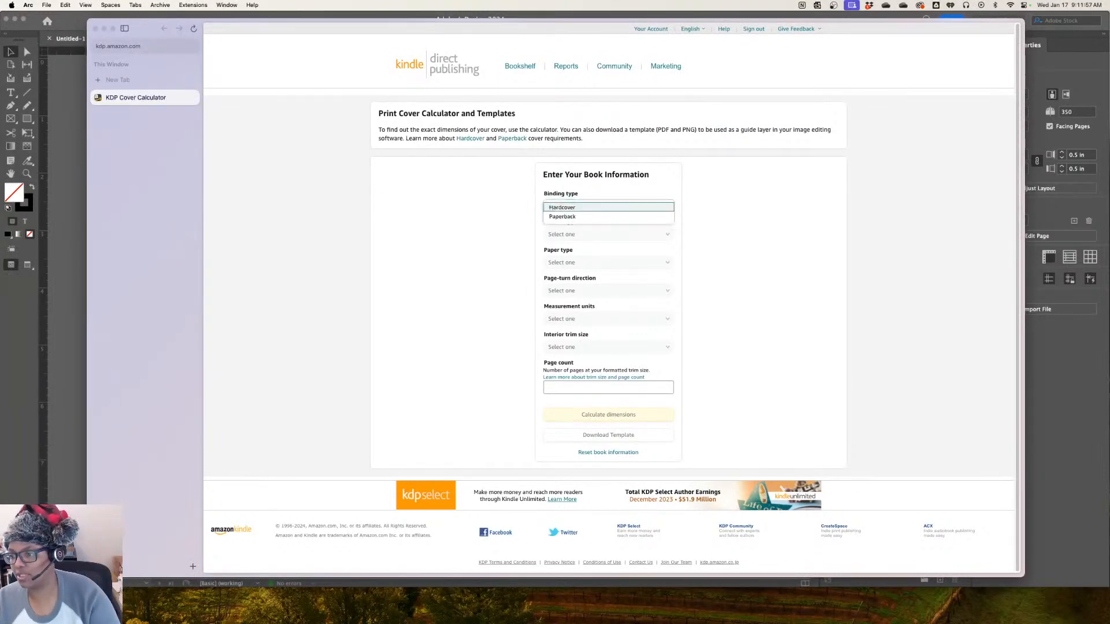
{"action": "left_click", "coordinate": [609, 217]}
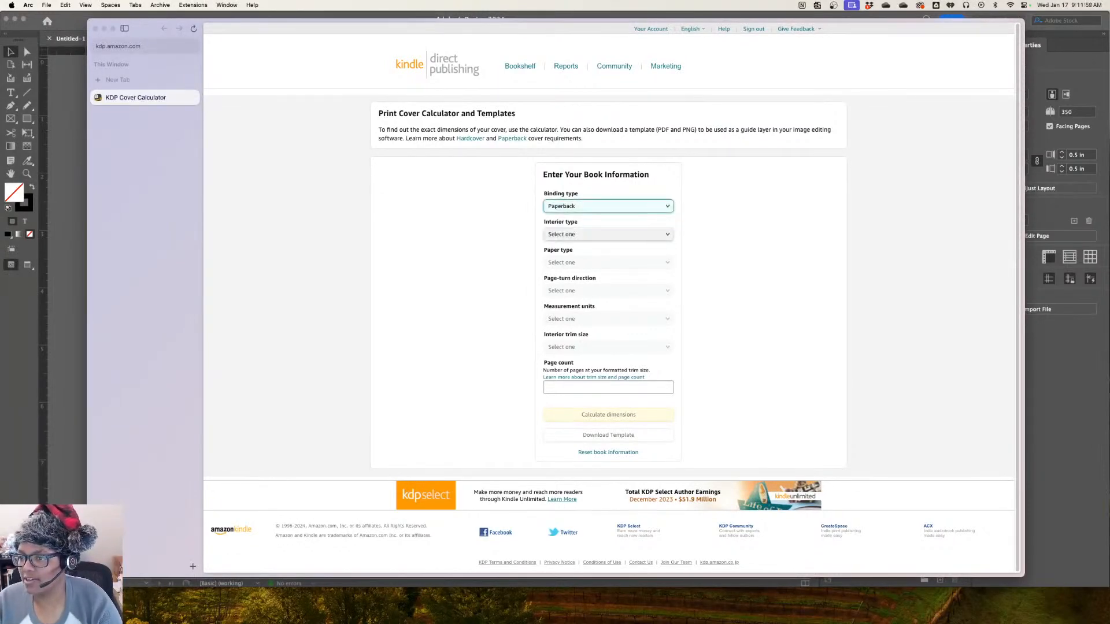
{"action": "left_click_drag", "start_coordinate": [397, 113], "coordinate": [515, 114]}
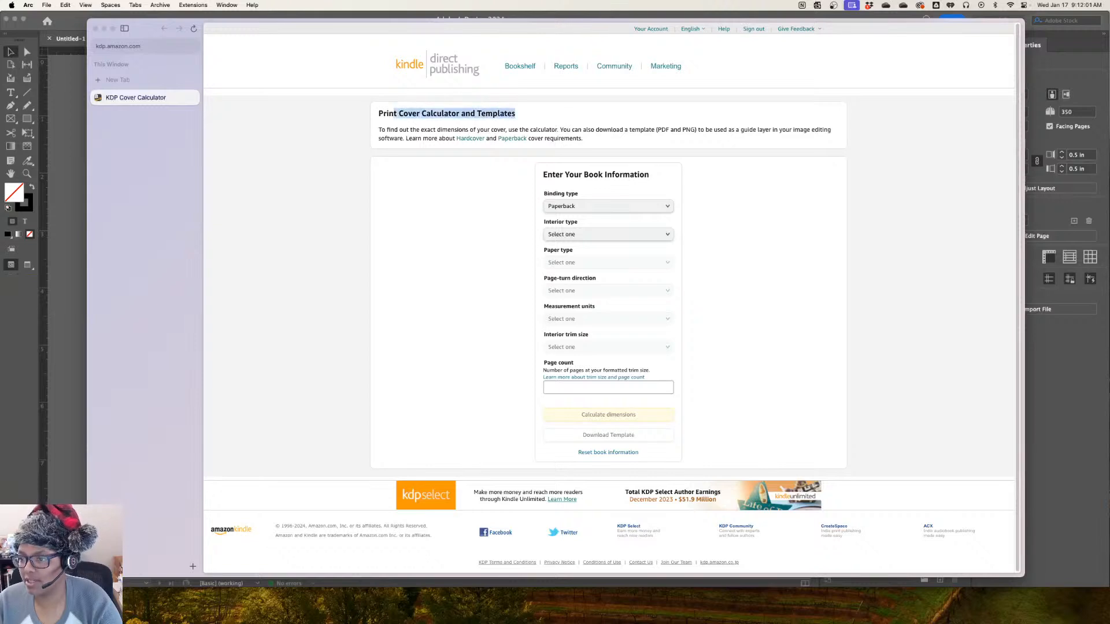
{"action": "key", "text": "super+c"}
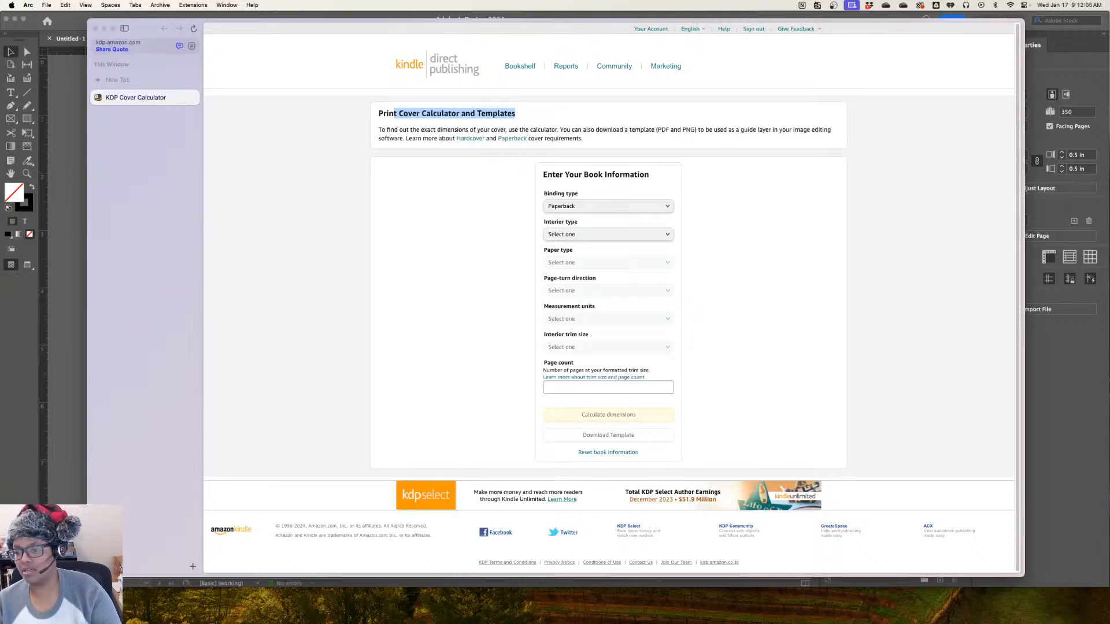
{"action": "left_click", "coordinate": [515, 114]}
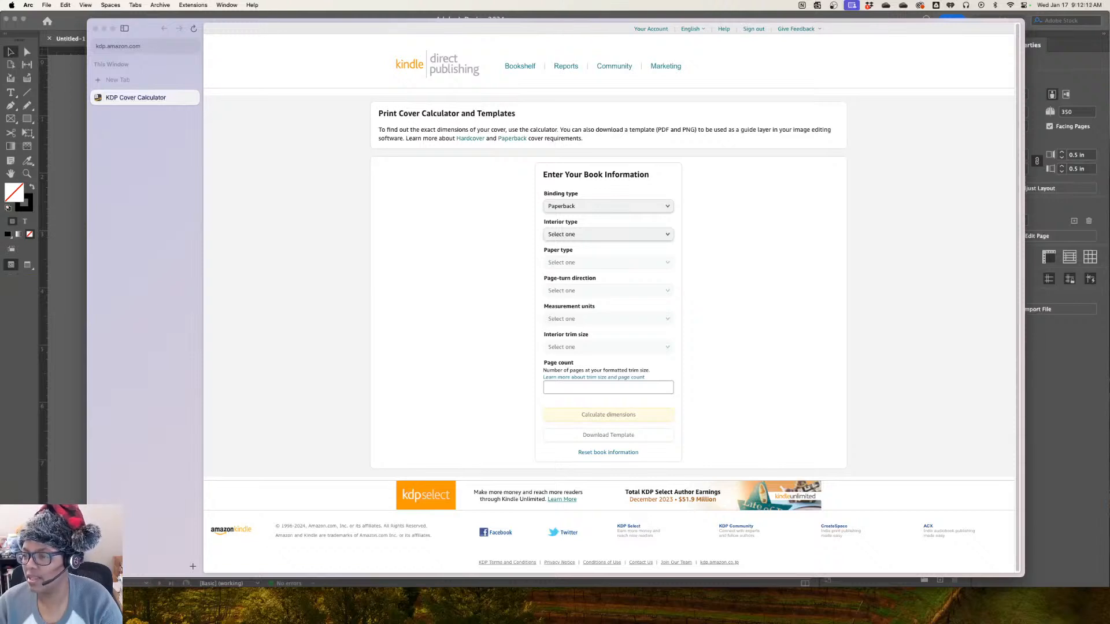
Choose Black & white as the interior type and Cream paper as the paper type
{"action": "left_click", "coordinate": [609, 234]}
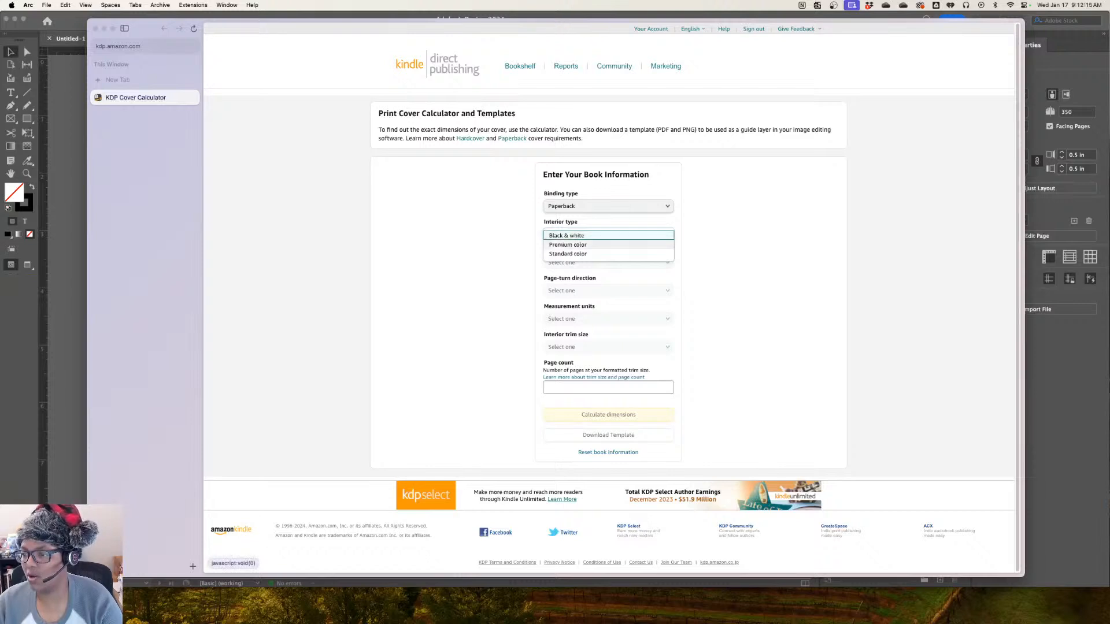
{"action": "left_click", "coordinate": [608, 235]}
{"action": "left_click", "coordinate": [608, 263]}
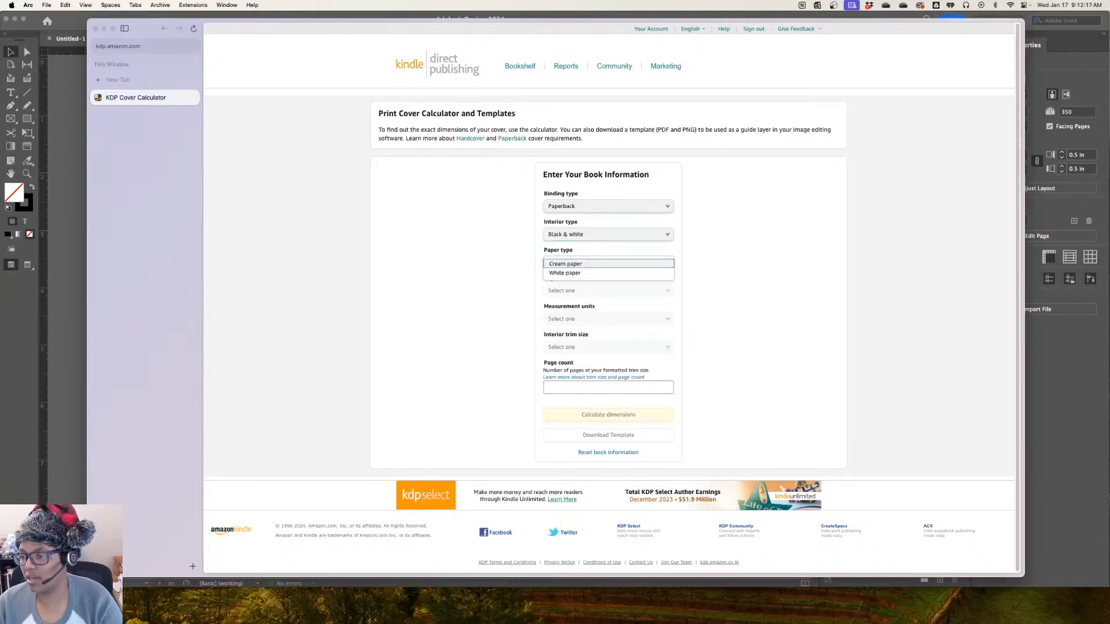
{"action": "left_click", "coordinate": [608, 264]}
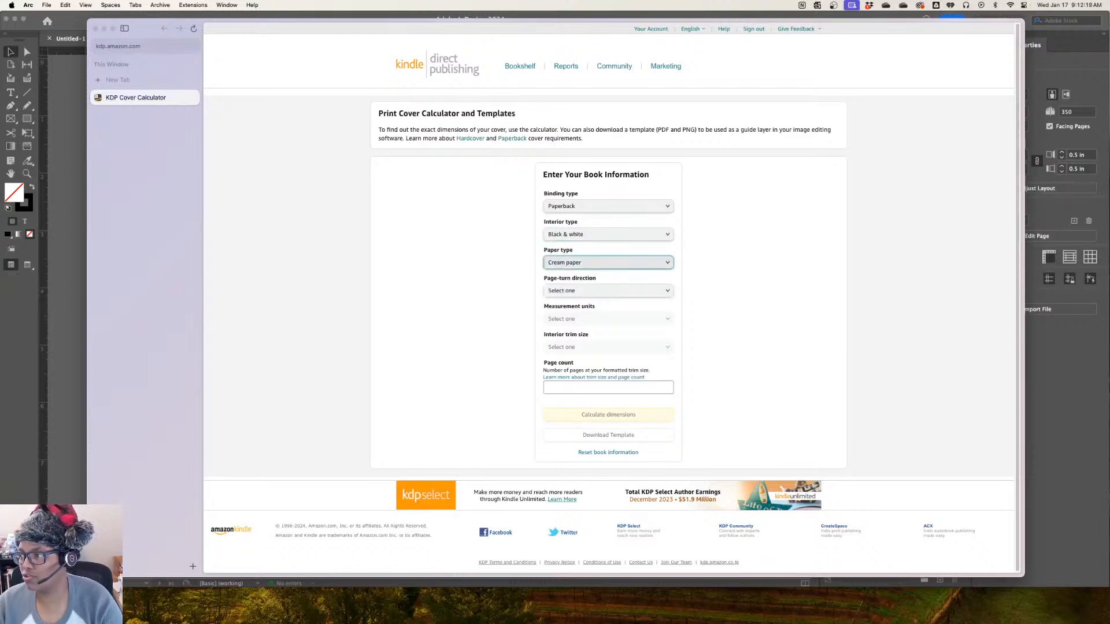
Set the page-turn direction to Right to Left and the measurement units to Inches
{"action": "left_click", "coordinate": [608, 291]}
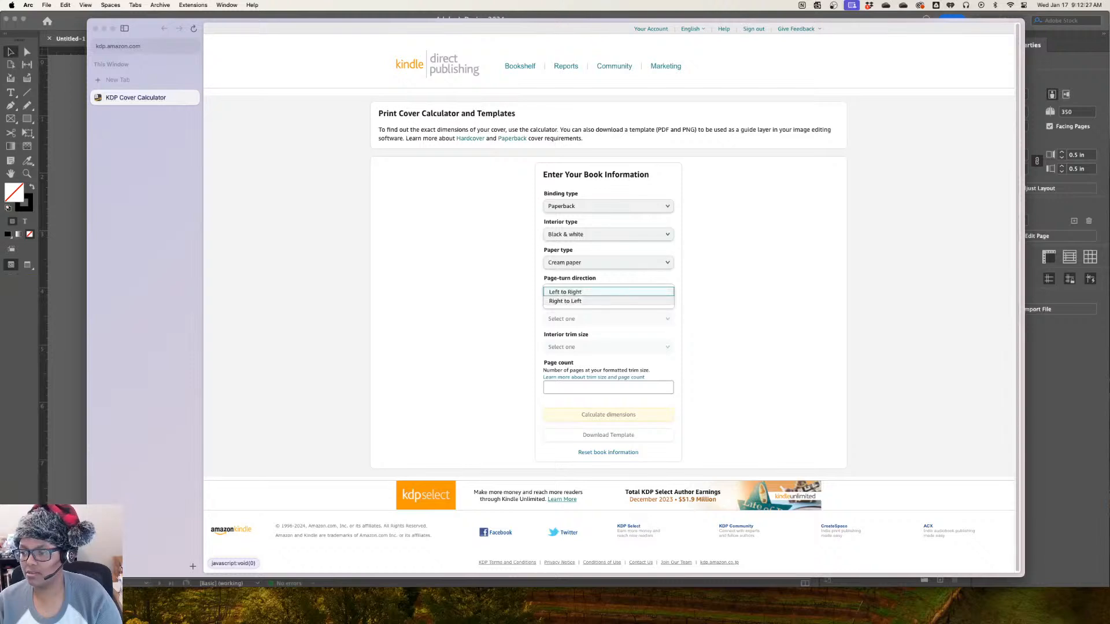
{"action": "left_click", "coordinate": [578, 292]}
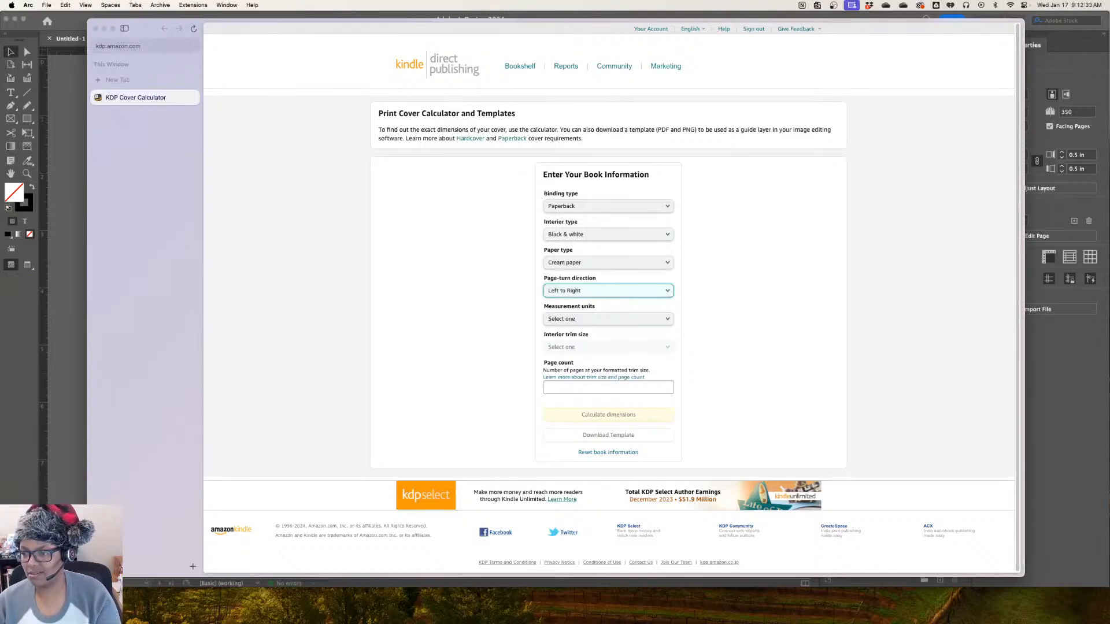
{"action": "left_click", "coordinate": [608, 291]}
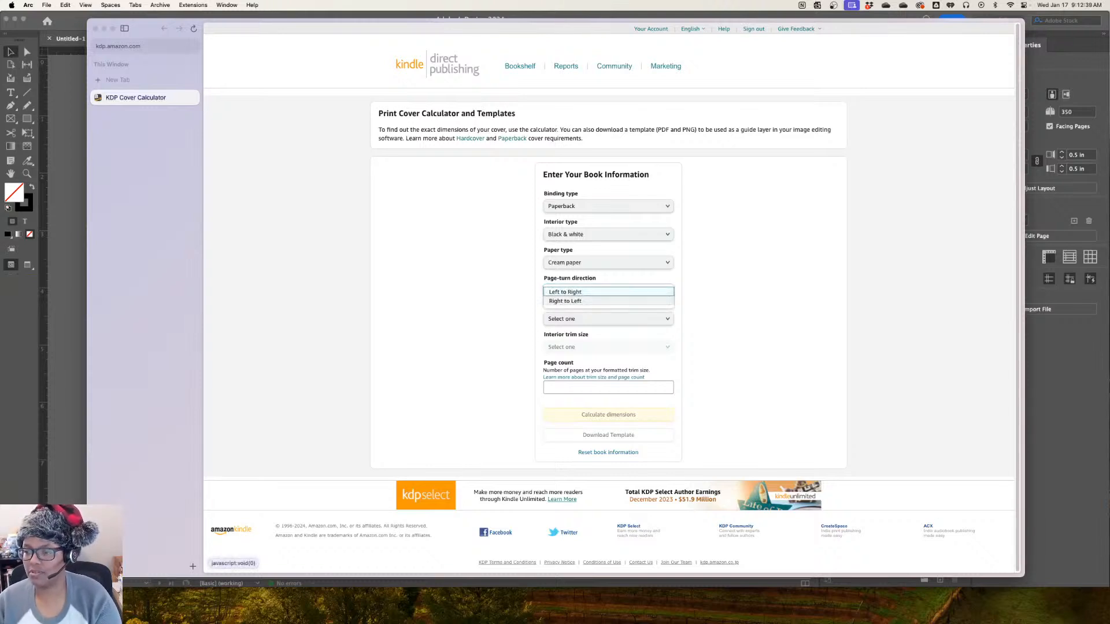
{"action": "left_click", "coordinate": [596, 301]}
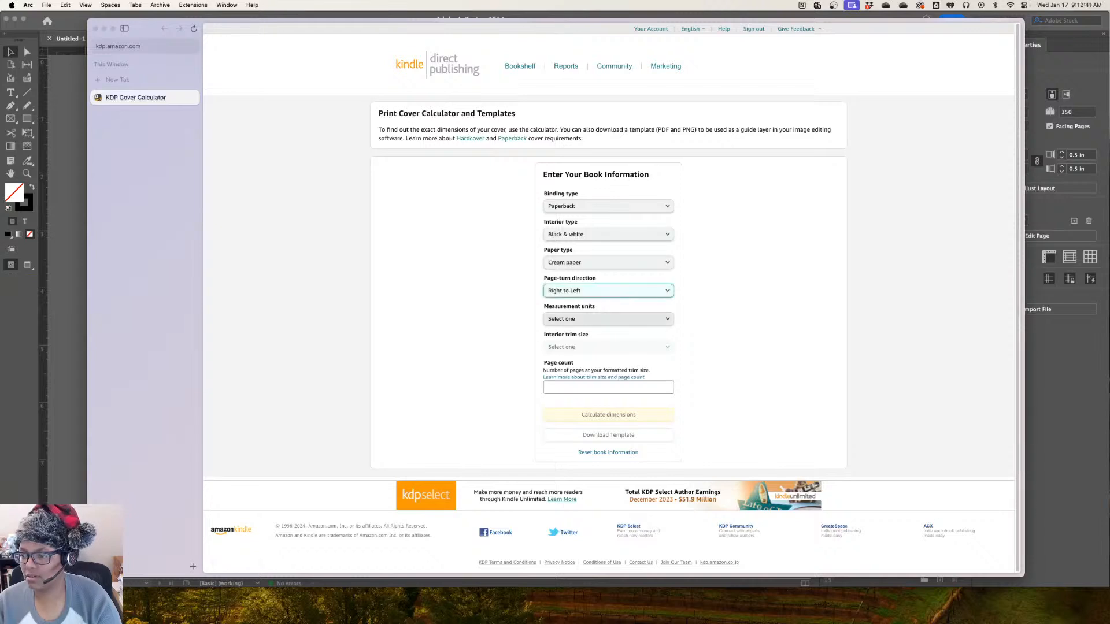
{"action": "left_click", "coordinate": [608, 319]}
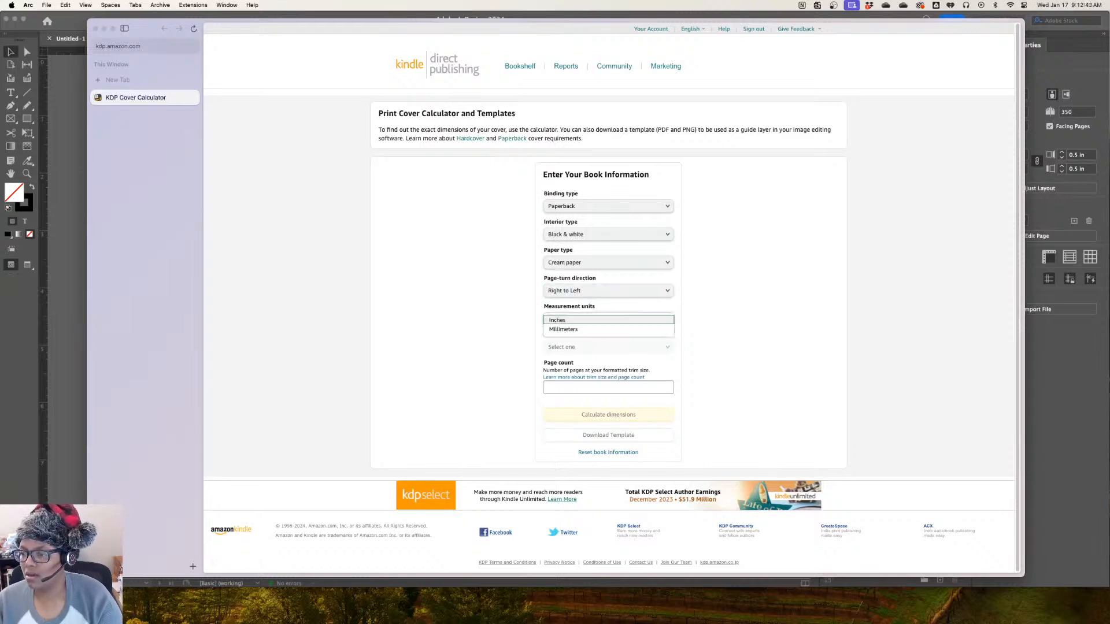
{"action": "left_click", "coordinate": [601, 321]}
Choose a custom interior trim size with a trim width of 6.5 in and a trim height of 6.5 in
{"action": "left_click", "coordinate": [604, 347]}
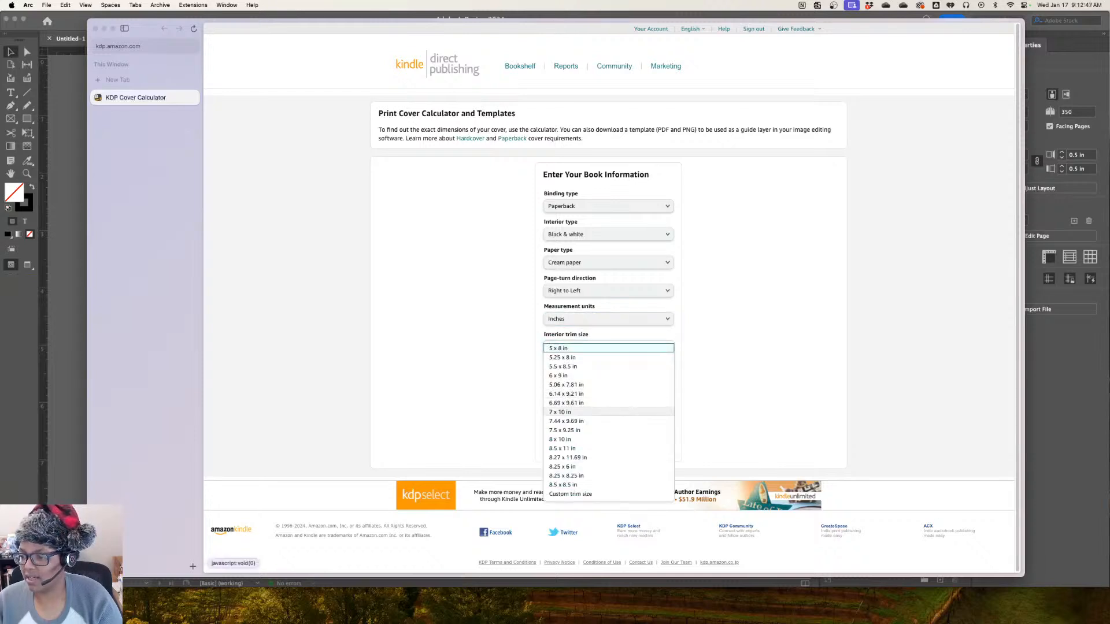
{"action": "left_click", "coordinate": [578, 375]}
{"action": "left_click", "coordinate": [604, 348]}
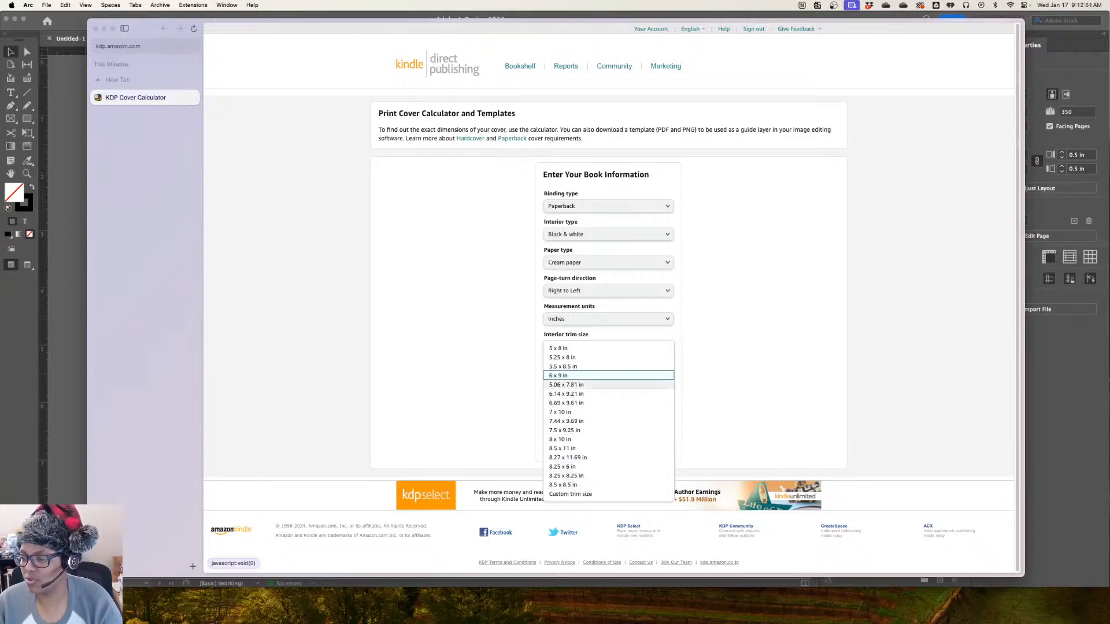
{"action": "left_click", "coordinate": [570, 494]}
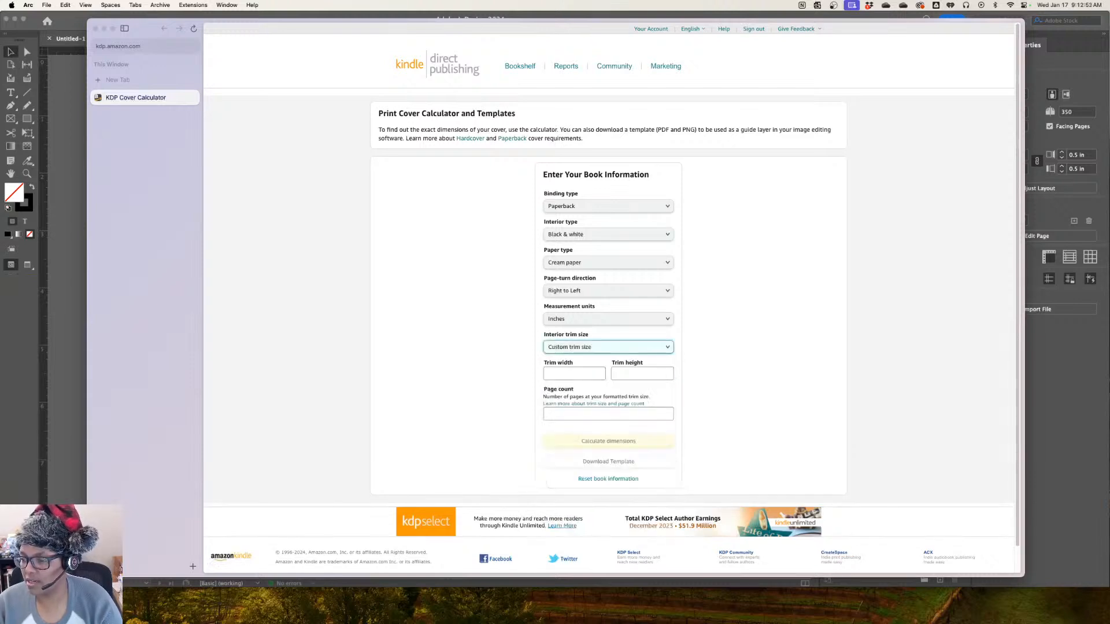
{"action": "left_click", "coordinate": [574, 374]}
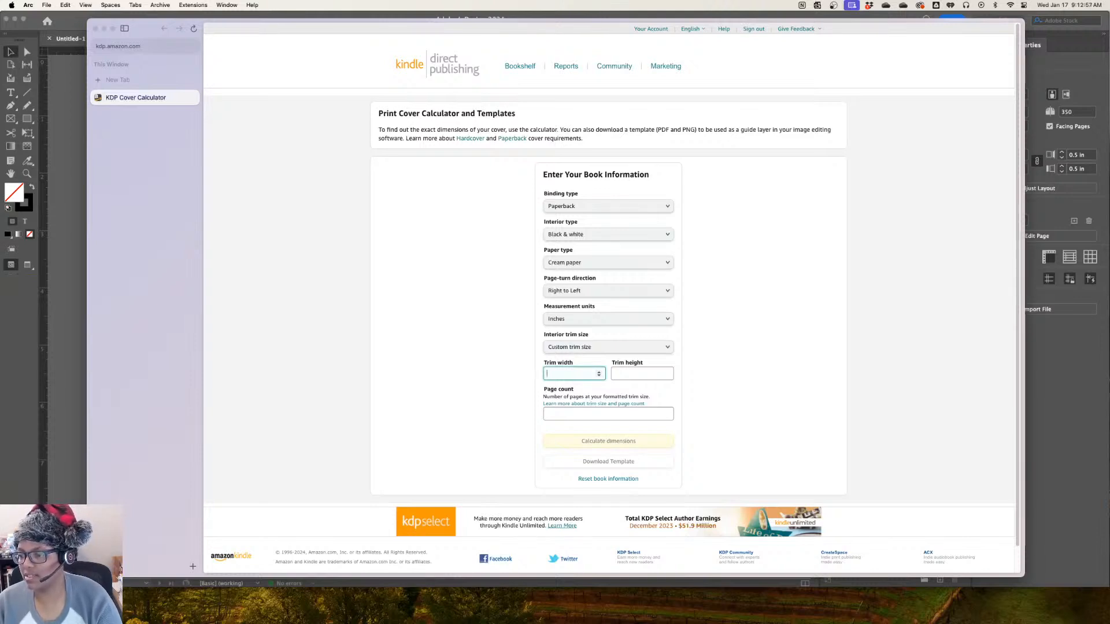
{"action": "type", "text": "6"}
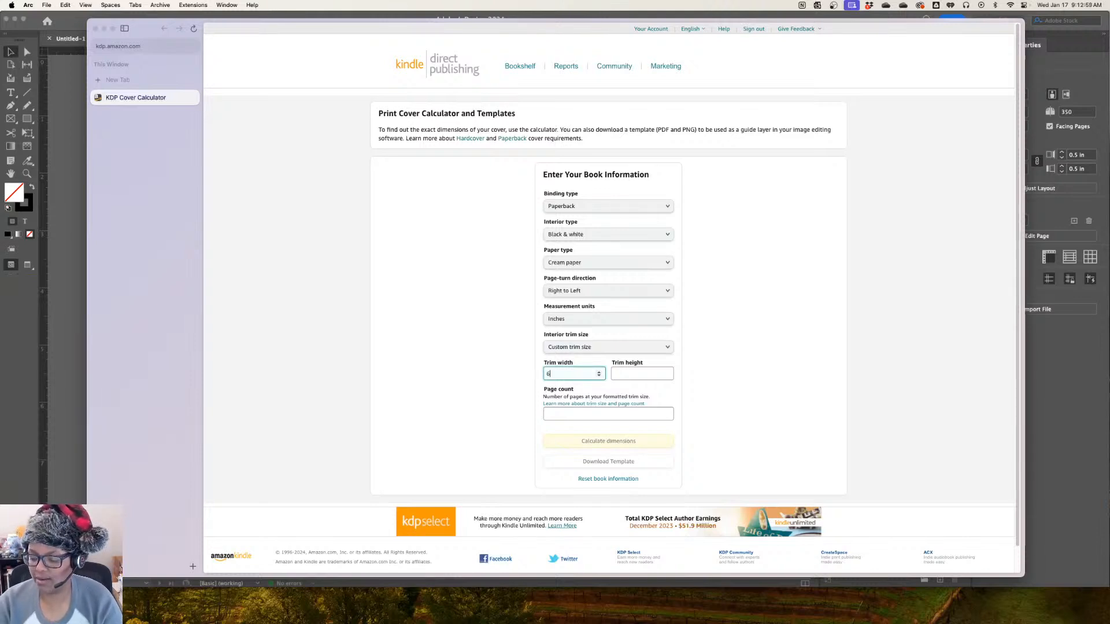
{"action": "type", "text": ".5"}
{"action": "key", "text": "Tab"}
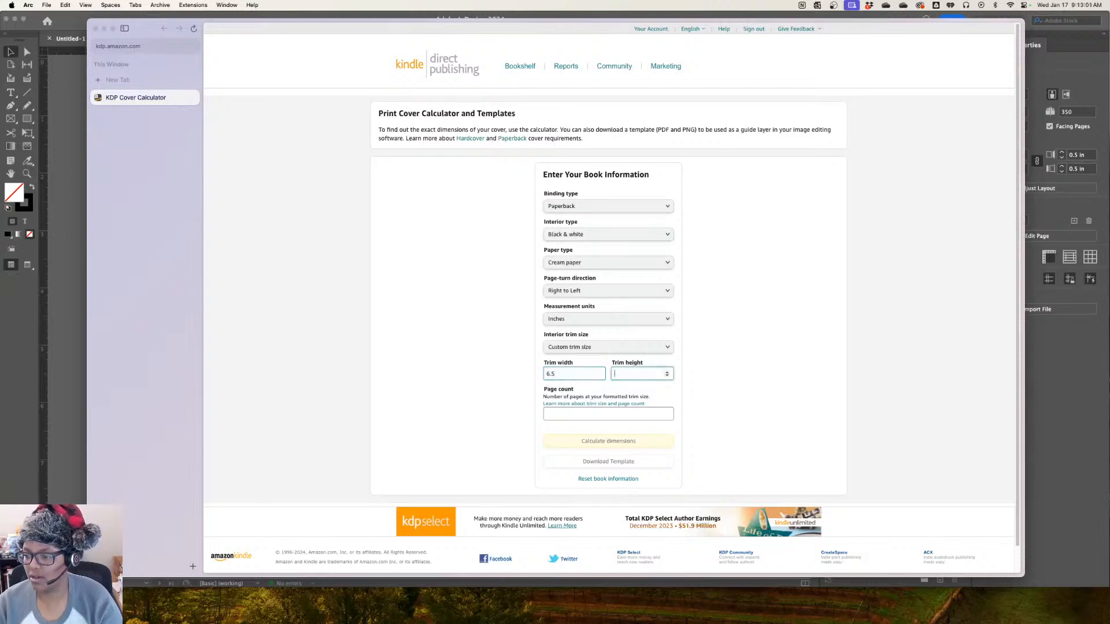
{"action": "type", "text": "6.5"}
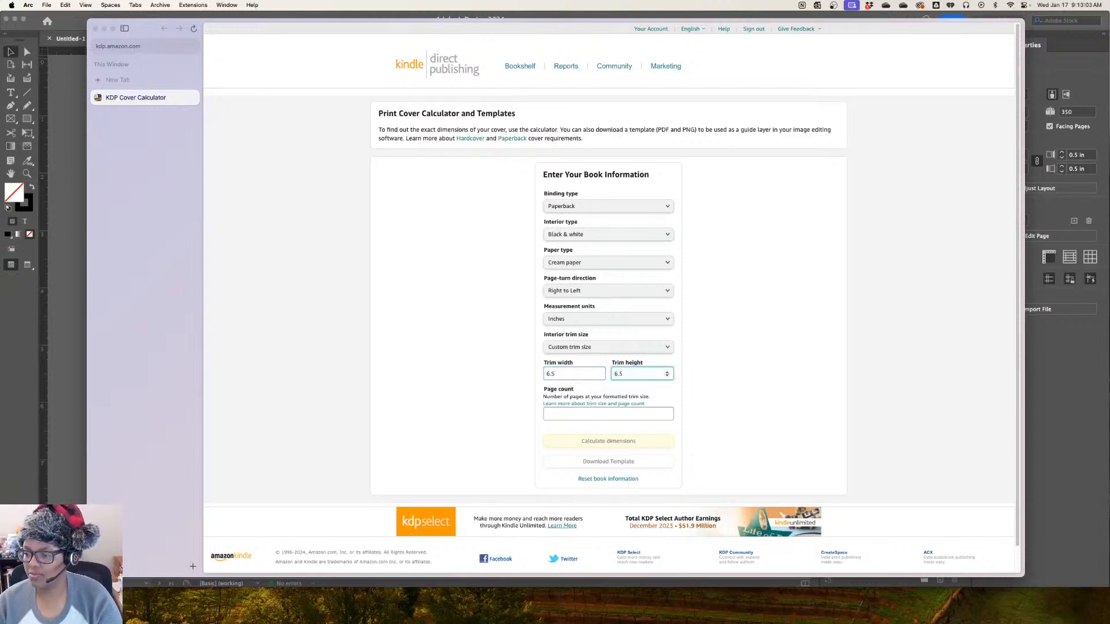
Calculate the cover dimensions for a page count of 225 and download the template
{"action": "key", "text": "Tab"}
{"action": "type", "text": "2"}
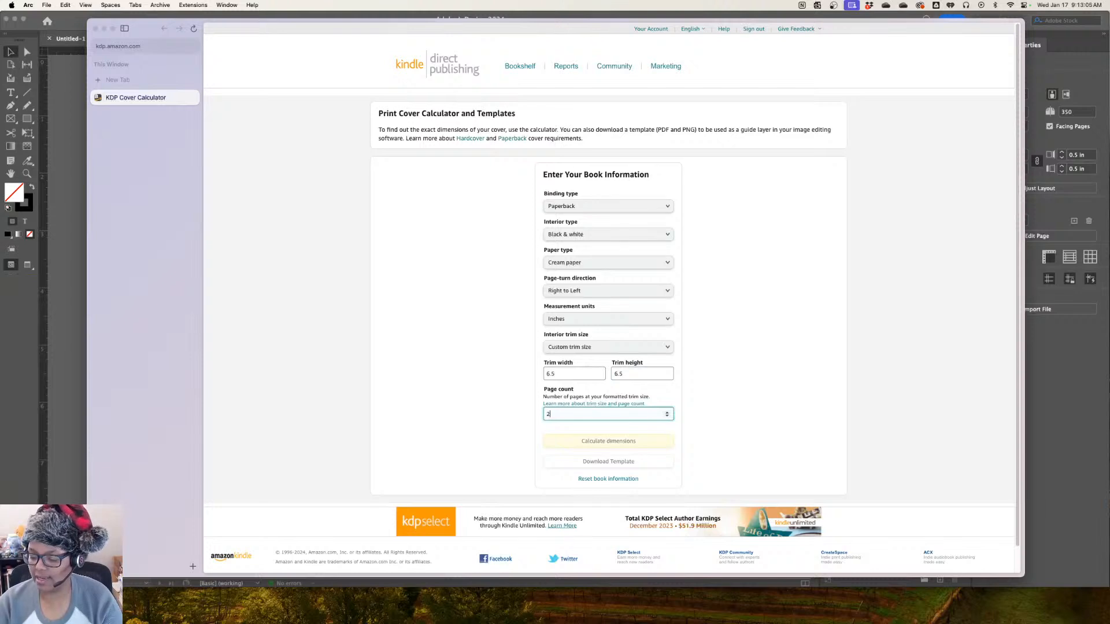
{"action": "type", "text": "2"}
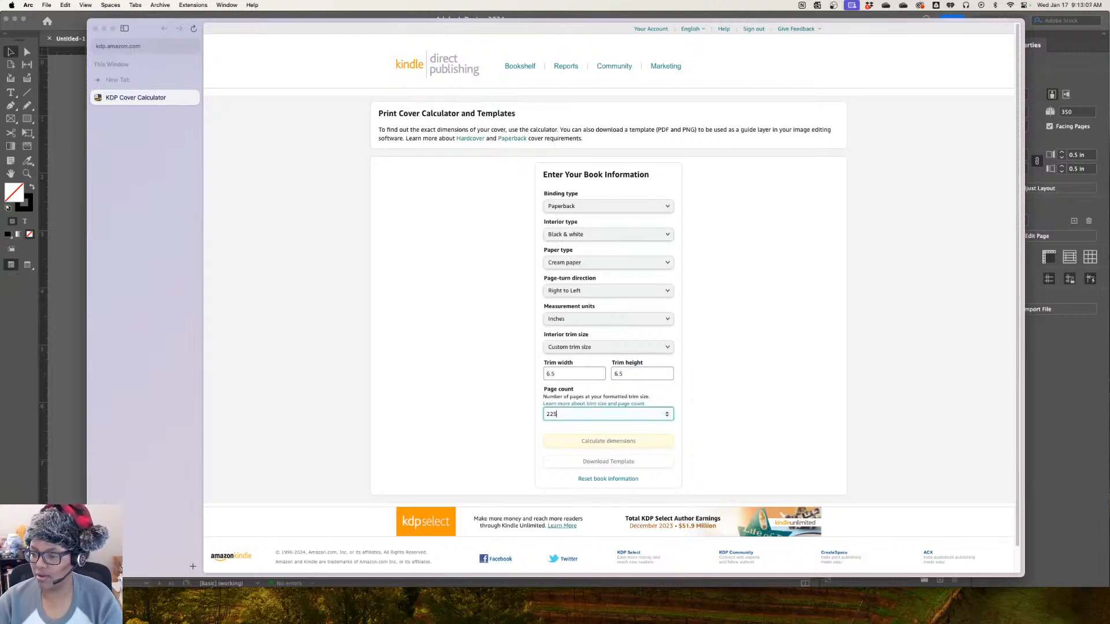
{"action": "type", "text": "5"}
{"action": "key", "text": "Tab"}
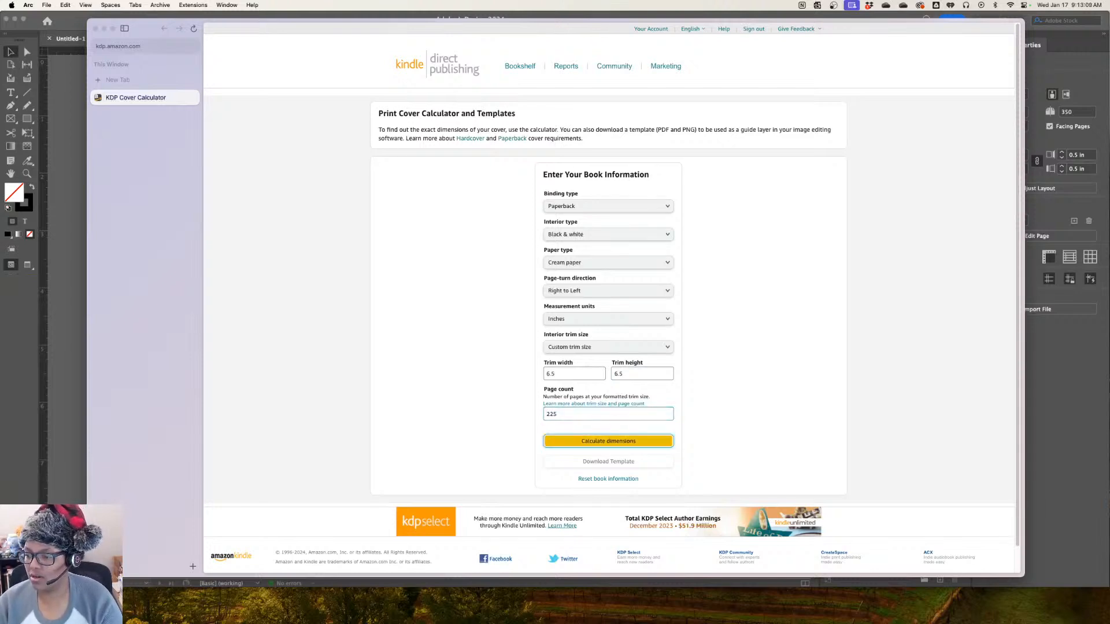
{"action": "key", "text": "Return"}
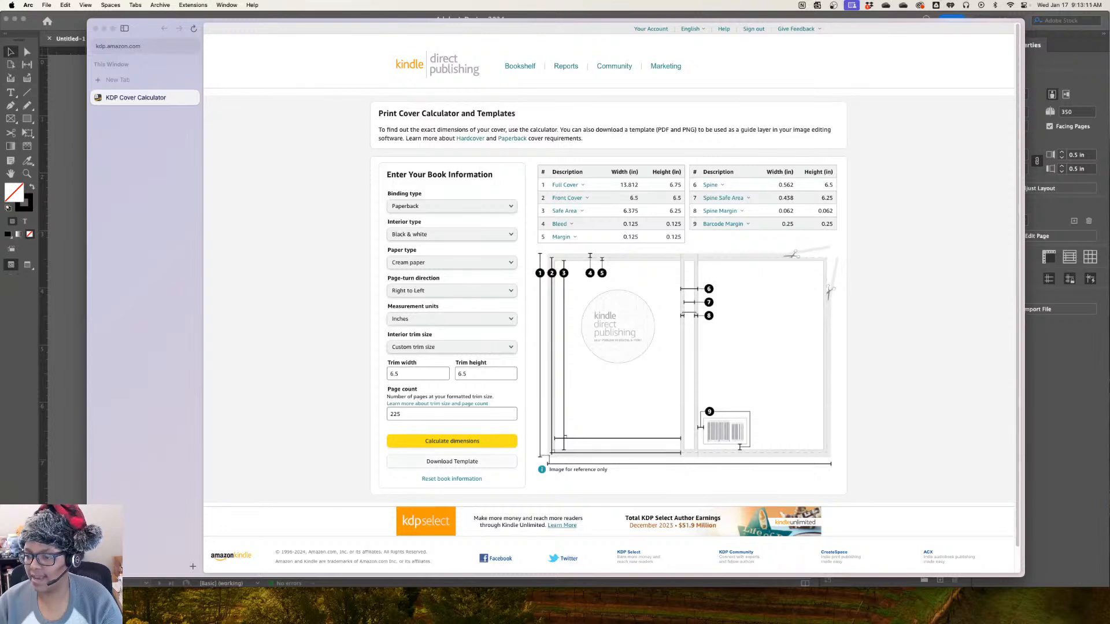
{"action": "left_click", "coordinate": [453, 462]}
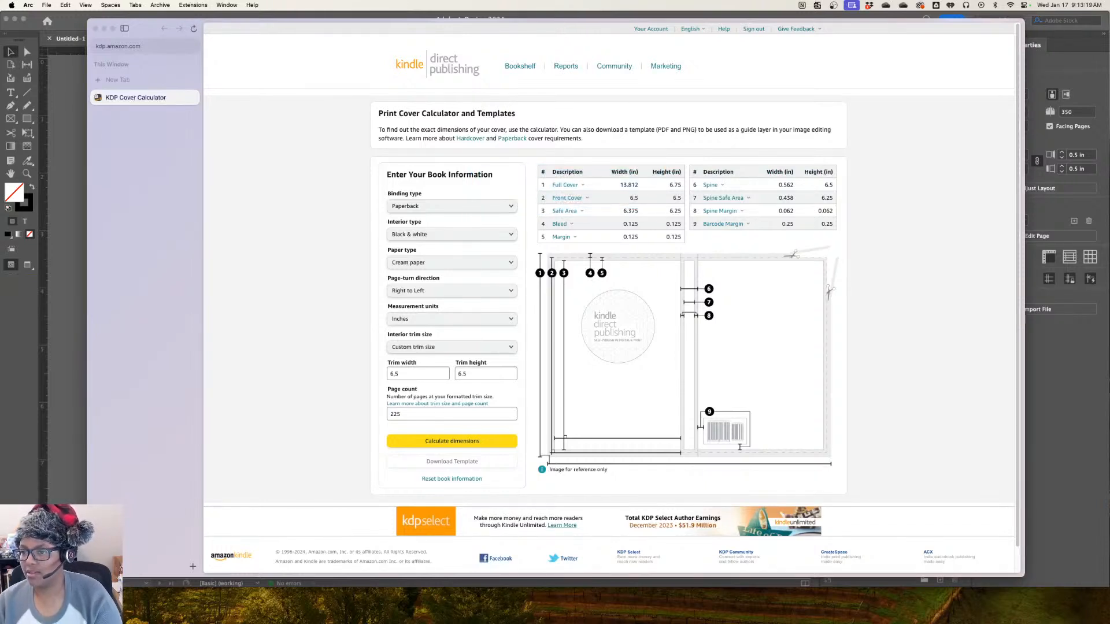
Change the interior trim size to 6 x 9 in and the page count to 350
{"action": "left_click", "coordinate": [410, 374]}
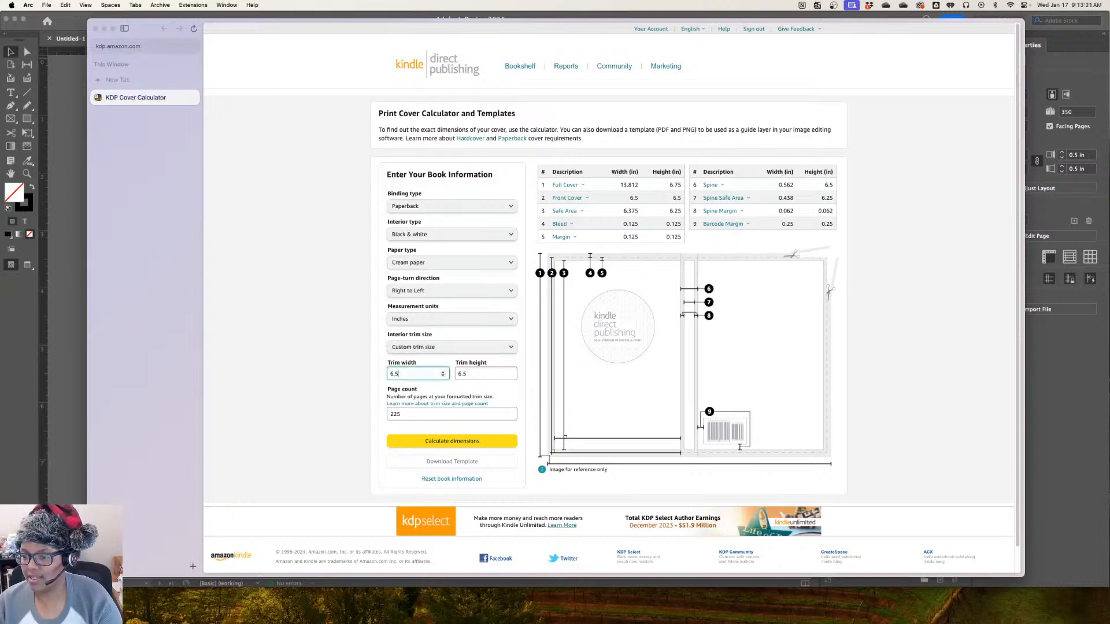
{"action": "left_click", "coordinate": [451, 347]}
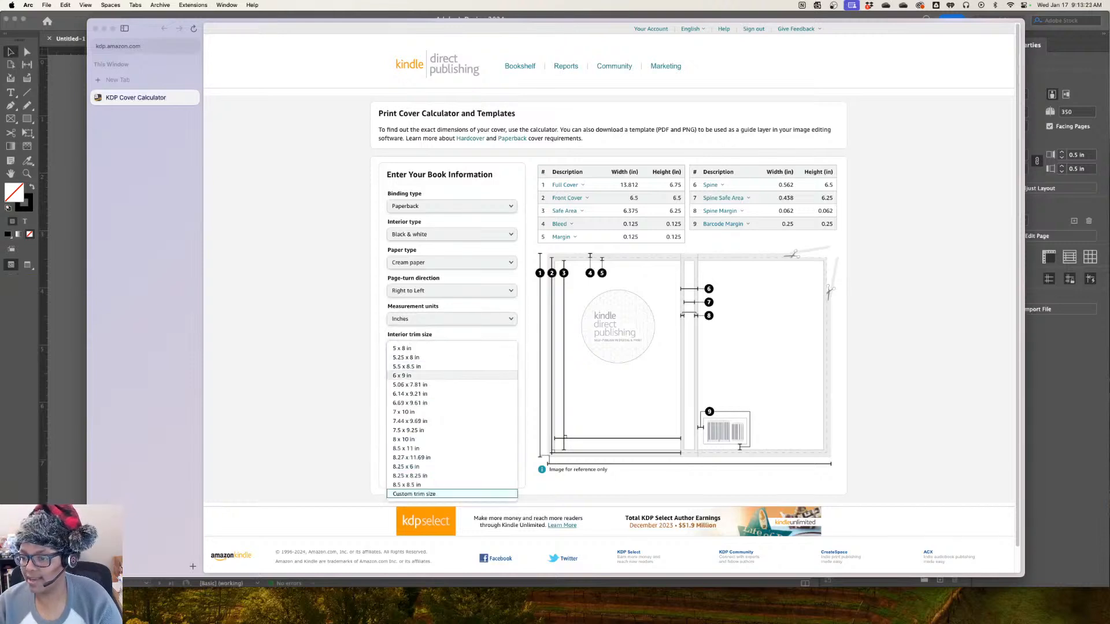
{"action": "left_click", "coordinate": [403, 375]}
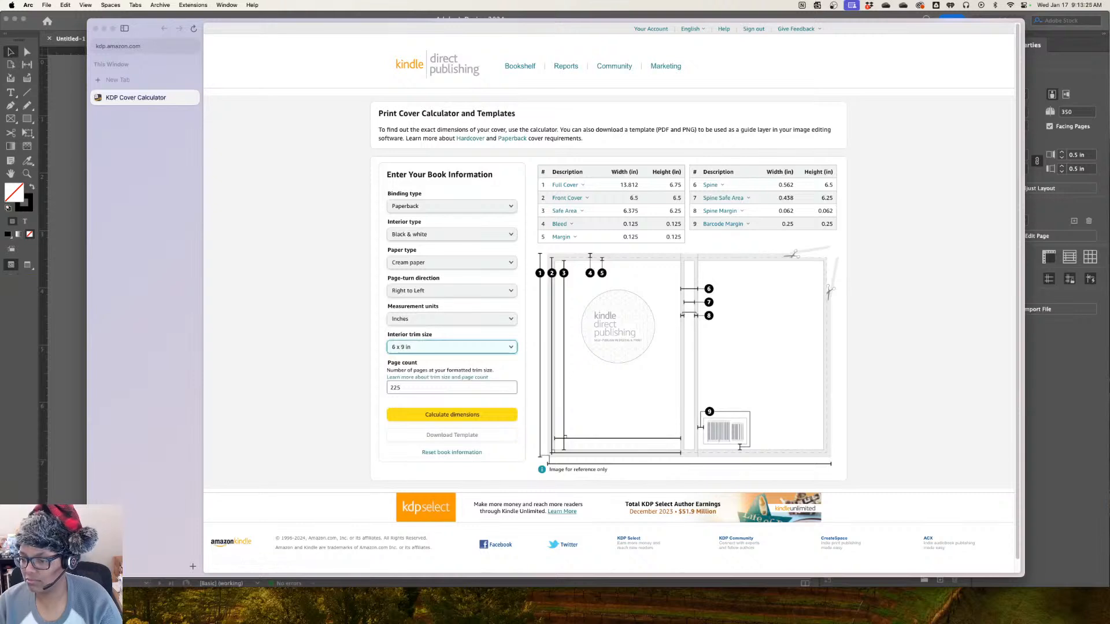
{"action": "key", "text": "Tab"}
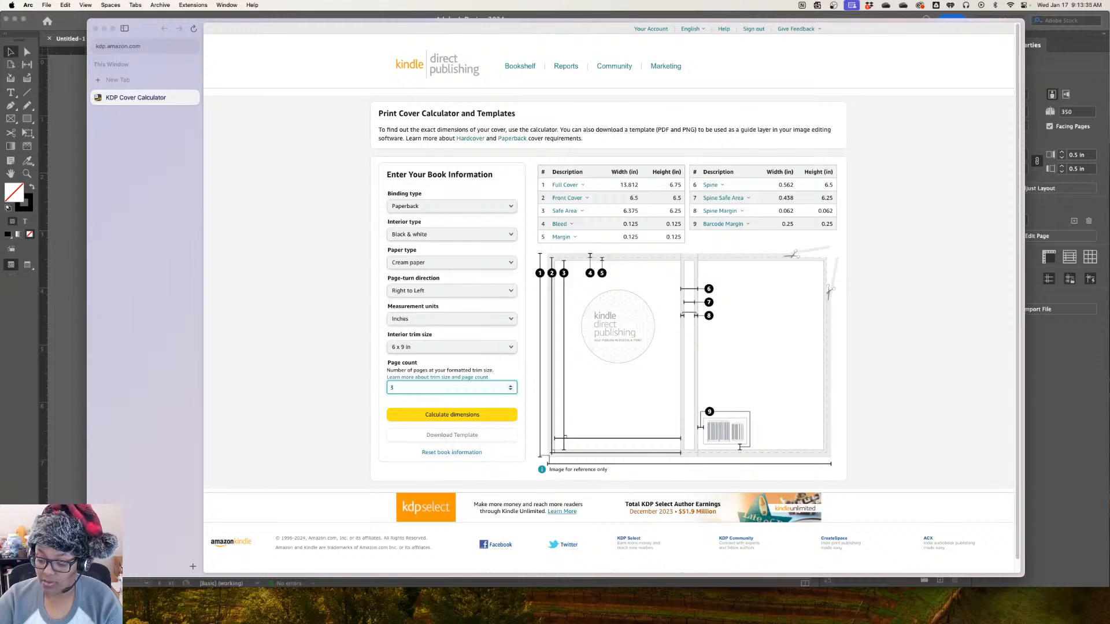
{"action": "type", "text": "50"}
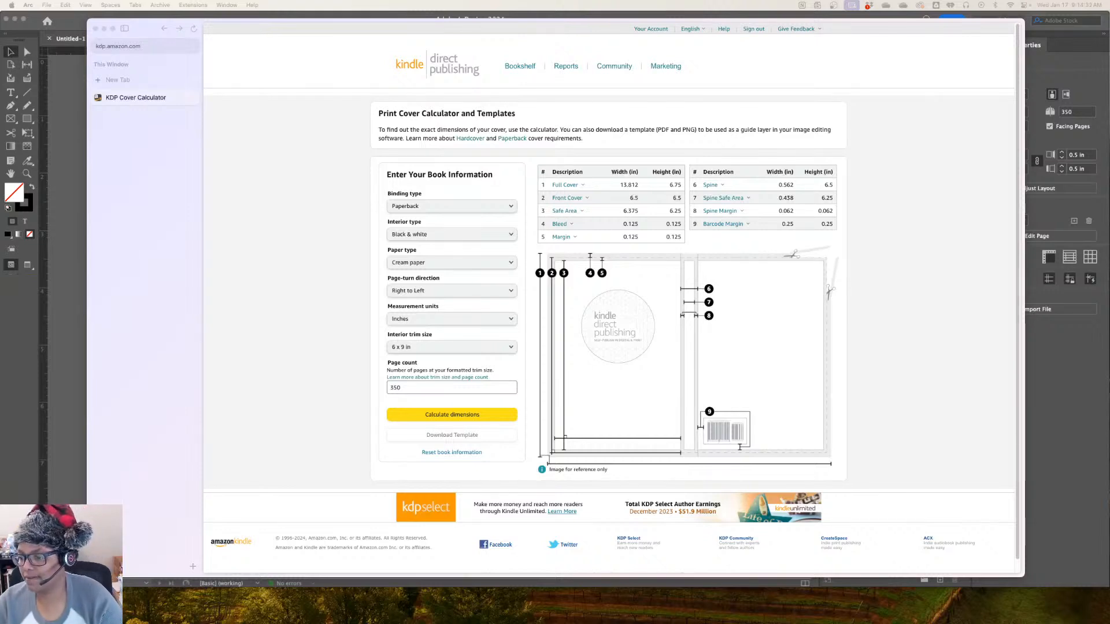
Calculate the cover dimensions for the 6 x 9 in book and download its cover template
{"action": "left_click", "coordinate": [452, 387]}
{"action": "left_click", "coordinate": [452, 414]}
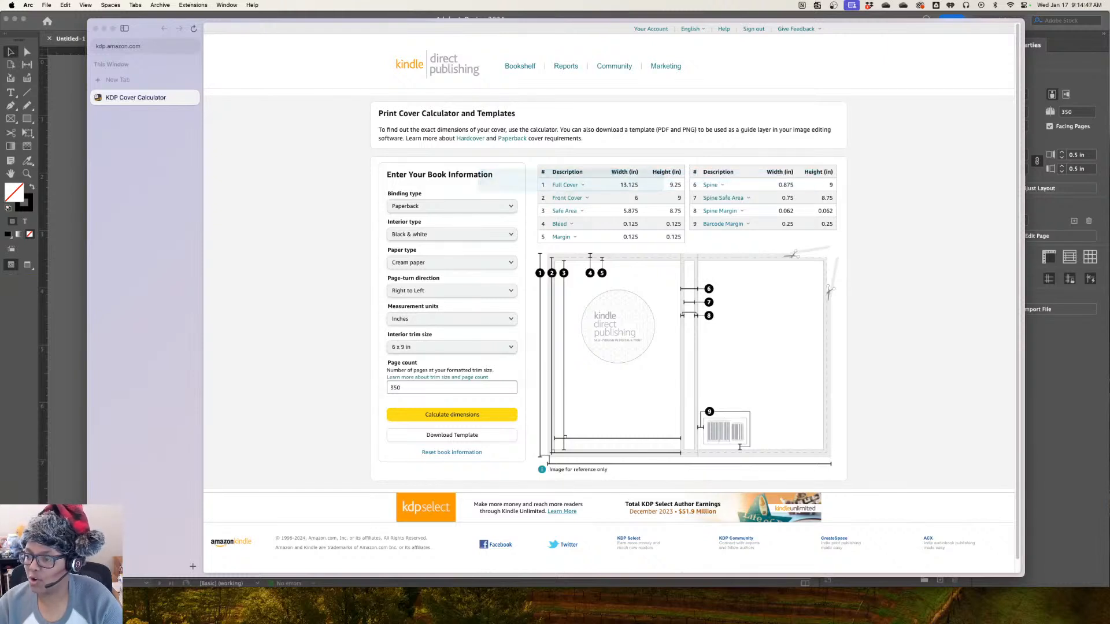
{"action": "left_click", "coordinate": [451, 435]}
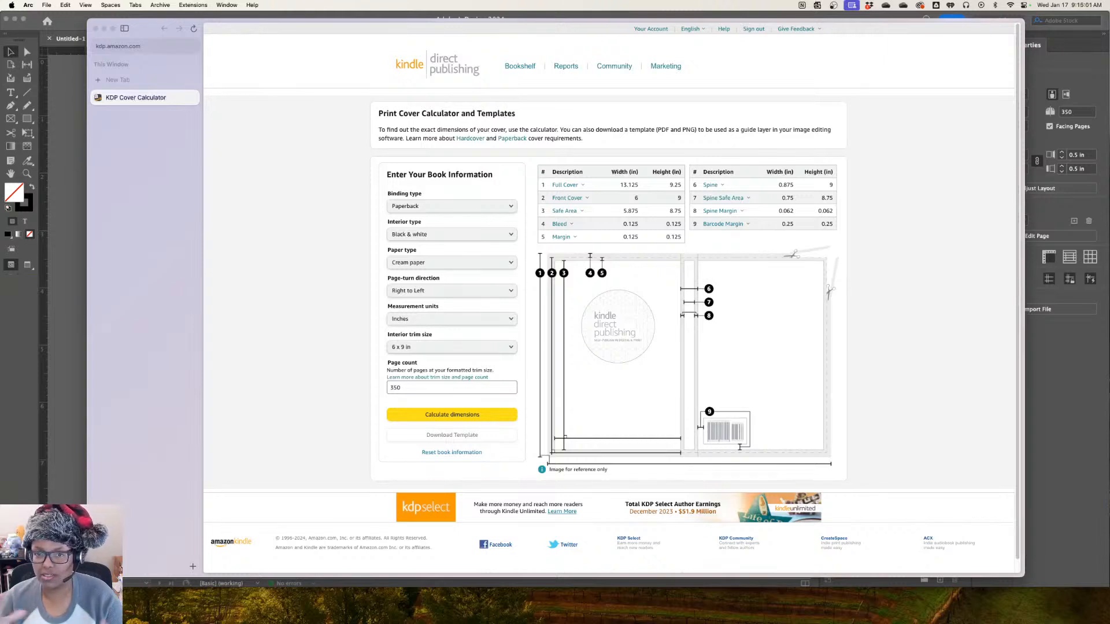
Switch to InDesign and look through the opening spreads of the new document
{"action": "key", "text": "super+Tab"}
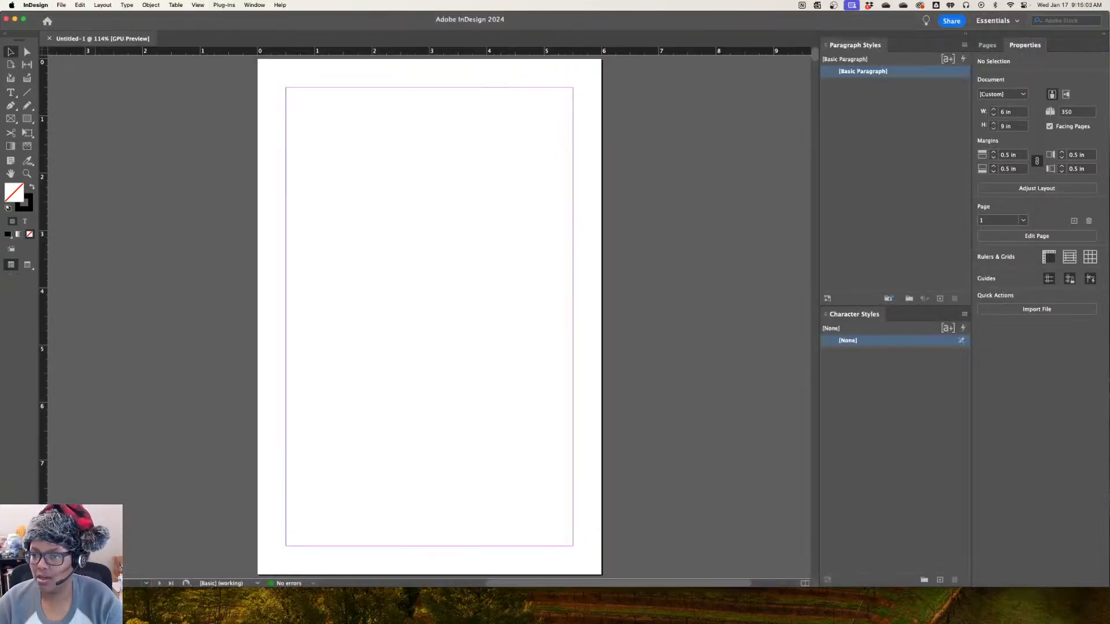
{"action": "scroll", "coordinate": [429, 289], "scroll_direction": "down", "scroll_amount": 10}
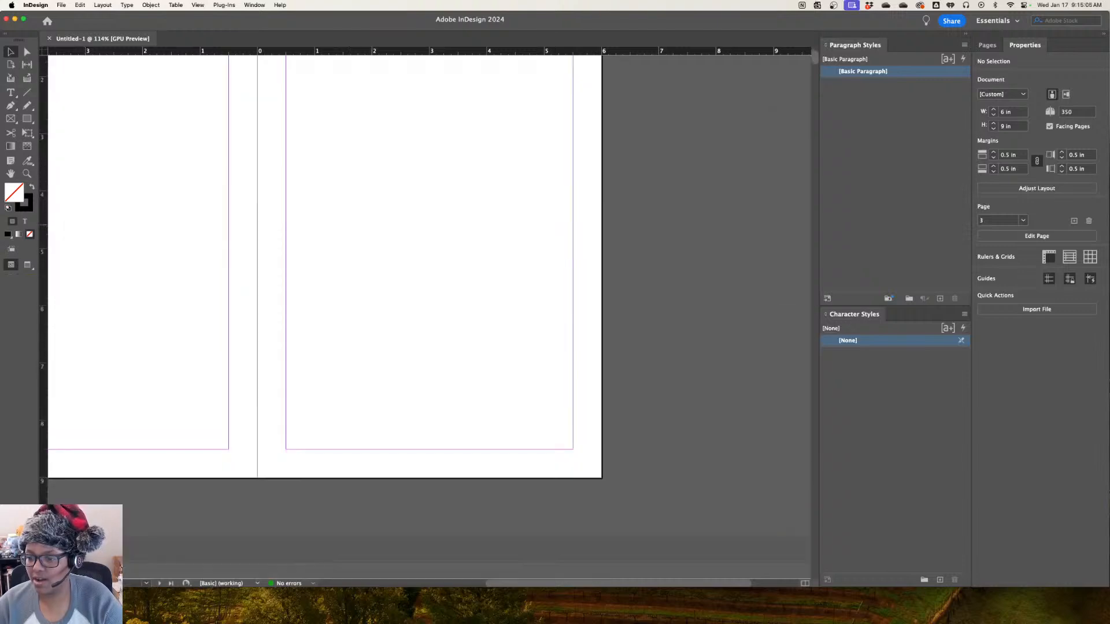
{"action": "scroll", "coordinate": [430, 289], "scroll_direction": "left", "scroll_amount": 3}
{"action": "scroll", "coordinate": [430, 289], "scroll_direction": "down", "scroll_amount": 10}
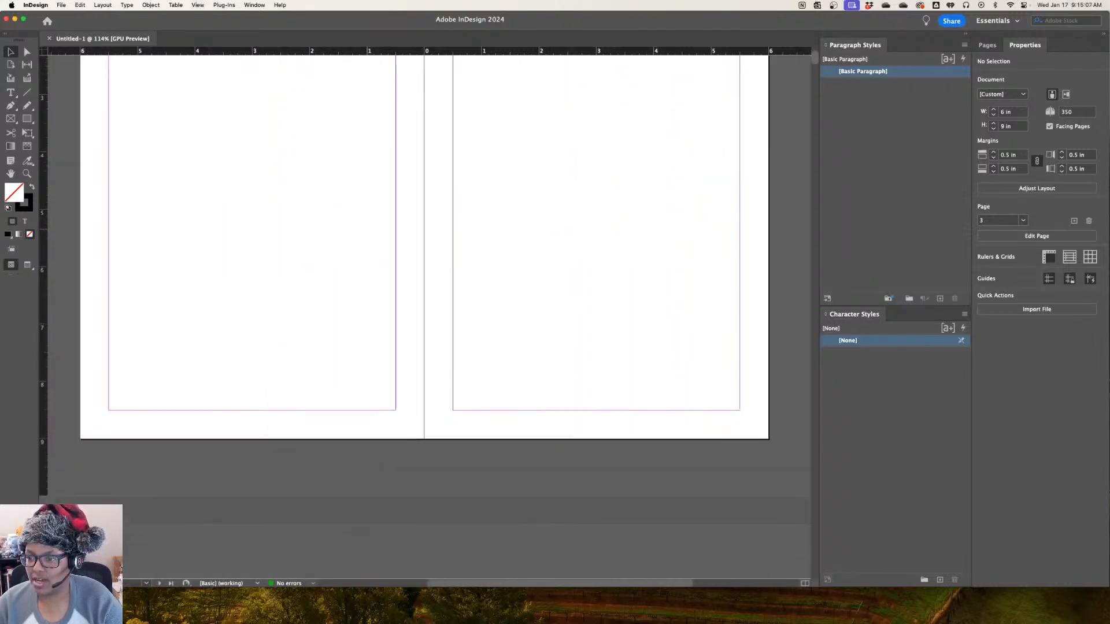
{"action": "scroll", "coordinate": [430, 290], "scroll_direction": "down", "scroll_amount": 15}
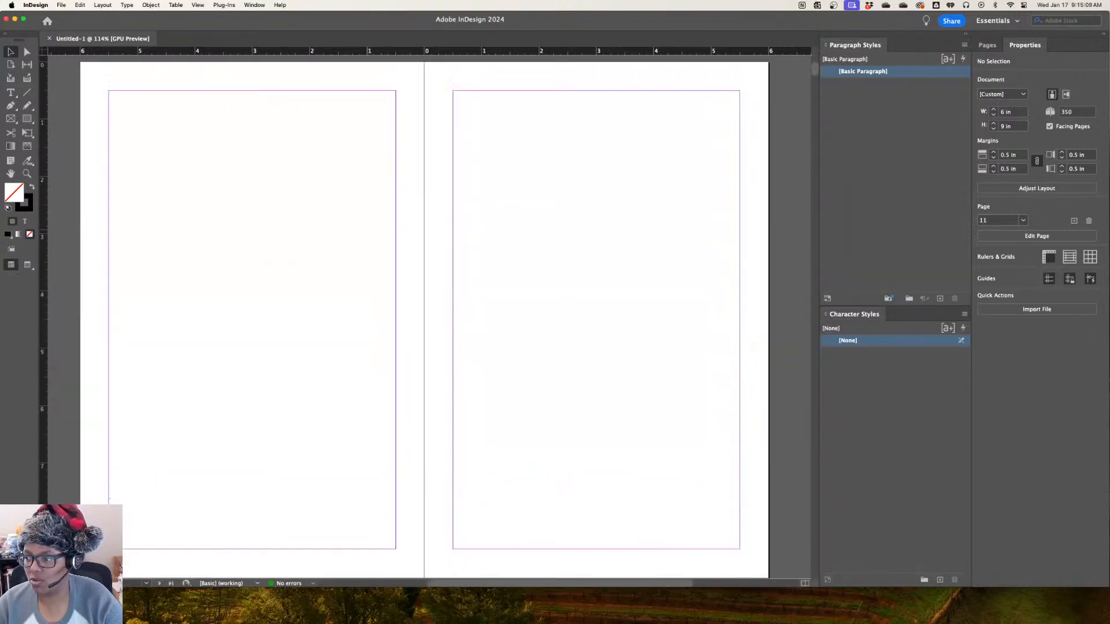
{"action": "scroll", "coordinate": [430, 289], "scroll_direction": "up", "scroll_amount": 15}
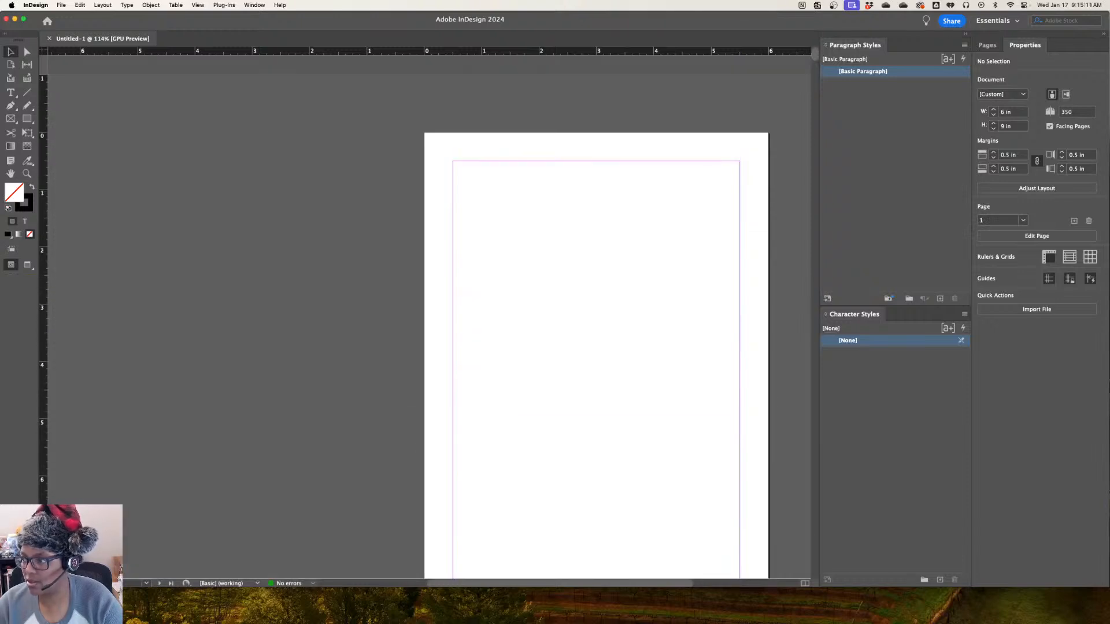
Display the page thumbnails and examine how the single first page leads into the facing-page spreads
{"action": "left_click", "coordinate": [987, 45]}
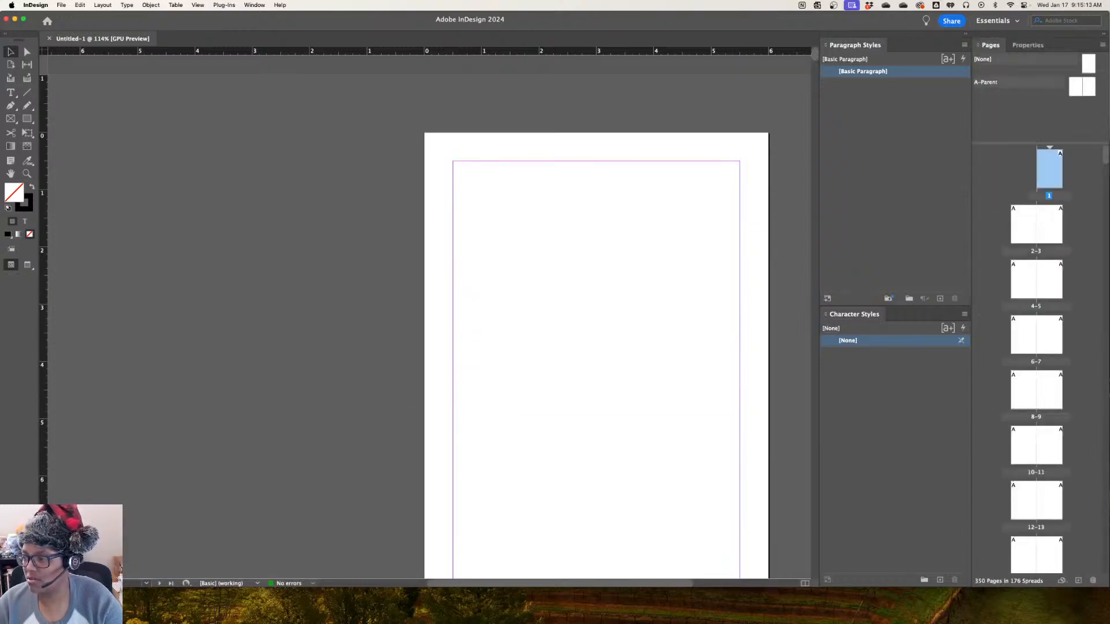
{"action": "scroll", "coordinate": [425, 318], "scroll_direction": "down", "scroll_amount": 10}
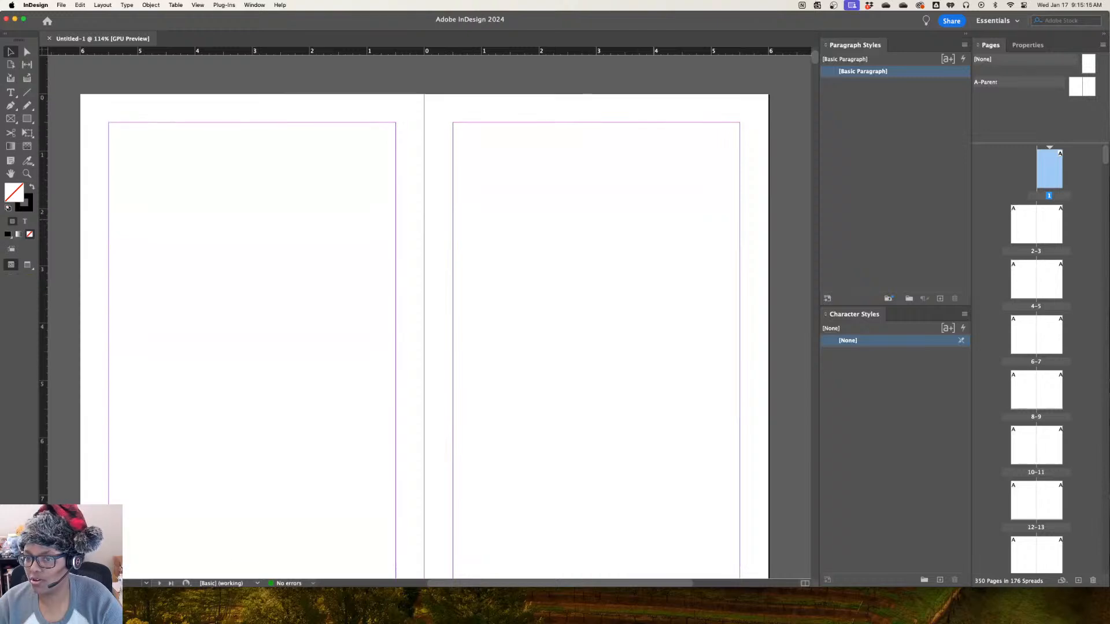
{"action": "scroll", "coordinate": [425, 318], "scroll_direction": "up", "scroll_amount": 12}
{"action": "scroll", "coordinate": [425, 318], "scroll_direction": "down", "scroll_amount": 5}
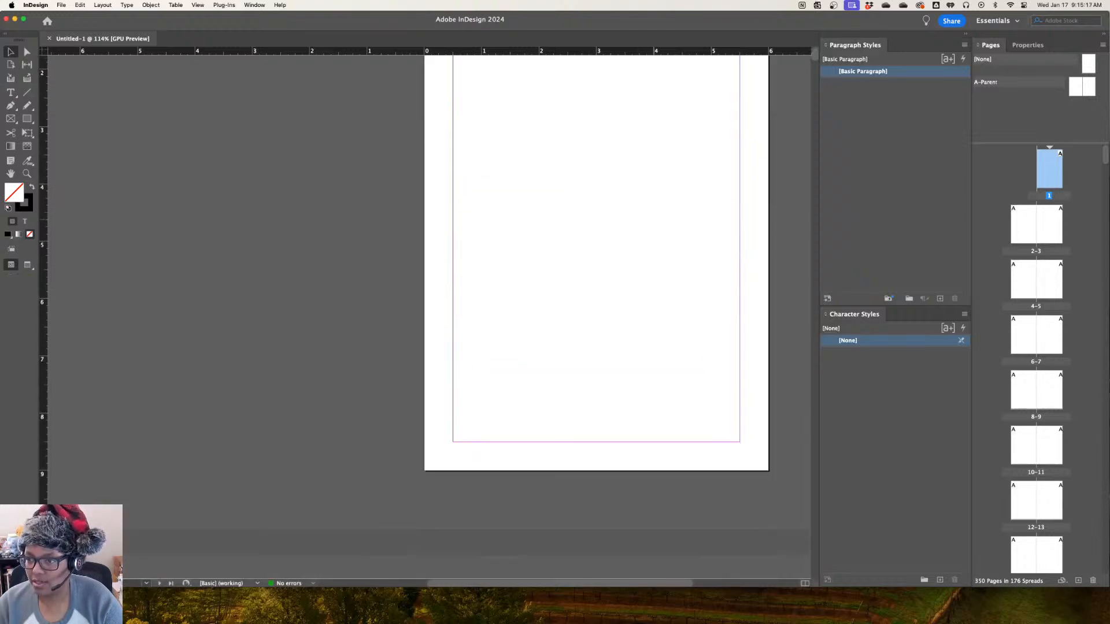
{"action": "scroll", "coordinate": [596, 318], "scroll_direction": "up", "scroll_amount": 3}
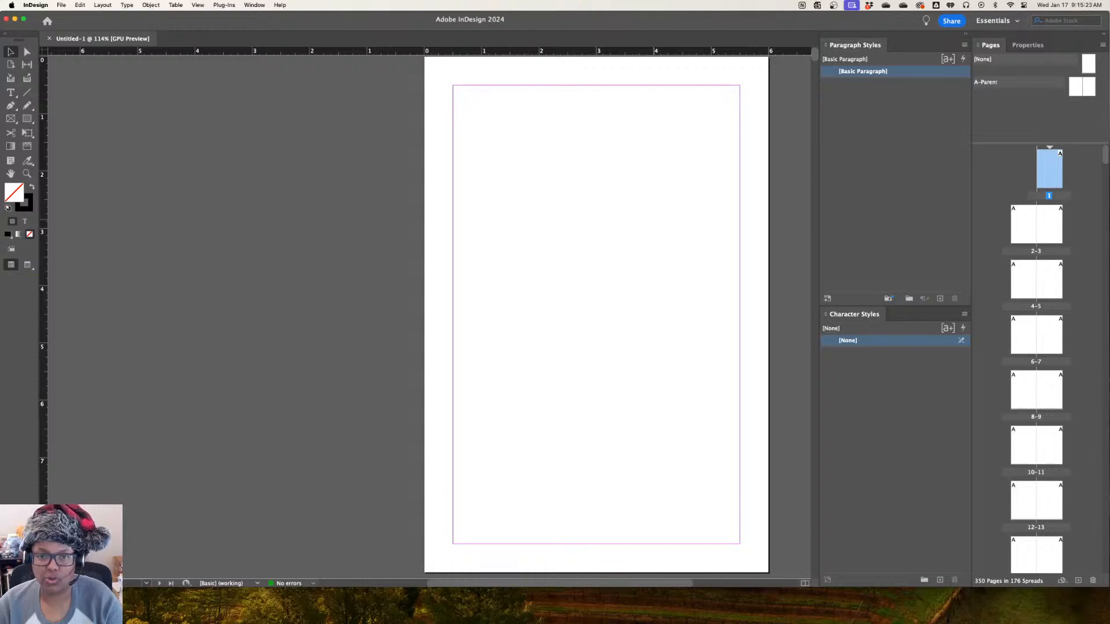
{"action": "scroll", "coordinate": [425, 318], "scroll_direction": "down", "scroll_amount": 15}
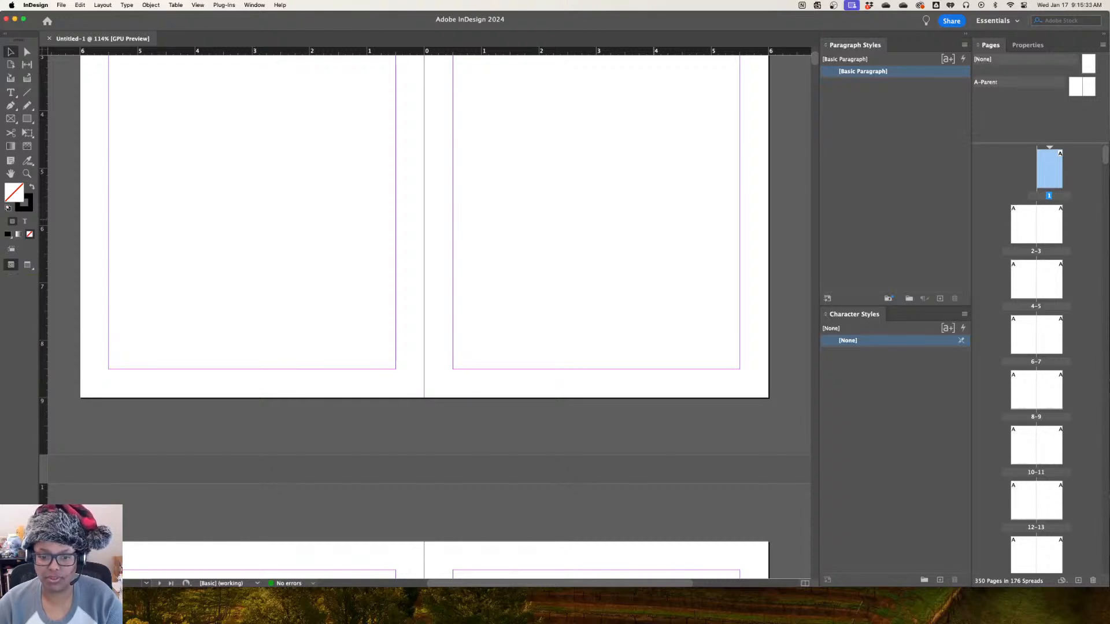
{"action": "scroll", "coordinate": [425, 312], "scroll_direction": "down", "scroll_amount": 1}
{"action": "scroll", "coordinate": [425, 312], "scroll_direction": "up", "scroll_amount": 5}
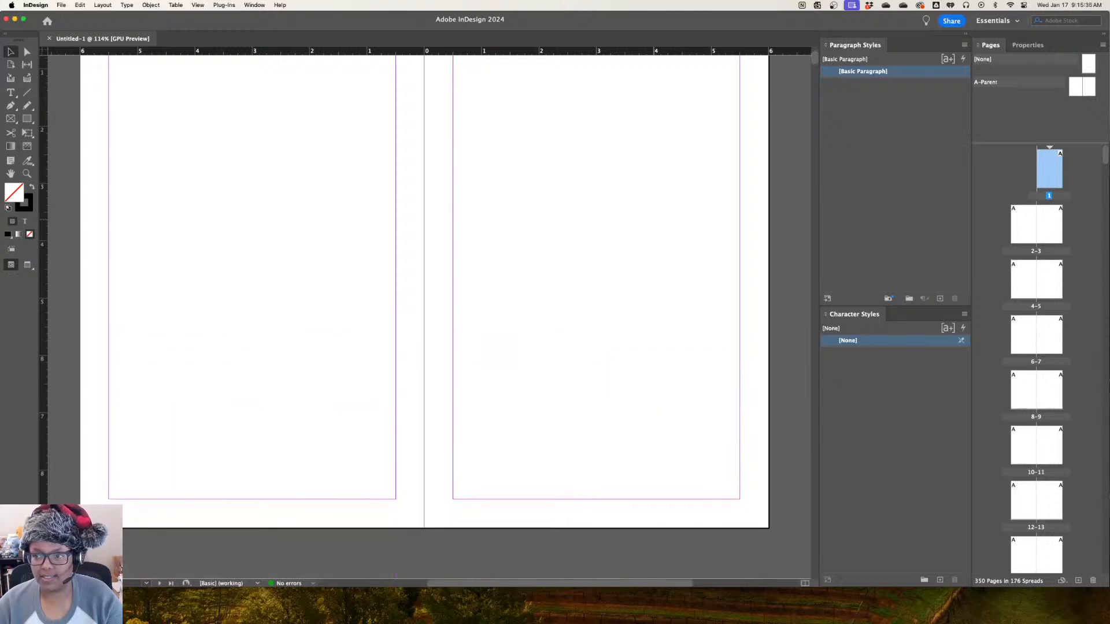
Make the blank 6-7 spread the active spread of the document
{"action": "scroll", "coordinate": [425, 312], "scroll_direction": "up", "scroll_amount": 5}
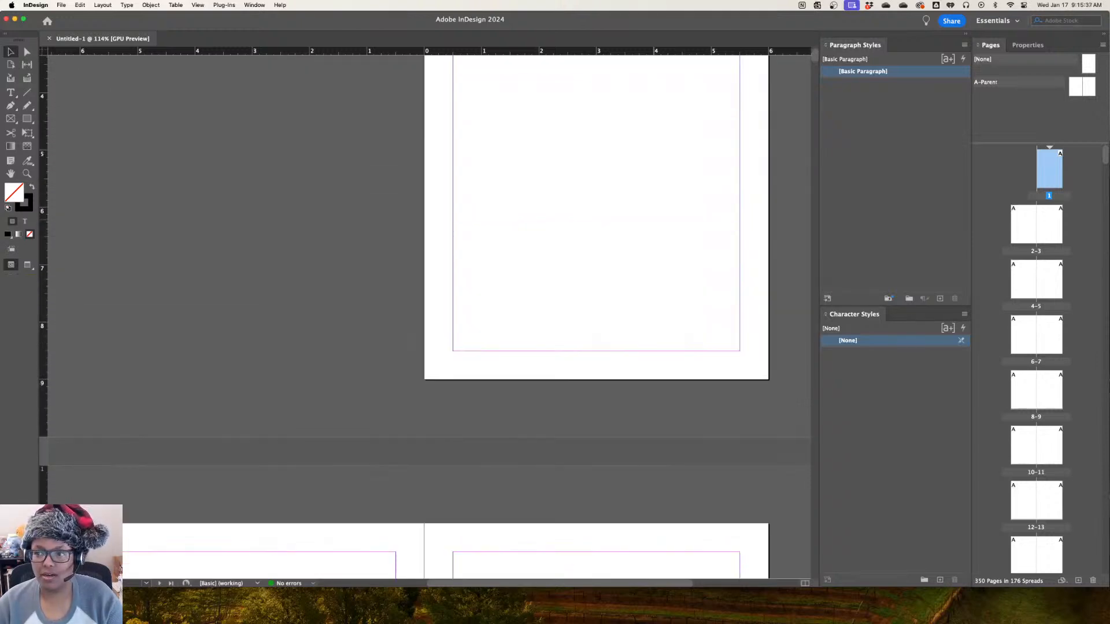
{"action": "scroll", "coordinate": [425, 312], "scroll_direction": "down", "scroll_amount": 3}
{"action": "scroll", "coordinate": [425, 312], "scroll_direction": "up", "scroll_amount": 8}
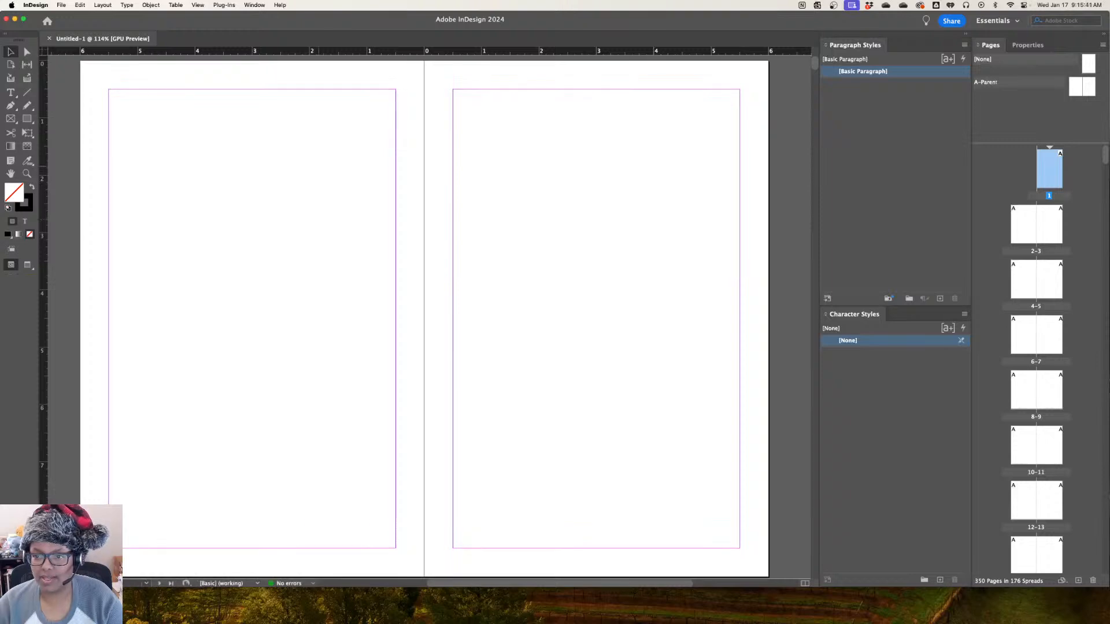
{"action": "left_click", "coordinate": [305, 173]}
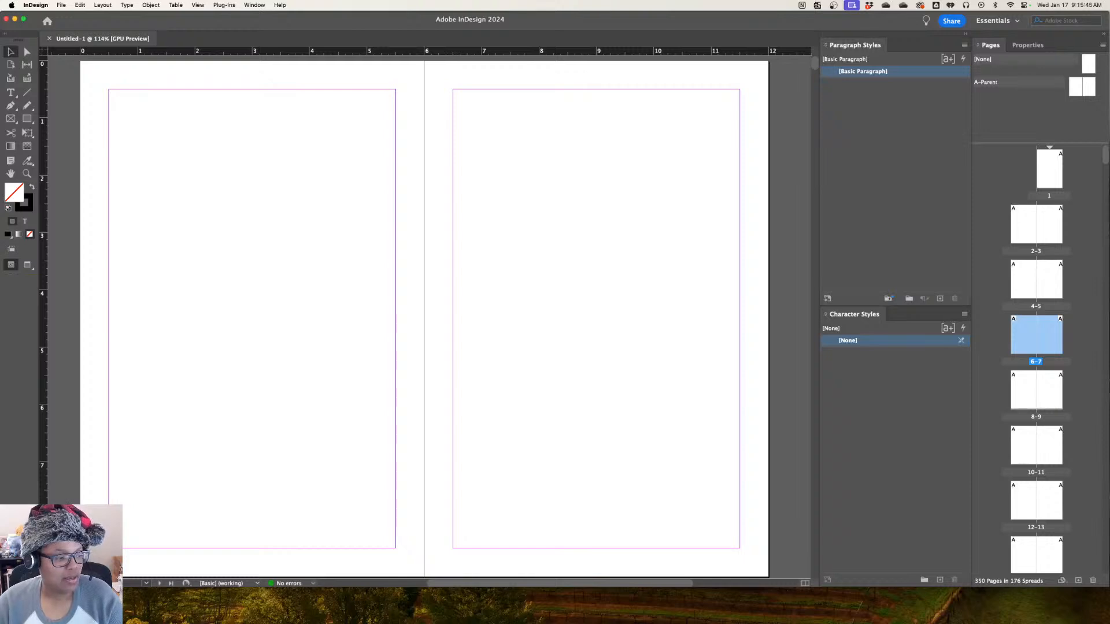
{"action": "key", "text": "super+Tab"}
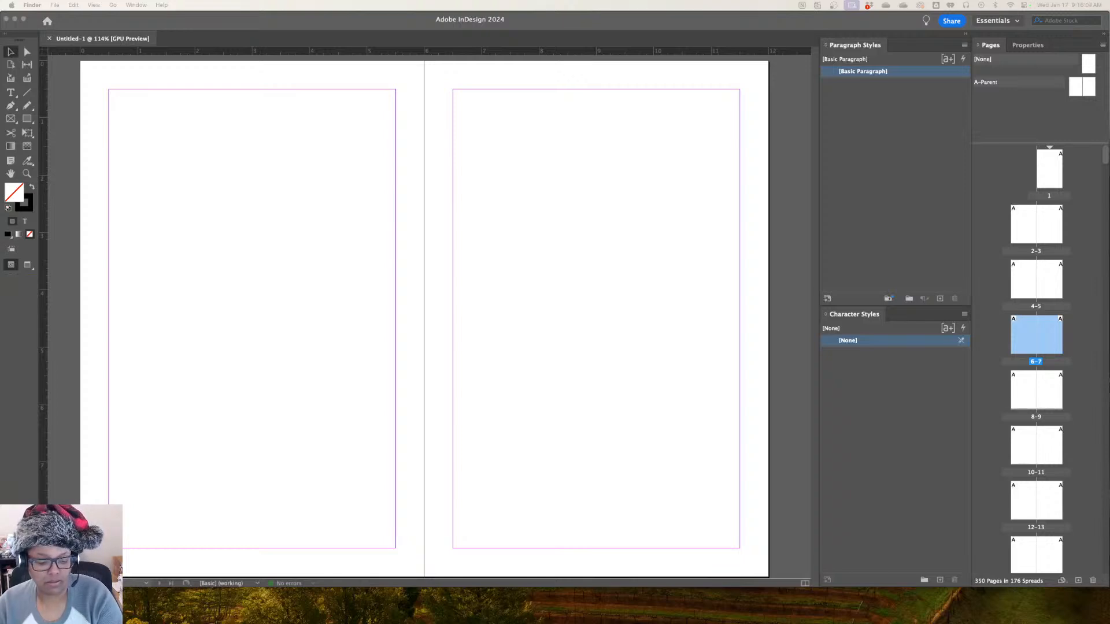
{"action": "key", "text": "super+Tab"}
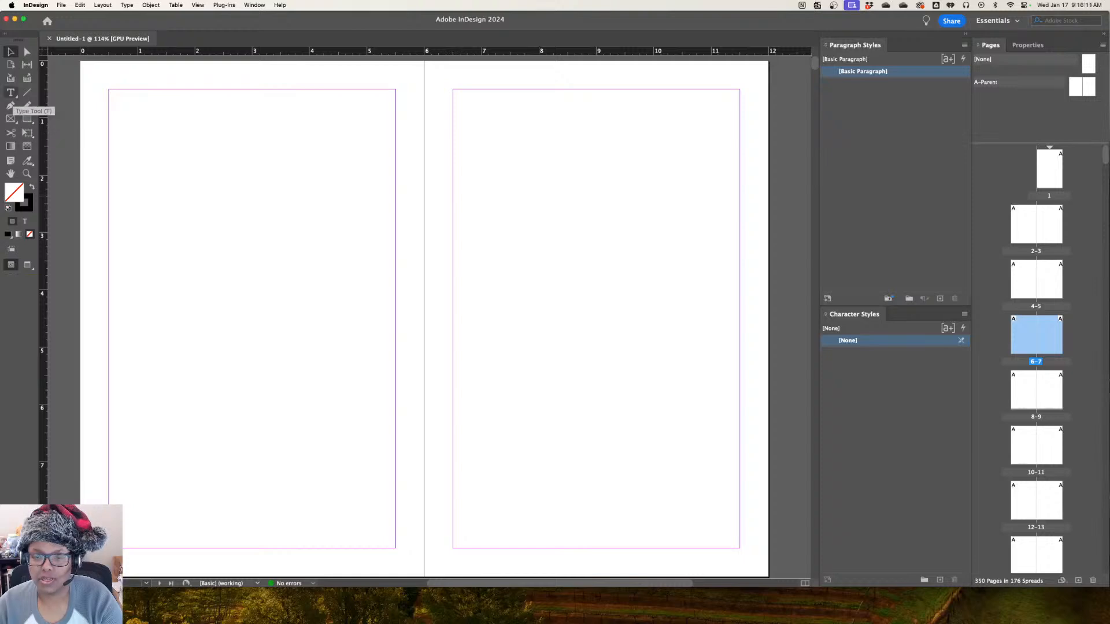
Load THE CYCLONE document from the [01] THE WONDERFUL WIZARD OF OZ folder in Downloads for placing
{"action": "left_click", "coordinate": [10, 92]}
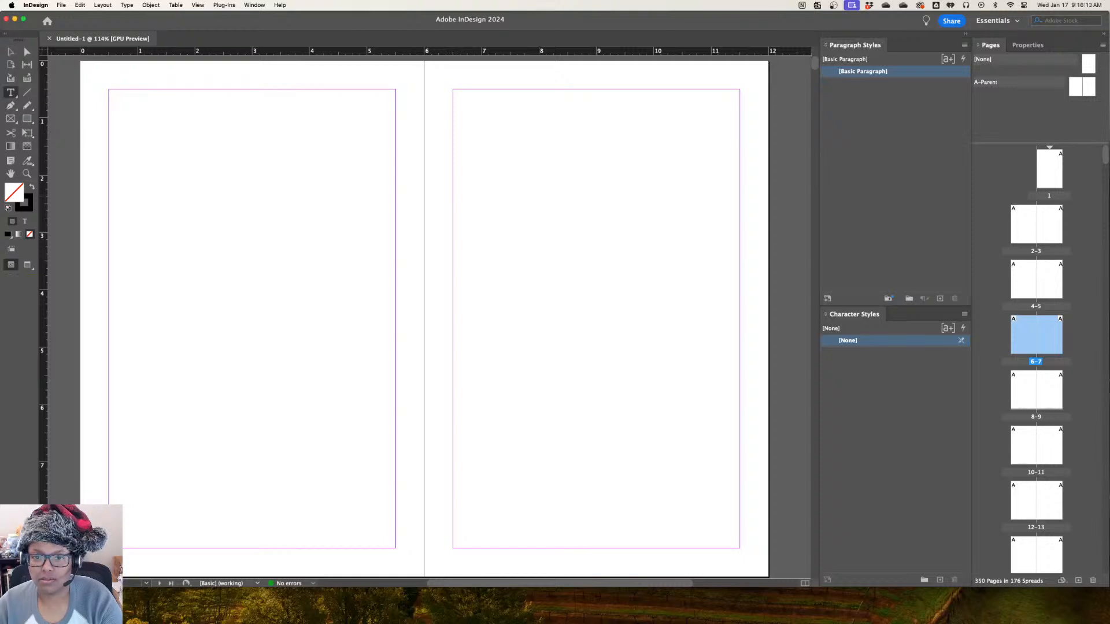
{"action": "left_click", "coordinate": [60, 4]}
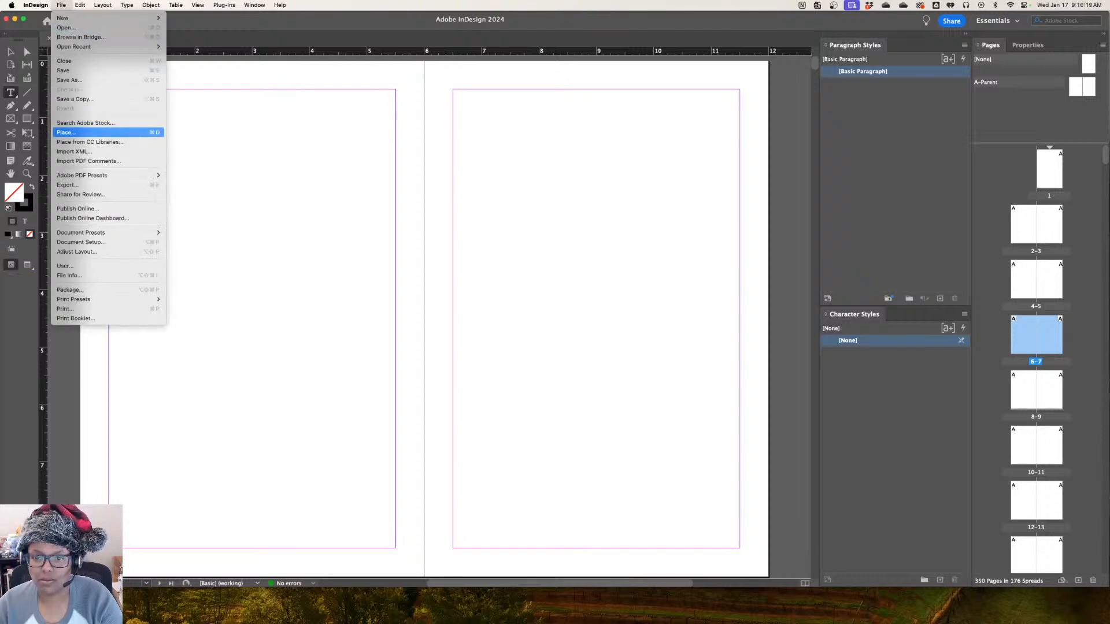
{"action": "left_click", "coordinate": [67, 132]}
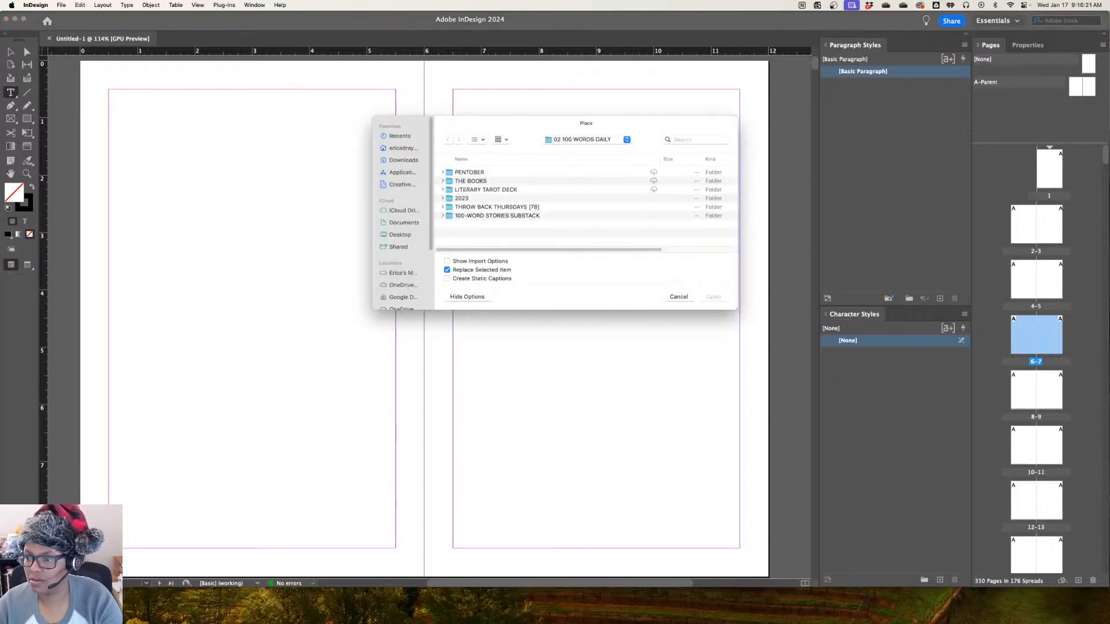
{"action": "left_click", "coordinate": [403, 160]}
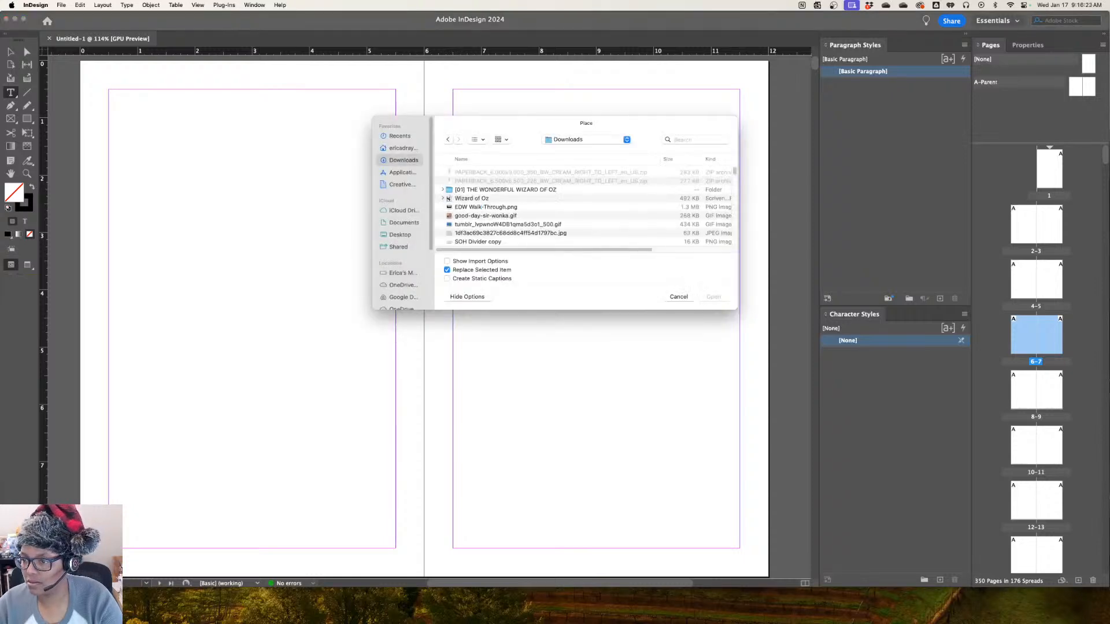
{"action": "left_click", "coordinate": [443, 190]}
{"action": "left_click", "coordinate": [479, 198]}
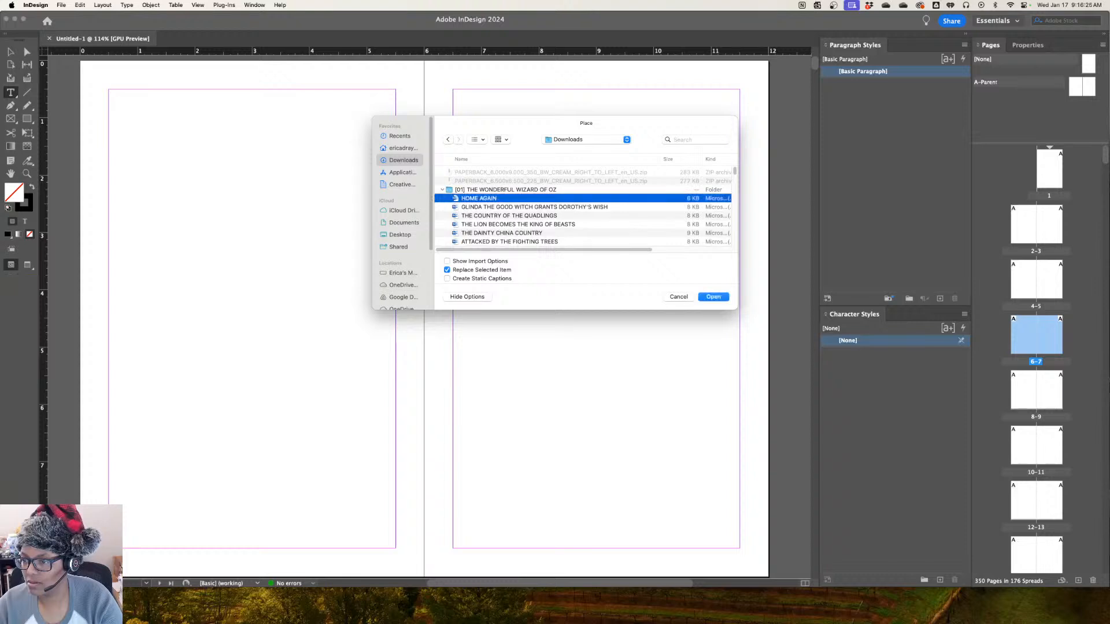
{"action": "scroll", "coordinate": [584, 208], "scroll_direction": "down", "scroll_amount": 10}
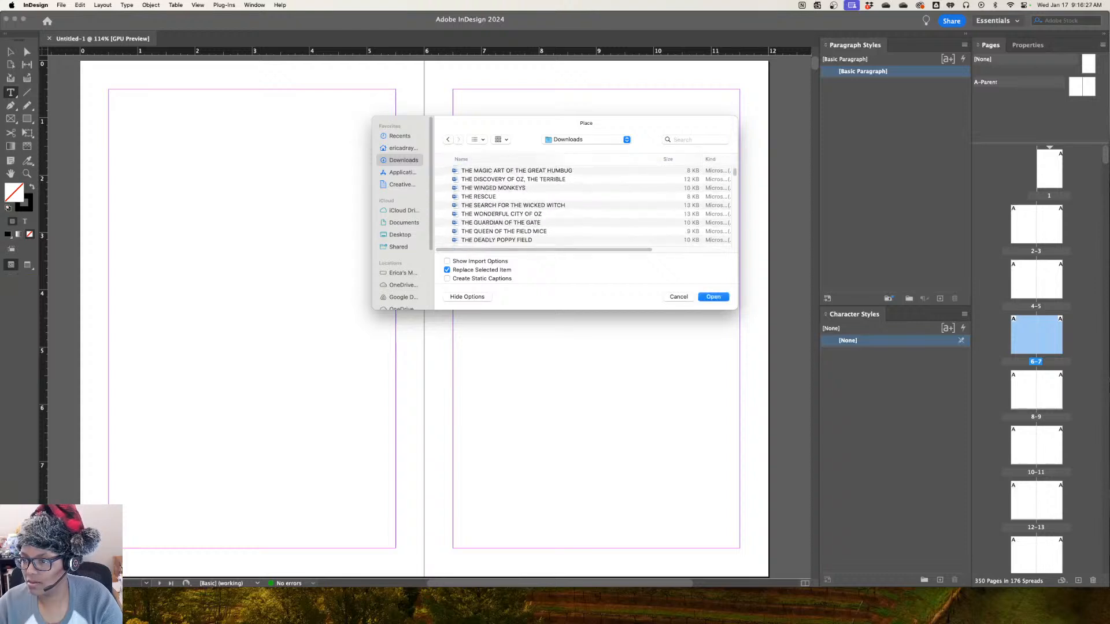
{"action": "scroll", "coordinate": [584, 208], "scroll_direction": "up", "scroll_amount": 10}
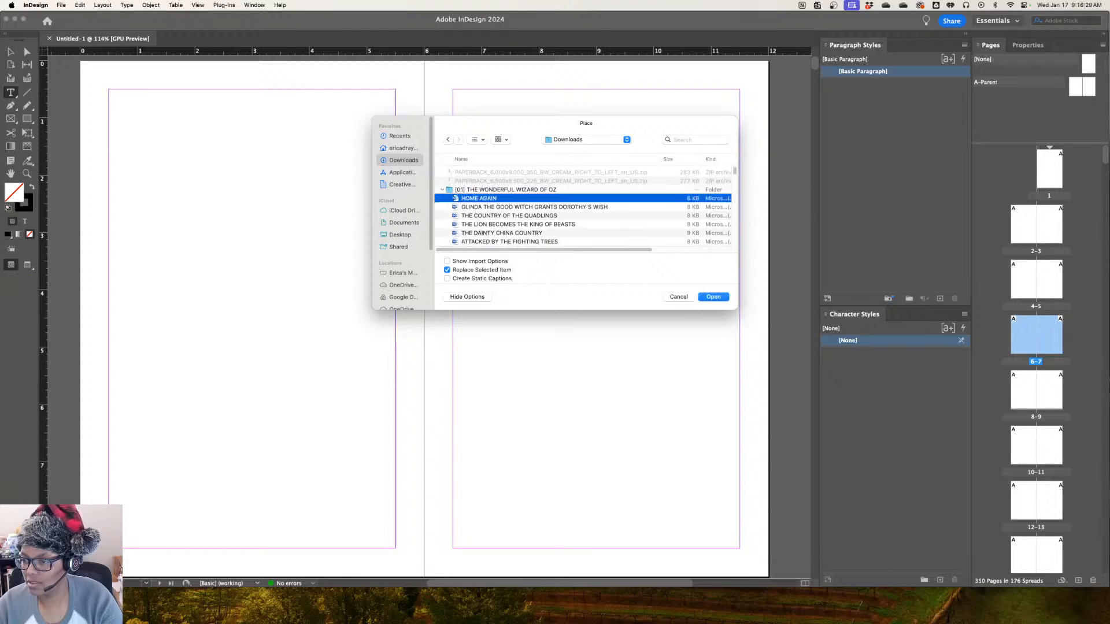
{"action": "double_click", "coordinate": [505, 189]}
{"action": "scroll", "coordinate": [584, 205], "scroll_direction": "down", "scroll_amount": 5}
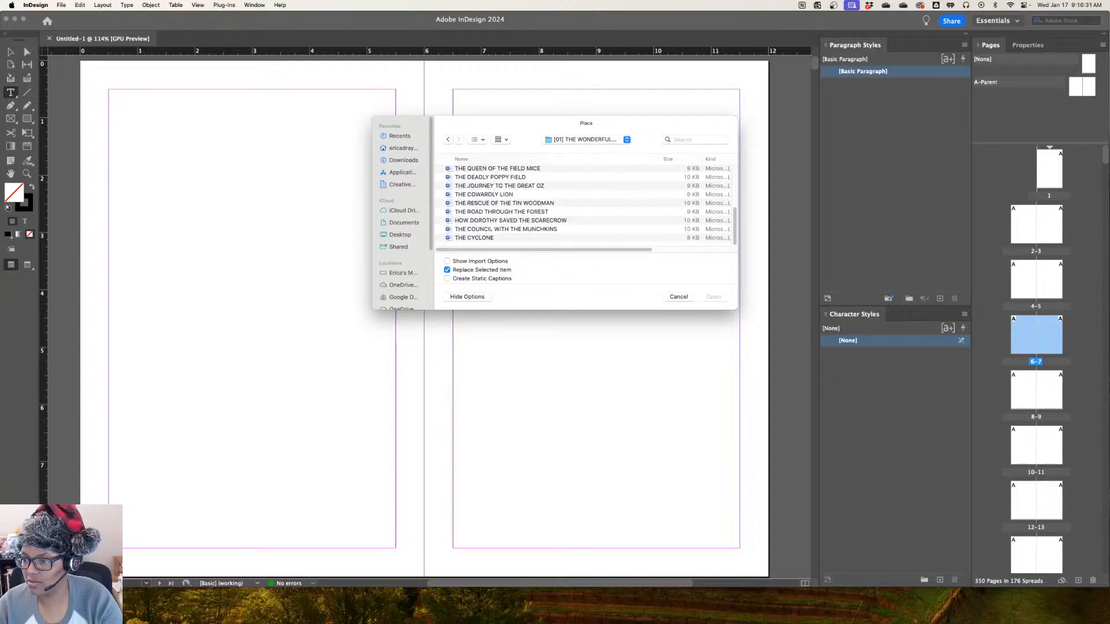
{"action": "left_click", "coordinate": [474, 237]}
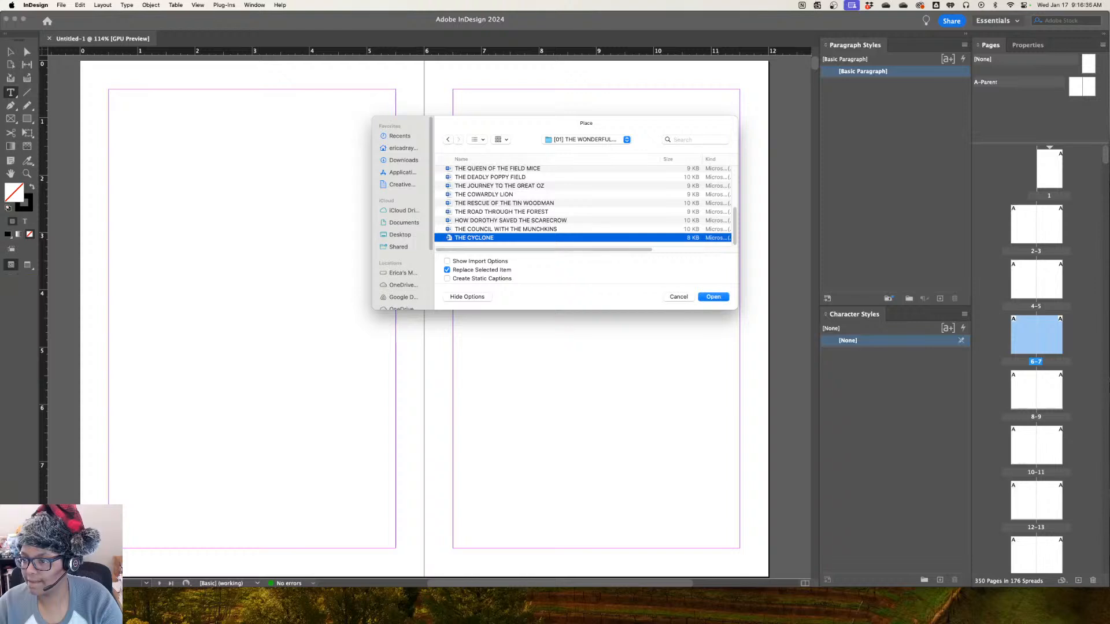
{"action": "key", "text": "Return"}
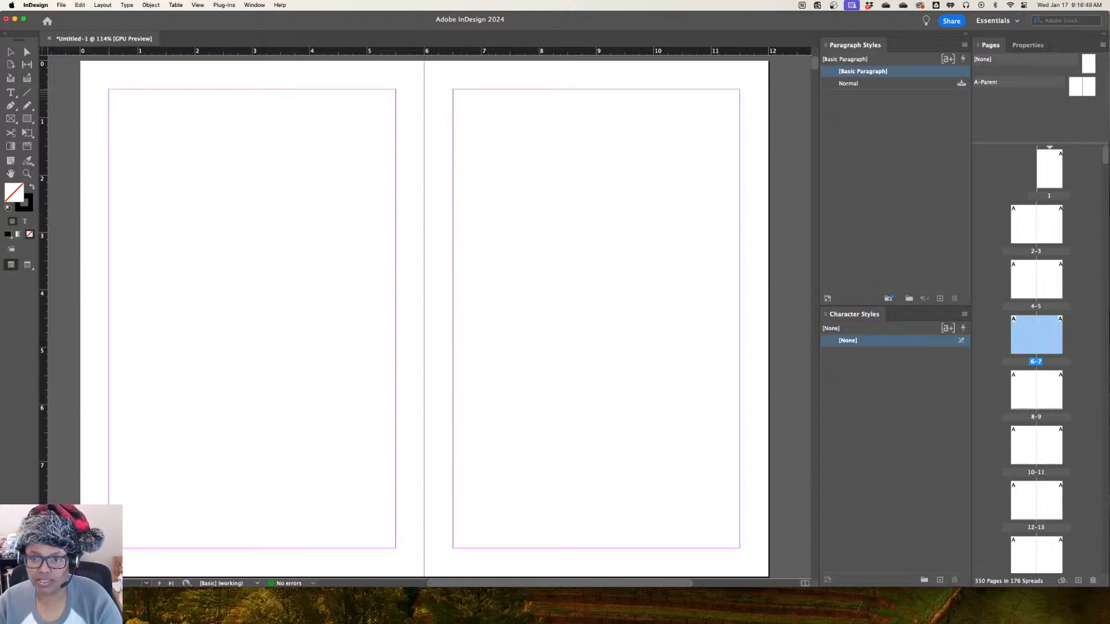
Try to place the chapter text within page 6's margins and continue it in a text frame on page 7
{"action": "left_click_drag", "start_coordinate": [109, 89], "coordinate": [396, 548]}
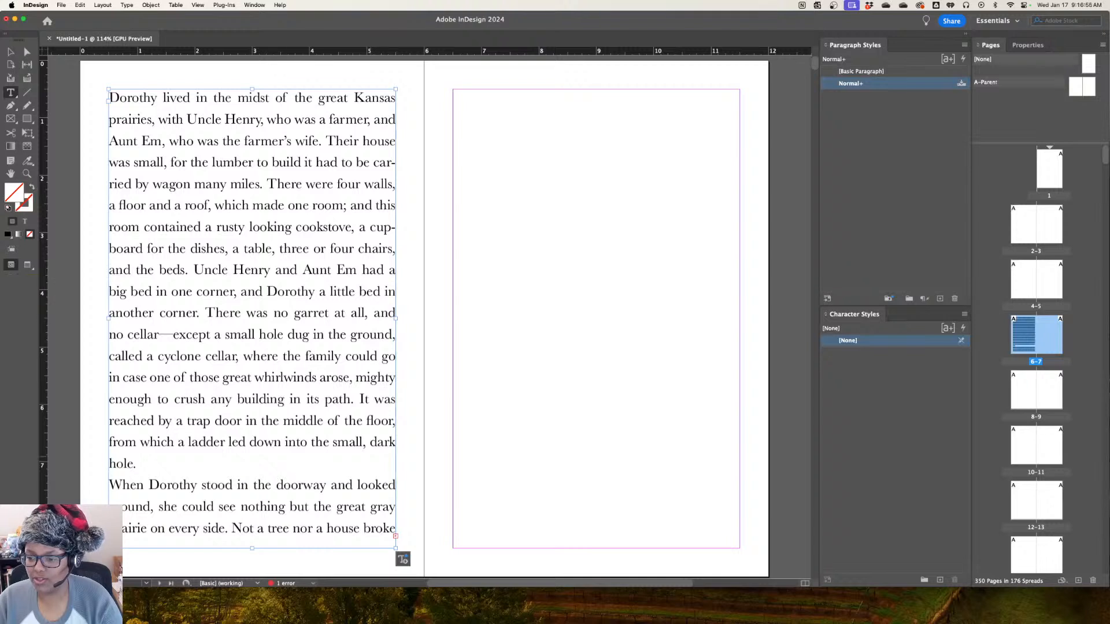
{"action": "left_click", "coordinate": [395, 528]}
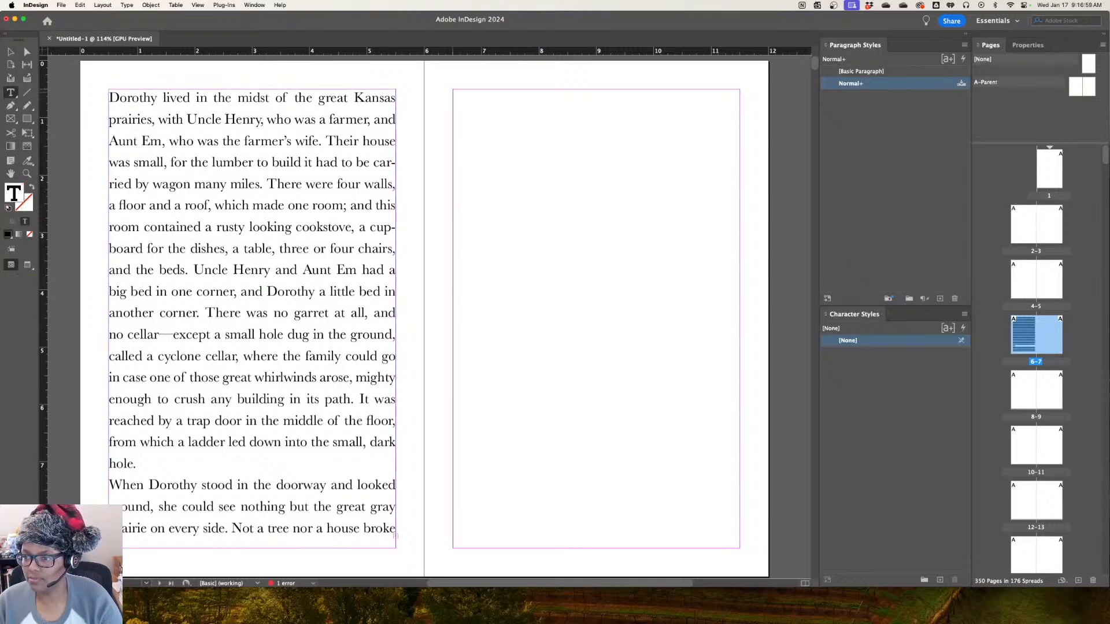
{"action": "left_click_drag", "start_coordinate": [452, 88], "coordinate": [740, 548]}
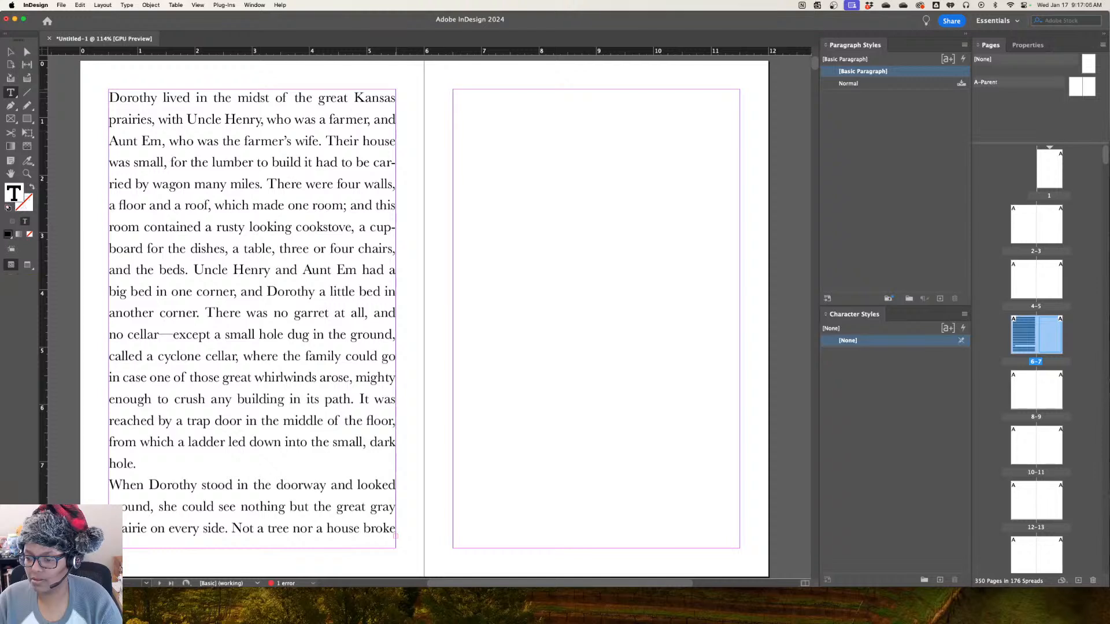
{"action": "key", "text": "super+shift+a"}
{"action": "mouse_move", "coordinate": [397, 538]}
{"action": "left_mouse_down"}
{"action": "mouse_move", "coordinate": [488, 514]}
{"action": "mouse_move", "coordinate": [524, 408]}
{"action": "mouse_move", "coordinate": [464, 500]}
{"action": "mouse_move", "coordinate": [397, 537]}
{"action": "left_mouse_up"}
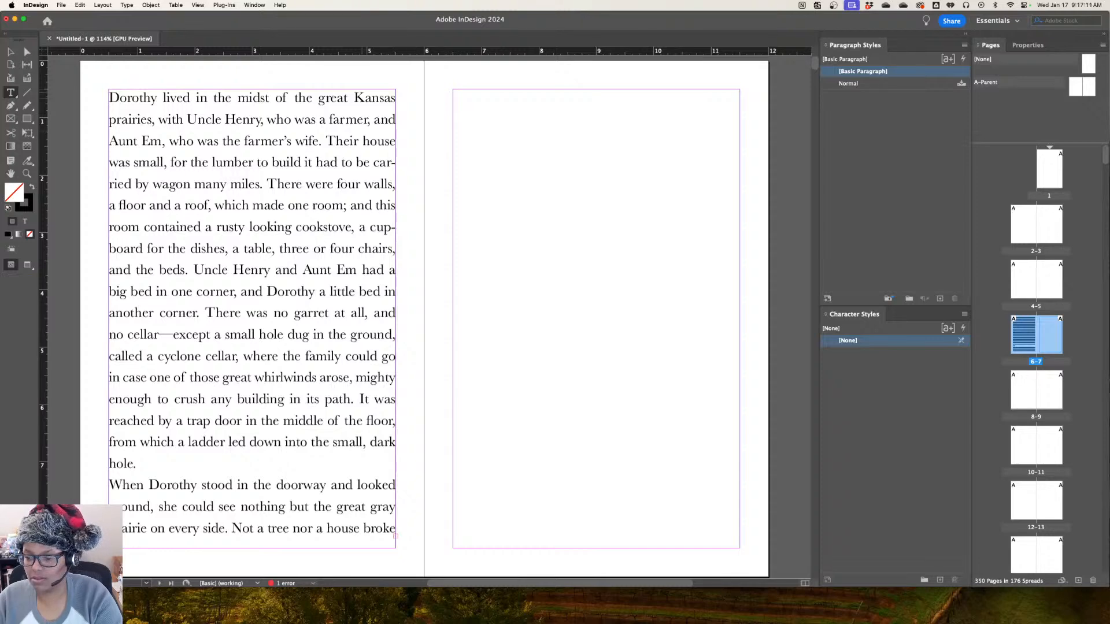
{"action": "left_click", "coordinate": [363, 529]}
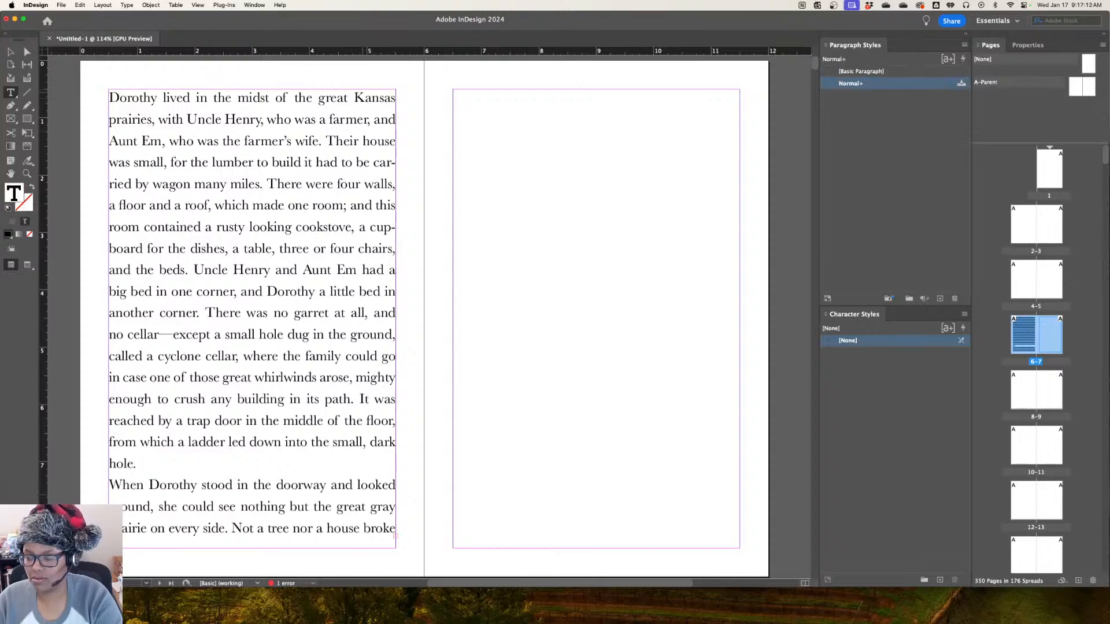
{"action": "scroll", "coordinate": [363, 413], "scroll_direction": "down", "scroll_amount": 3}
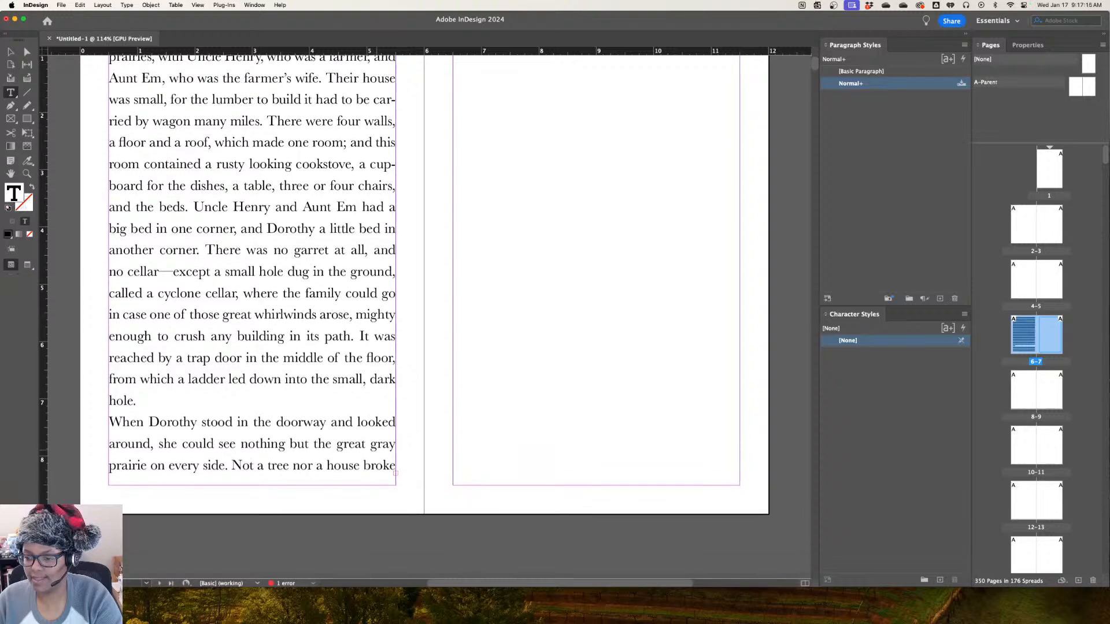
{"action": "scroll", "coordinate": [425, 289], "scroll_direction": "up", "scroll_amount": 3}
{"action": "scroll", "coordinate": [425, 289], "scroll_direction": "down", "scroll_amount": 3}
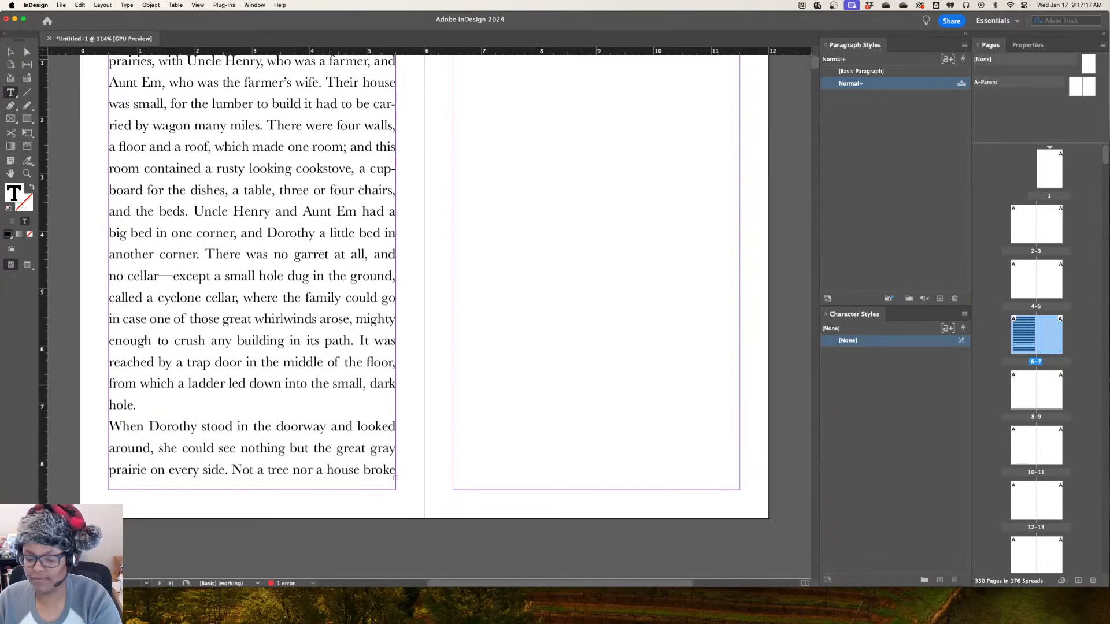
{"action": "key", "text": "super+a"}
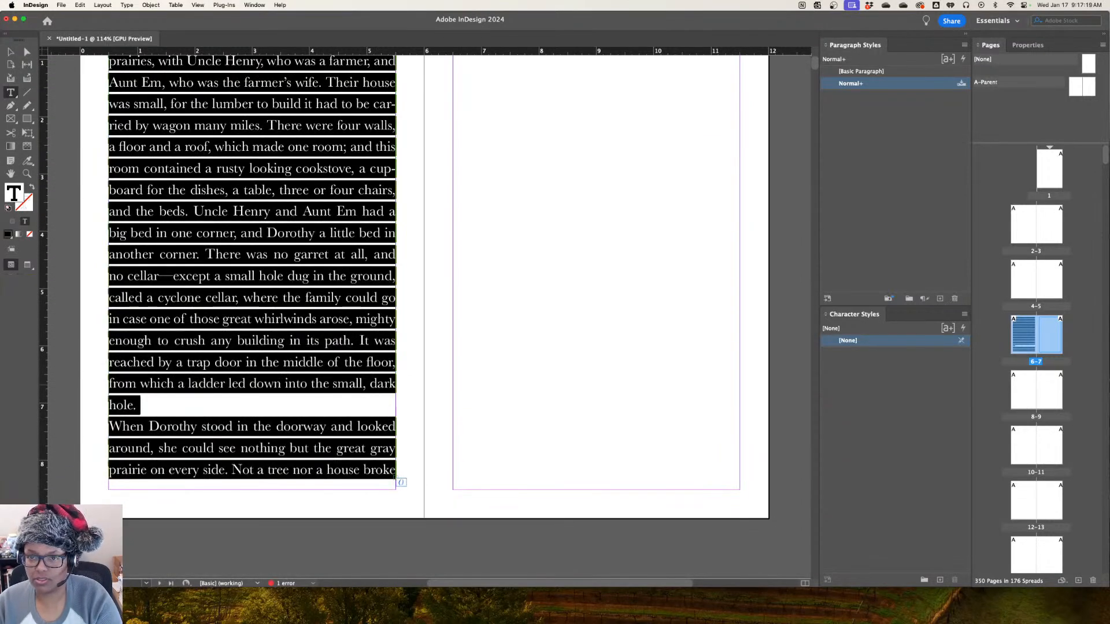
Undo the text frame on page 7 and the placement of the chapter text on page 6
{"action": "left_click", "coordinate": [60, 5]}
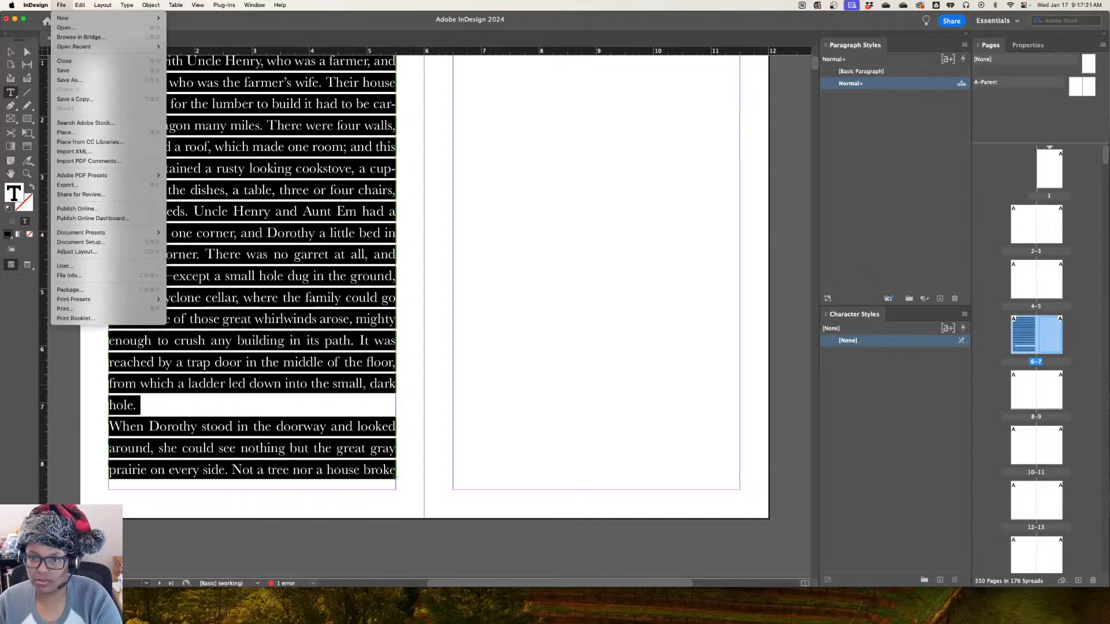
{"action": "left_click", "coordinate": [80, 5]}
{"action": "left_click", "coordinate": [80, 6]}
{"action": "left_click", "coordinate": [89, 18]}
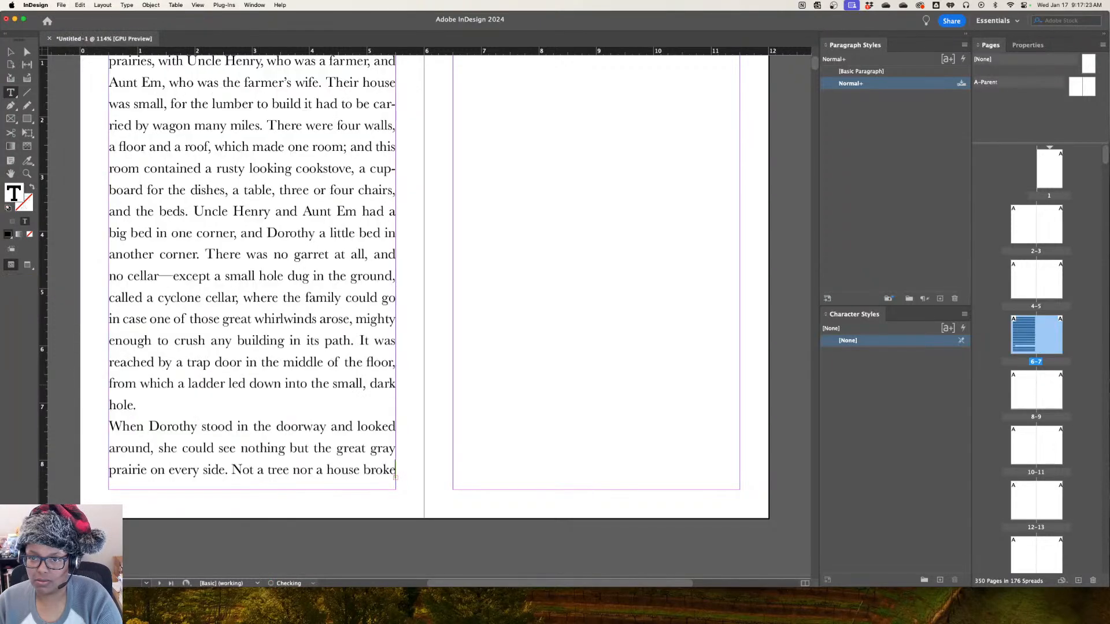
{"action": "left_click", "coordinate": [80, 6]}
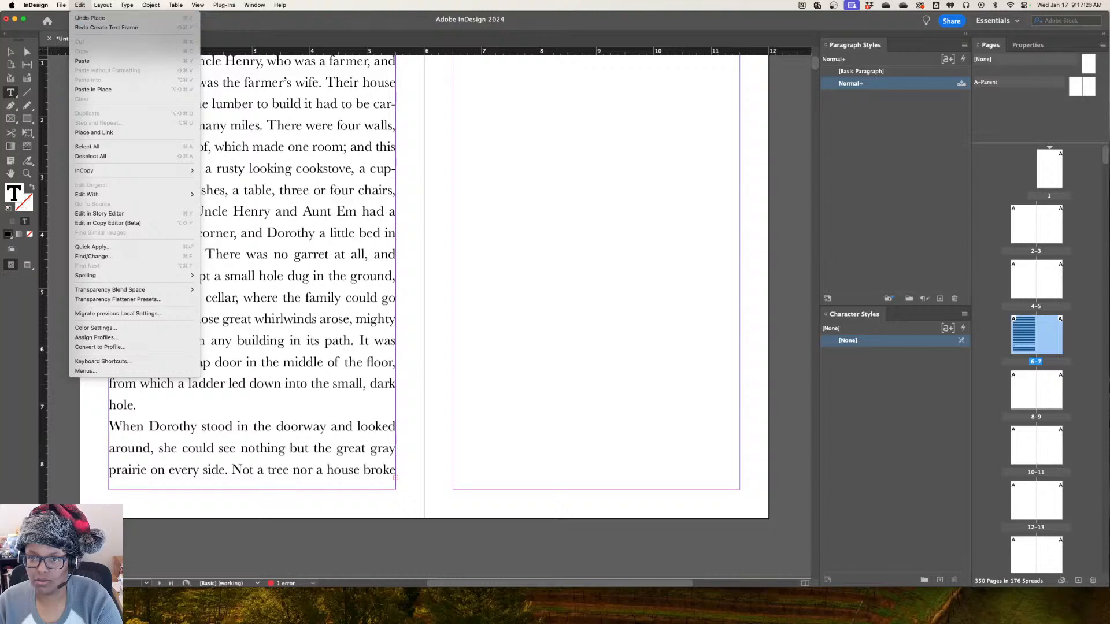
{"action": "left_click", "coordinate": [89, 18]}
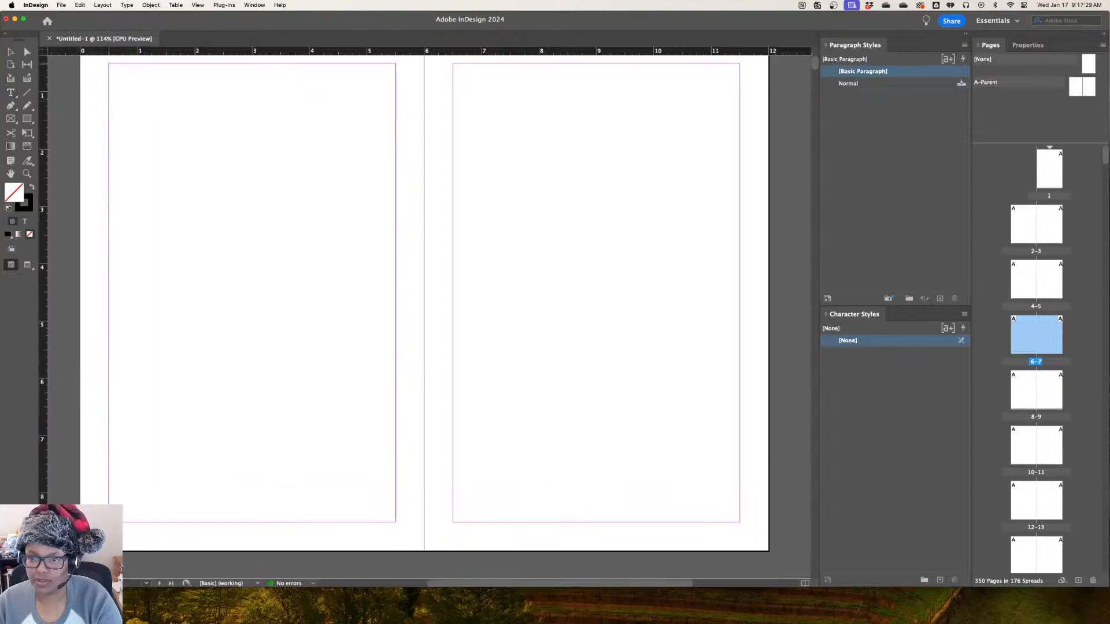
Place the loaded chapter text within page 6's margins and format it with the Universal style
{"action": "left_click", "coordinate": [110, 65]}
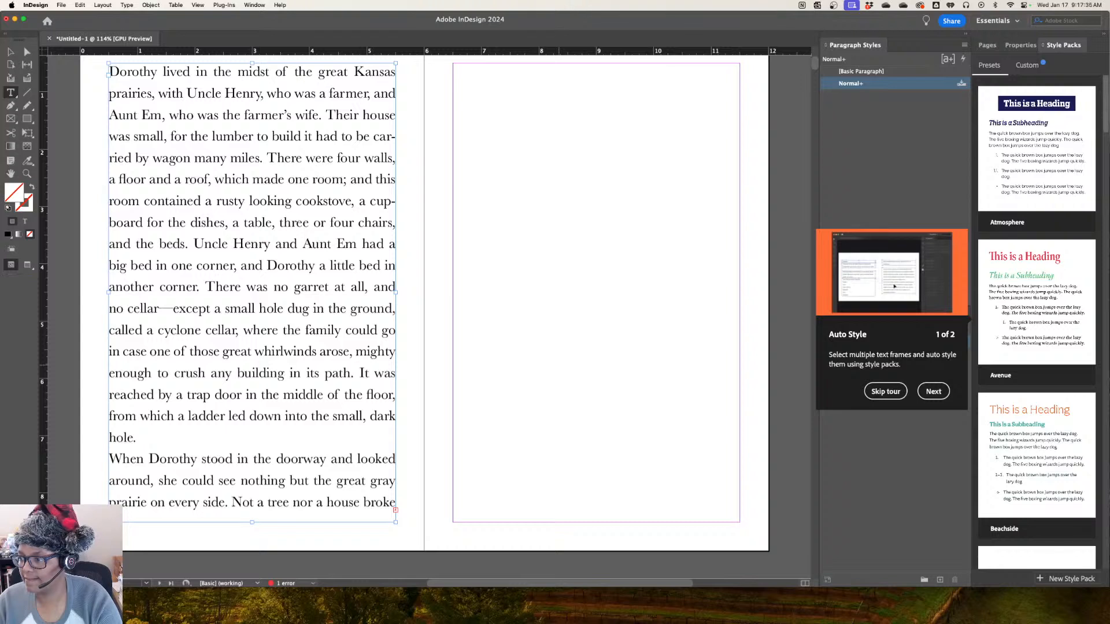
{"action": "scroll", "coordinate": [425, 300], "scroll_direction": "up", "scroll_amount": 1}
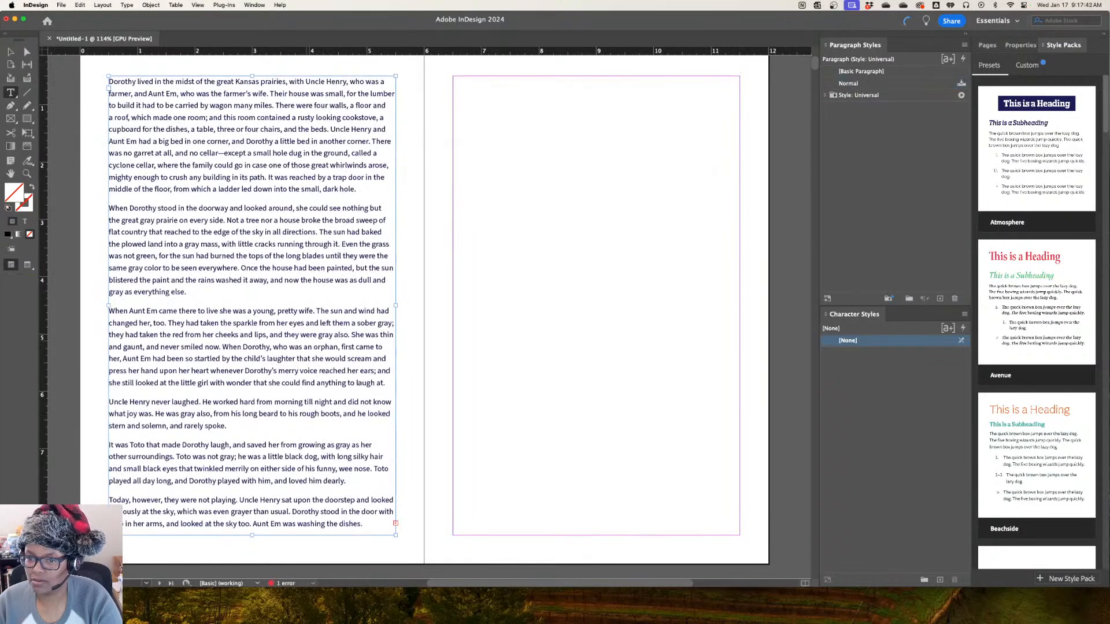
{"action": "scroll", "coordinate": [425, 312], "scroll_direction": "up", "scroll_amount": 2}
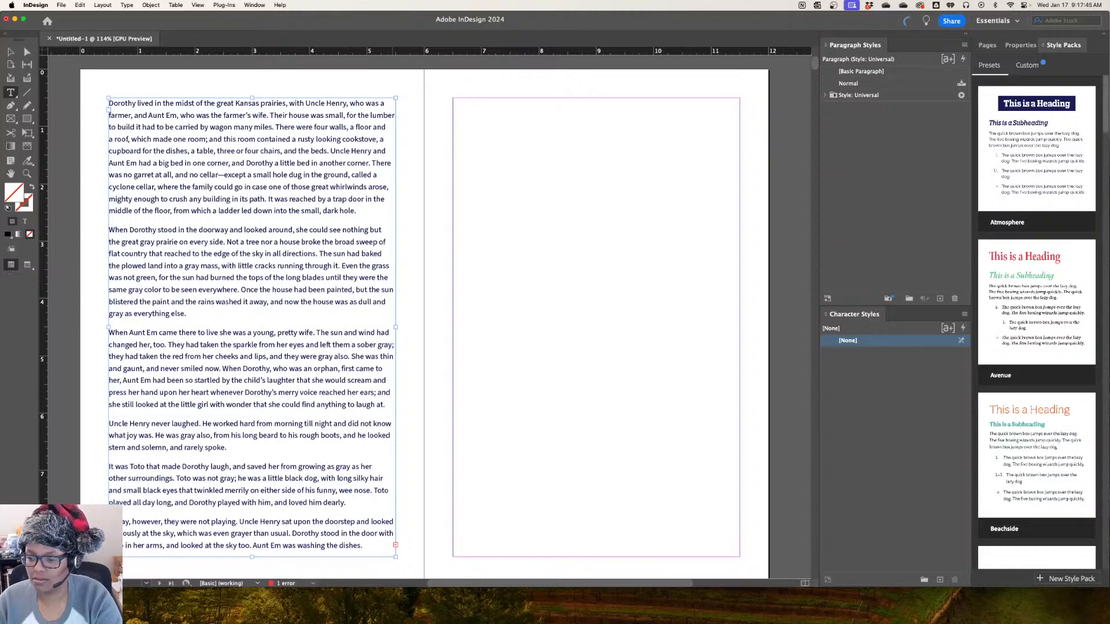
Flow the overset text from page 6's frame into the margin area of page 7
{"action": "scroll", "coordinate": [425, 312], "scroll_direction": "down", "scroll_amount": 5}
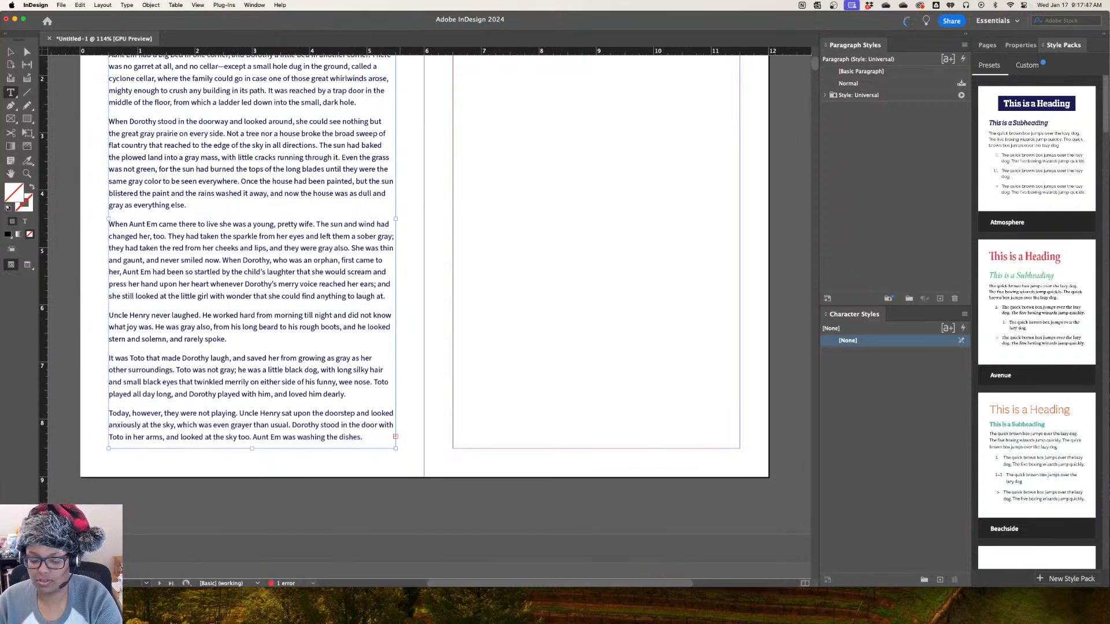
{"action": "key", "text": "Escape"}
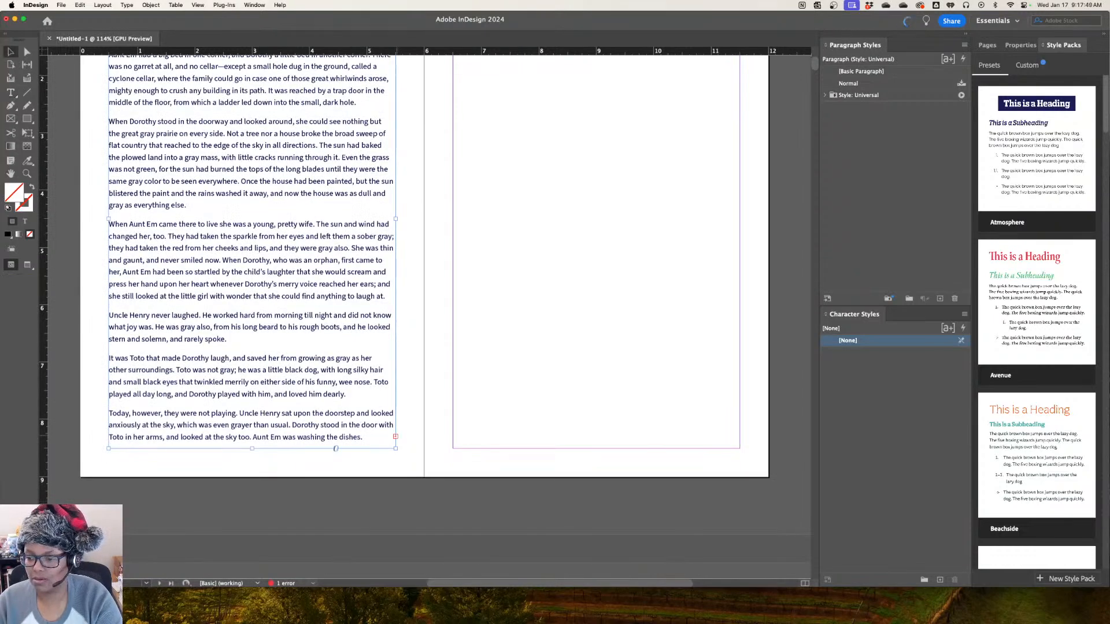
{"action": "scroll", "coordinate": [425, 312], "scroll_direction": "up", "scroll_amount": 10}
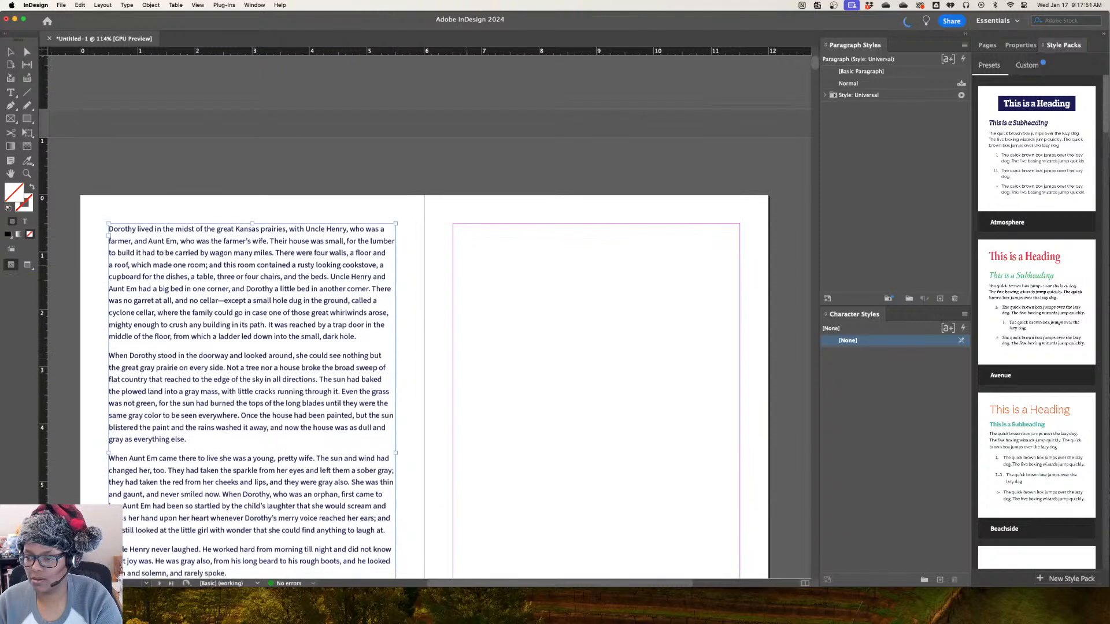
{"action": "left_click", "coordinate": [454, 225]}
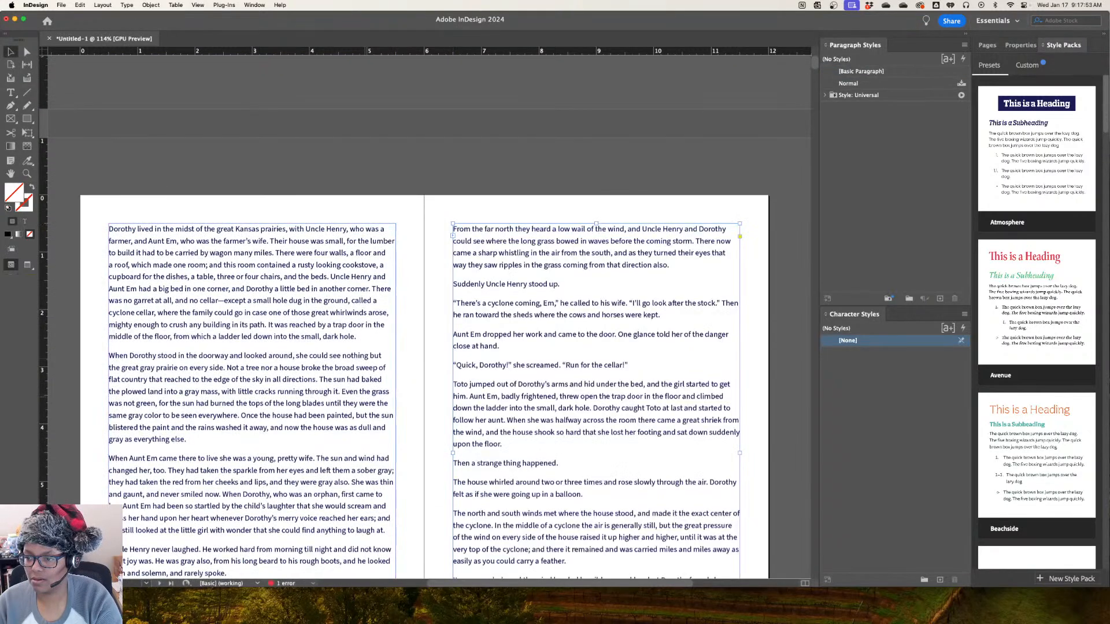
{"action": "scroll", "coordinate": [454, 312], "scroll_direction": "down", "scroll_amount": 20}
{"action": "scroll", "coordinate": [425, 312], "scroll_direction": "up", "scroll_amount": 7}
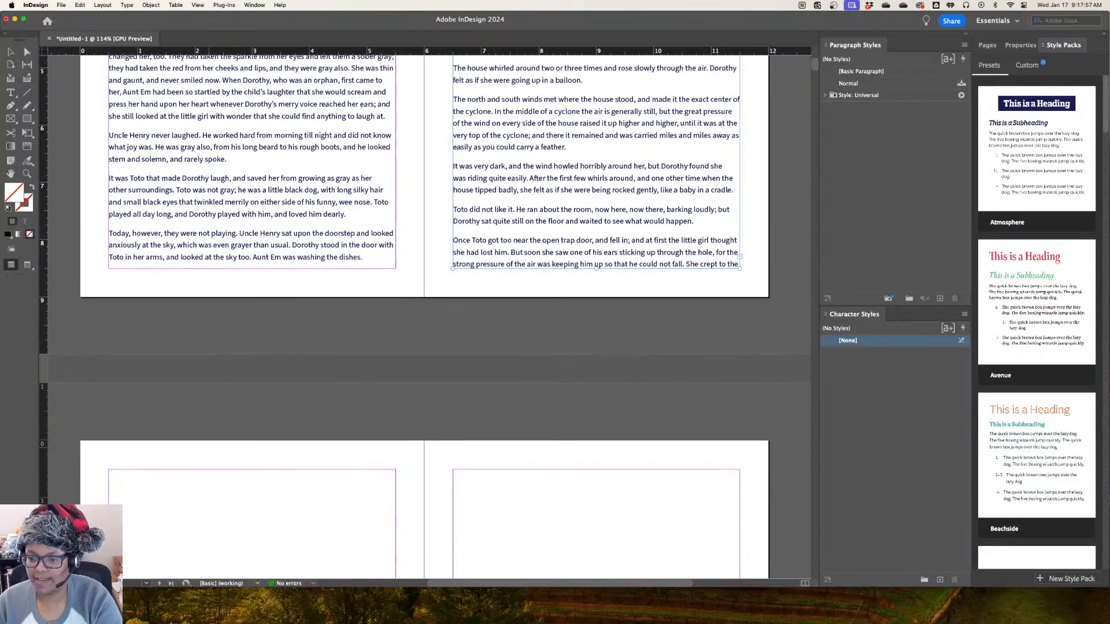
Flow the remaining overset chapter text from page 7's frame into the margin area of page 8
{"action": "scroll", "coordinate": [425, 312], "scroll_direction": "down", "scroll_amount": 5}
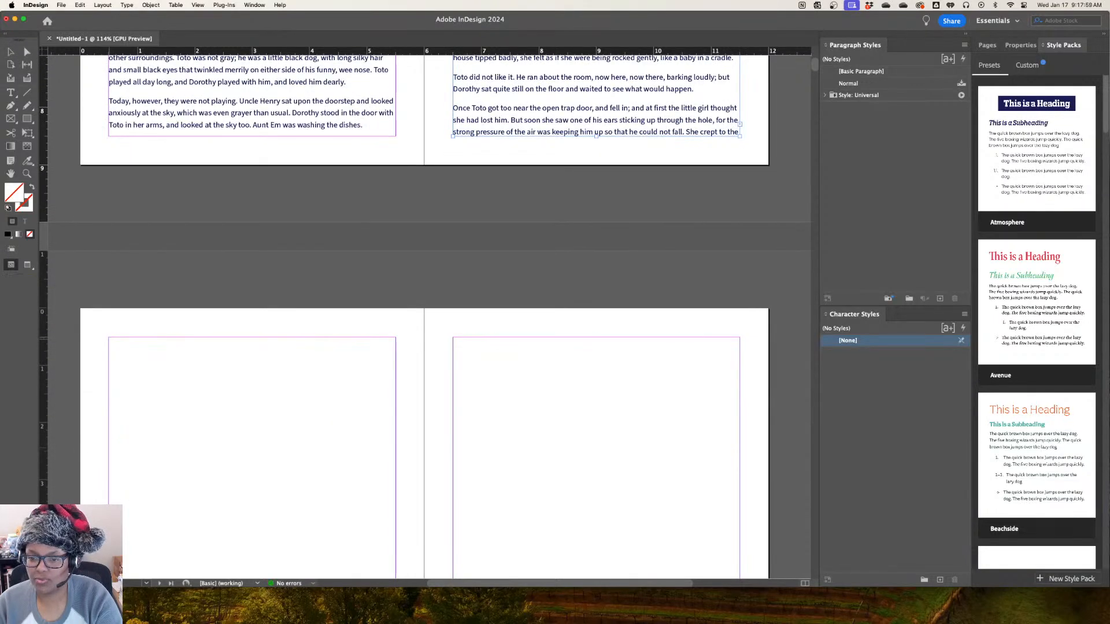
{"action": "left_click", "coordinate": [109, 338]}
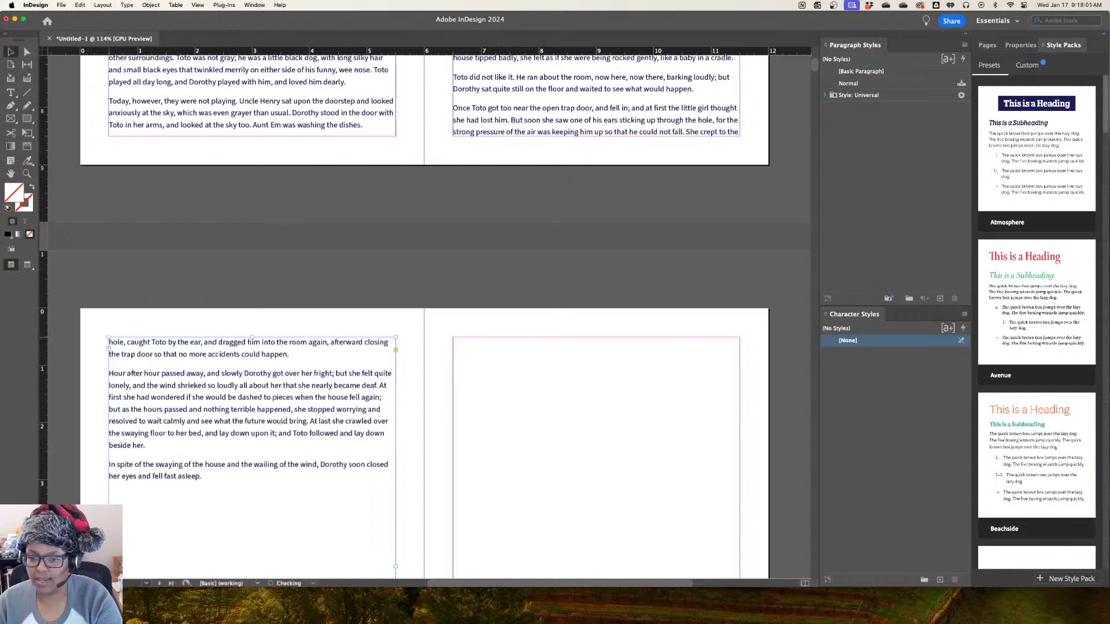
{"action": "scroll", "coordinate": [425, 312], "scroll_direction": "up", "scroll_amount": 5}
{"action": "scroll", "coordinate": [425, 312], "scroll_direction": "down", "scroll_amount": 12}
{"action": "scroll", "coordinate": [425, 312], "scroll_direction": "up", "scroll_amount": 14}
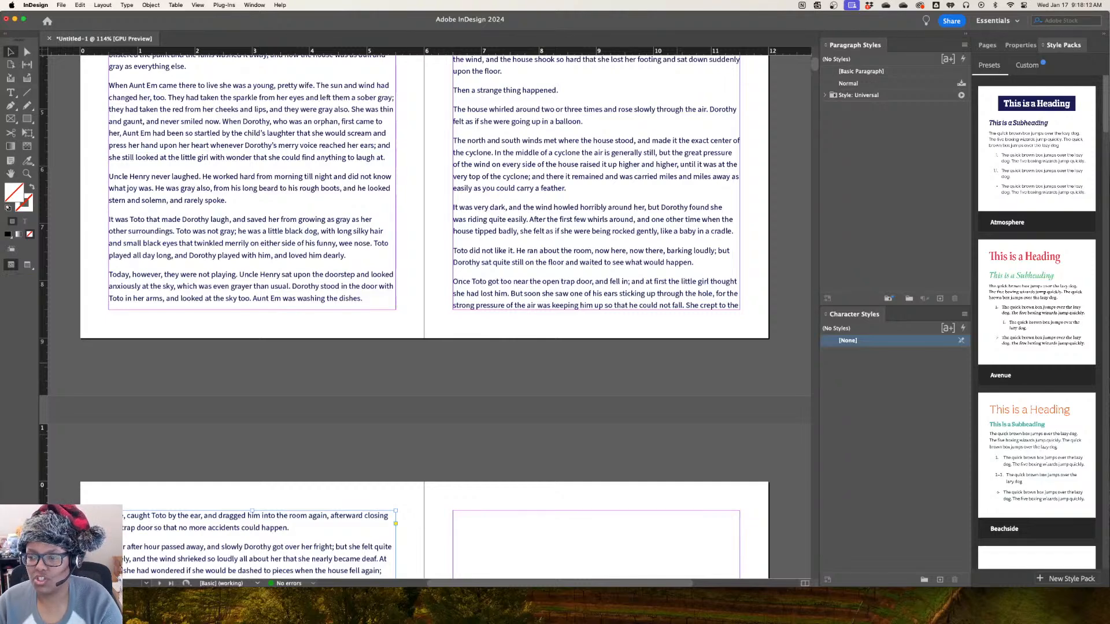
{"action": "scroll", "coordinate": [425, 318], "scroll_direction": "down", "scroll_amount": 5}
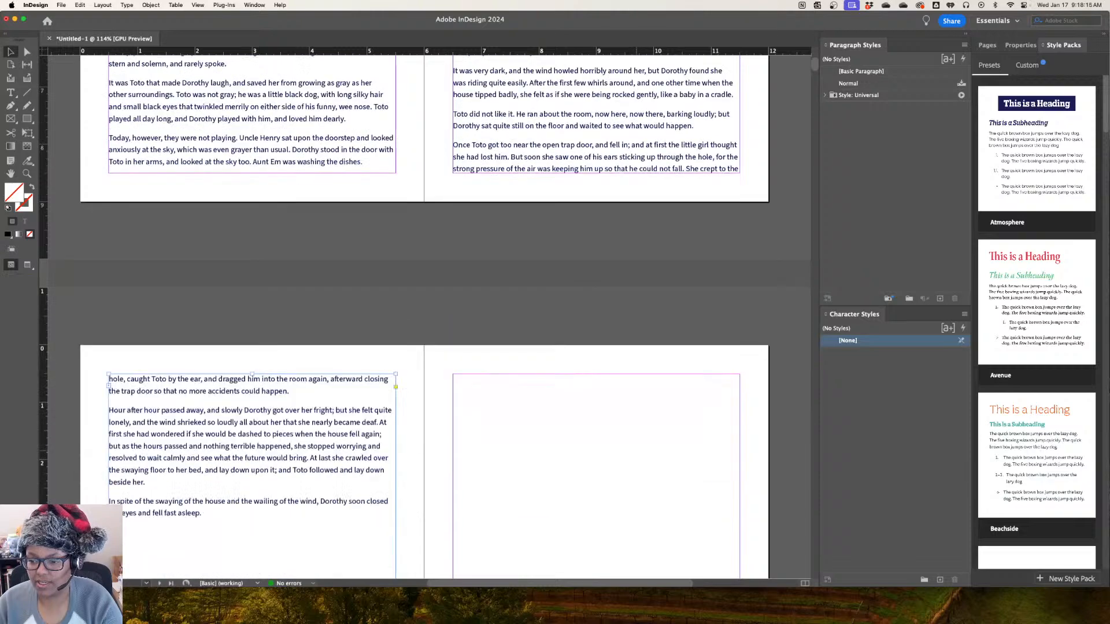
Return to the document's first page, bring up the dialog for opening an existing file, and move it clear of the page
{"action": "scroll", "coordinate": [424, 318], "scroll_direction": "down", "scroll_amount": 15}
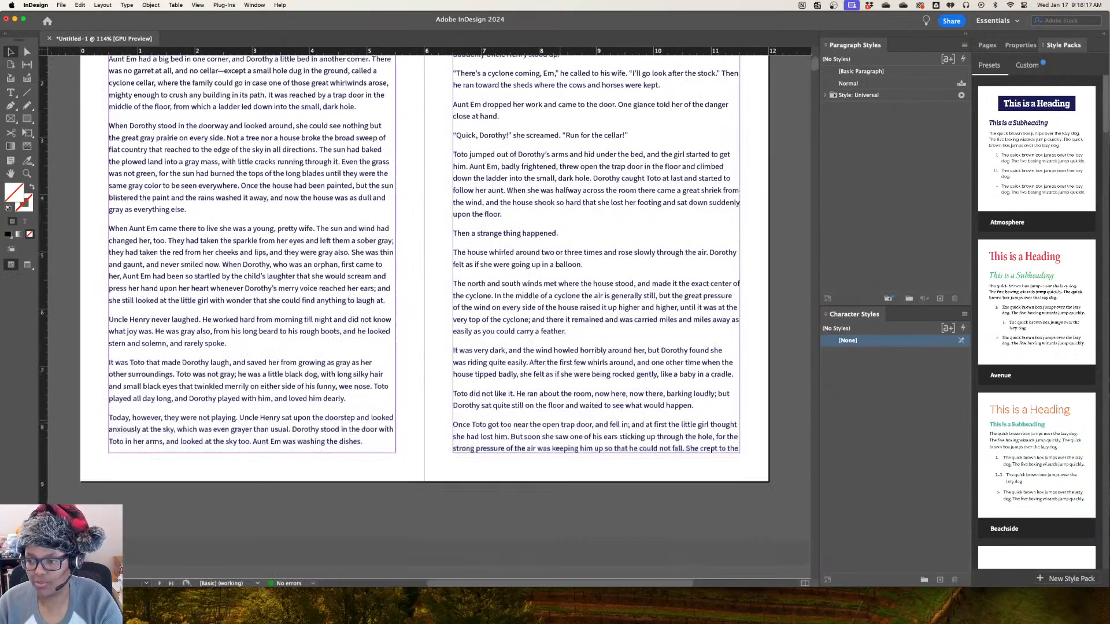
{"action": "scroll", "coordinate": [425, 318], "scroll_direction": "down", "scroll_amount": 10}
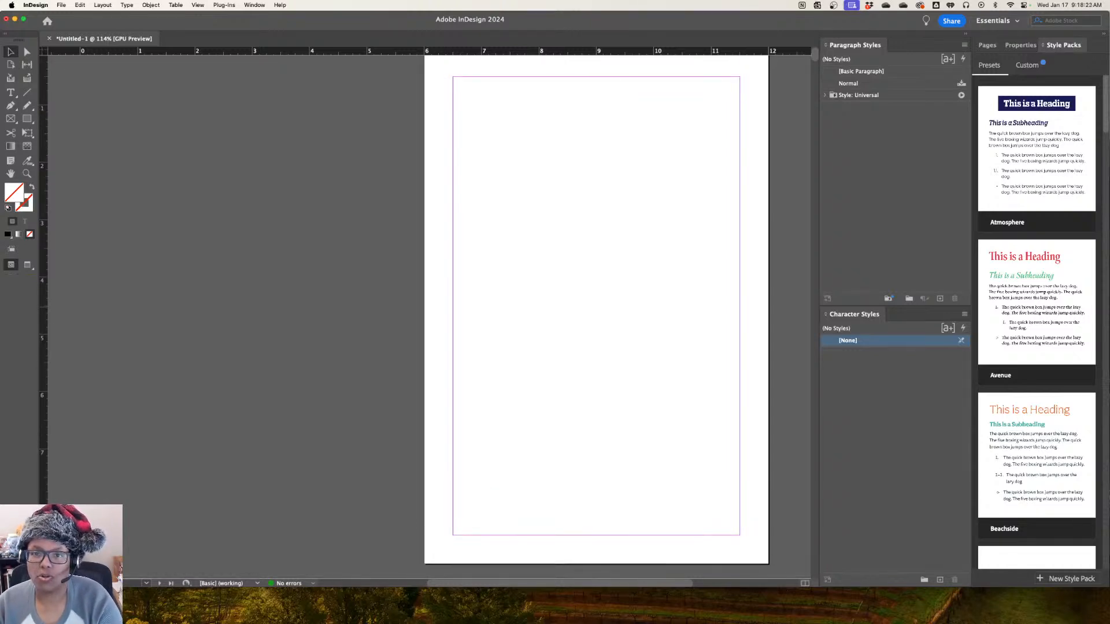
{"action": "left_click", "coordinate": [61, 5]}
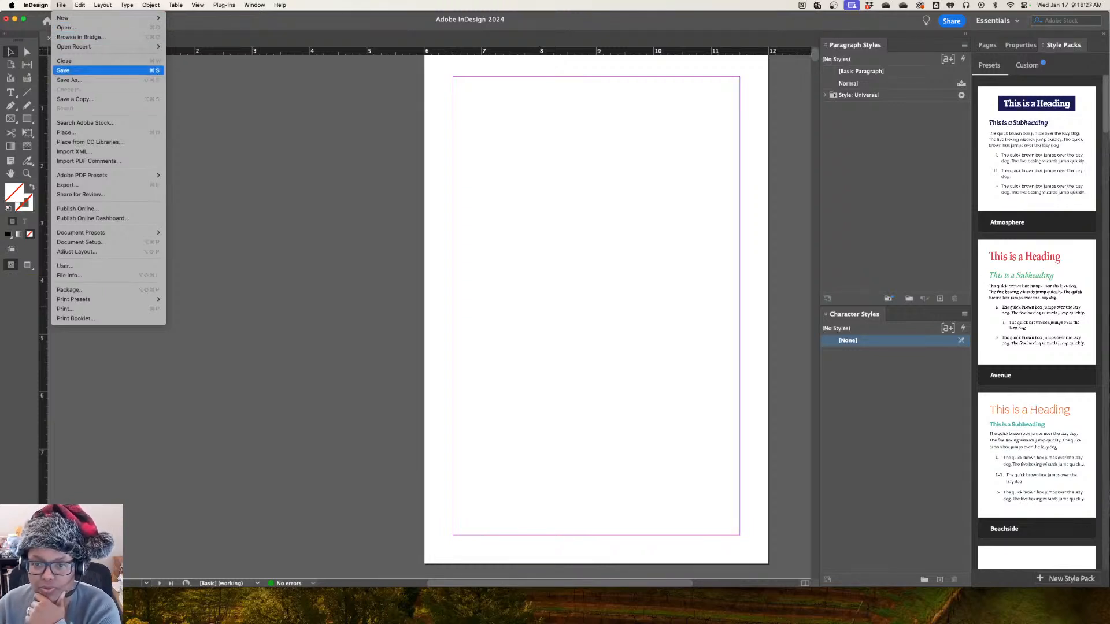
{"action": "mouse_move", "coordinate": [104, 47]}
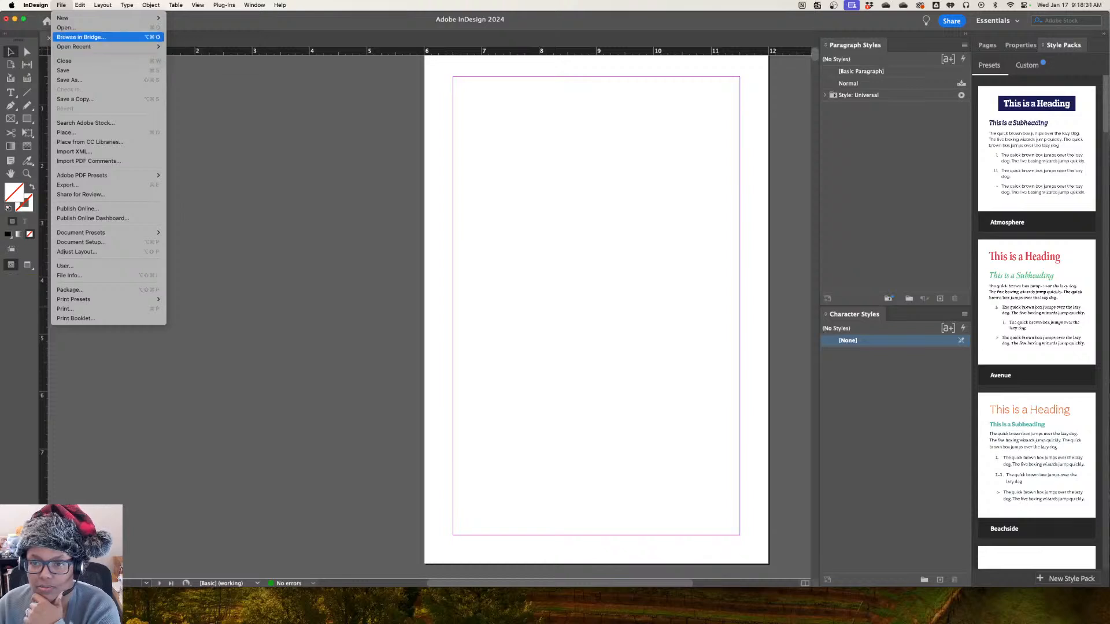
{"action": "left_click", "coordinate": [75, 28]}
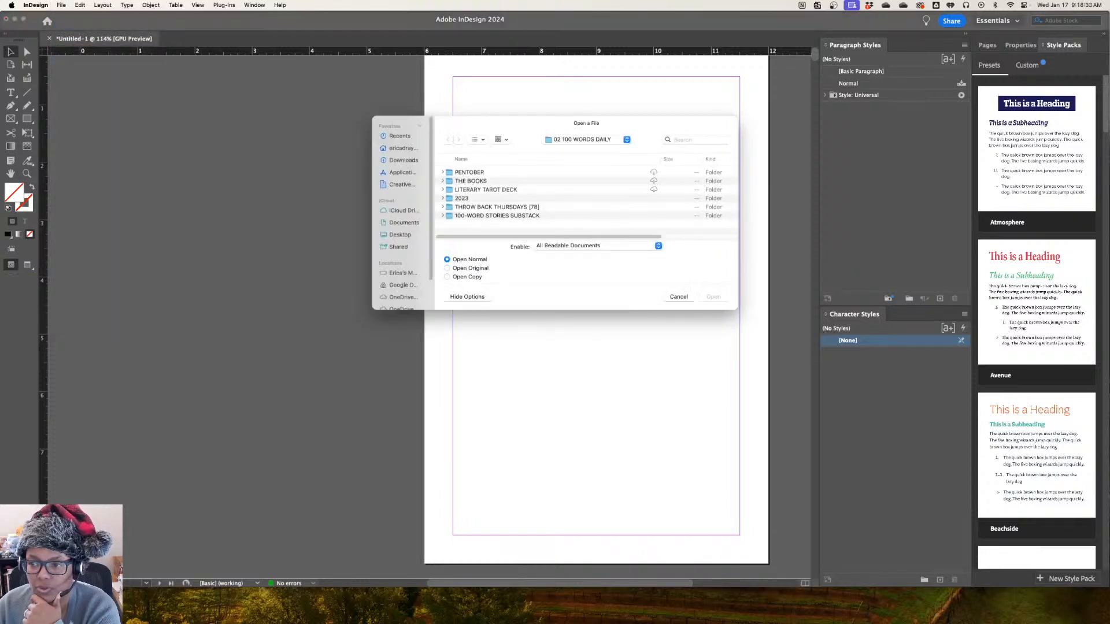
{"action": "left_click_drag", "start_coordinate": [520, 123], "coordinate": [0, 175]}
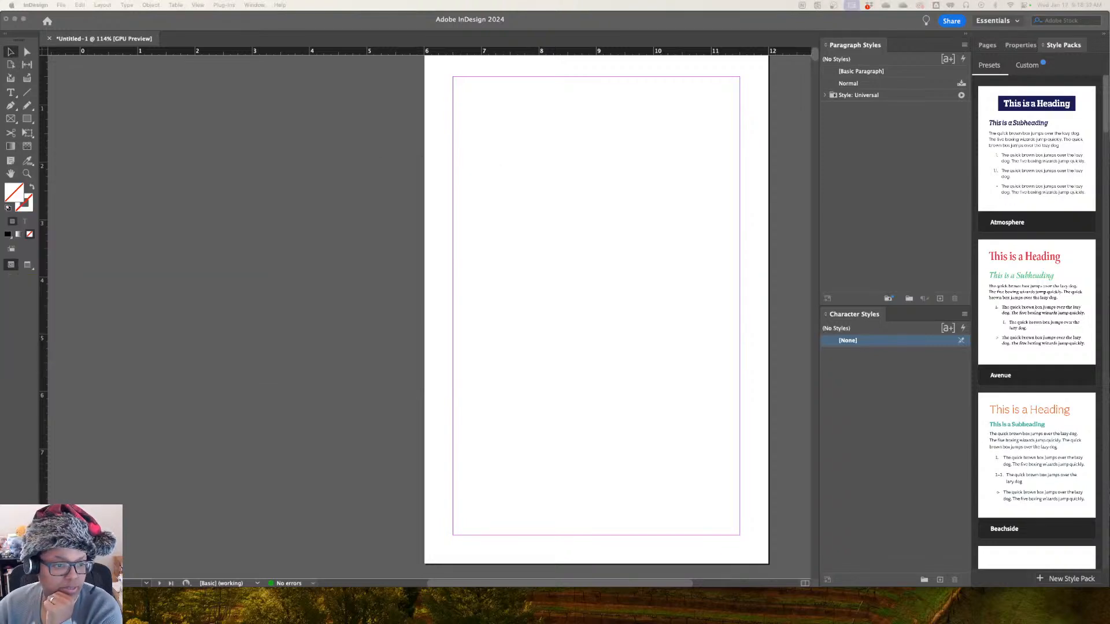
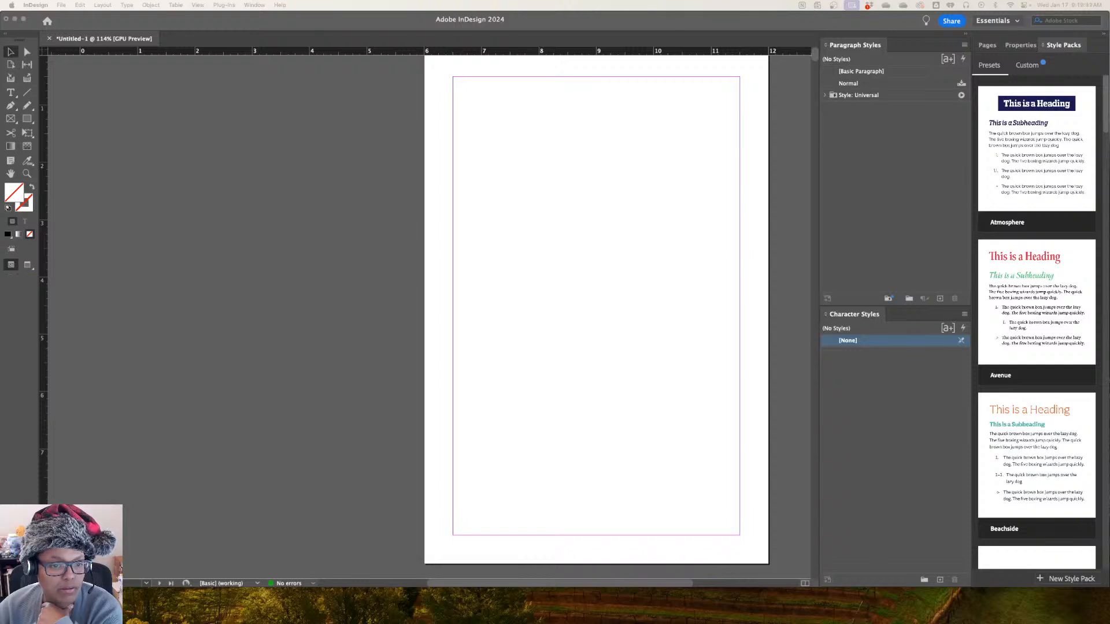
Open DAXTON PRINT FINAL.indd, allowing access to the OneDrive files and skipping replacement of the missing fonts
{"action": "key", "text": "super+Tab"}
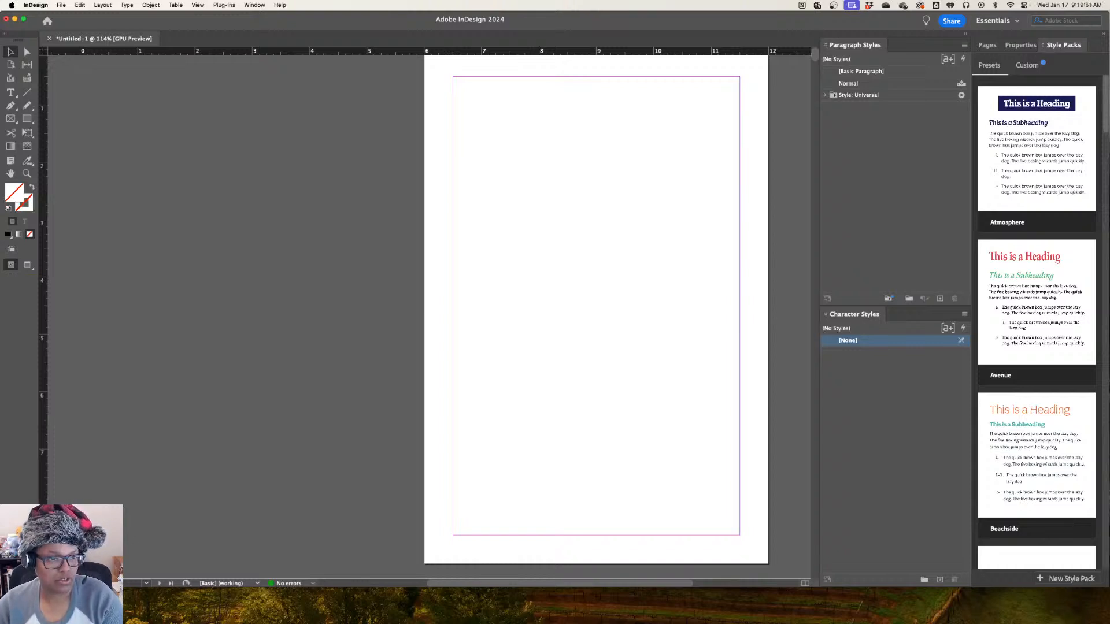
{"action": "key", "text": "super+Tab"}
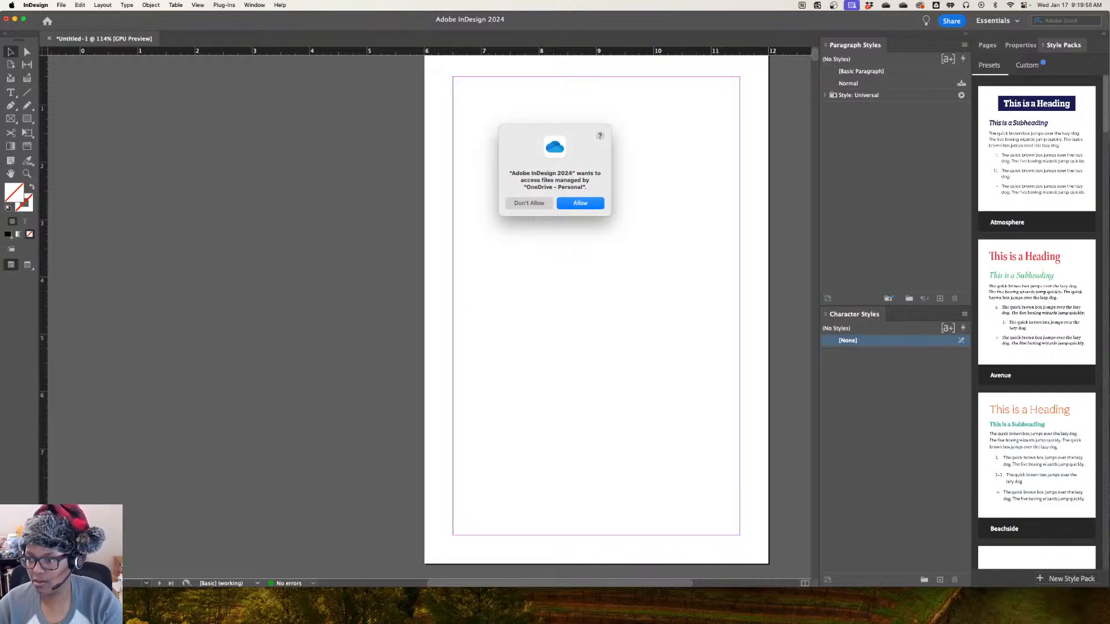
{"action": "key", "text": "Return"}
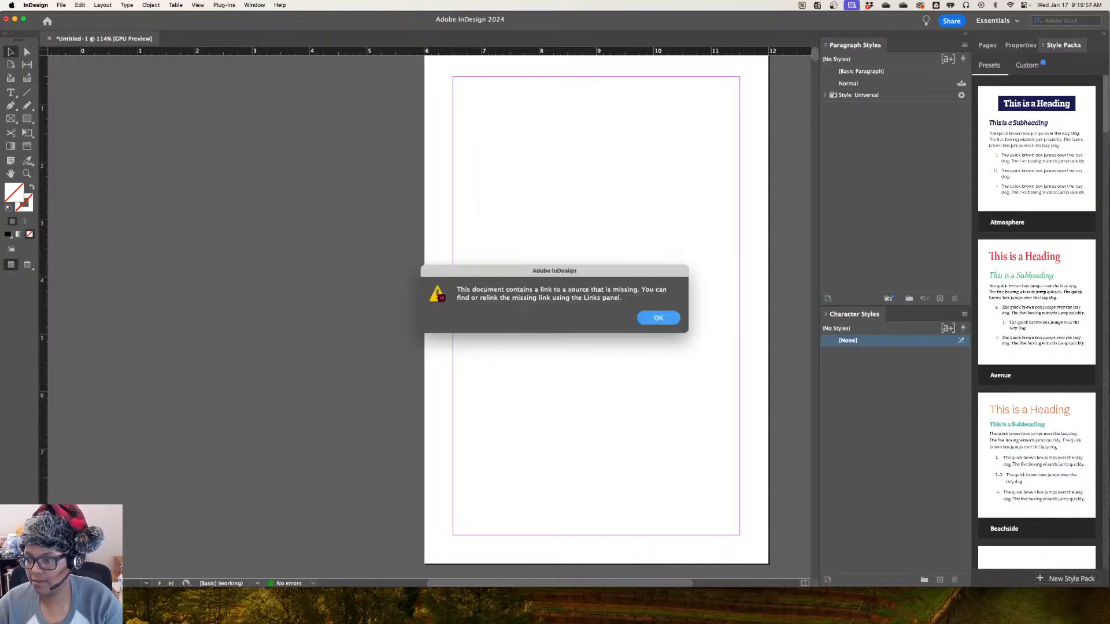
{"action": "key", "text": "Return"}
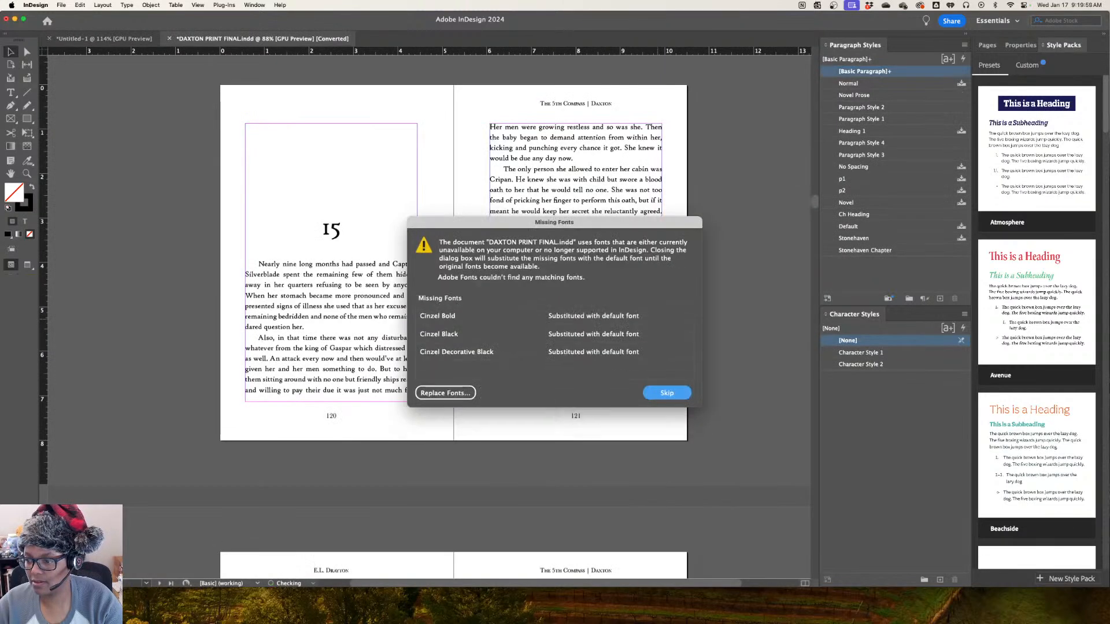
{"action": "key", "text": "Return"}
Examine the title page, copyright page, dedication and opening chapter of the Daxton book, with the page thumbnails displayed
{"action": "scroll", "coordinate": [429, 315], "scroll_direction": "up", "scroll_amount": 20}
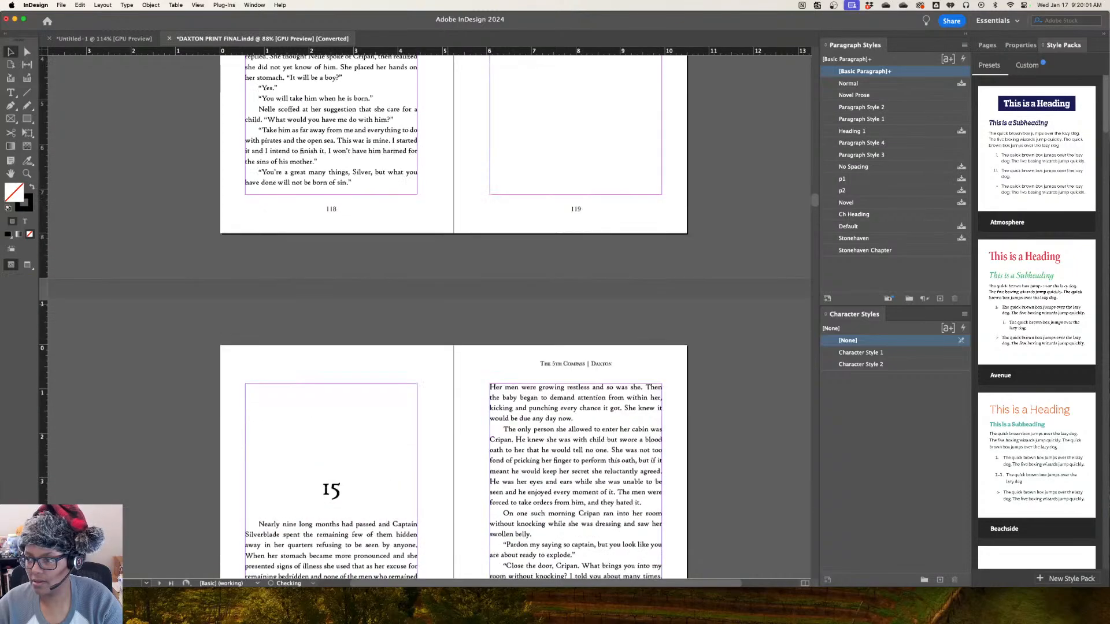
{"action": "scroll", "coordinate": [454, 315], "scroll_direction": "up", "scroll_amount": 20}
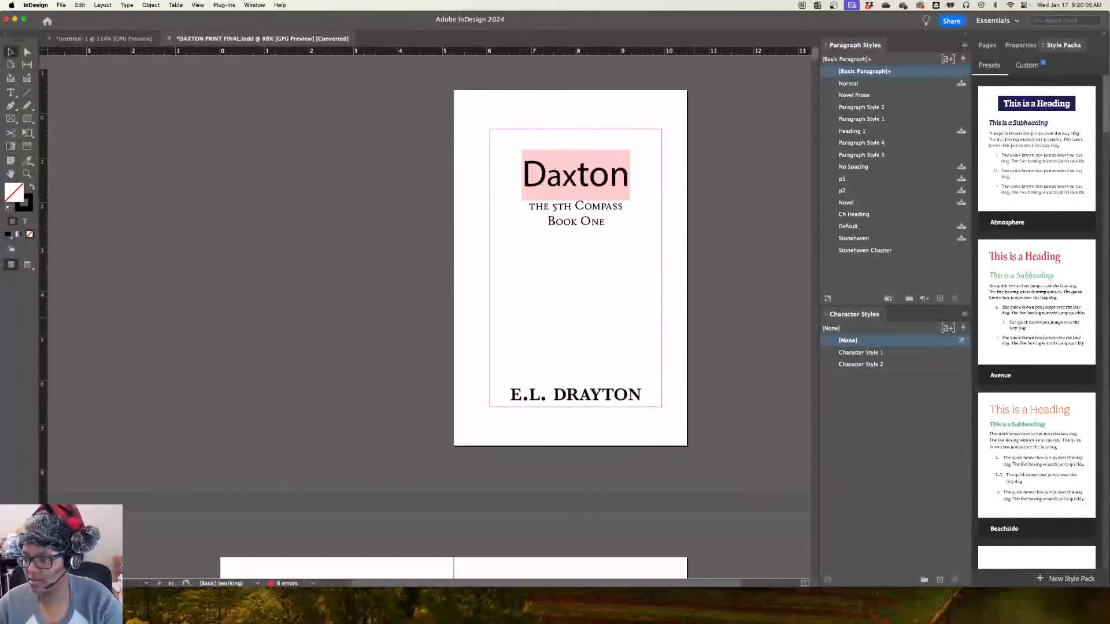
{"action": "scroll", "coordinate": [454, 315], "scroll_direction": "down", "scroll_amount": 5}
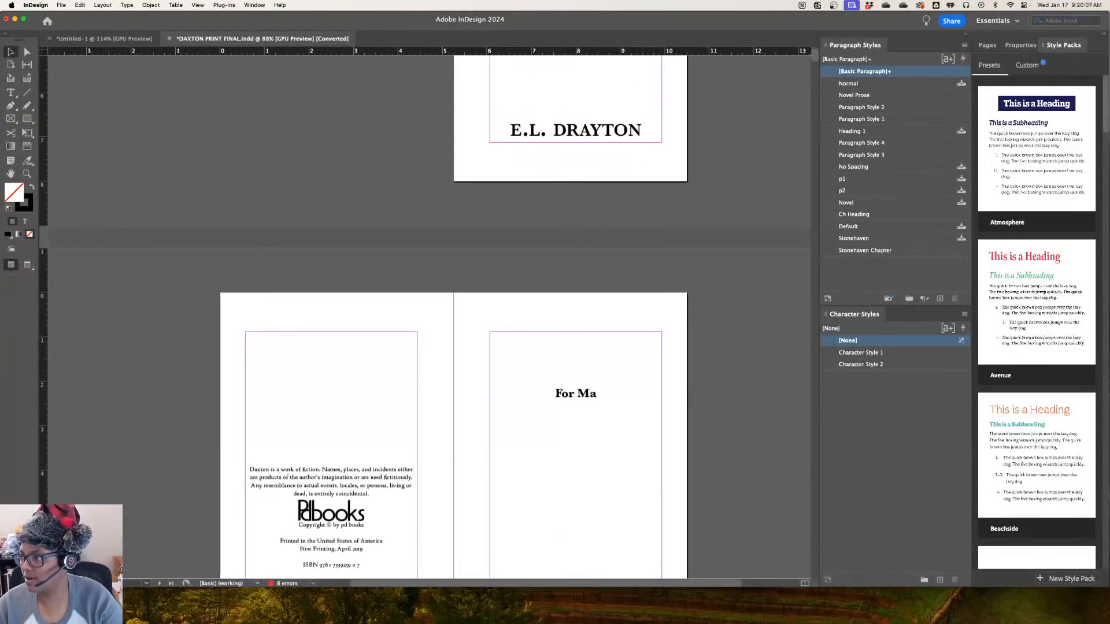
{"action": "left_click", "coordinate": [989, 45]}
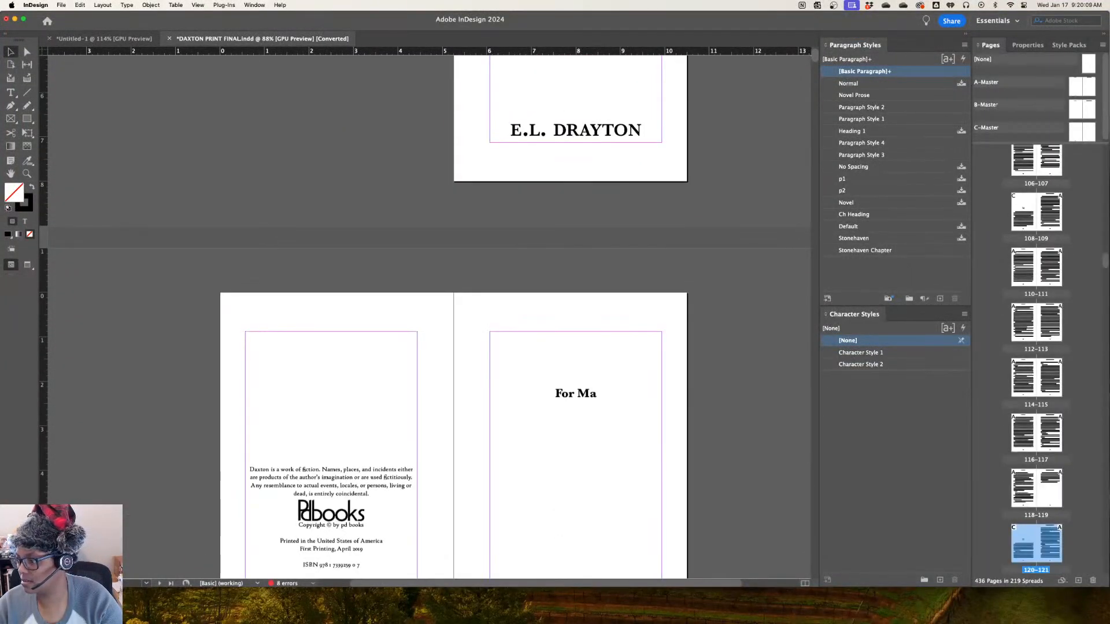
{"action": "scroll", "coordinate": [575, 474], "scroll_direction": "down", "scroll_amount": 8}
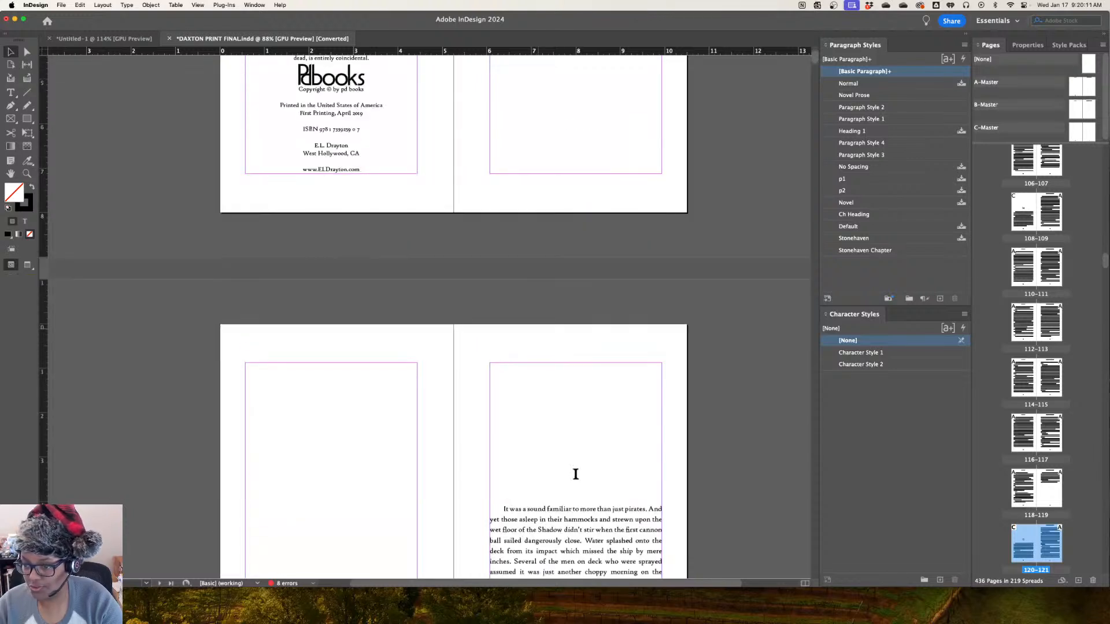
{"action": "scroll", "coordinate": [575, 461], "scroll_direction": "up", "scroll_amount": 6}
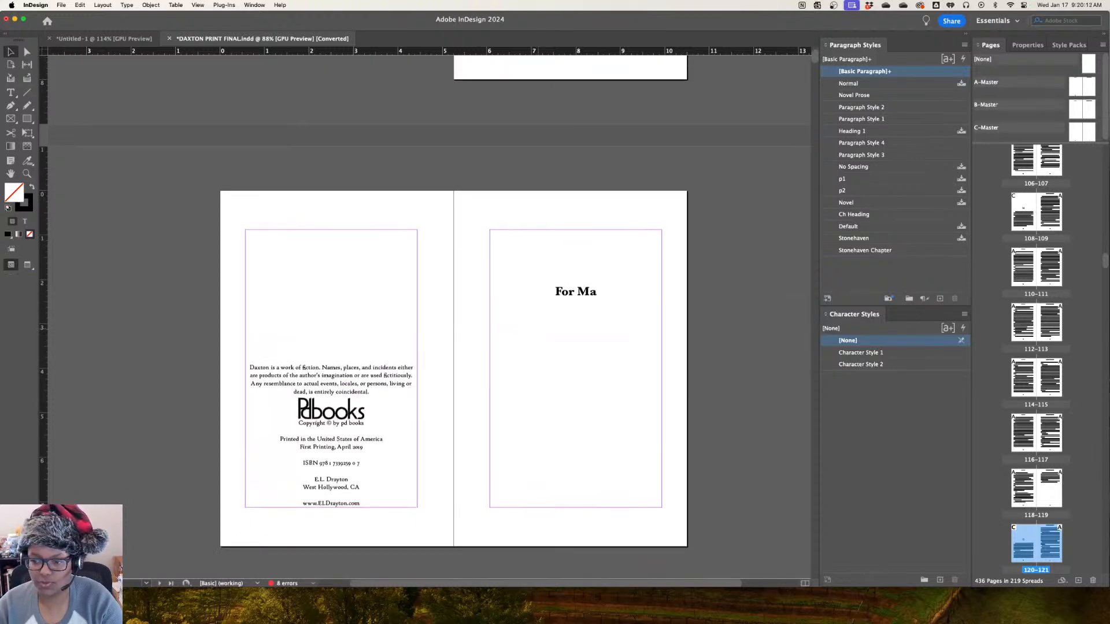
{"action": "scroll", "coordinate": [575, 461], "scroll_direction": "down", "scroll_amount": 3}
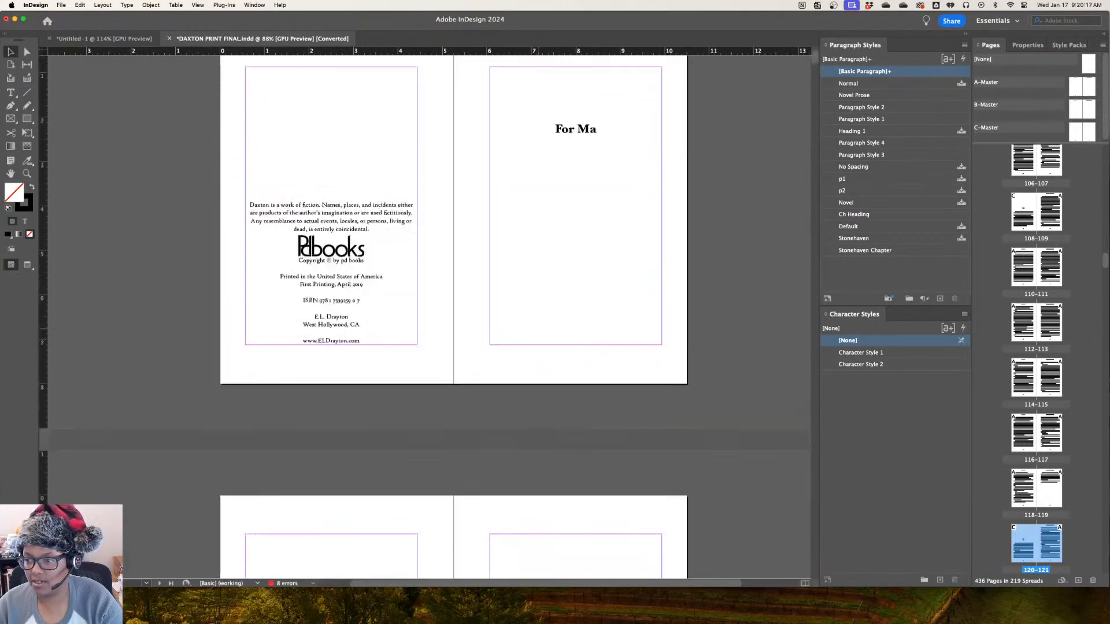
{"action": "scroll", "coordinate": [428, 318], "scroll_direction": "up", "scroll_amount": 3}
{"action": "scroll", "coordinate": [576, 383], "scroll_direction": "down", "scroll_amount": 15}
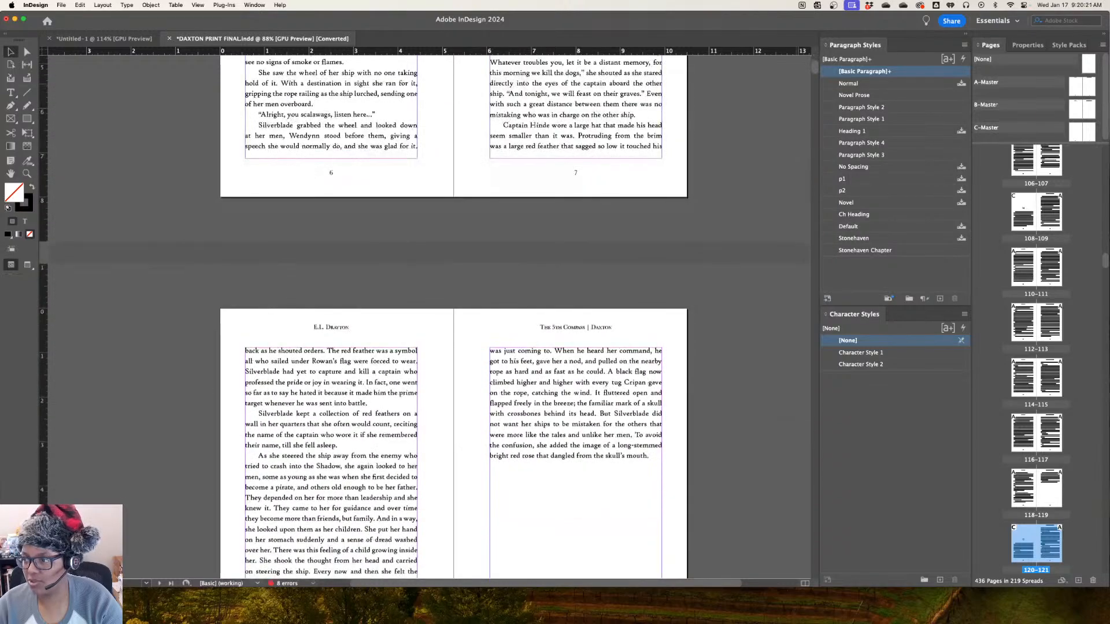
Examine the book's back matter, from the Learn More page through the Eternal Forest preview and About the Author to the final page
{"action": "left_click_drag", "start_coordinate": [815, 67], "coordinate": [815, 540]}
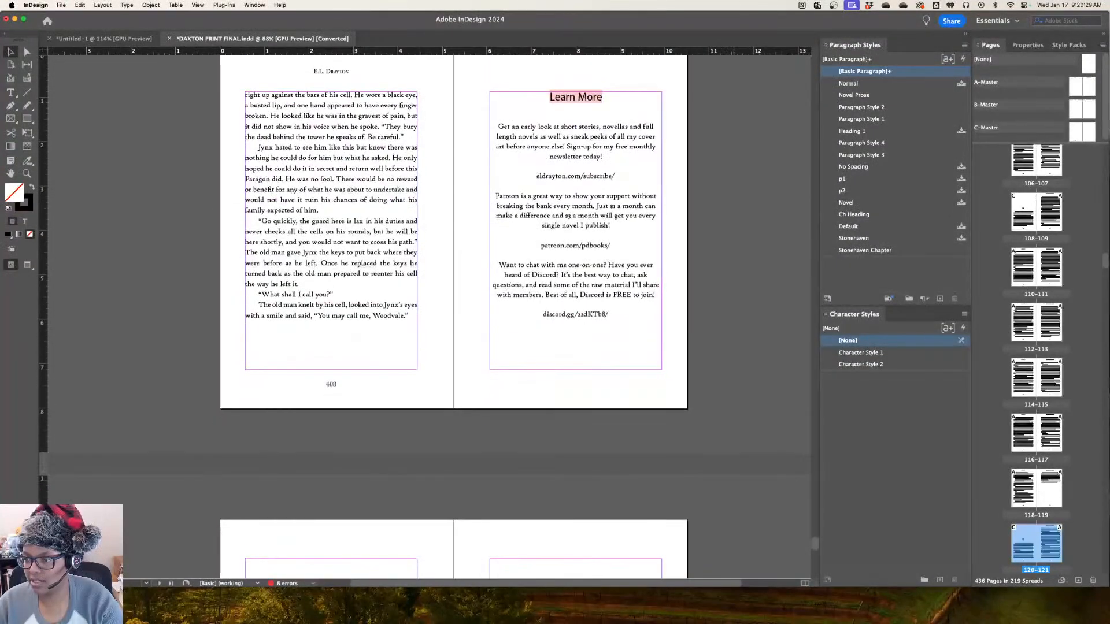
{"action": "scroll", "coordinate": [734, 454], "scroll_direction": "up", "scroll_amount": 4}
{"action": "scroll", "coordinate": [735, 454], "scroll_direction": "down", "scroll_amount": 12}
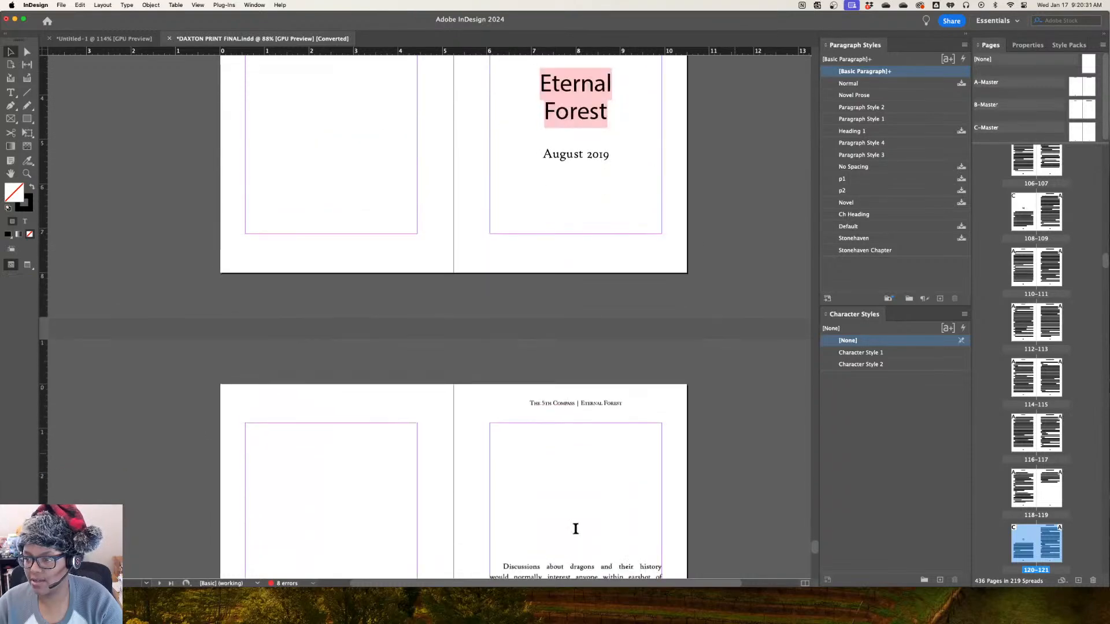
{"action": "scroll", "coordinate": [575, 529], "scroll_direction": "down", "scroll_amount": 10}
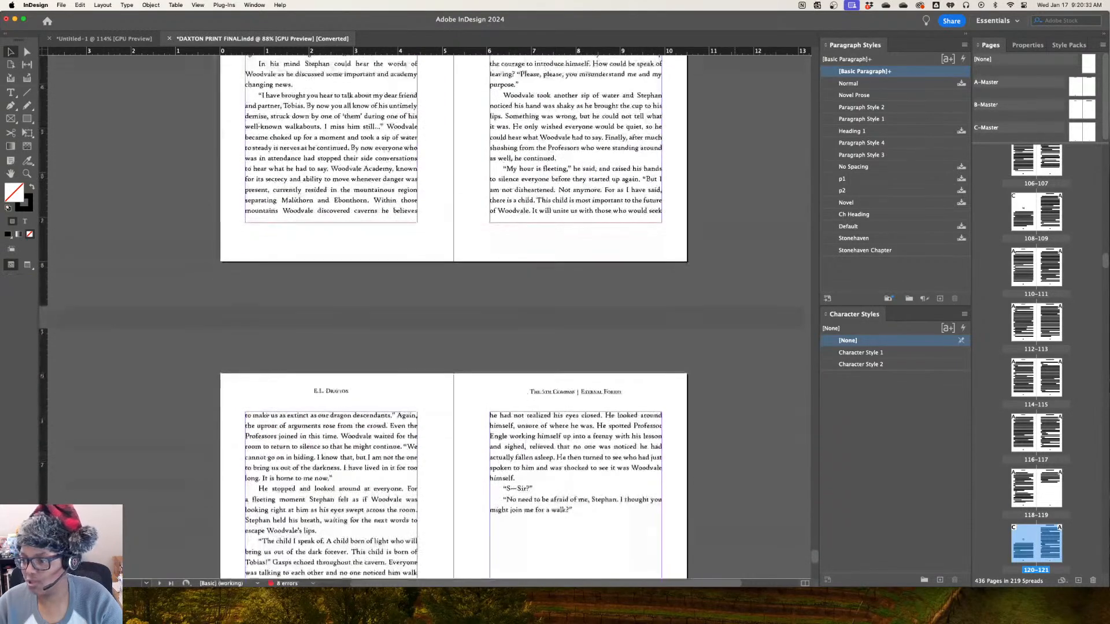
{"action": "scroll", "coordinate": [574, 341], "scroll_direction": "down", "scroll_amount": 15}
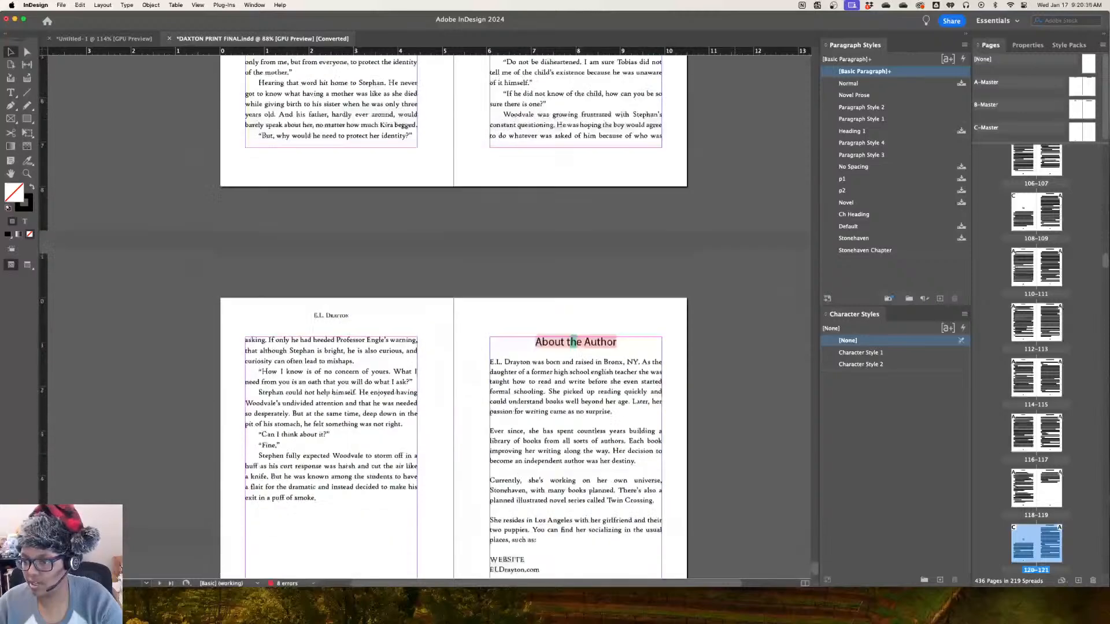
{"action": "scroll", "coordinate": [574, 341], "scroll_direction": "down", "scroll_amount": 5}
{"action": "scroll", "coordinate": [574, 342], "scroll_direction": "up", "scroll_amount": 4}
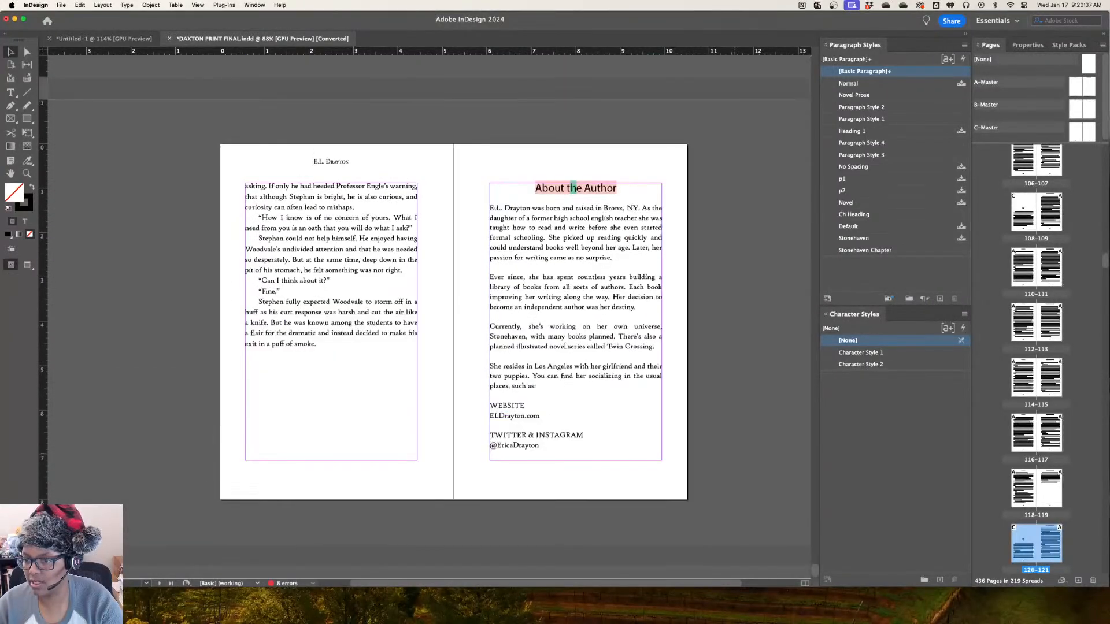
{"action": "scroll", "coordinate": [574, 188], "scroll_direction": "down", "scroll_amount": 5}
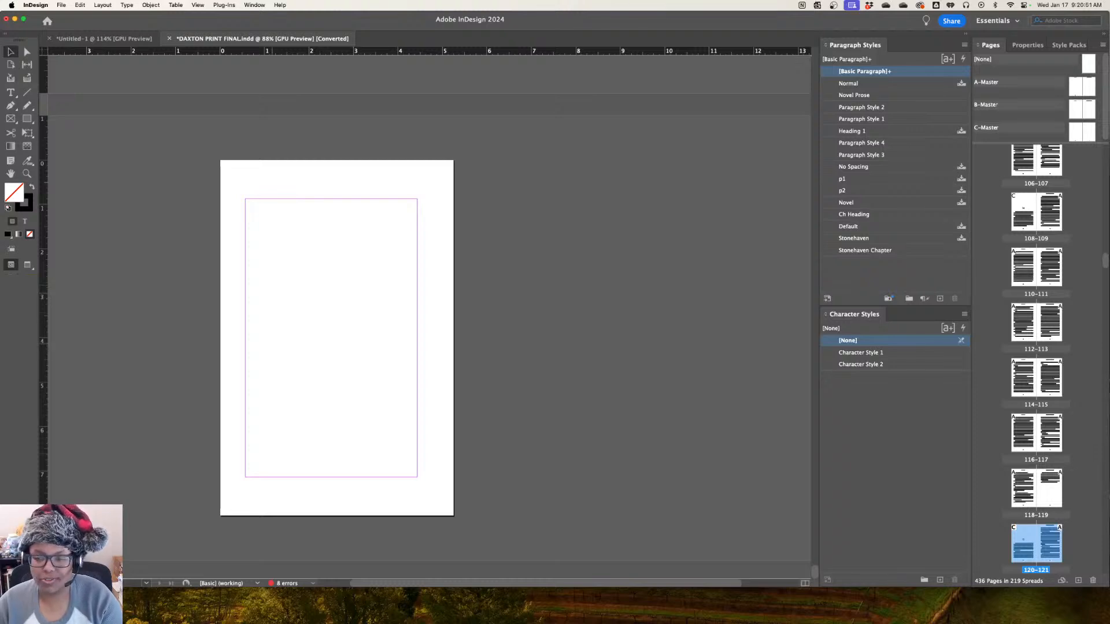
Look back through the chapter spreads, and display the A-Master and B-Master parent spreads to examine their running headers
{"action": "key", "text": "super+d"}
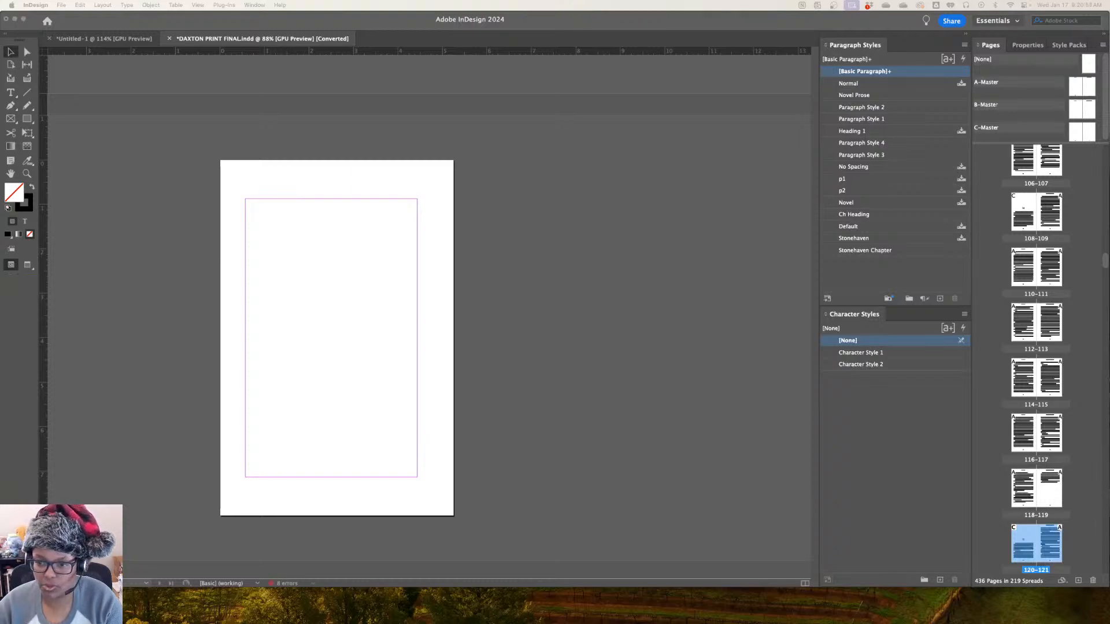
{"action": "scroll", "coordinate": [429, 317], "scroll_direction": "up", "scroll_amount": 20}
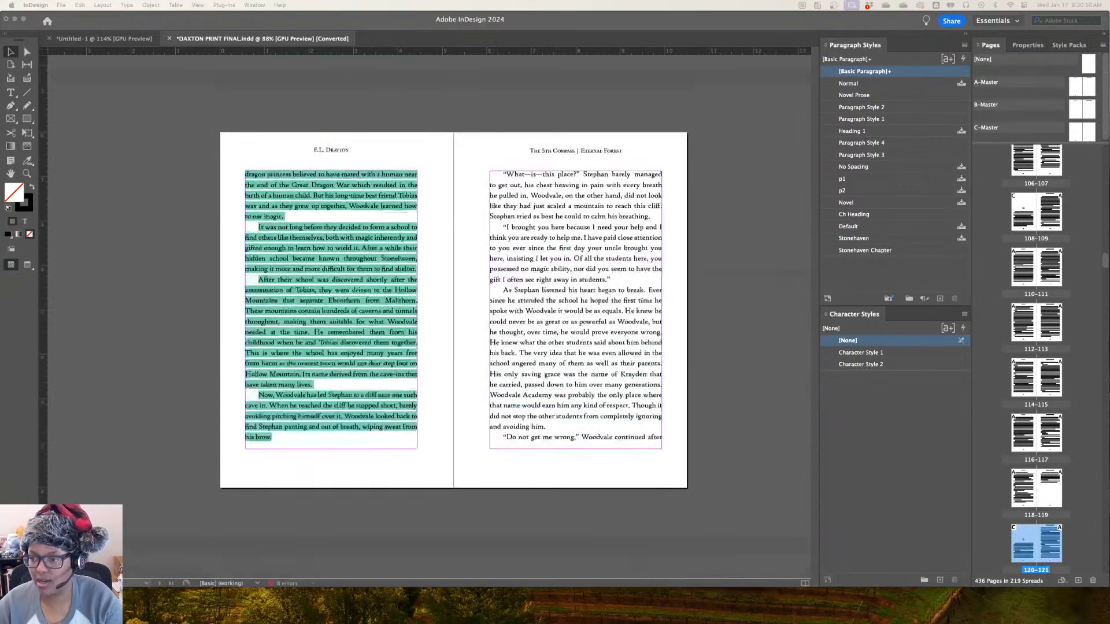
{"action": "scroll", "coordinate": [429, 317], "scroll_direction": "up", "scroll_amount": 10}
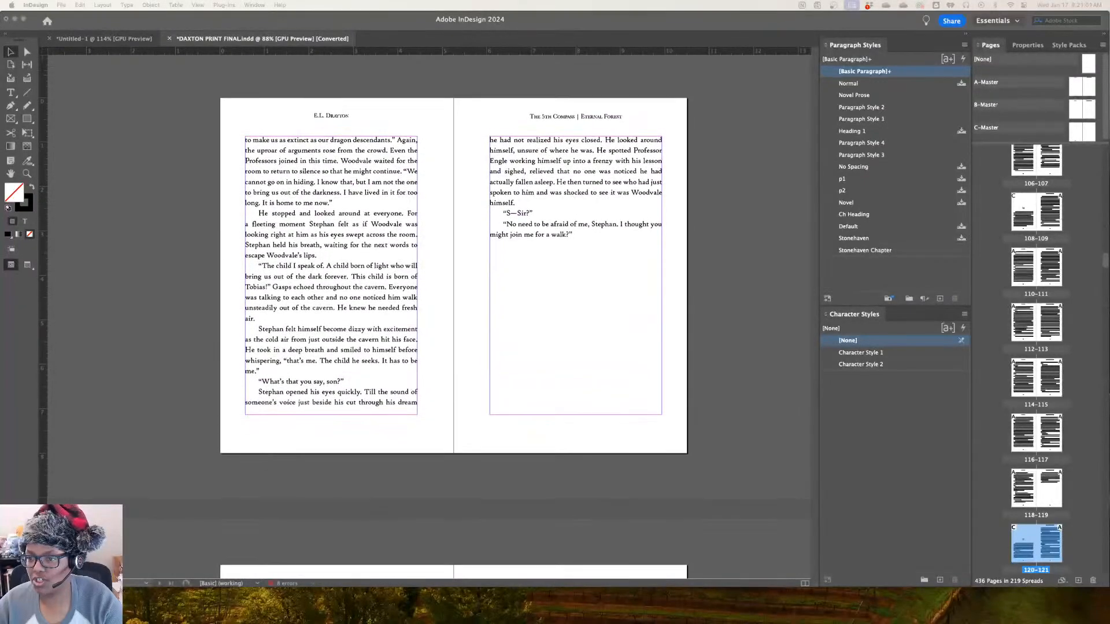
{"action": "scroll", "coordinate": [454, 317], "scroll_direction": "up", "scroll_amount": 15}
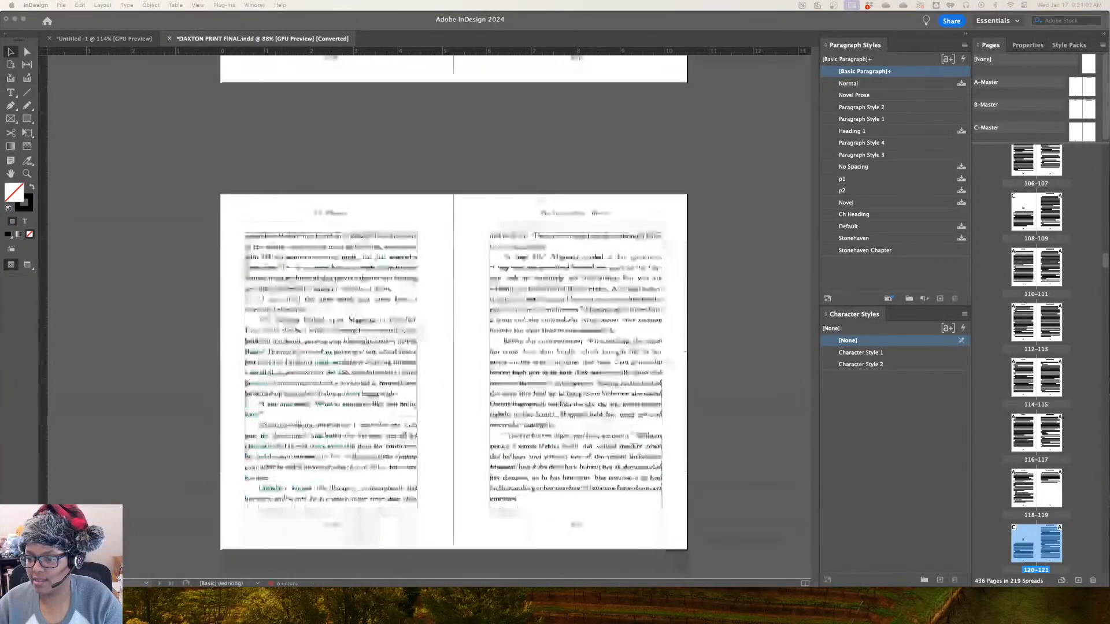
{"action": "scroll", "coordinate": [454, 317], "scroll_direction": "down", "scroll_amount": 5}
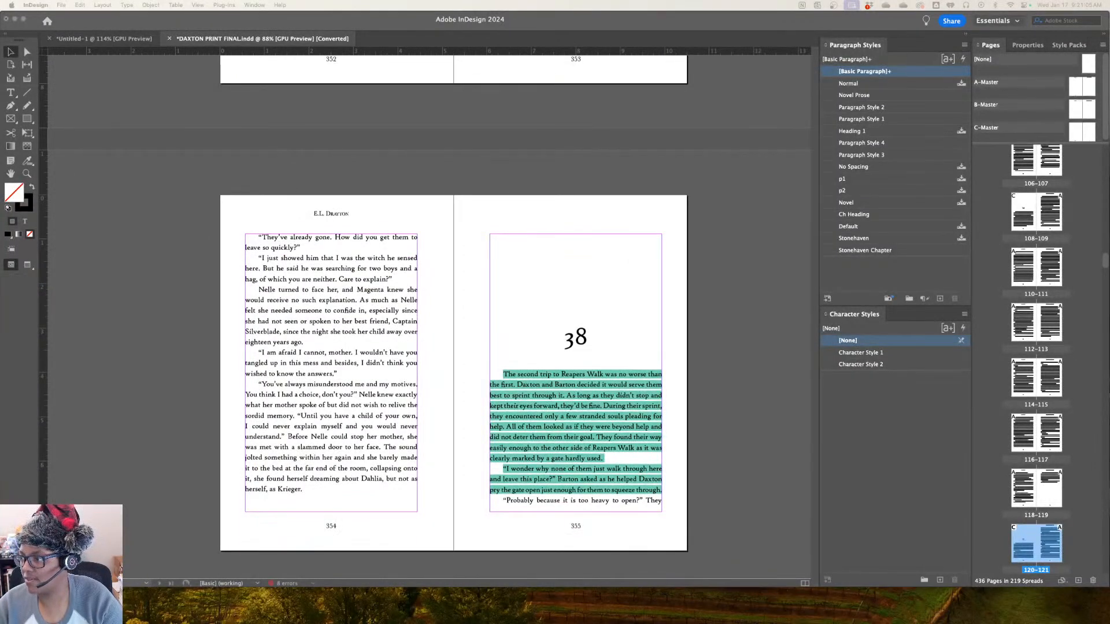
{"action": "double_click", "coordinate": [1075, 86]}
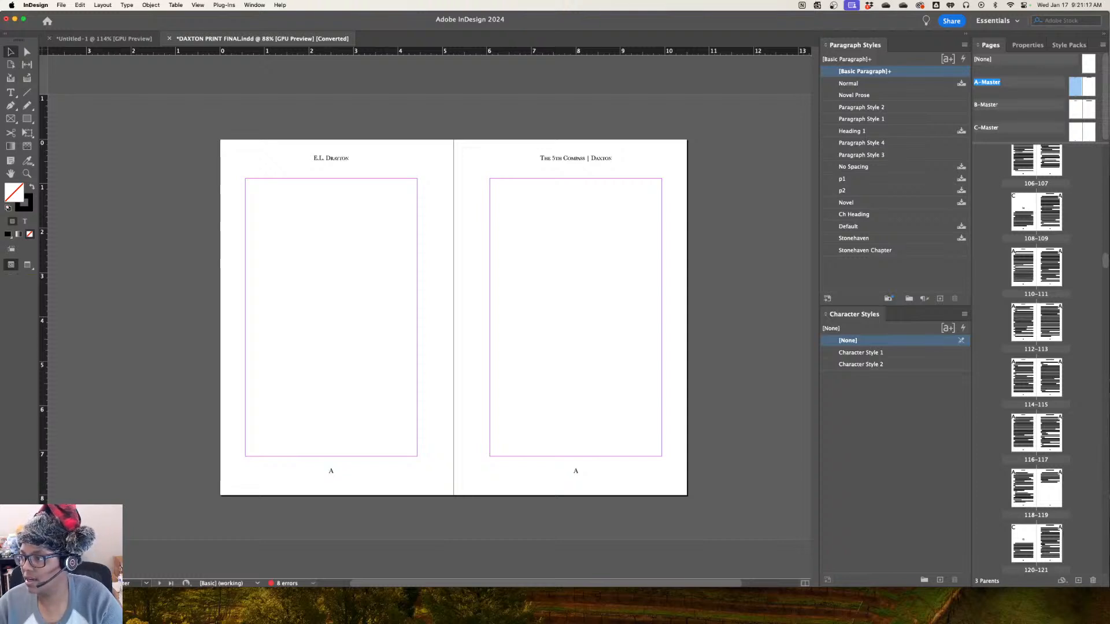
{"action": "double_click", "coordinate": [1075, 109]}
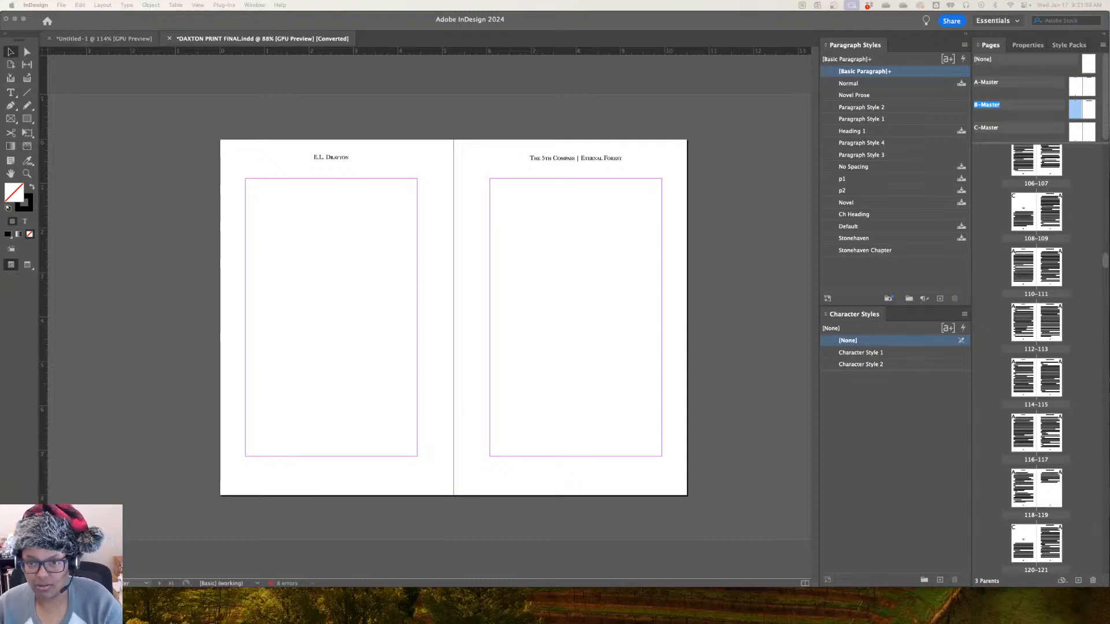
Start an Adobe PDF (Print) export of the book named DAXTON PRINT 6x9 FINAL 1.17.24 in the Downloads folder
{"action": "left_click", "coordinate": [139, 86]}
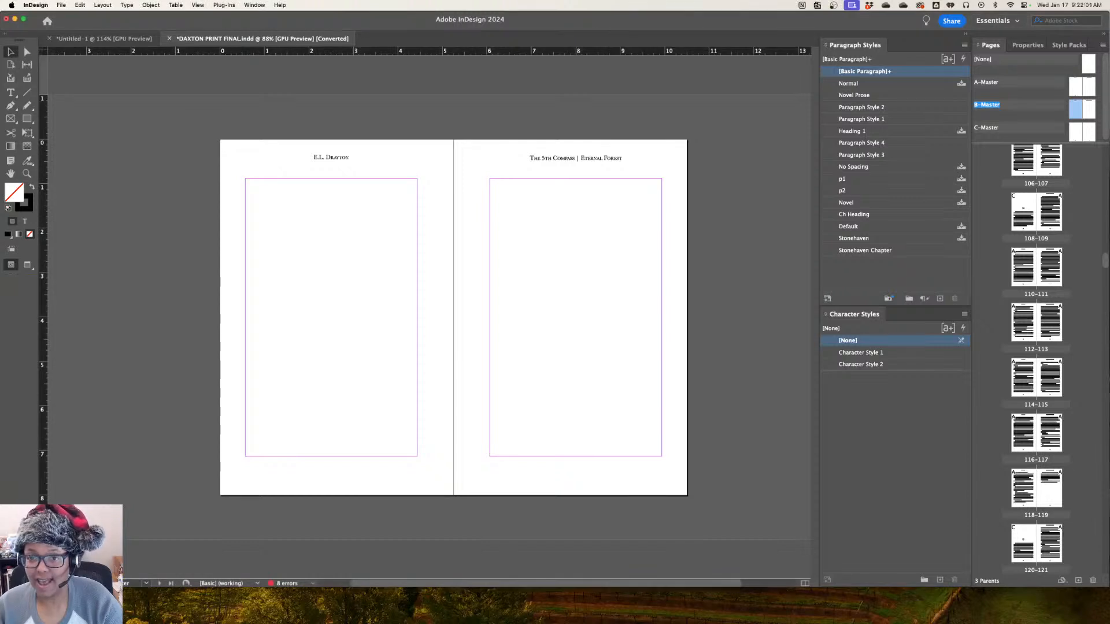
{"action": "left_click", "coordinate": [61, 5]}
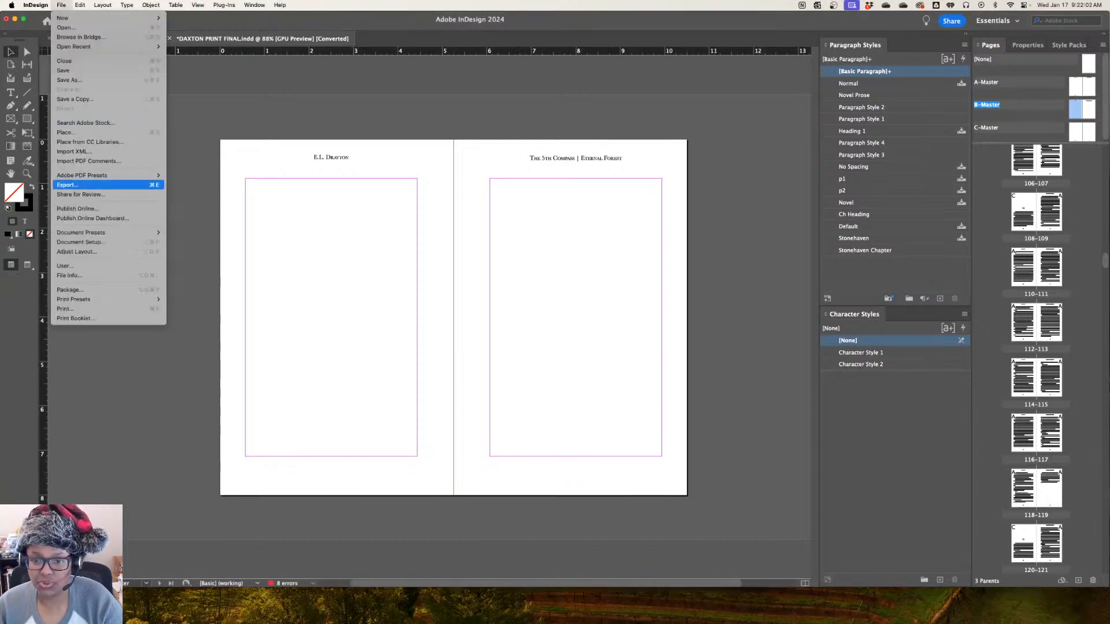
{"action": "left_click", "coordinate": [68, 185]}
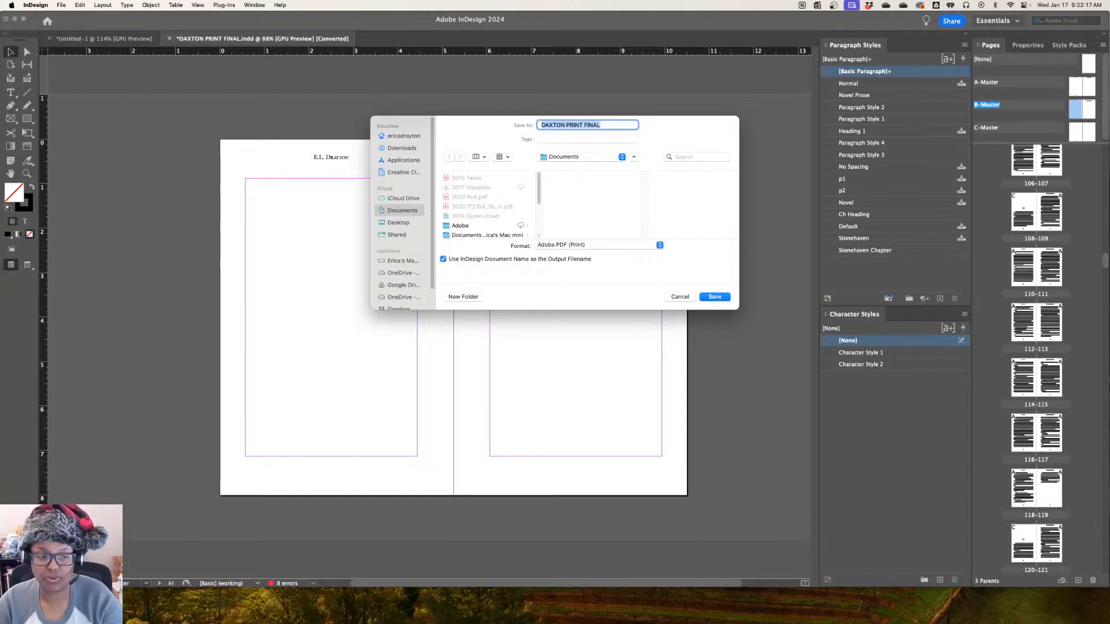
{"action": "key", "text": "Right"}
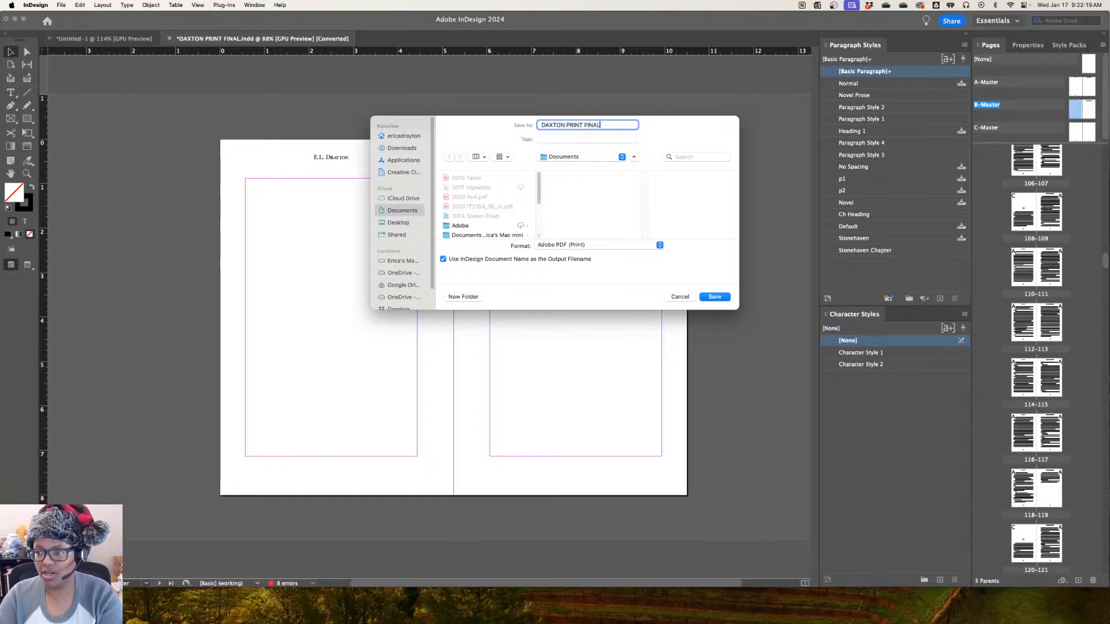
{"action": "left_click", "coordinate": [584, 124]}
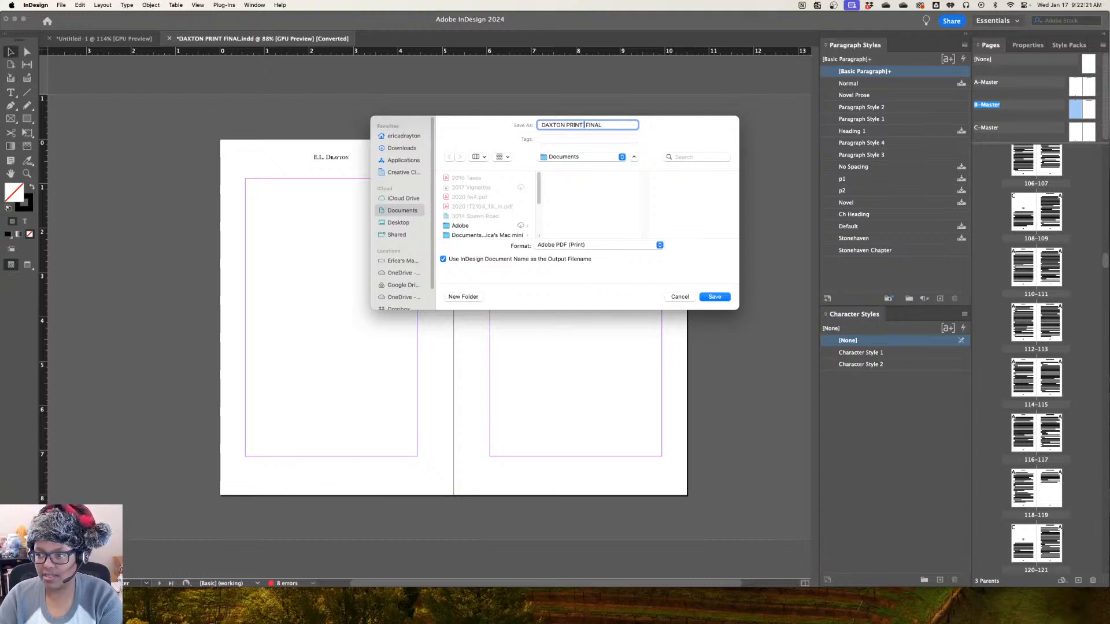
{"action": "type", "text": "6x9"}
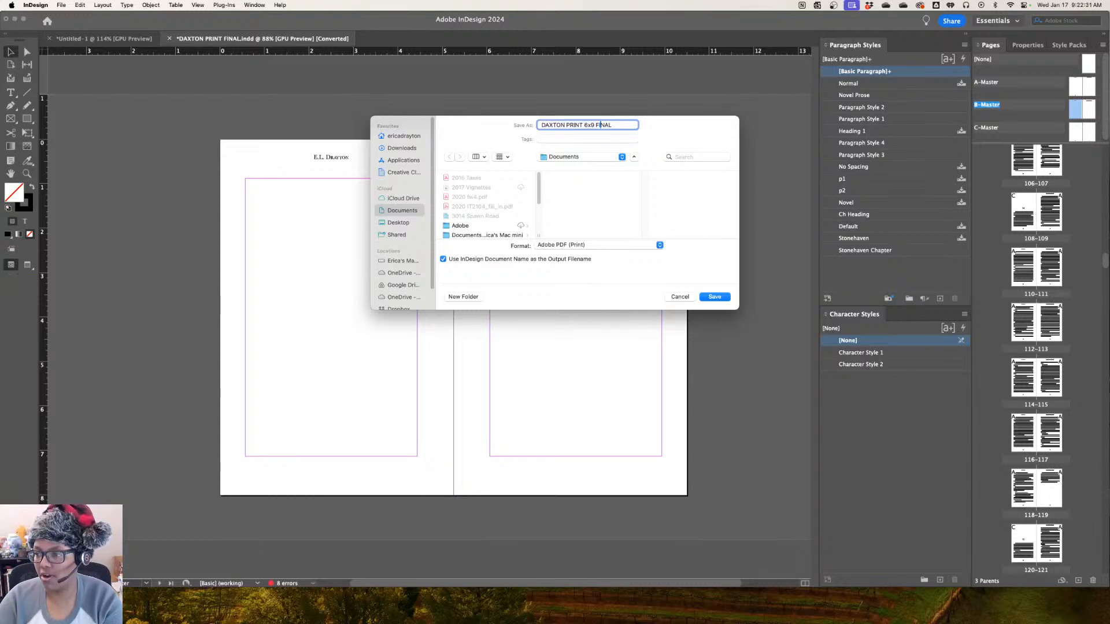
{"action": "type", "text": "1.17.24"}
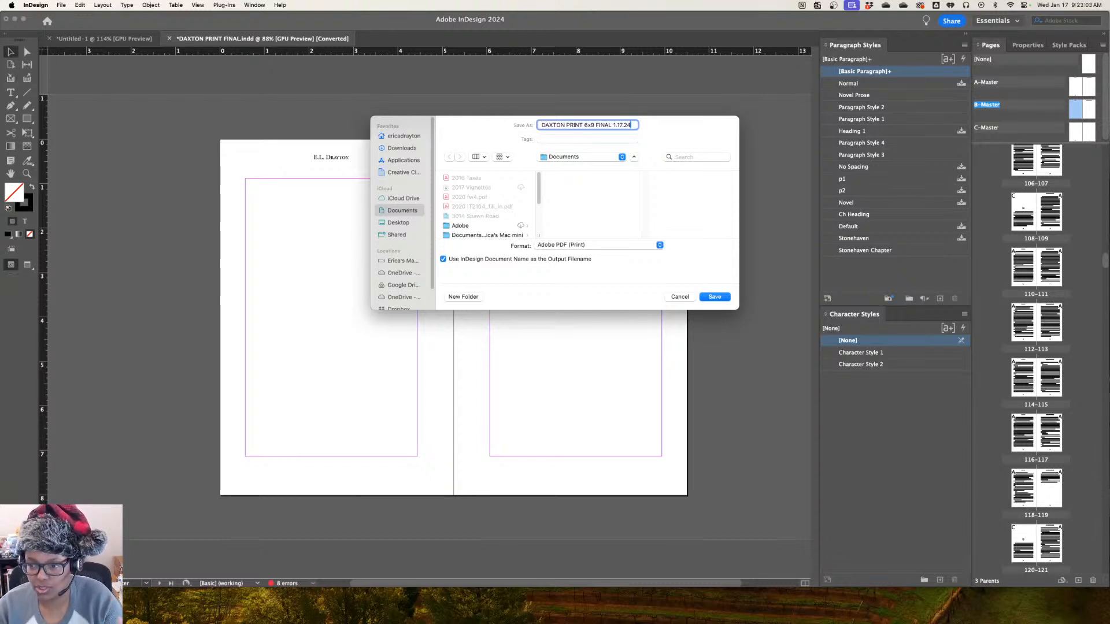
{"action": "left_click", "coordinate": [401, 148]}
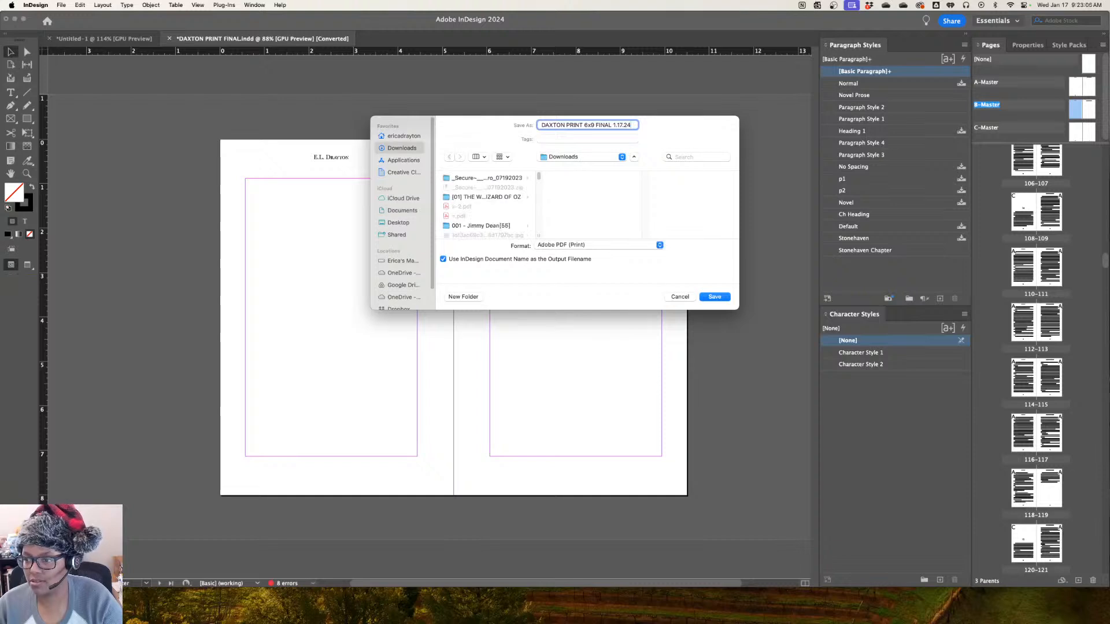
{"action": "key", "text": "Return"}
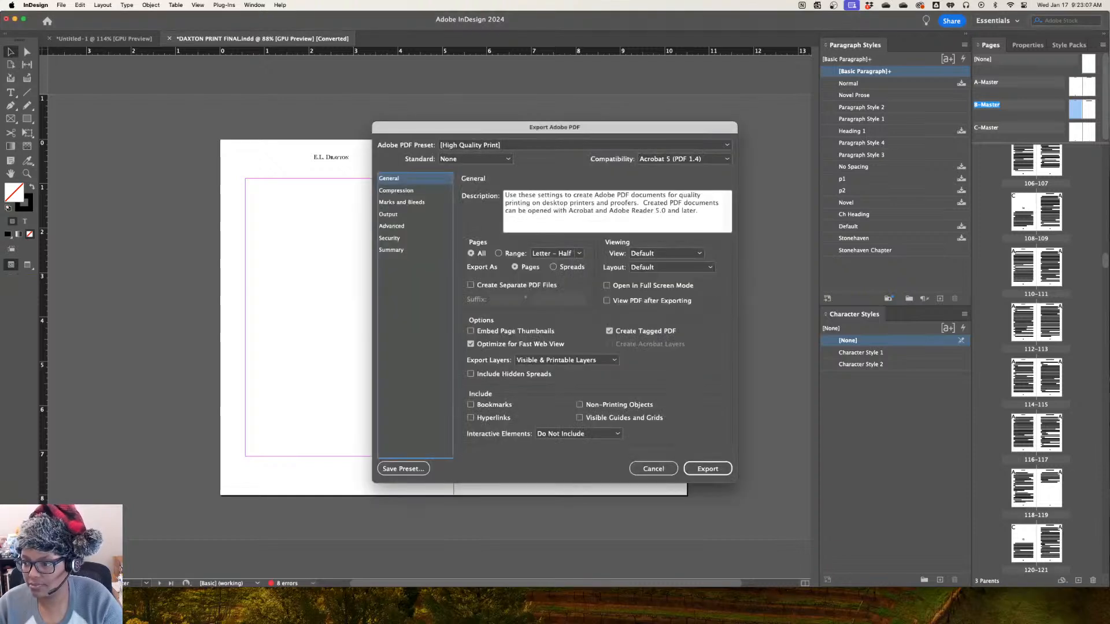
Set the PDF compatibility to Acrobat 8/9 (PDF 1.7) and export the book, accepting the missing fonts and links
{"action": "left_click", "coordinate": [685, 159]}
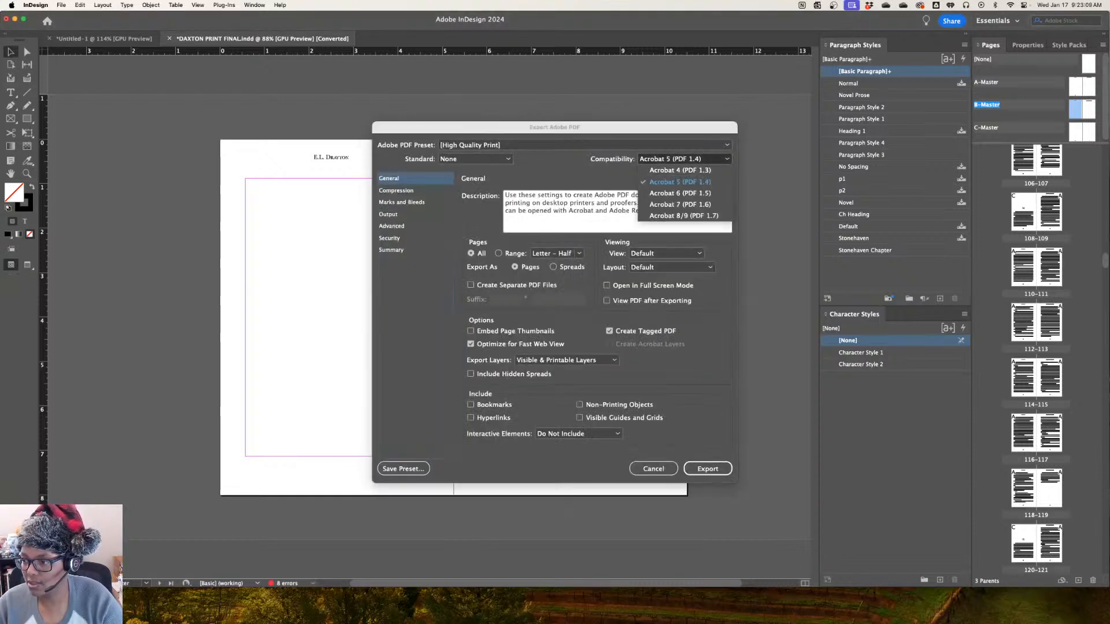
{"action": "left_click", "coordinate": [685, 216]}
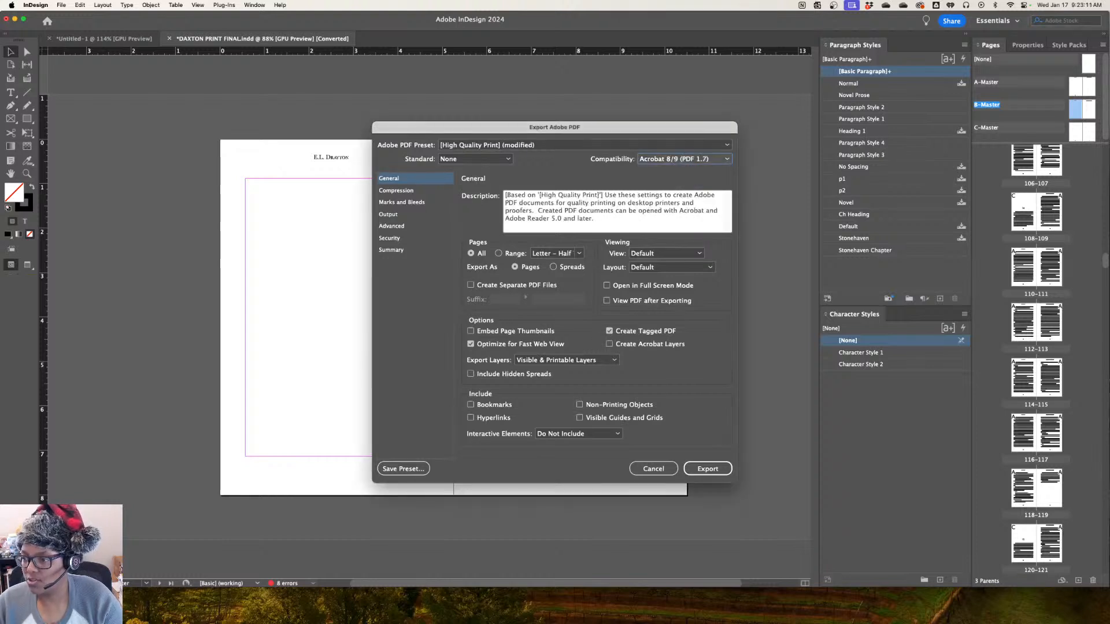
{"action": "key", "text": "Return"}
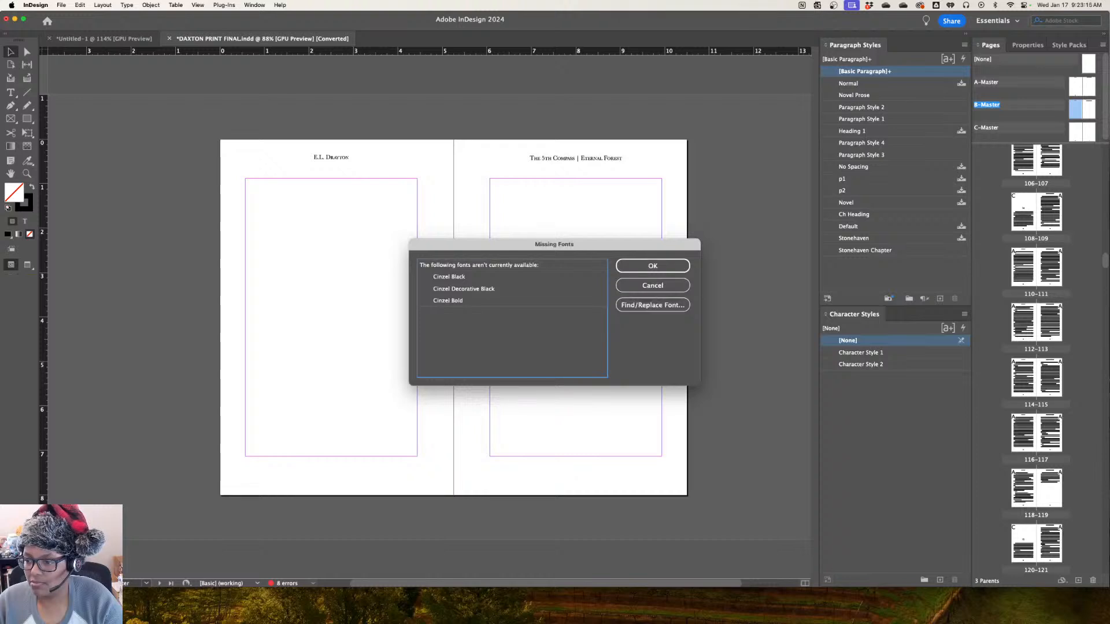
{"action": "key", "text": "Return"}
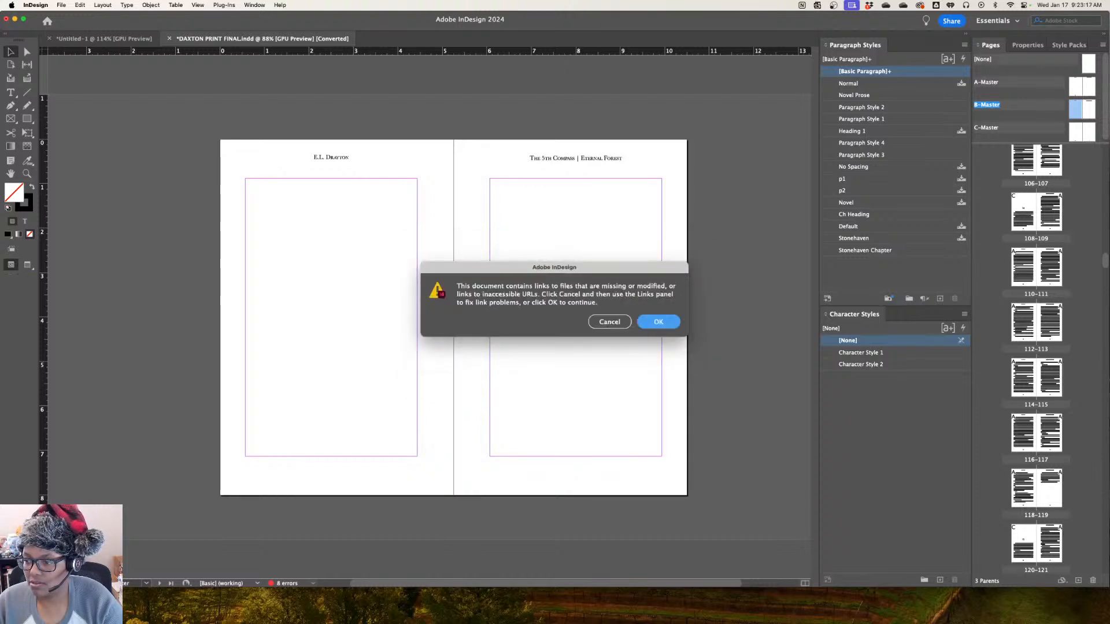
{"action": "key", "text": "Return"}
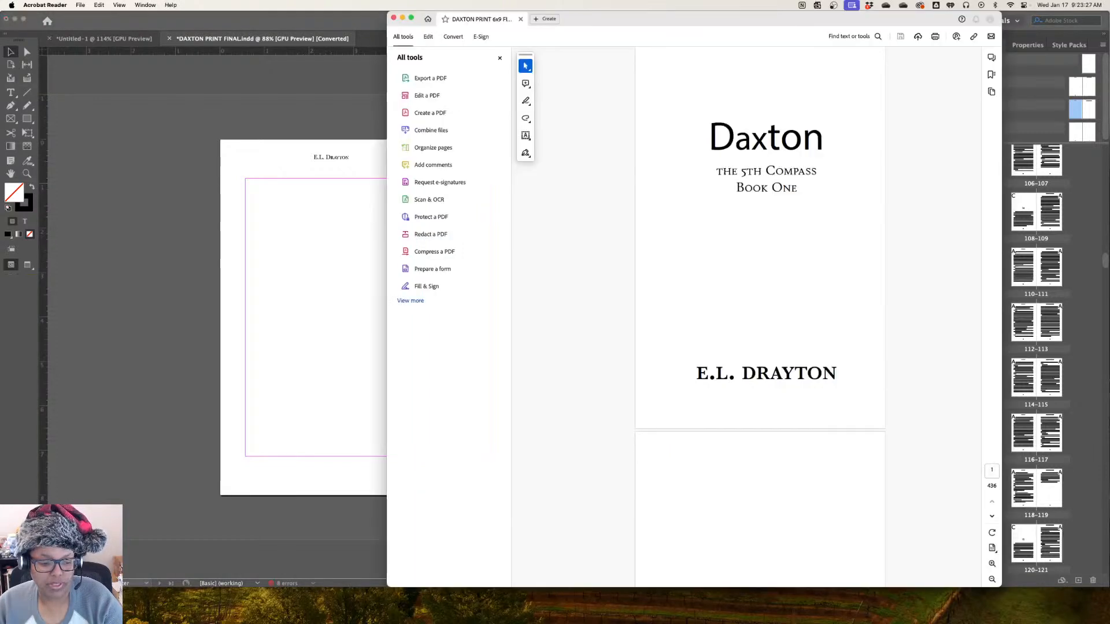
In Acrobat Reader, display the exported Daxton PDF in two-page view with the cover page shown separately, and close the All tools pane
{"action": "left_click_drag", "start_coordinate": [694, 19], "coordinate": [447, 19]}
{"action": "scroll", "coordinate": [513, 317], "scroll_direction": "down", "scroll_amount": 3}
{"action": "scroll", "coordinate": [513, 317], "scroll_direction": "down", "scroll_amount": 3}
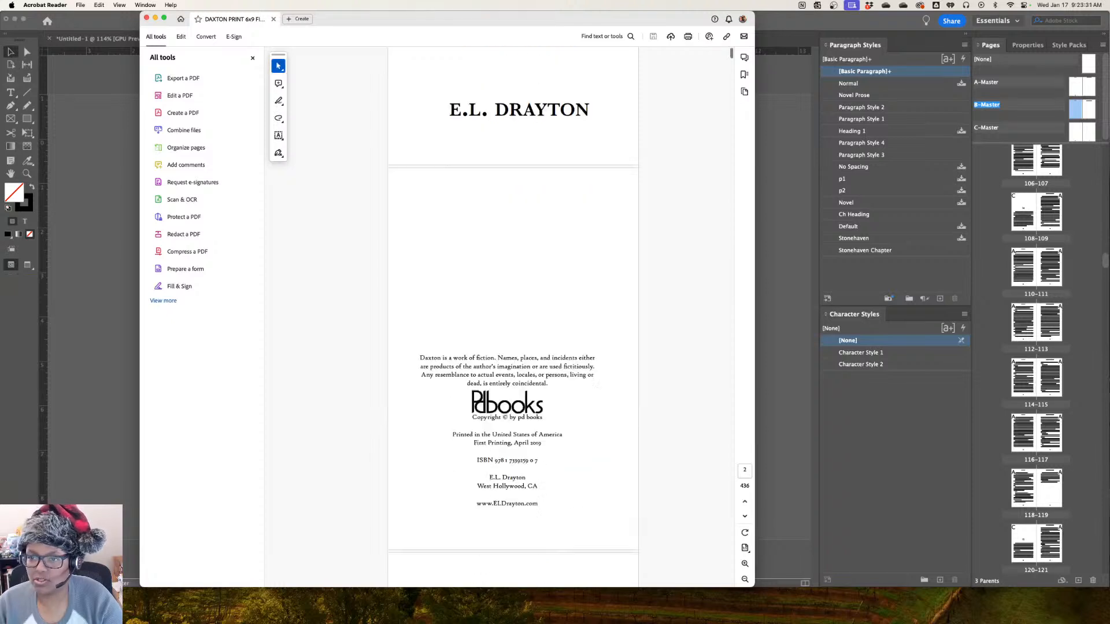
{"action": "left_click", "coordinate": [119, 5]}
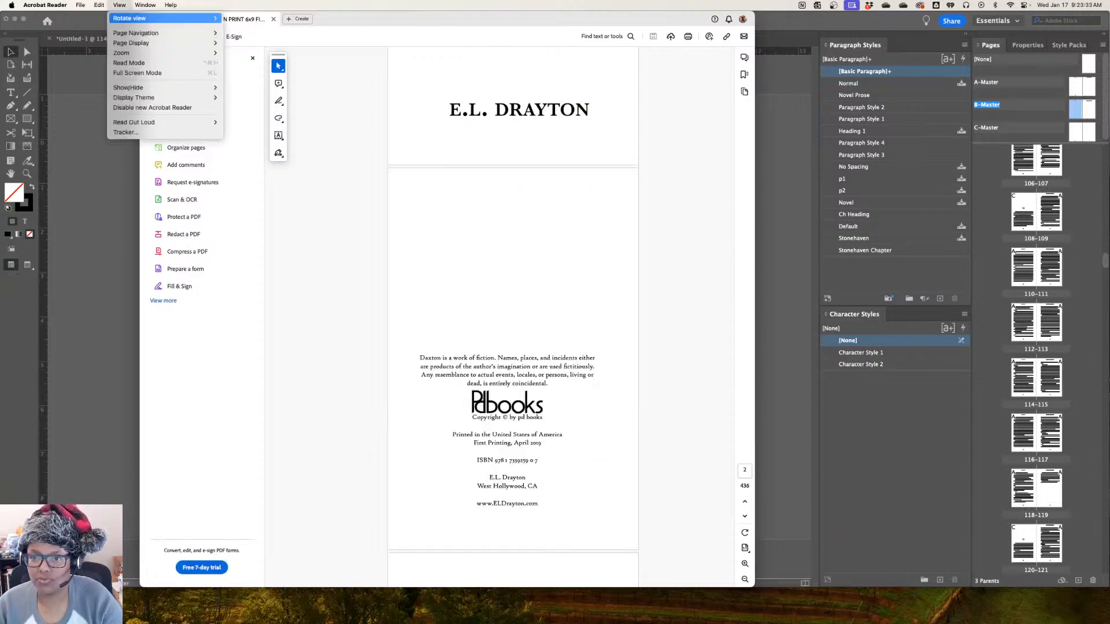
{"action": "mouse_move", "coordinate": [139, 43]}
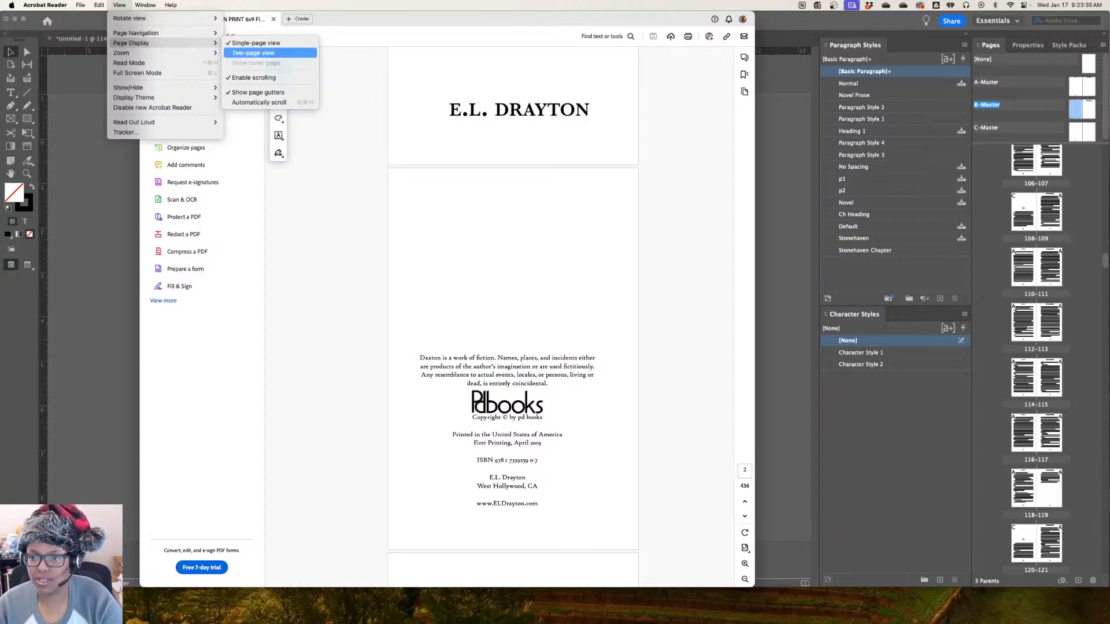
{"action": "left_click", "coordinate": [253, 53]}
{"action": "left_click", "coordinate": [119, 6]}
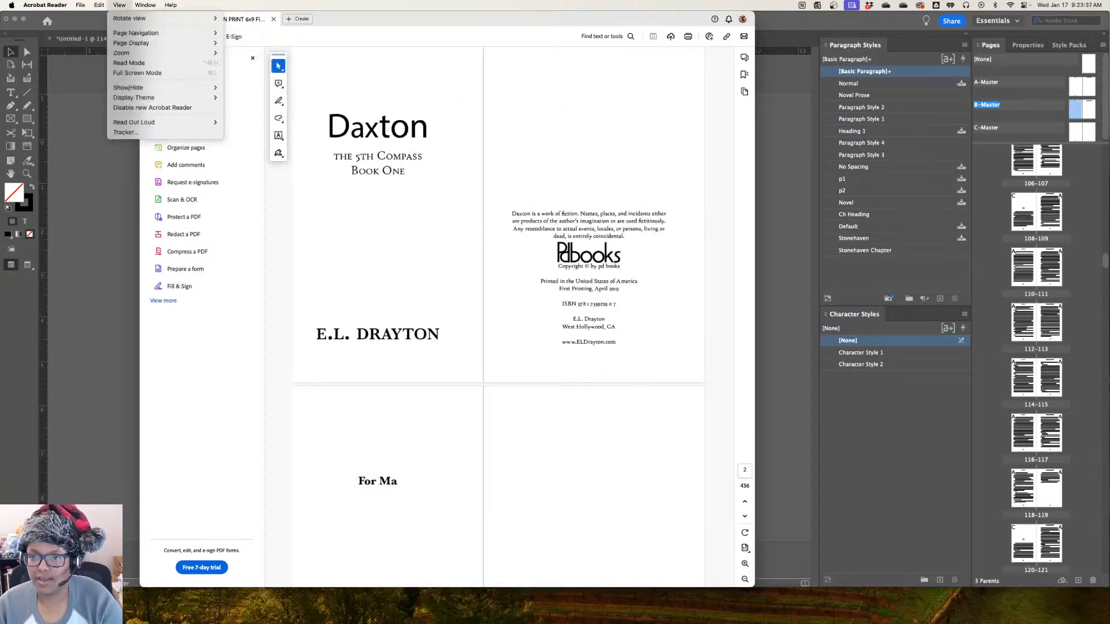
{"action": "mouse_move", "coordinate": [136, 33]}
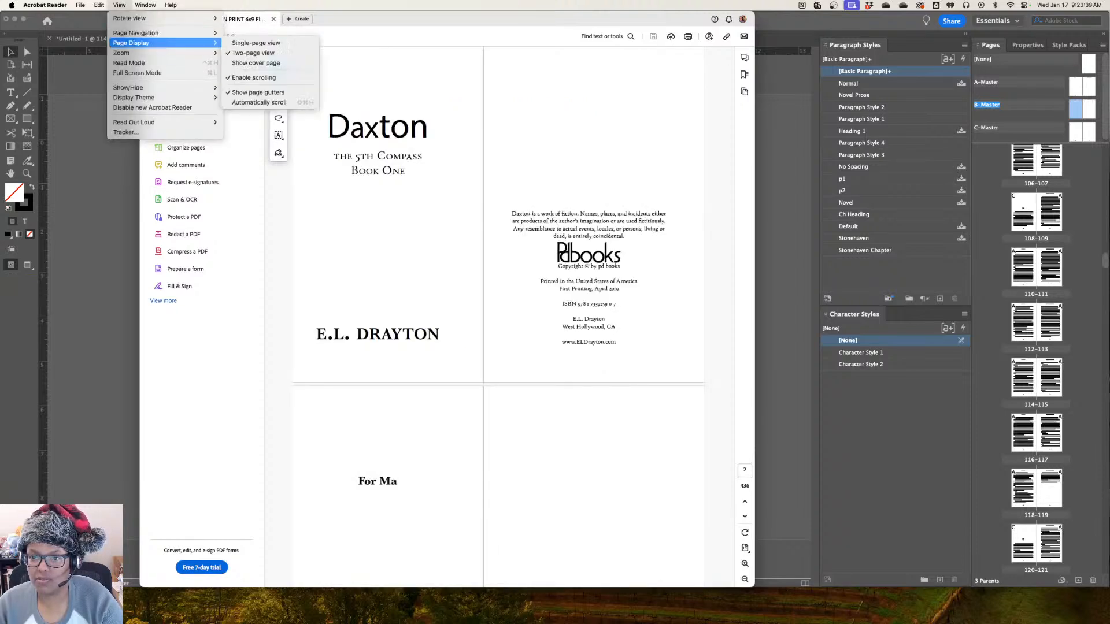
{"action": "left_click", "coordinate": [255, 62]}
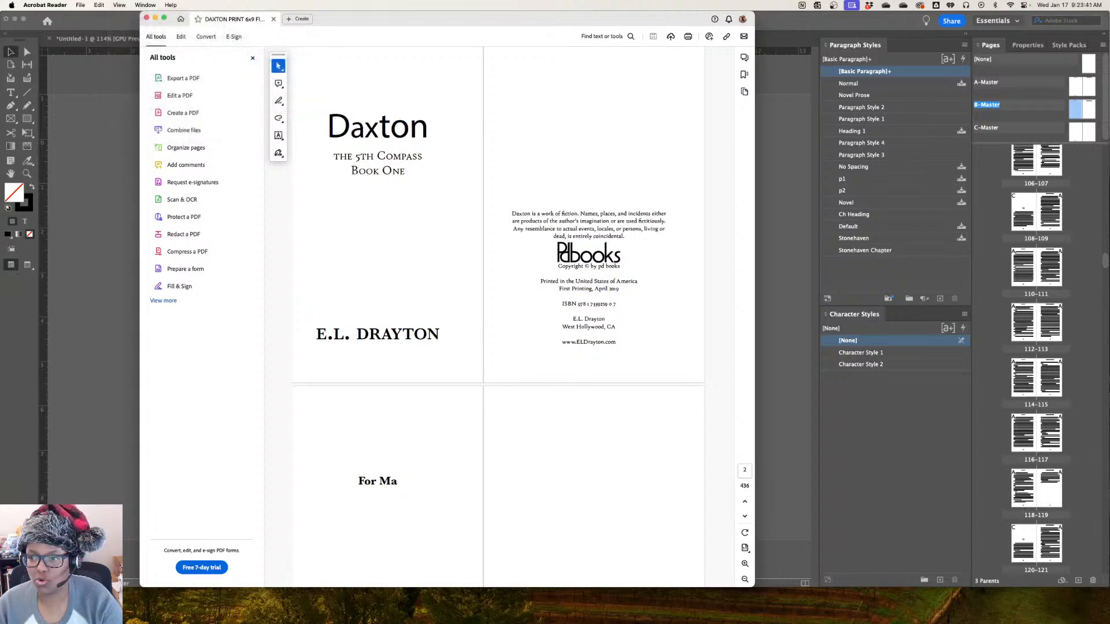
{"action": "scroll", "coordinate": [629, 528], "scroll_direction": "up", "scroll_amount": 5}
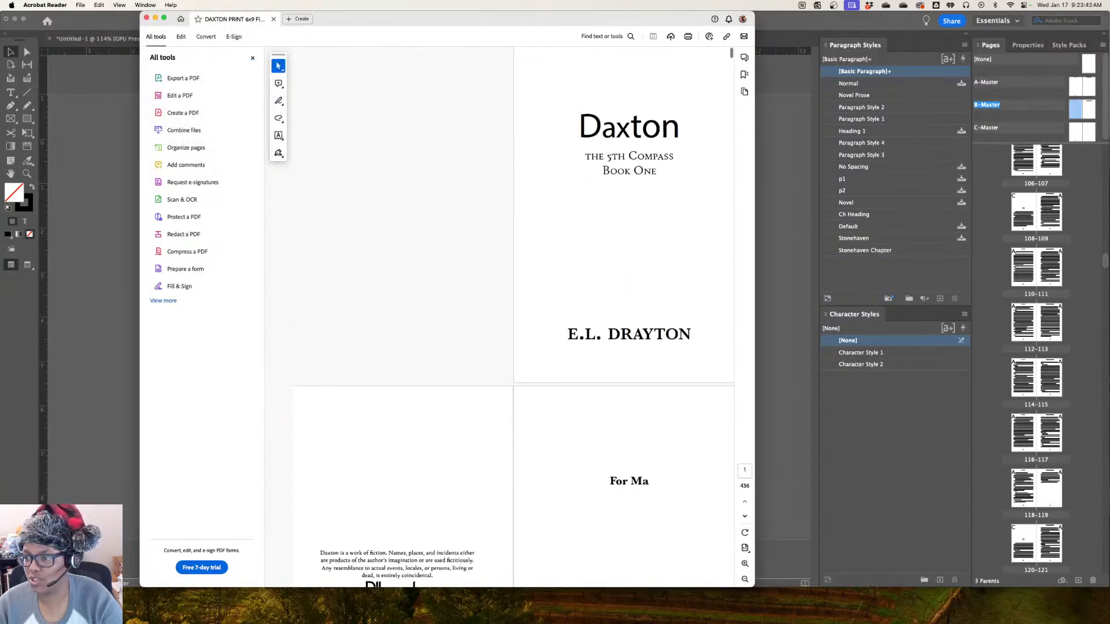
{"action": "scroll", "coordinate": [512, 333], "scroll_direction": "down", "scroll_amount": 1}
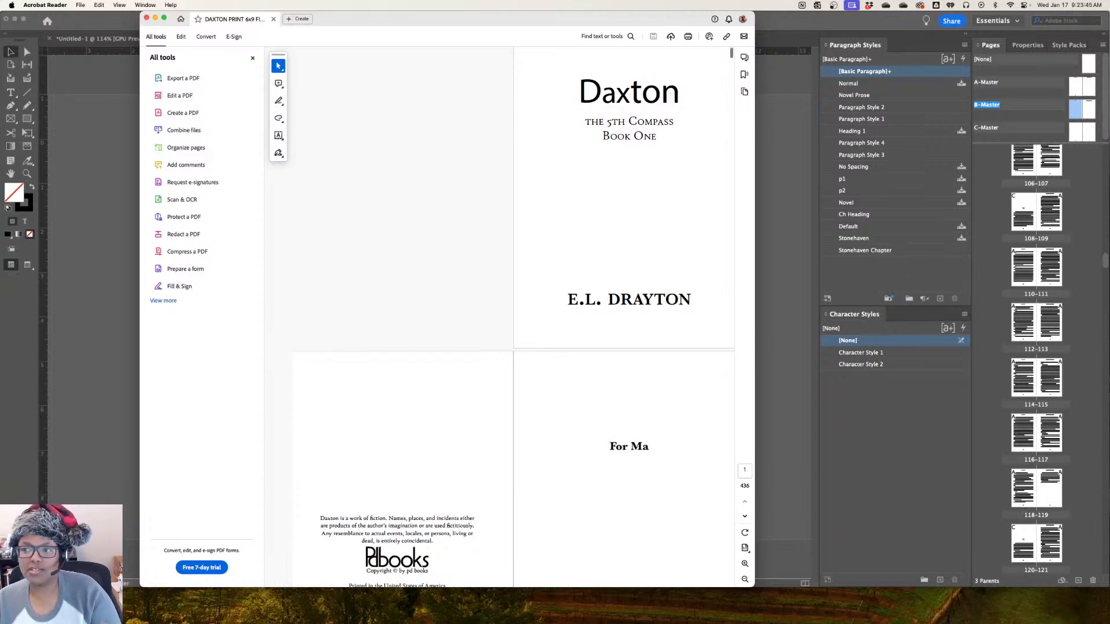
{"action": "left_click", "coordinate": [252, 57]}
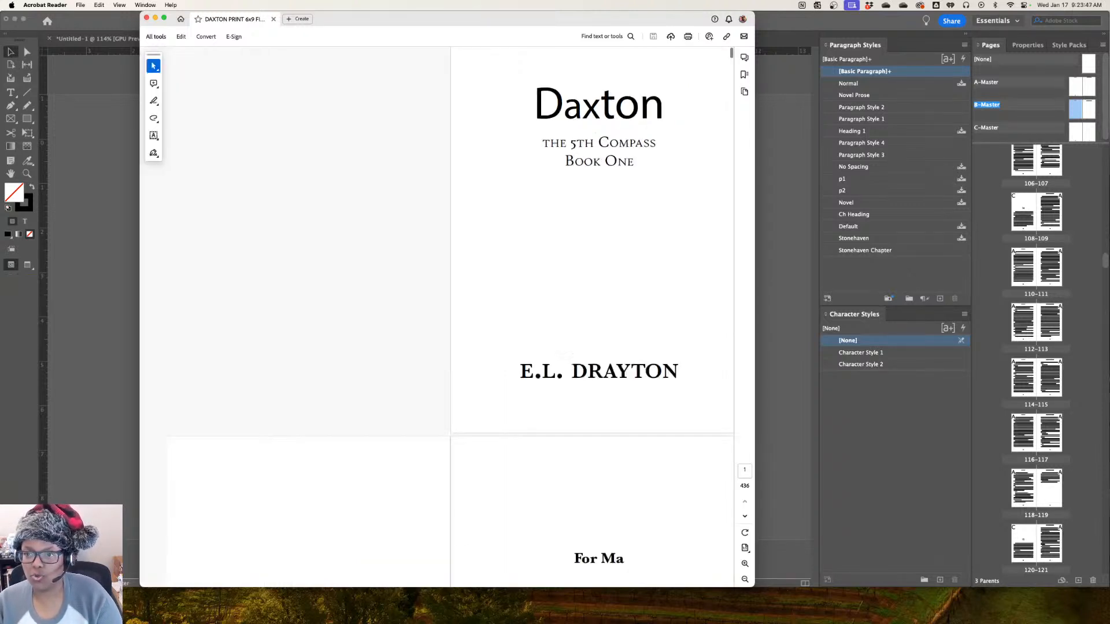
{"action": "left_click_drag", "start_coordinate": [405, 19], "coordinate": [322, 19]}
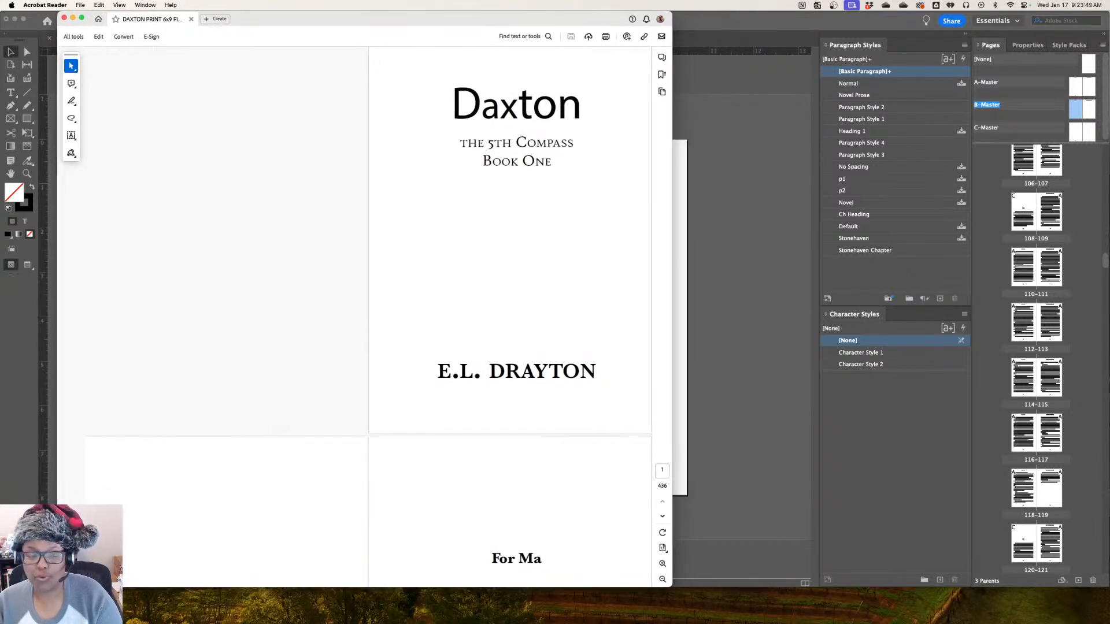
Examine the PDF's title page, copyright and dedication spread, and the opening chapter's spreads with their running headers and page numbers
{"action": "scroll", "coordinate": [368, 317], "scroll_direction": "down", "scroll_amount": 1}
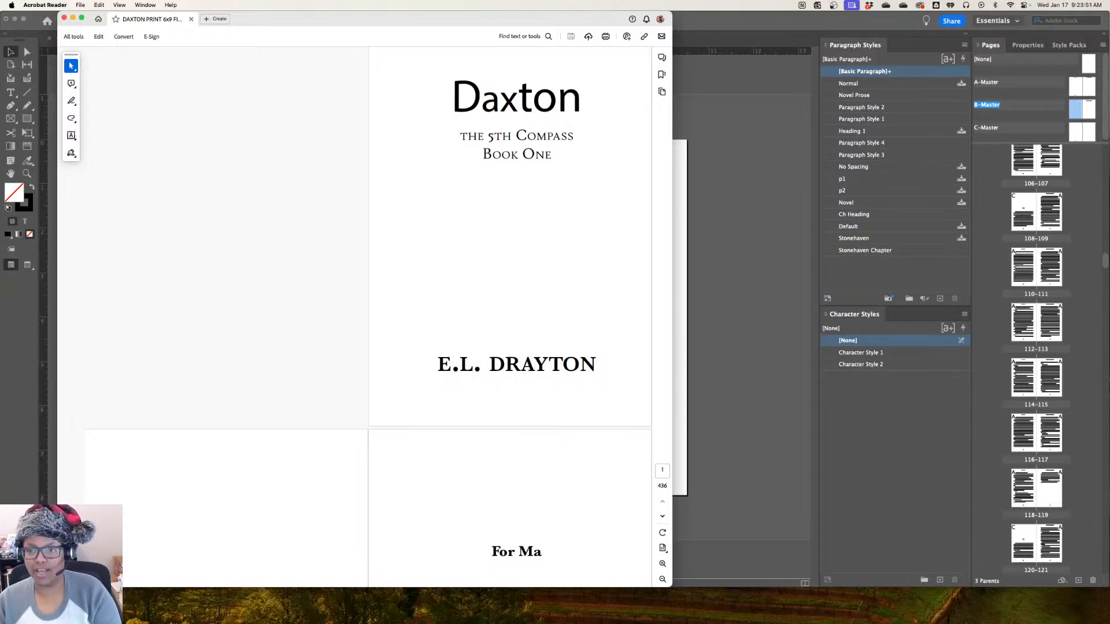
{"action": "scroll", "coordinate": [368, 317], "scroll_direction": "down", "scroll_amount": 10}
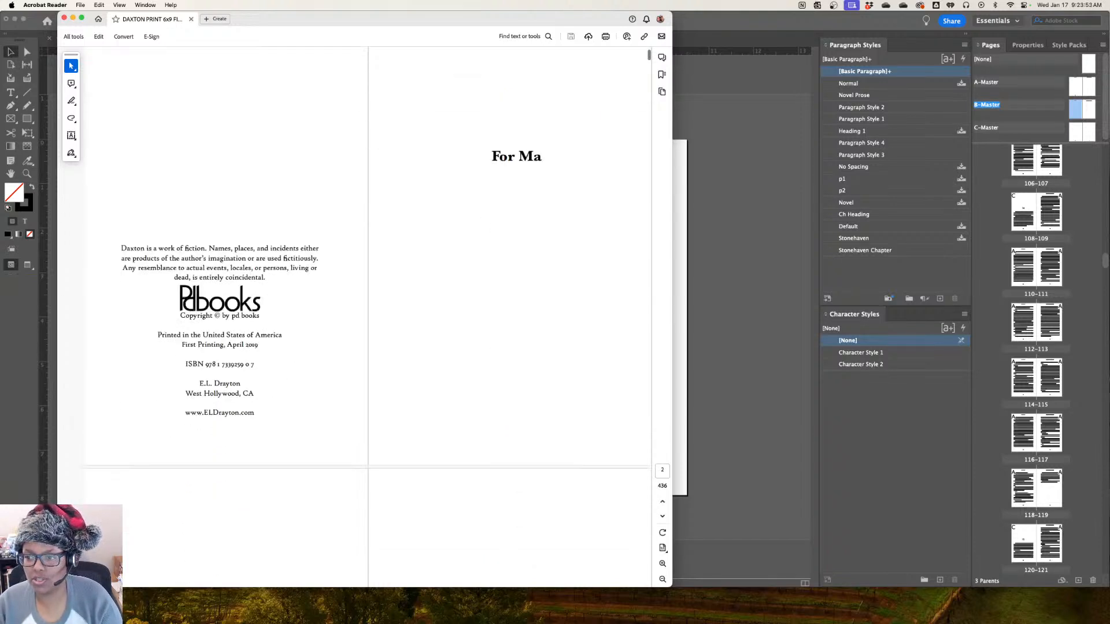
{"action": "scroll", "coordinate": [517, 580], "scroll_direction": "down", "scroll_amount": 2}
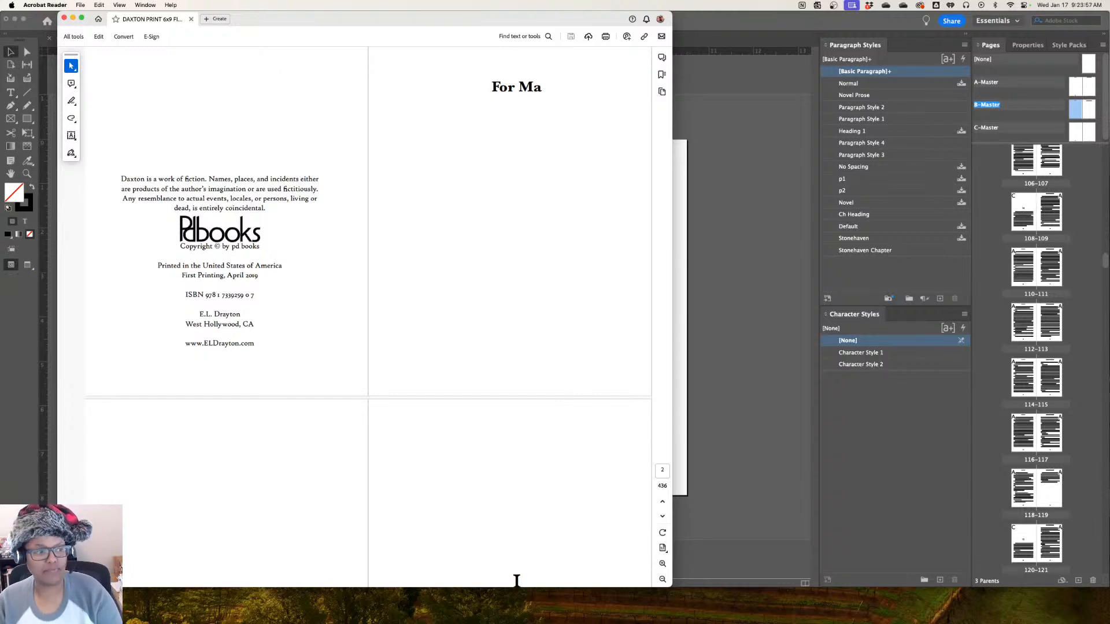
{"action": "scroll", "coordinate": [517, 580], "scroll_direction": "down", "scroll_amount": 10}
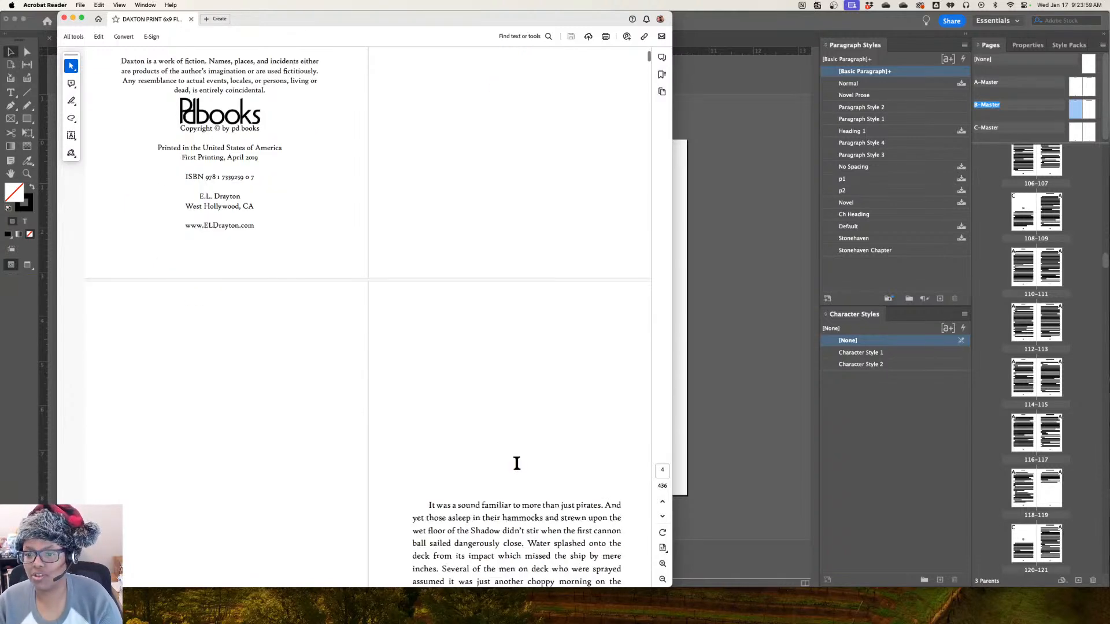
{"action": "scroll", "coordinate": [517, 172], "scroll_direction": "up", "scroll_amount": 10}
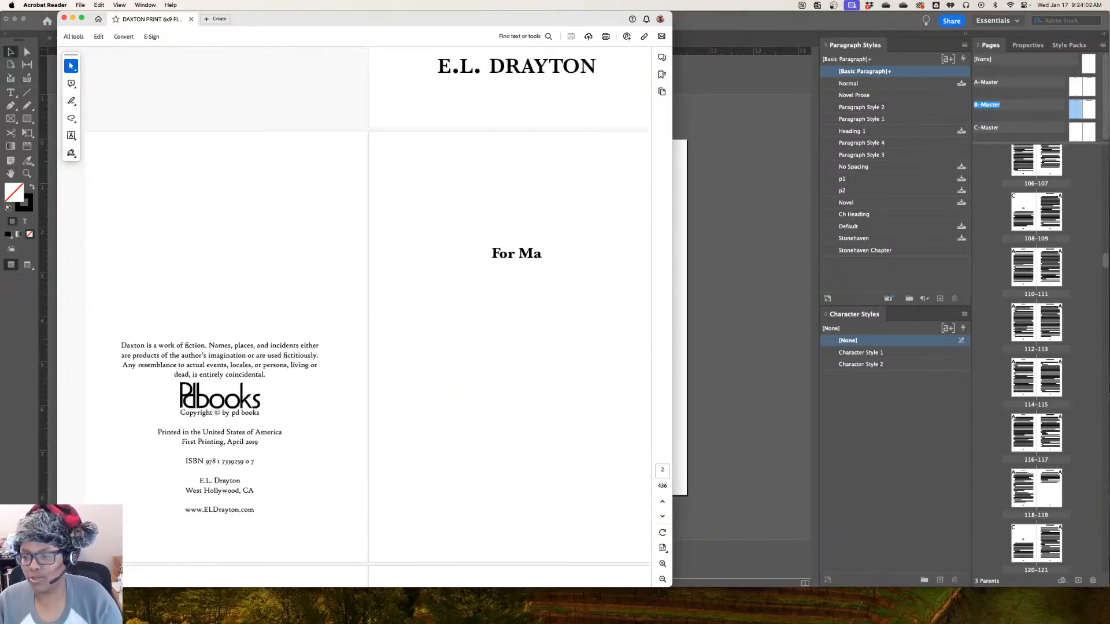
{"action": "scroll", "coordinate": [517, 505], "scroll_direction": "down", "scroll_amount": 5}
{"action": "scroll", "coordinate": [368, 318], "scroll_direction": "down", "scroll_amount": 6}
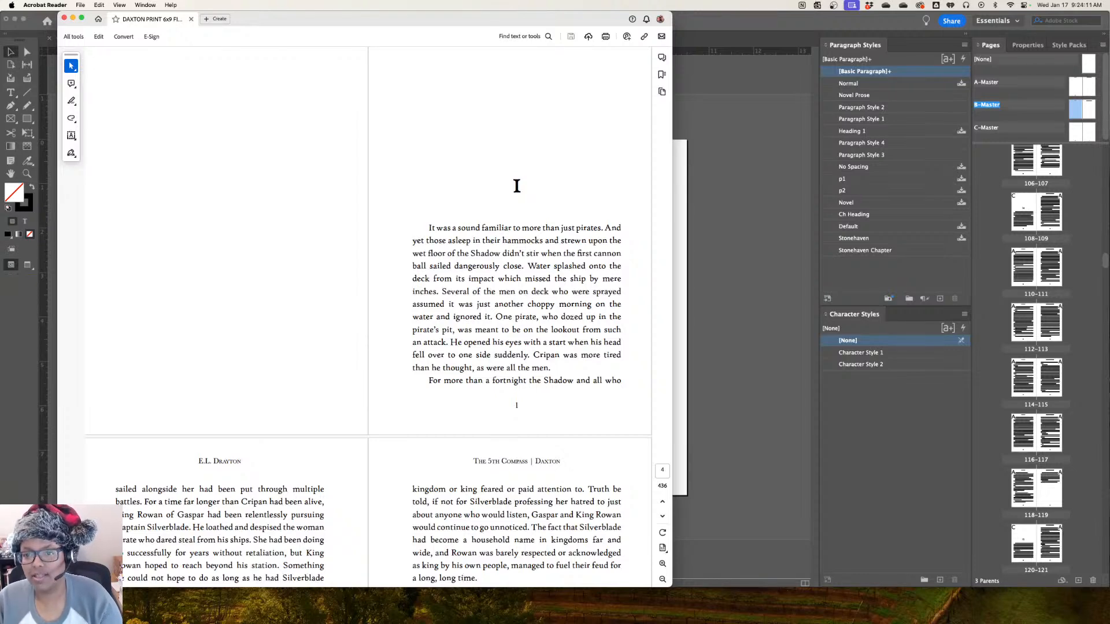
{"action": "scroll", "coordinate": [368, 318], "scroll_direction": "up", "scroll_amount": 3}
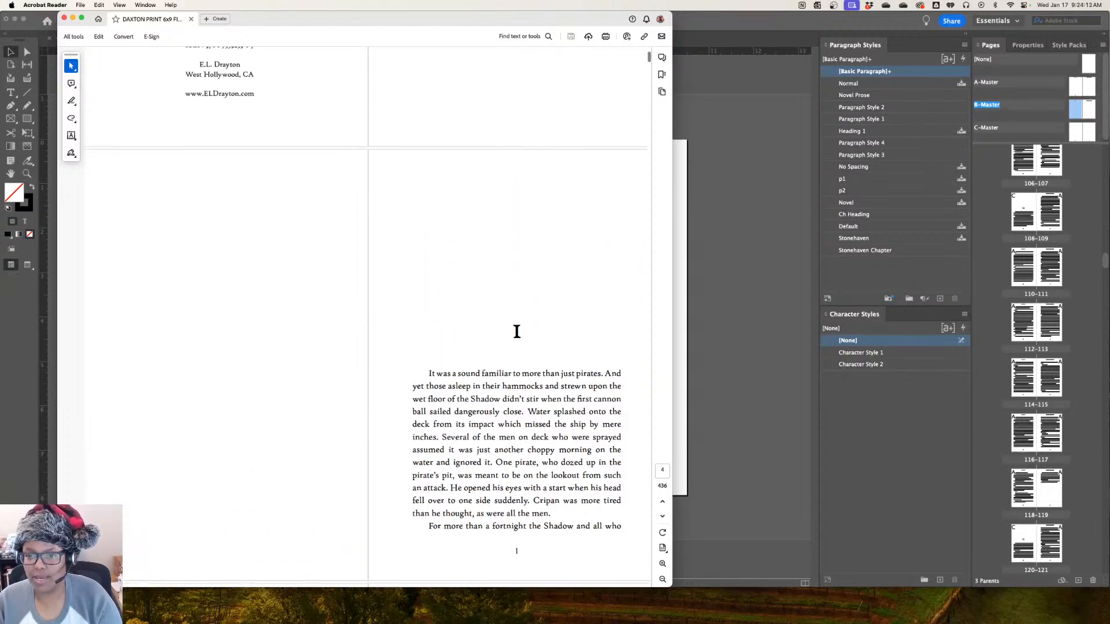
{"action": "scroll", "coordinate": [368, 318], "scroll_direction": "down", "scroll_amount": 12}
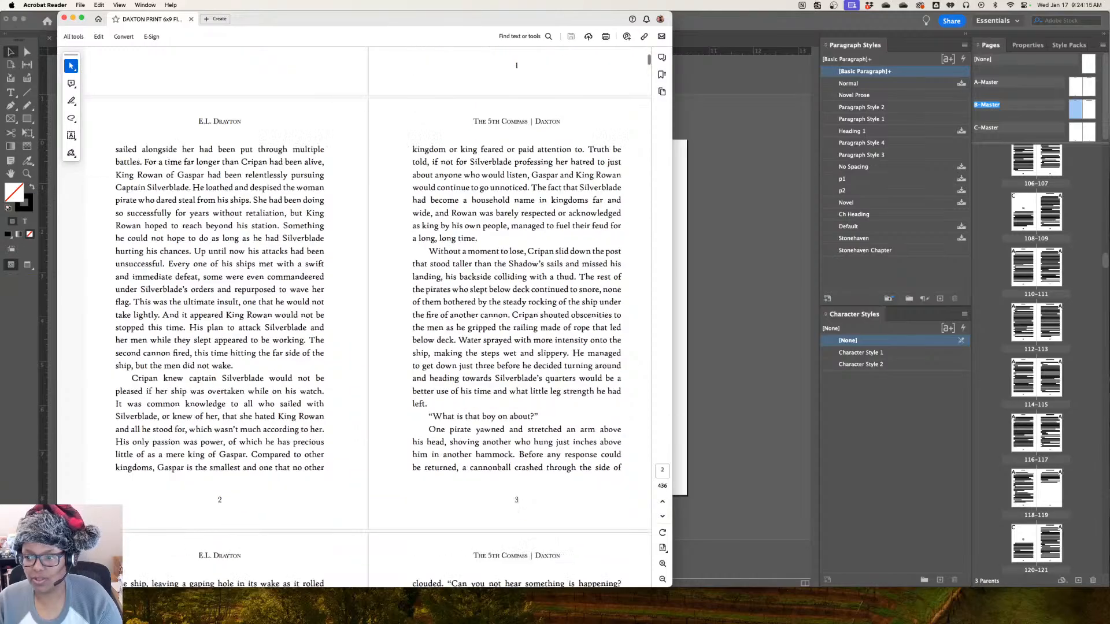
{"action": "scroll", "coordinate": [368, 318], "scroll_direction": "down", "scroll_amount": 20}
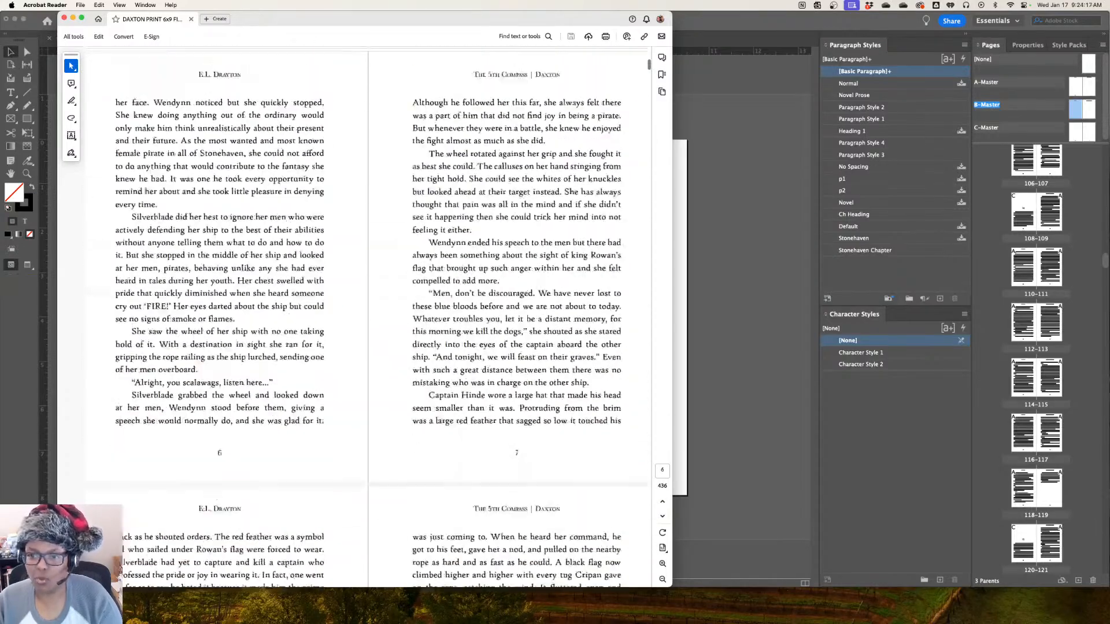
Examine the spreads of chapters 2 and 3 in the PDF, zooming out to 100% to see both facing pages
{"action": "scroll", "coordinate": [368, 318], "scroll_direction": "up", "scroll_amount": 5}
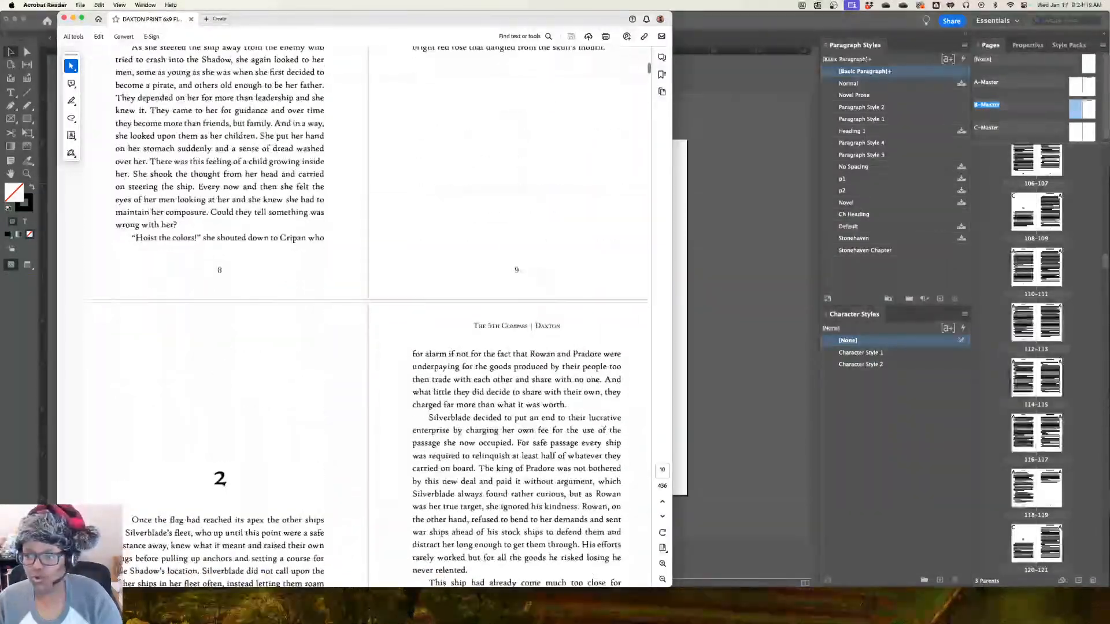
{"action": "scroll", "coordinate": [368, 318], "scroll_direction": "down", "scroll_amount": 10}
{"action": "scroll", "coordinate": [368, 318], "scroll_direction": "up", "scroll_amount": 4}
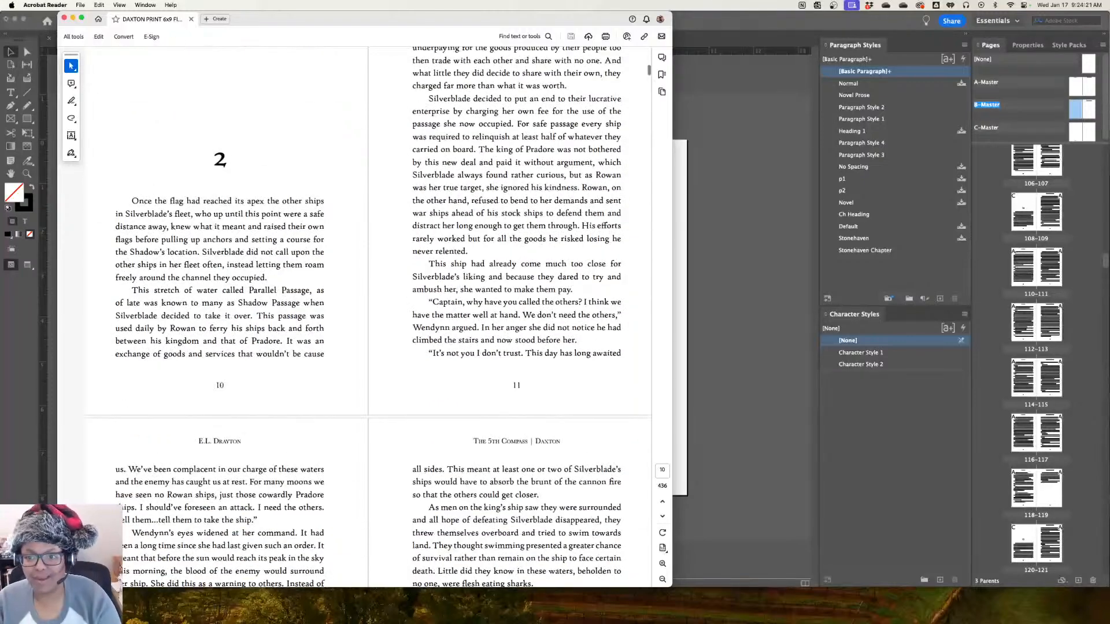
{"action": "scroll", "coordinate": [368, 318], "scroll_direction": "up", "scroll_amount": 3}
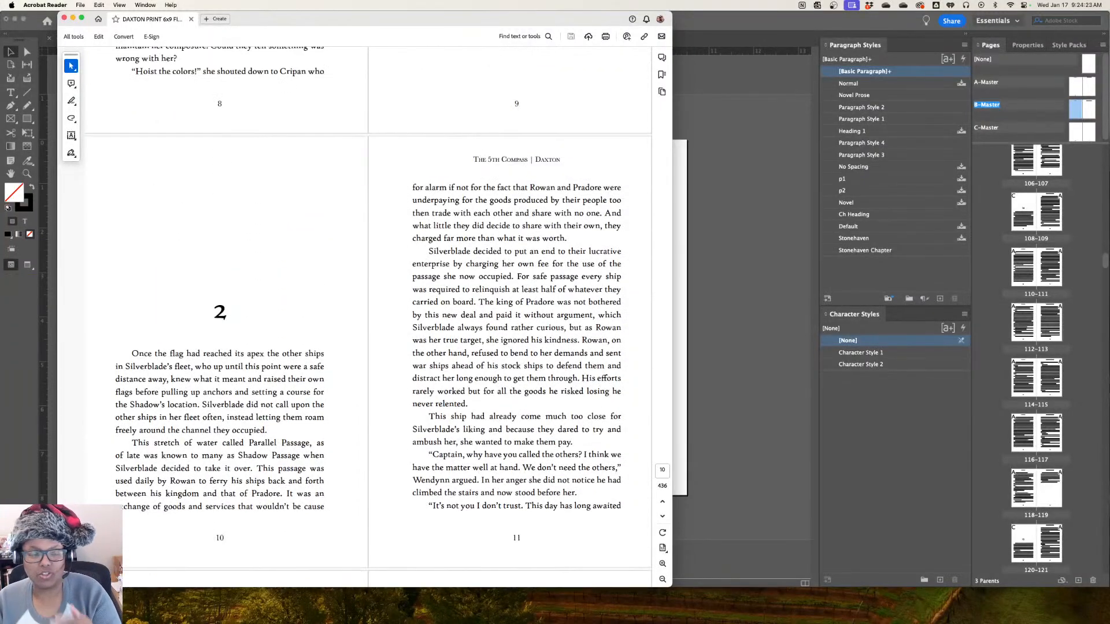
{"action": "scroll", "coordinate": [369, 318], "scroll_direction": "down", "scroll_amount": 20}
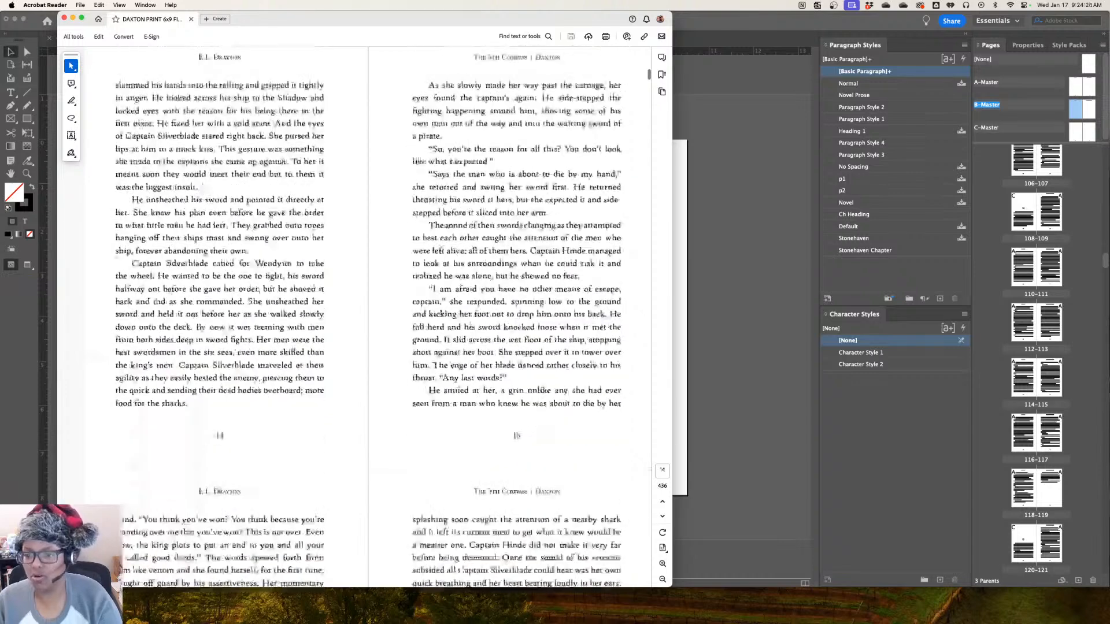
{"action": "scroll", "coordinate": [368, 318], "scroll_direction": "up", "scroll_amount": 1}
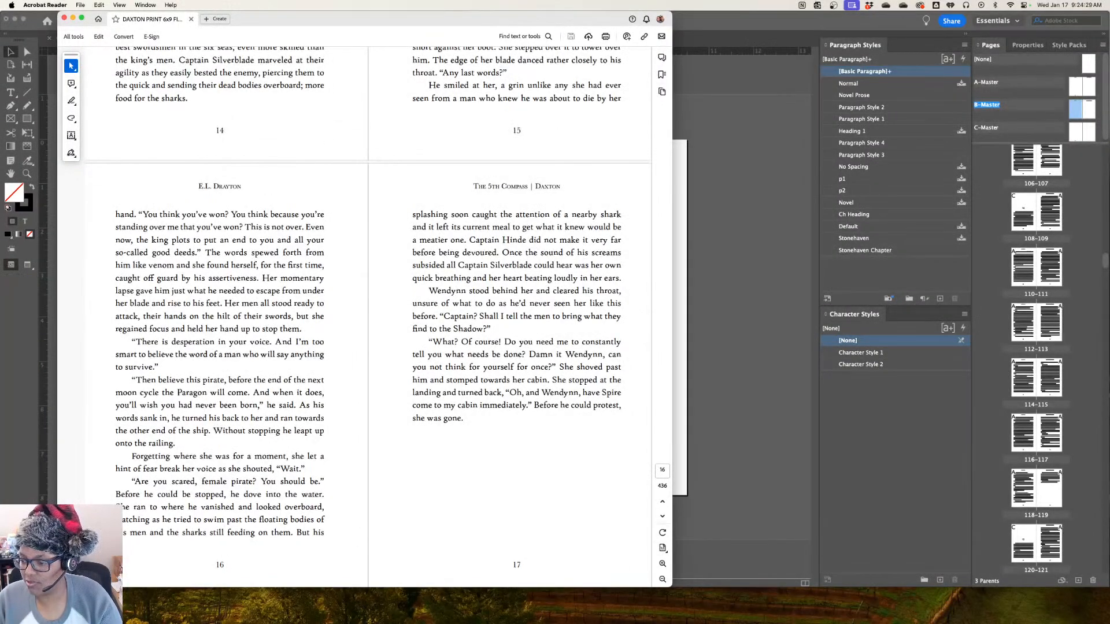
{"action": "left_click", "coordinate": [662, 579]}
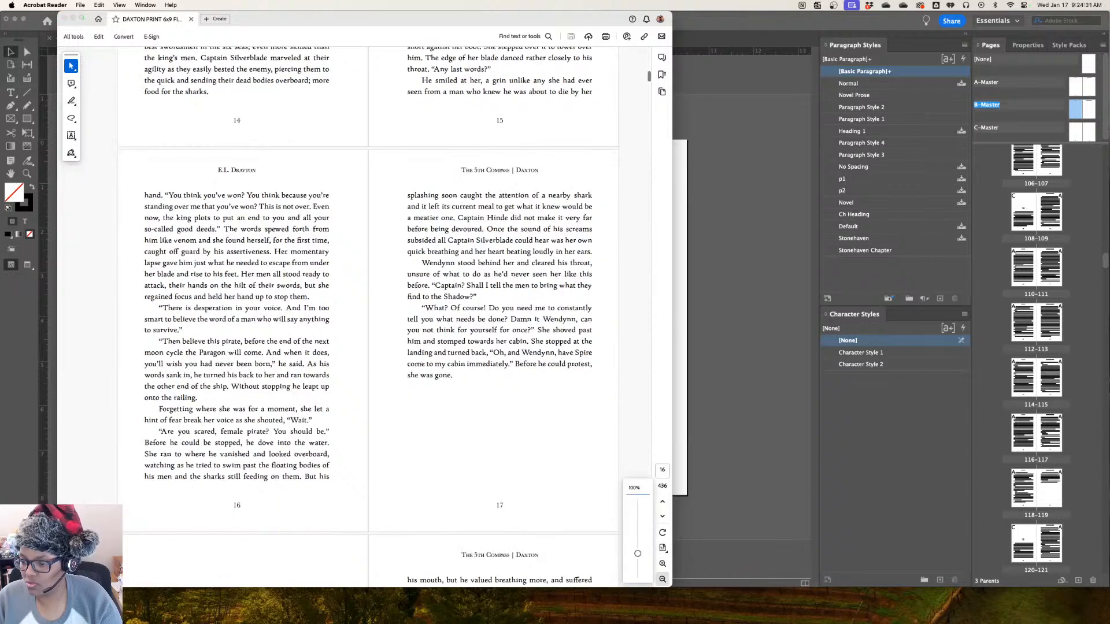
{"action": "scroll", "coordinate": [386, 316], "scroll_direction": "down", "scroll_amount": 2}
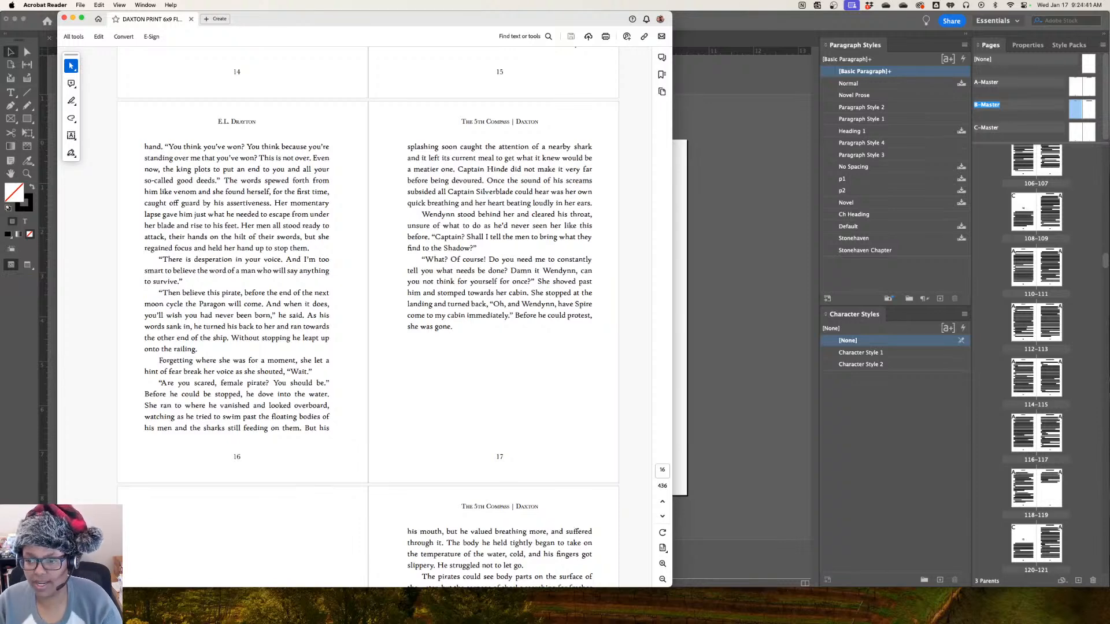
{"action": "scroll", "coordinate": [368, 316], "scroll_direction": "down", "scroll_amount": 5}
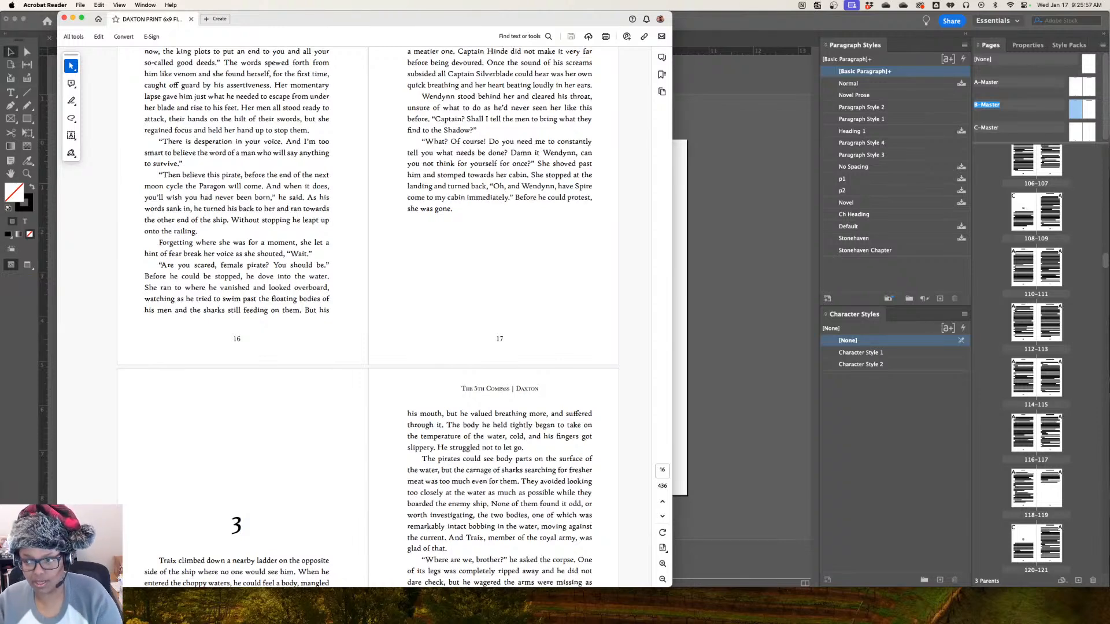
{"action": "scroll", "coordinate": [367, 318], "scroll_direction": "down", "scroll_amount": 15}
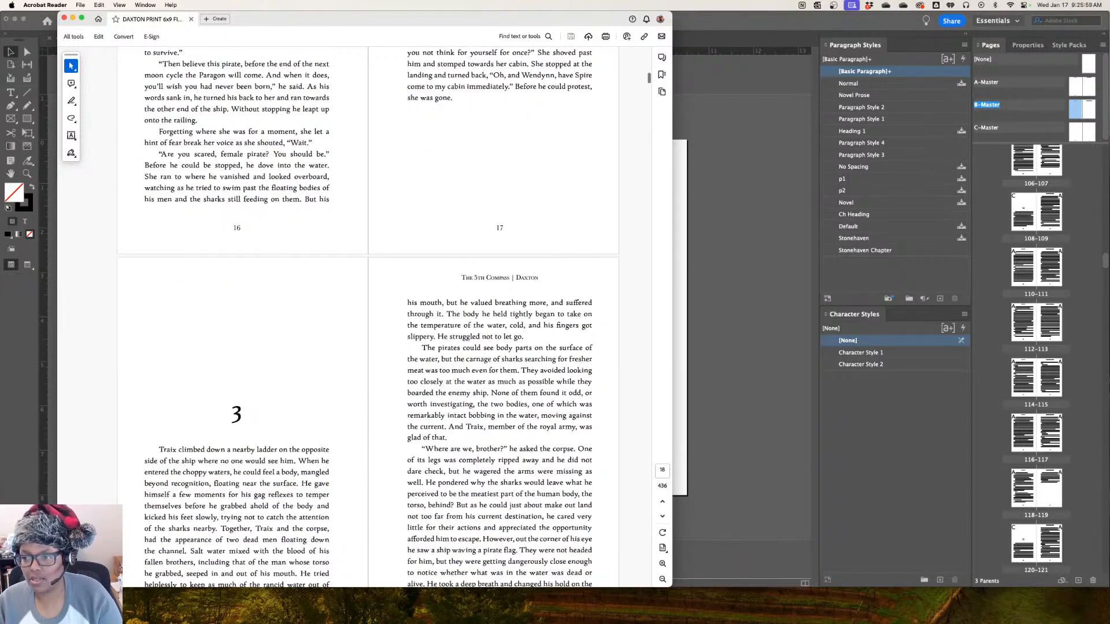
{"action": "scroll", "coordinate": [367, 318], "scroll_direction": "up", "scroll_amount": 5}
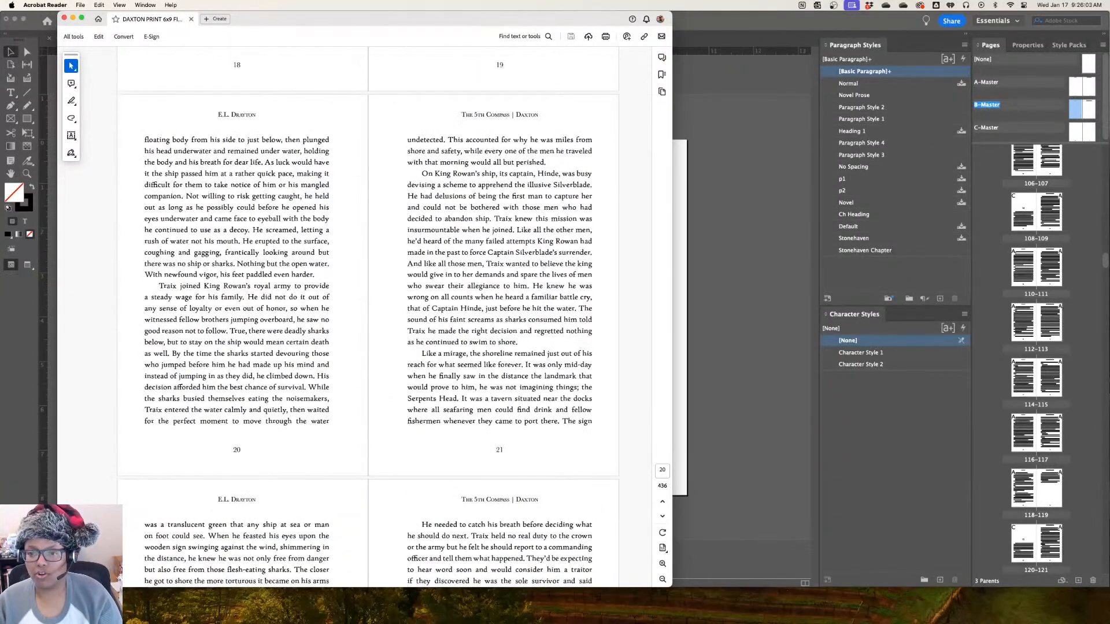
{"action": "scroll", "coordinate": [385, 318], "scroll_direction": "down", "scroll_amount": 3}
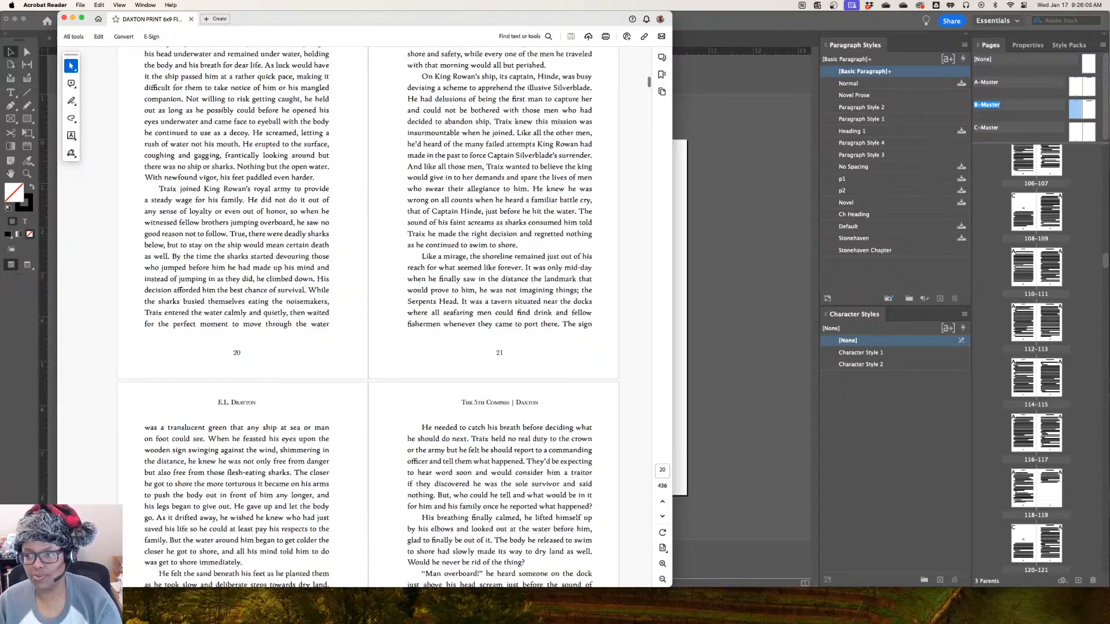
Examine the running headers and page numbers on the spreads from pages 18–19 to 24–25 in the PDF, highlighting the headers above pages 20 and 21
{"action": "scroll", "coordinate": [385, 318], "scroll_direction": "up", "scroll_amount": 5}
{"action": "scroll", "coordinate": [367, 318], "scroll_direction": "up", "scroll_amount": 1}
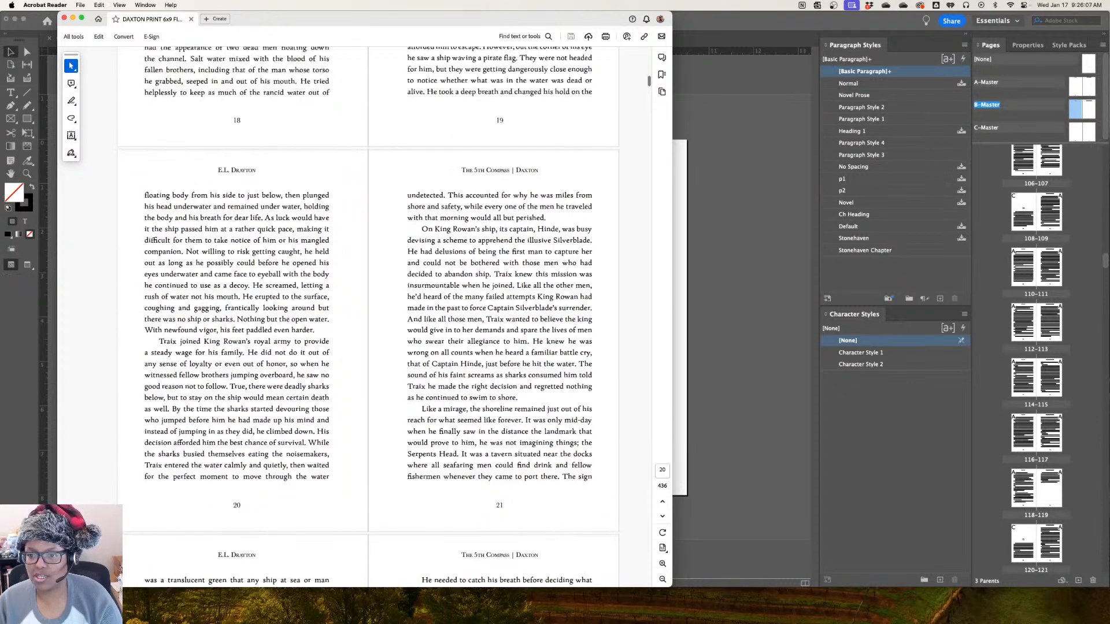
{"action": "left_click_drag", "start_coordinate": [218, 170], "coordinate": [257, 170]}
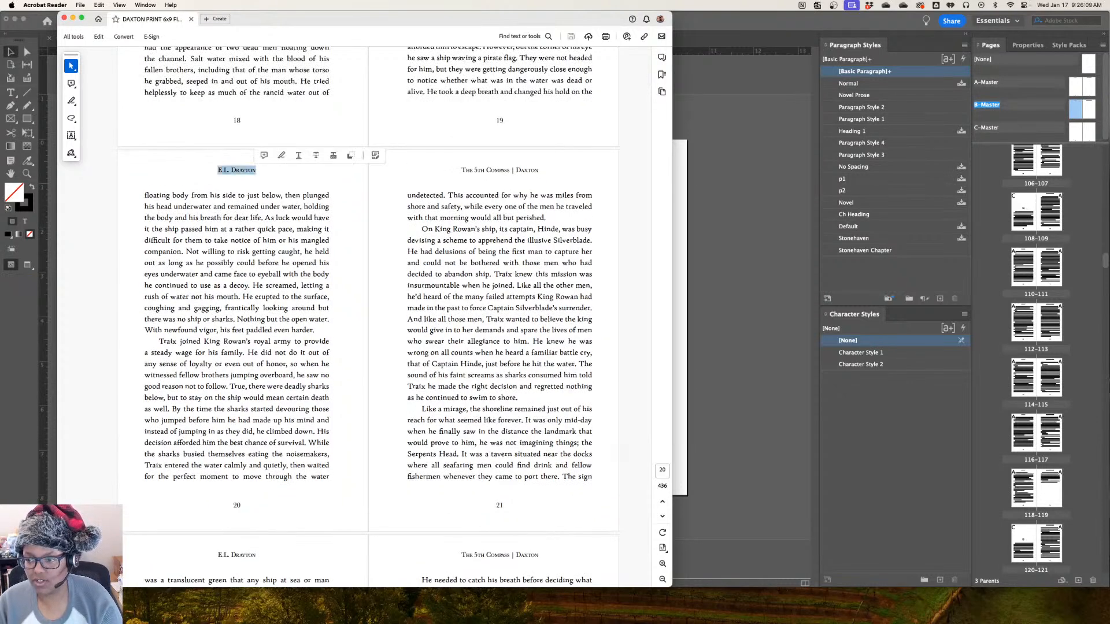
{"action": "left_click_drag", "start_coordinate": [462, 170], "coordinate": [538, 170]}
{"action": "scroll", "coordinate": [538, 170], "scroll_direction": "down", "scroll_amount": 5}
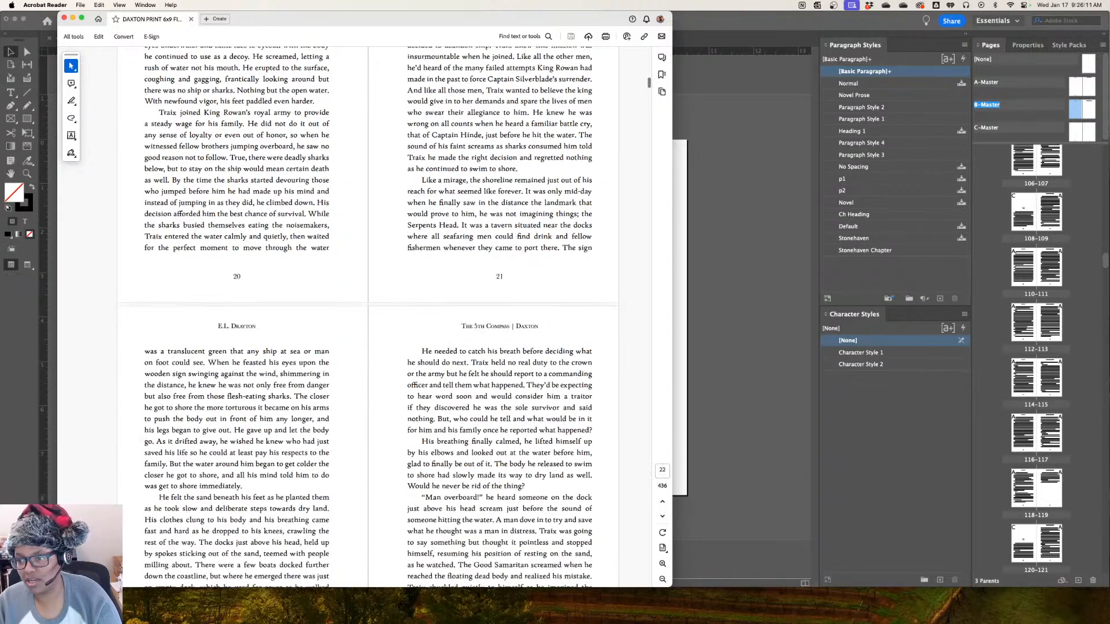
{"action": "scroll", "coordinate": [385, 318], "scroll_direction": "down", "scroll_amount": 12}
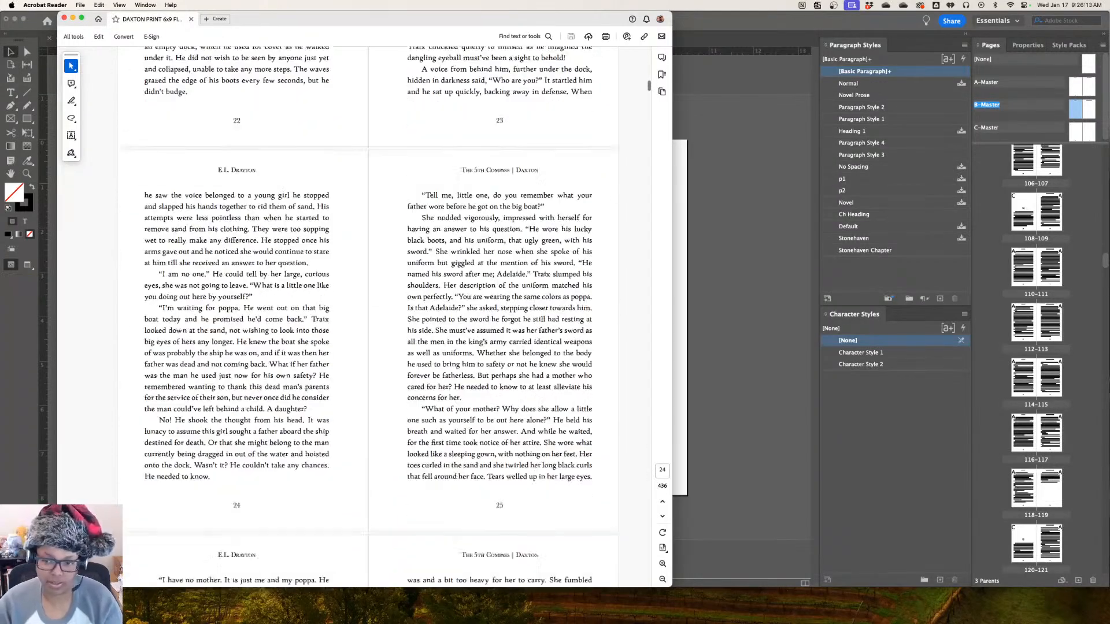
Skim the PDF's spreads from chapter 5 through chapter 16, examining the chapter openings on both left-hand and right-hand pages
{"action": "scroll", "coordinate": [367, 318], "scroll_direction": "down", "scroll_amount": 20}
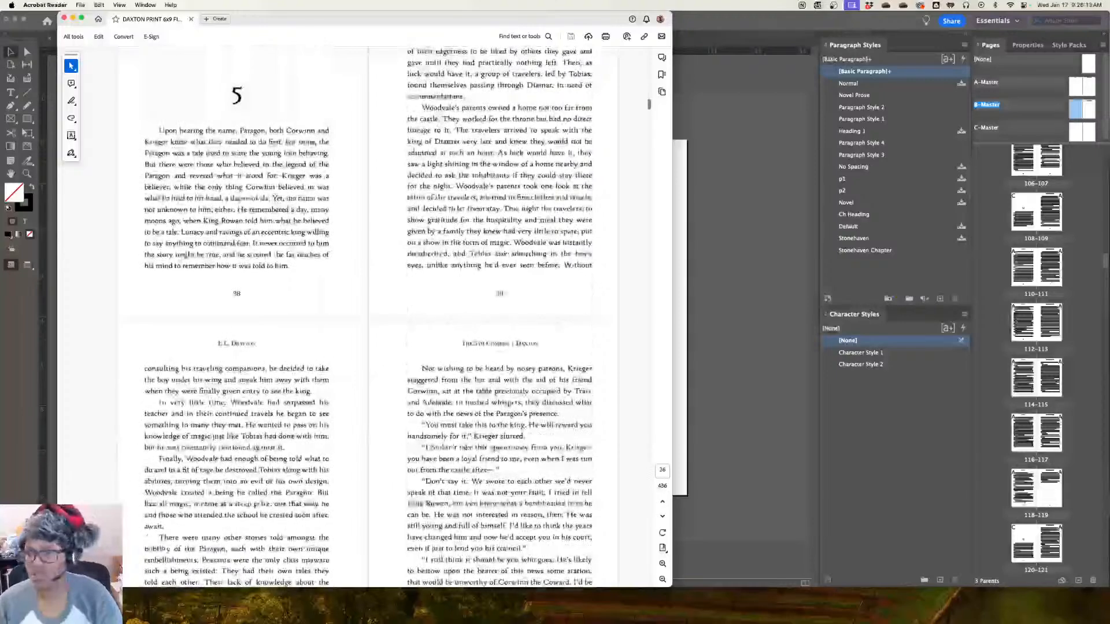
{"action": "scroll", "coordinate": [367, 318], "scroll_direction": "down", "scroll_amount": 20}
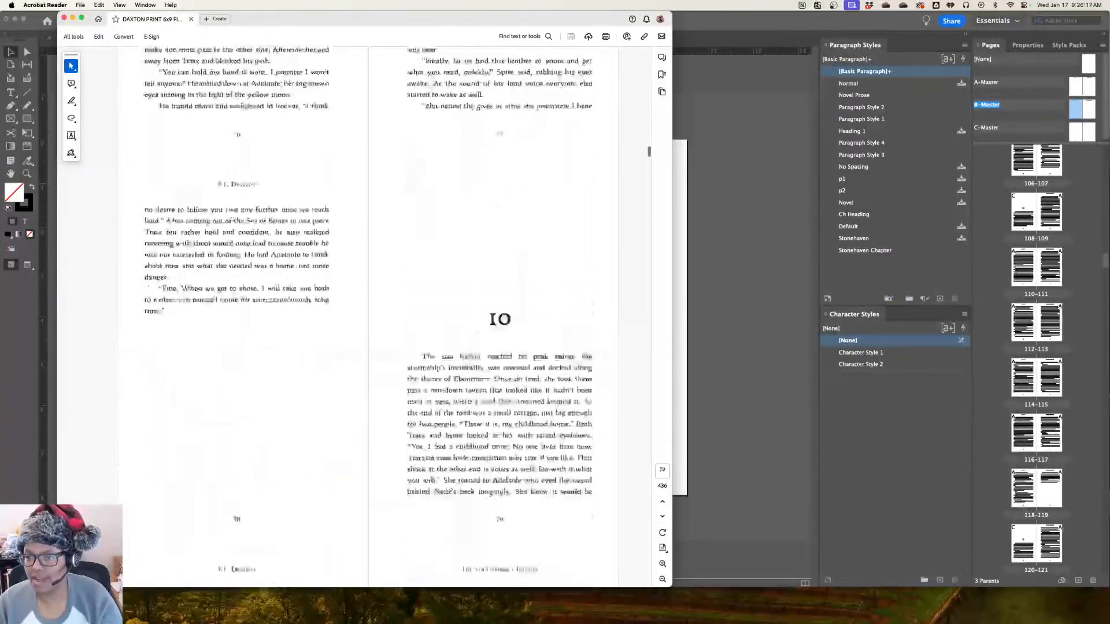
{"action": "scroll", "coordinate": [368, 317], "scroll_direction": "down", "scroll_amount": 2}
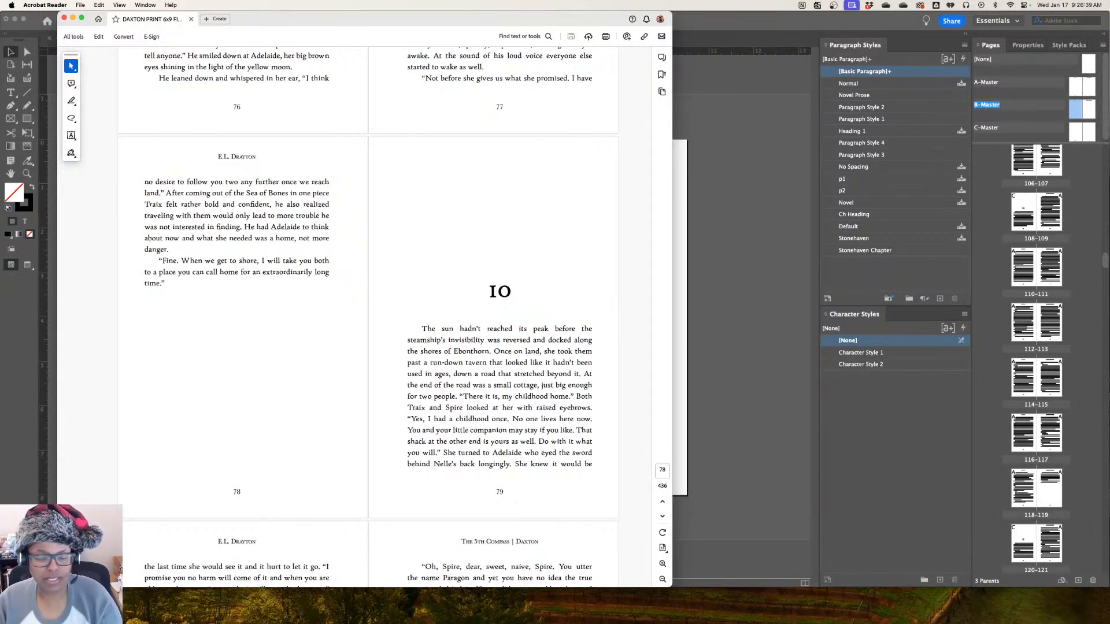
{"action": "scroll", "coordinate": [385, 320], "scroll_direction": "down", "scroll_amount": 15}
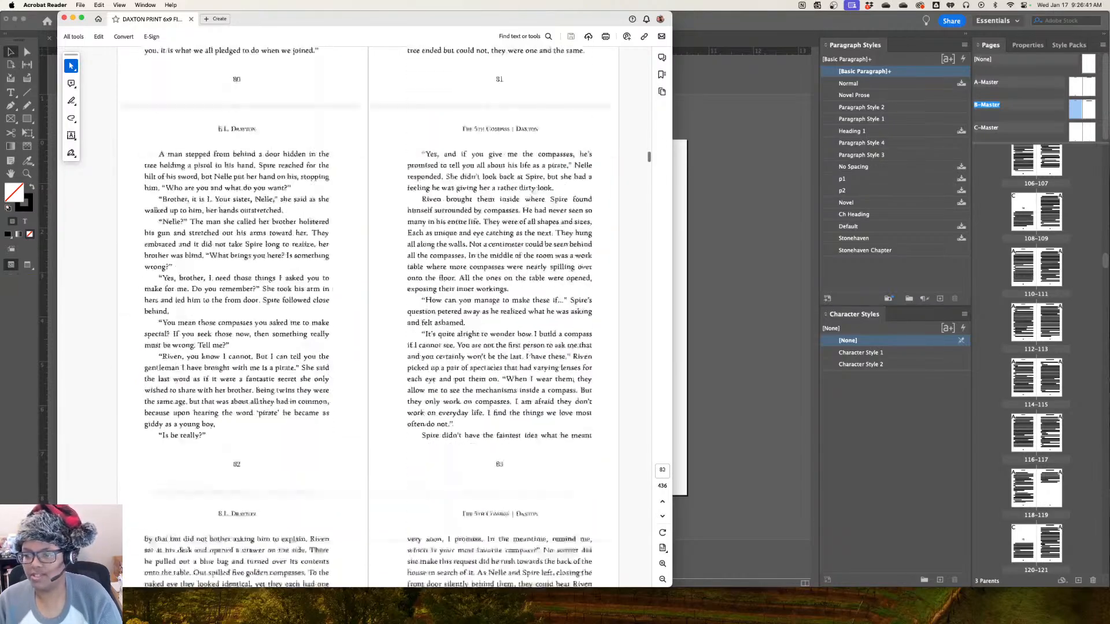
{"action": "scroll", "coordinate": [368, 317], "scroll_direction": "down", "scroll_amount": 4}
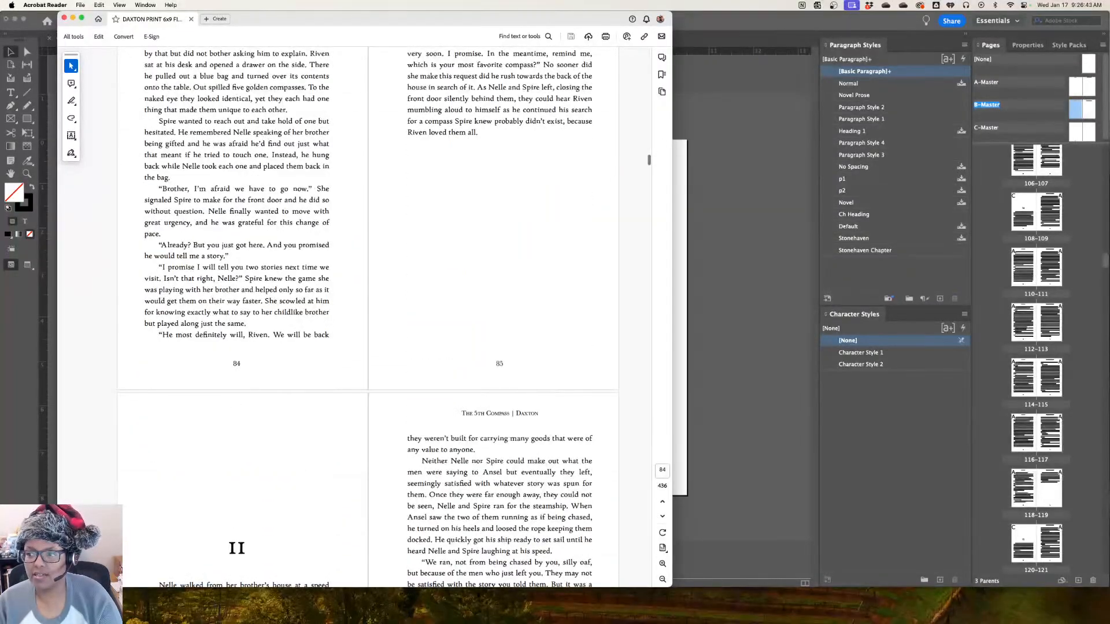
{"action": "scroll", "coordinate": [368, 317], "scroll_direction": "down", "scroll_amount": 20}
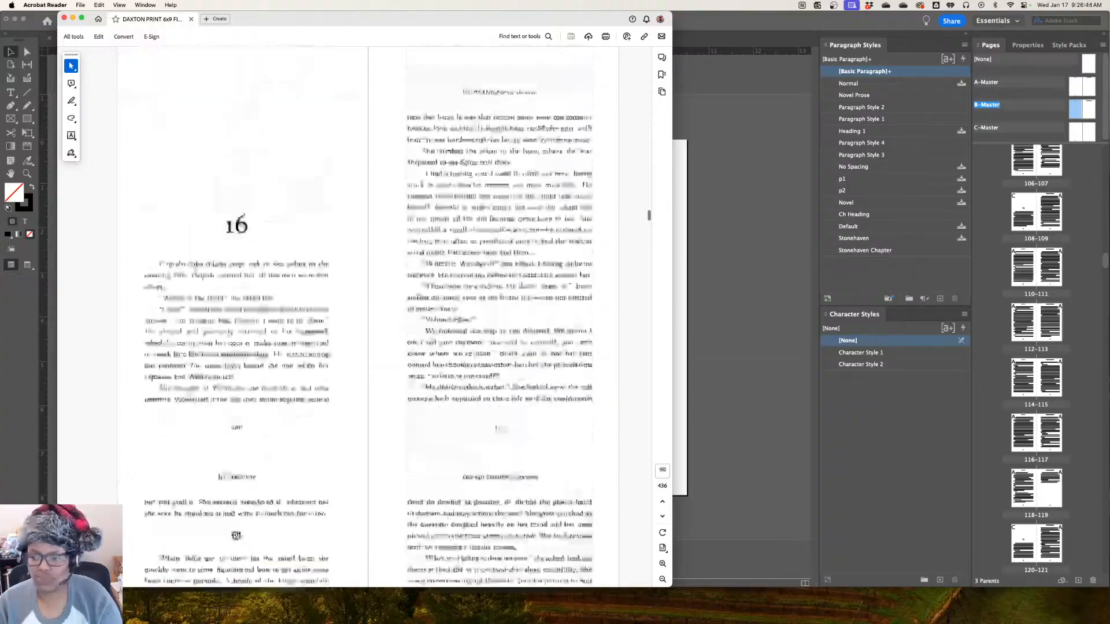
{"action": "scroll", "coordinate": [369, 317], "scroll_direction": "down", "scroll_amount": 20}
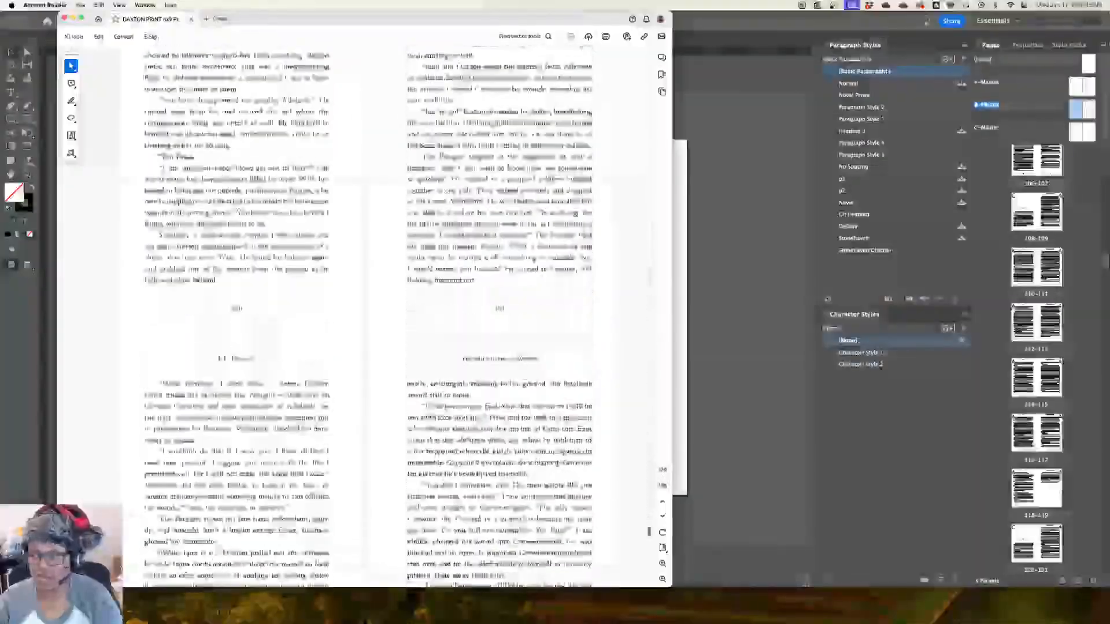
Examine the book's final pages, including the Eternal Forest preview with its own running header and the About the Author page
{"action": "scroll", "coordinate": [368, 316], "scroll_direction": "down", "scroll_amount": 20}
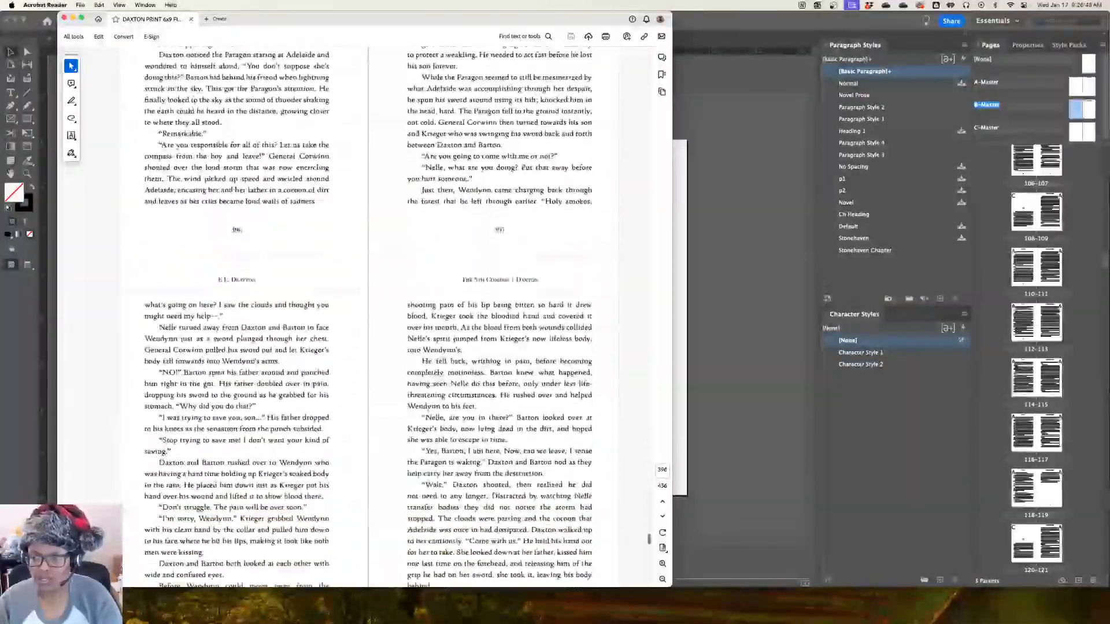
{"action": "scroll", "coordinate": [368, 317], "scroll_direction": "down", "scroll_amount": 5}
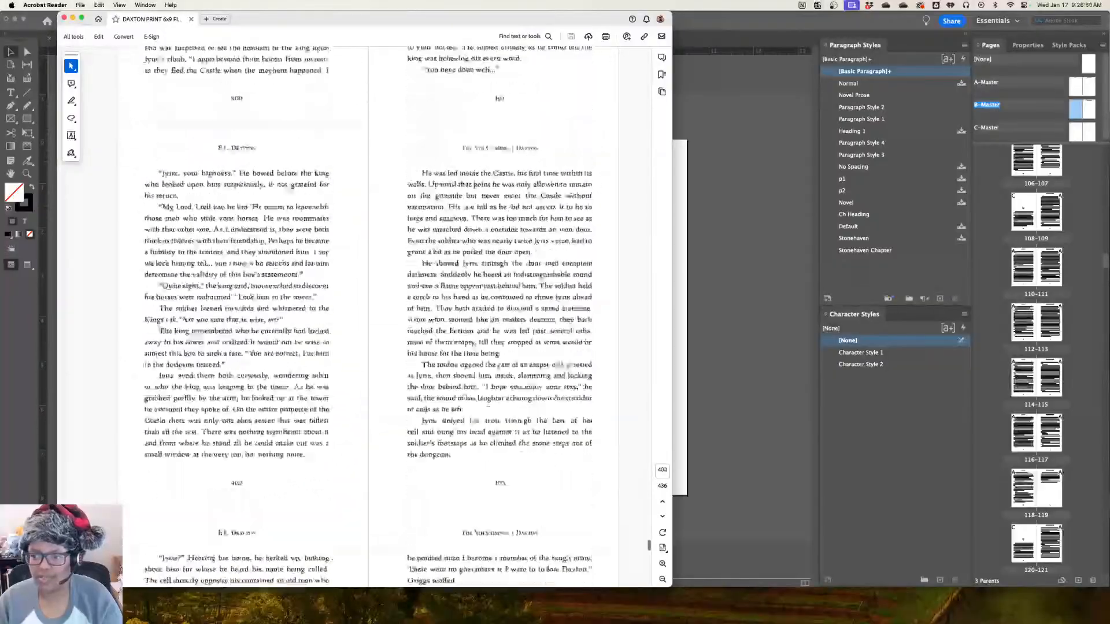
{"action": "scroll", "coordinate": [368, 317], "scroll_direction": "down", "scroll_amount": 15}
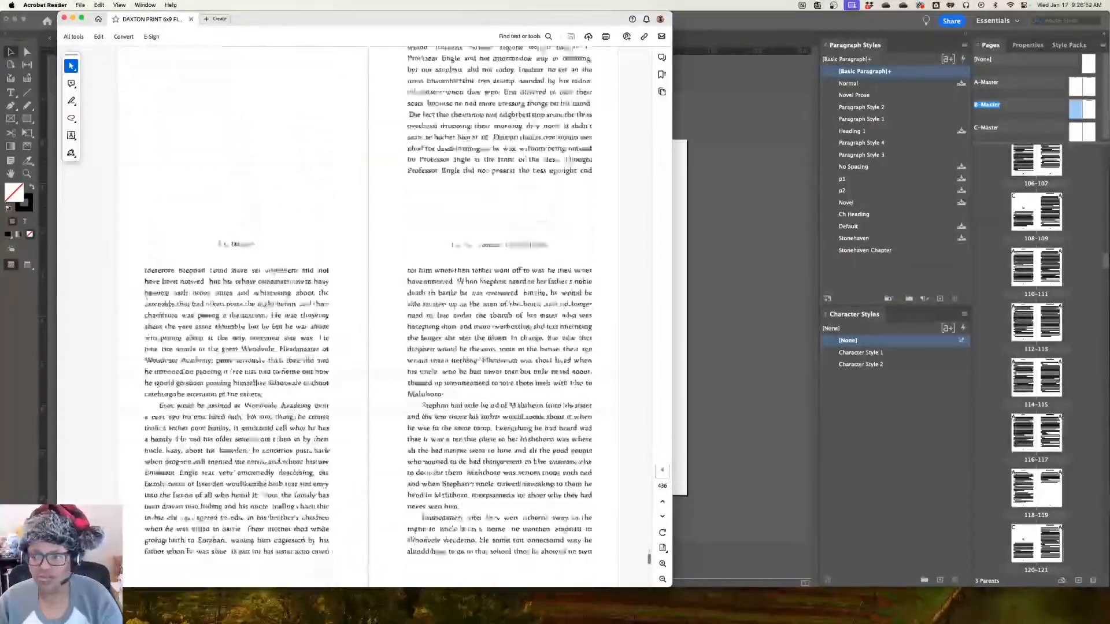
{"action": "scroll", "coordinate": [368, 317], "scroll_direction": "down", "scroll_amount": 2}
{"action": "scroll", "coordinate": [369, 317], "scroll_direction": "up", "scroll_amount": 7}
{"action": "scroll", "coordinate": [368, 318], "scroll_direction": "up", "scroll_amount": 2}
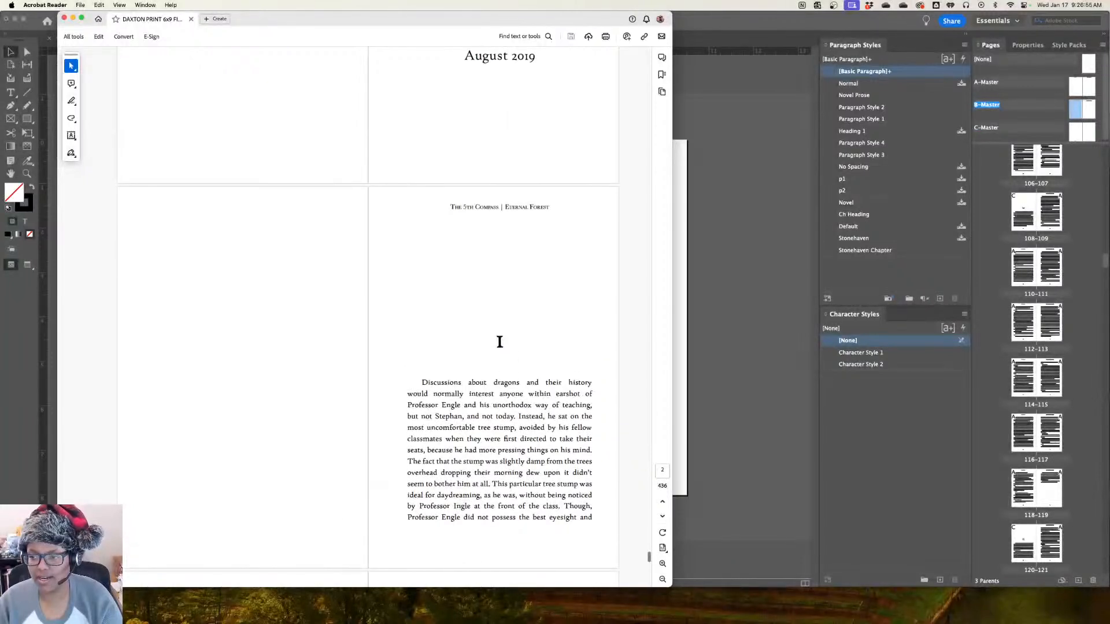
{"action": "scroll", "coordinate": [368, 318], "scroll_direction": "down", "scroll_amount": 5}
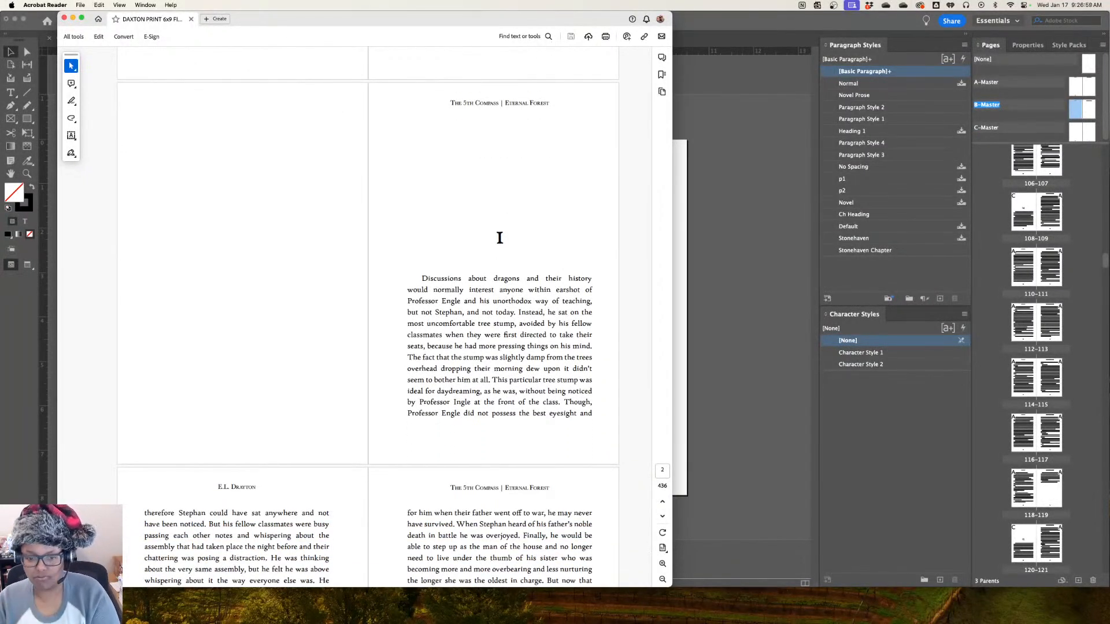
{"action": "scroll", "coordinate": [500, 237], "scroll_direction": "down", "scroll_amount": 20}
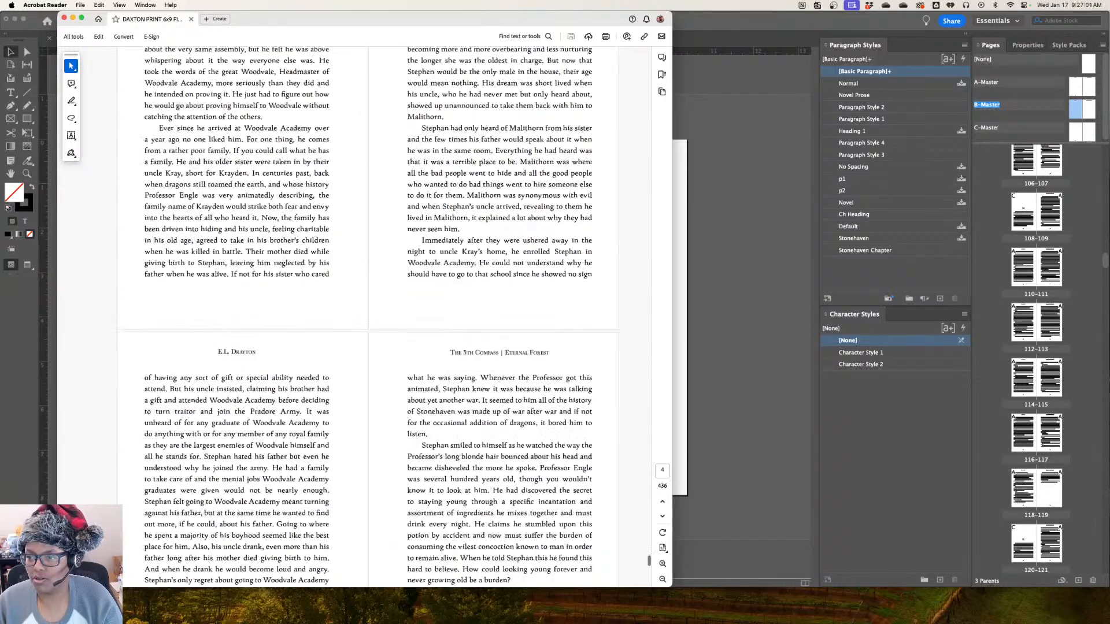
{"action": "scroll", "coordinate": [368, 317], "scroll_direction": "down", "scroll_amount": 15}
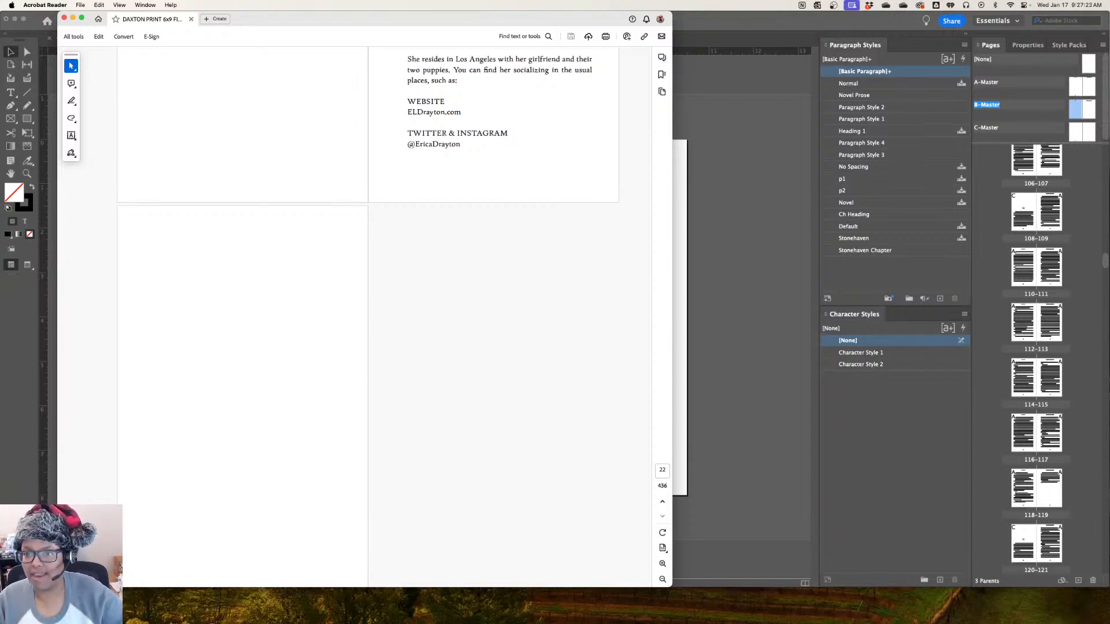
{"action": "scroll", "coordinate": [367, 260], "scroll_direction": "up", "scroll_amount": 5}
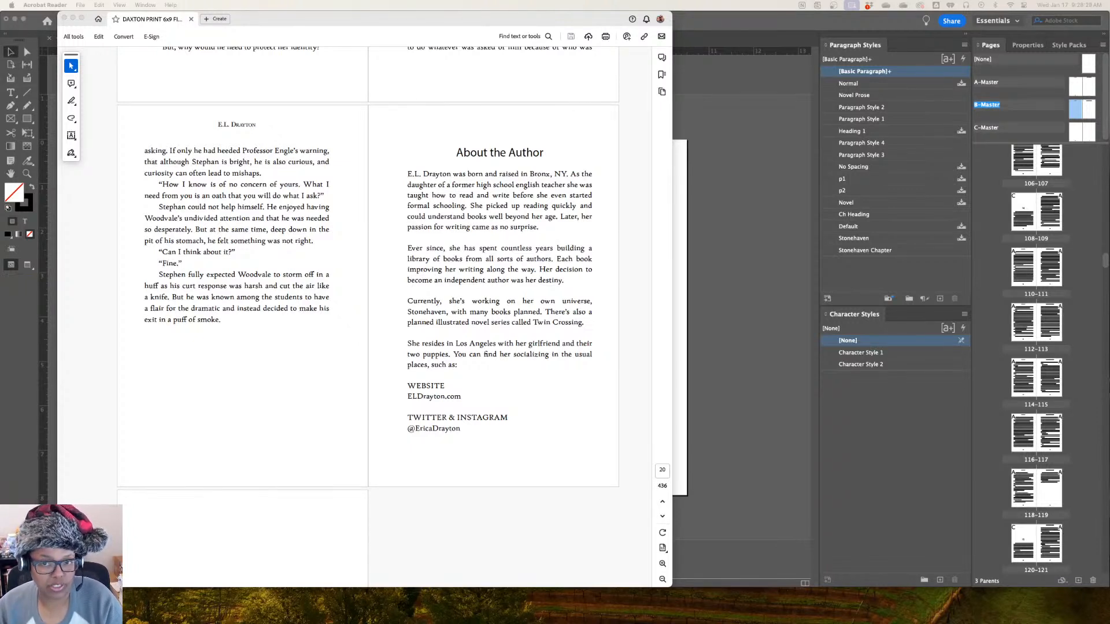
Put InDesign and the PDF window out of the way and bring up the KDP Print Cover Calculator, repositioning its browser window
{"action": "key", "text": "super+Tab"}
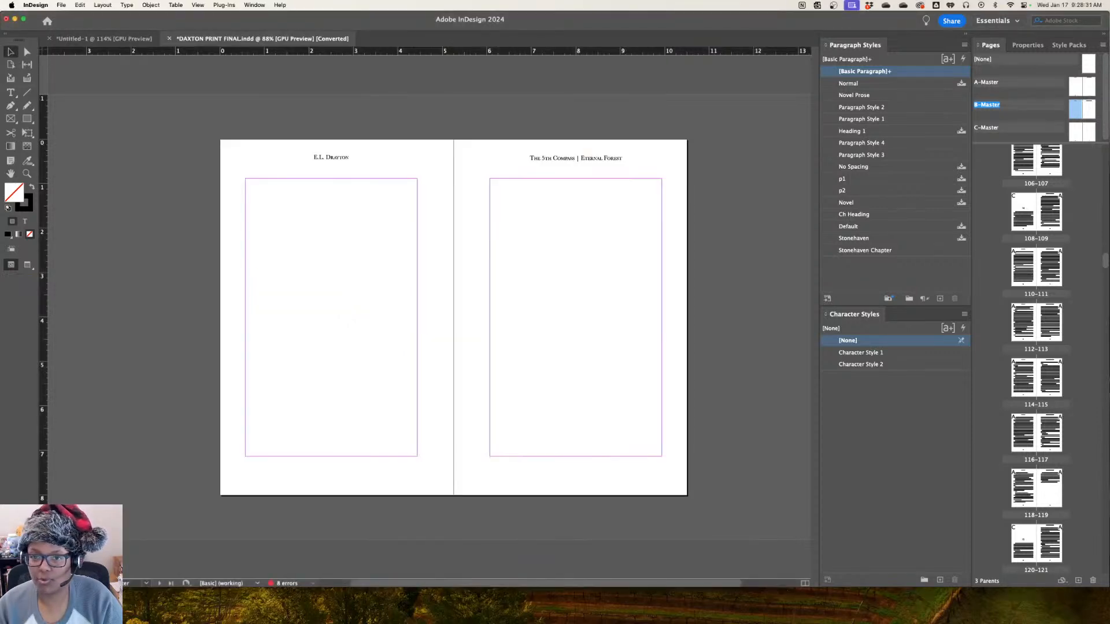
{"action": "key", "text": "super+Tab"}
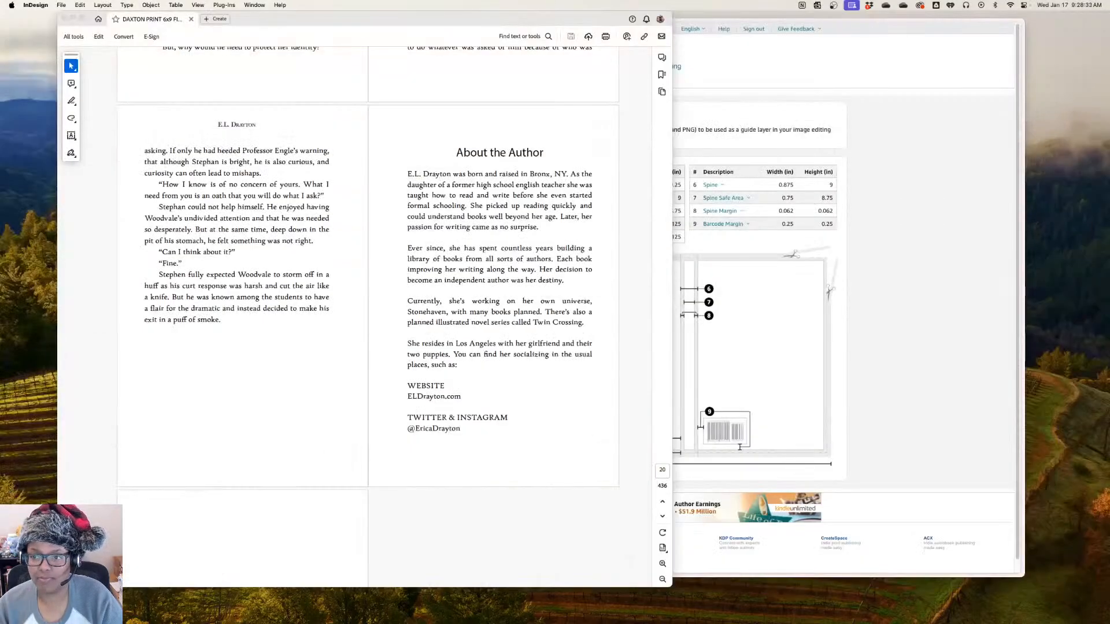
{"action": "left_click_drag", "start_coordinate": [404, 20], "coordinate": [348, 19]}
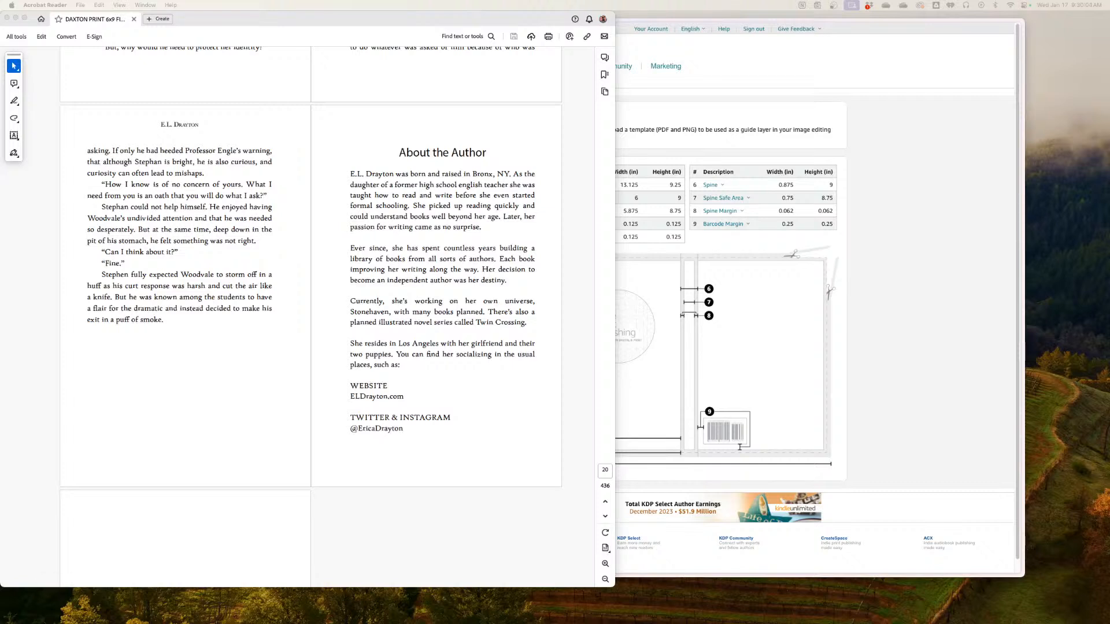
{"action": "scroll", "coordinate": [310, 317], "scroll_direction": "down", "scroll_amount": 1}
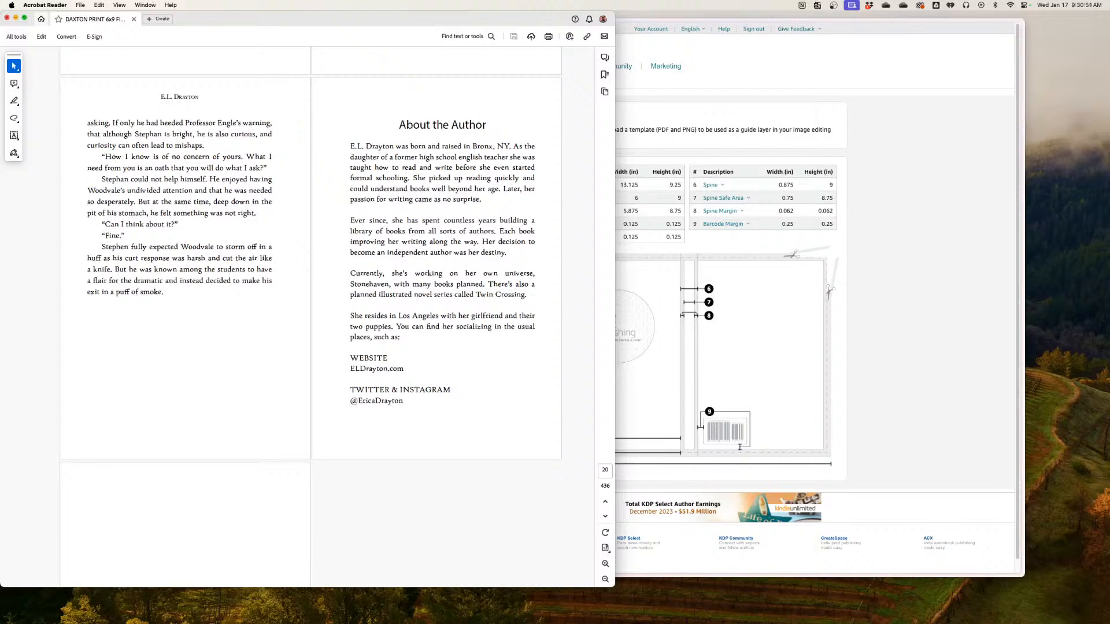
{"action": "key", "text": "super+m"}
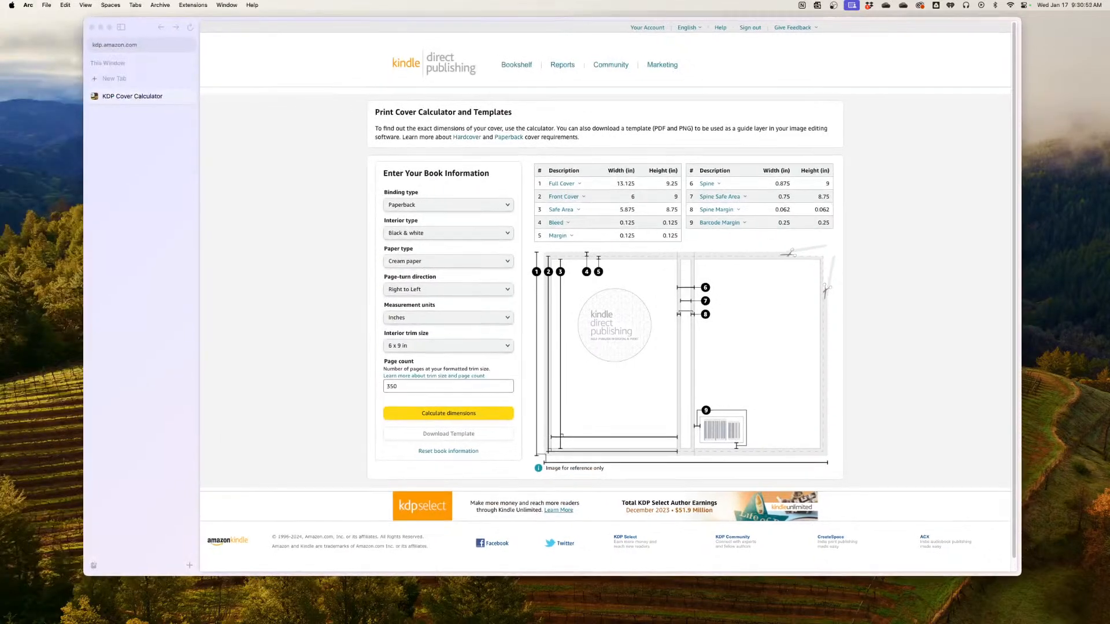
{"action": "left_click_drag", "start_coordinate": [142, 26], "coordinate": [64, 20]}
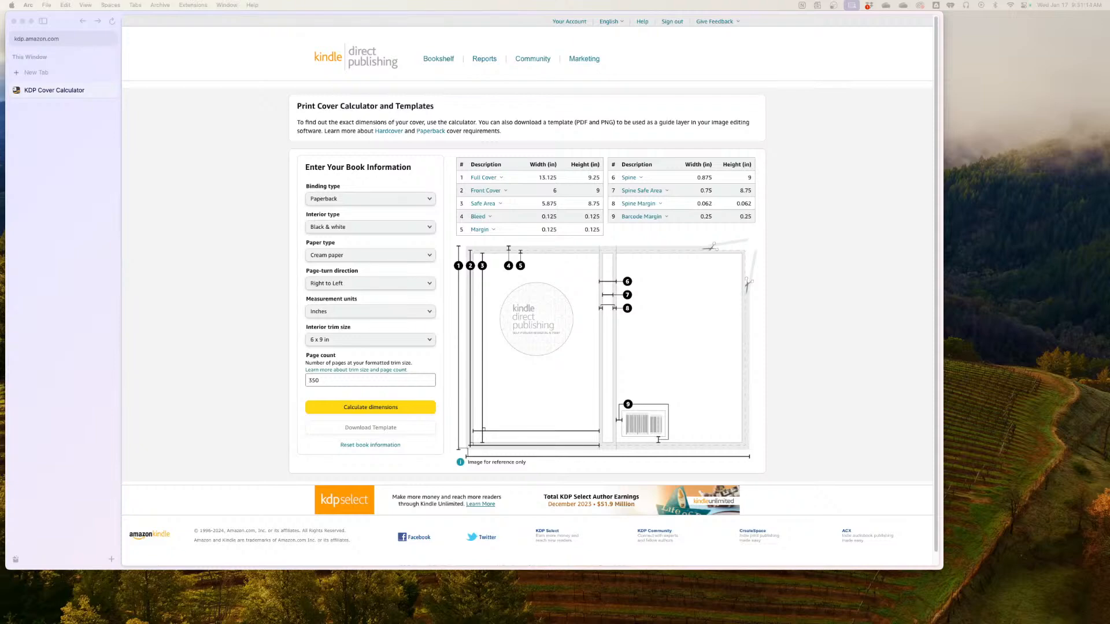
Bring up Photoshop and the downloaded KDP template folder, and preview the instructions in readme.txt
{"action": "left_click_drag", "start_coordinate": [1, 67], "coordinate": [596, 16]}
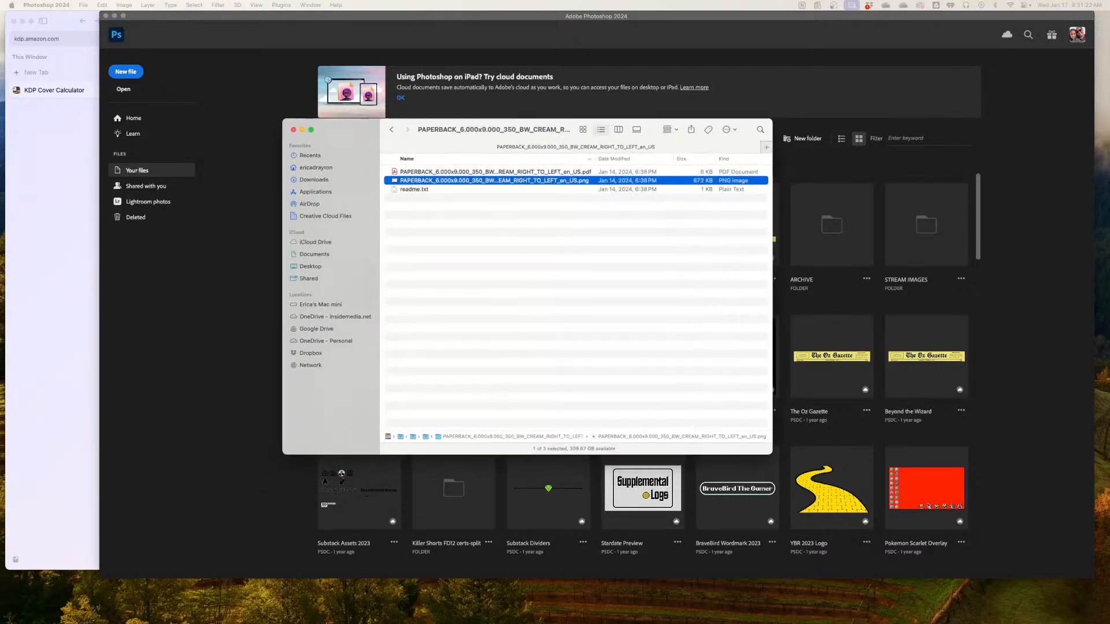
{"action": "key", "text": "Down"}
{"action": "key", "text": "Down"}
{"action": "key", "text": "space"}
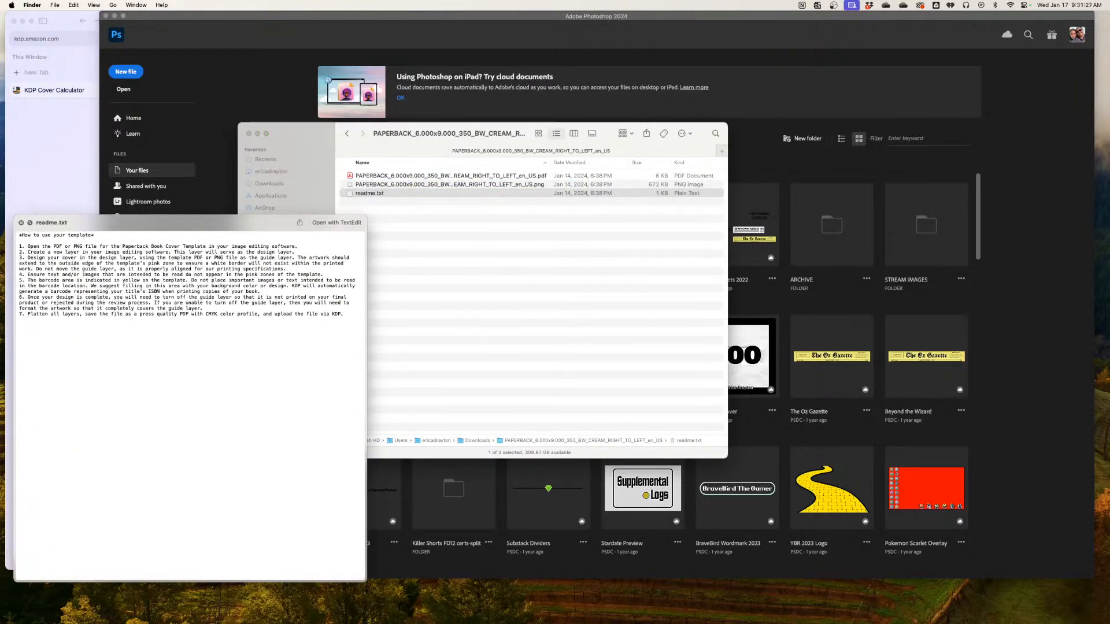
{"action": "key", "text": "space"}
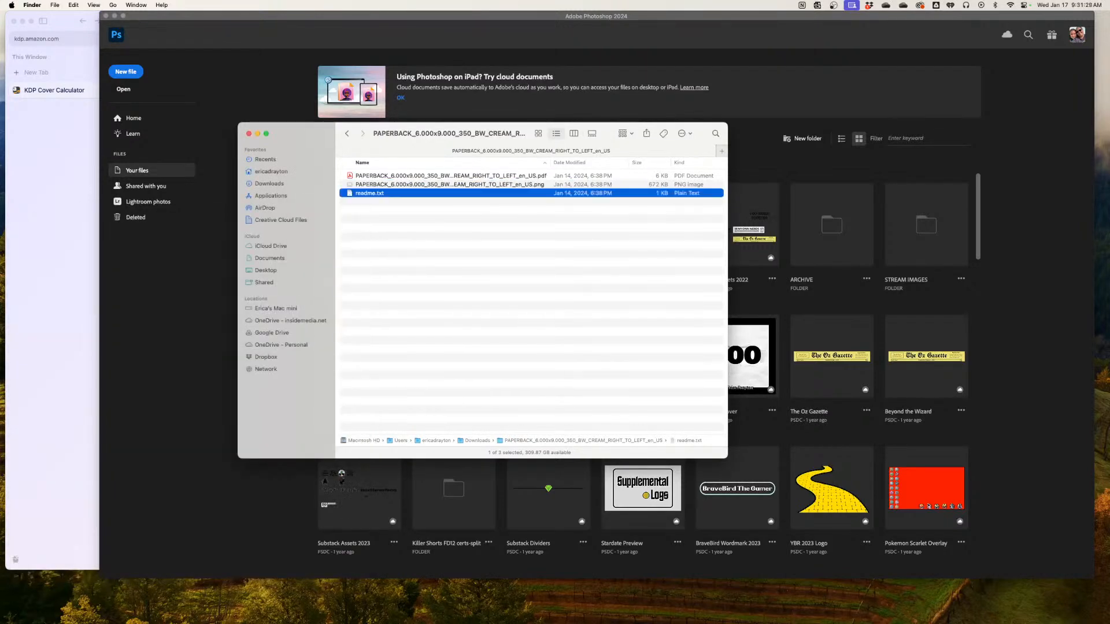
Open the PNG version of the 6 x 9 paperback cover template from the downloaded folder
{"action": "key", "text": "Up"}
{"action": "left_click_drag", "start_coordinate": [450, 134], "coordinate": [445, 139]}
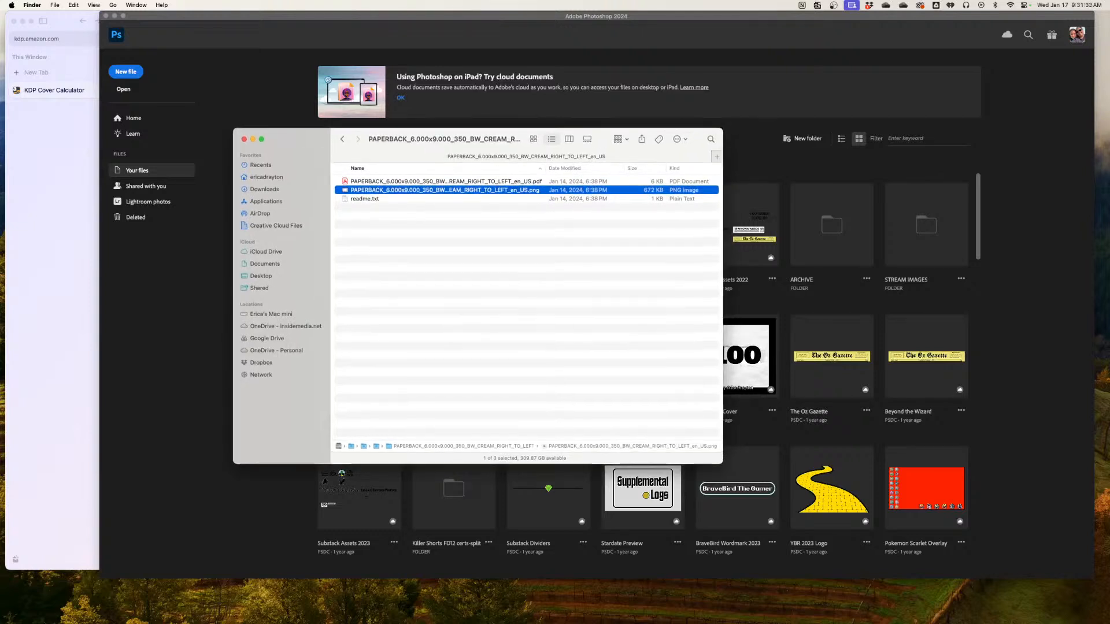
{"action": "key", "text": "super+o"}
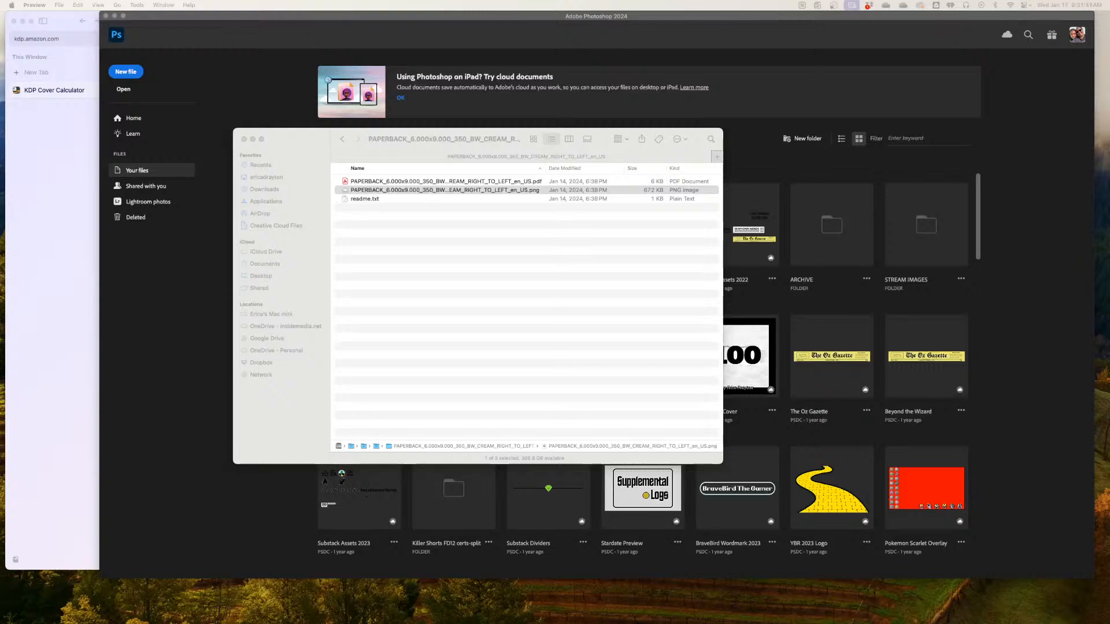
Switch to Photoshop and start a new document named Wizard of Oz Template
{"action": "key", "text": "super+Tab"}
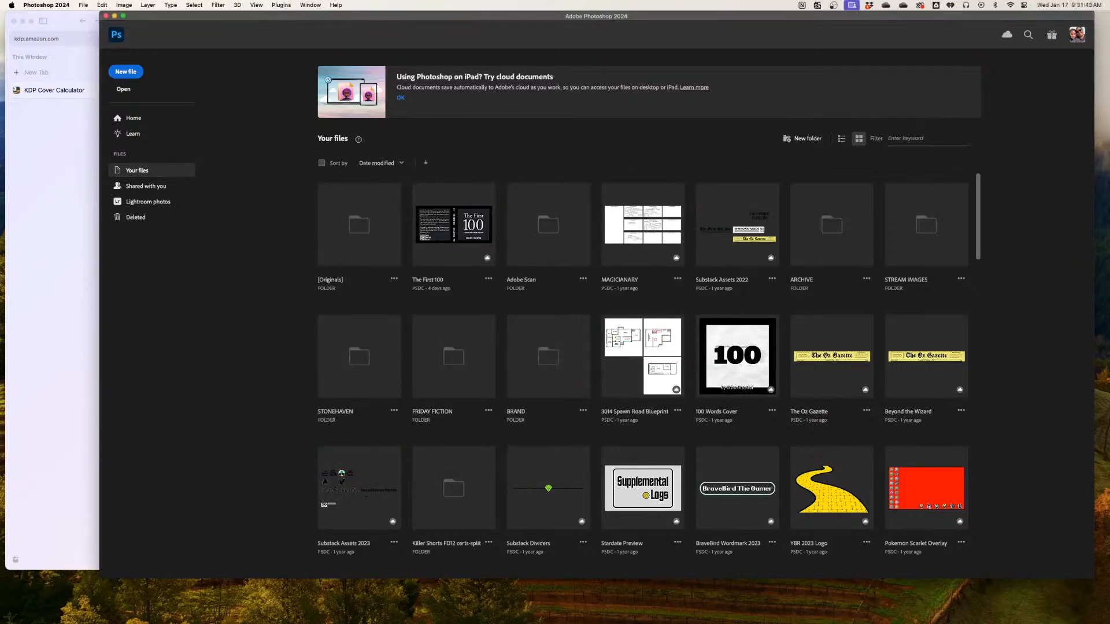
{"action": "left_click", "coordinate": [126, 72]}
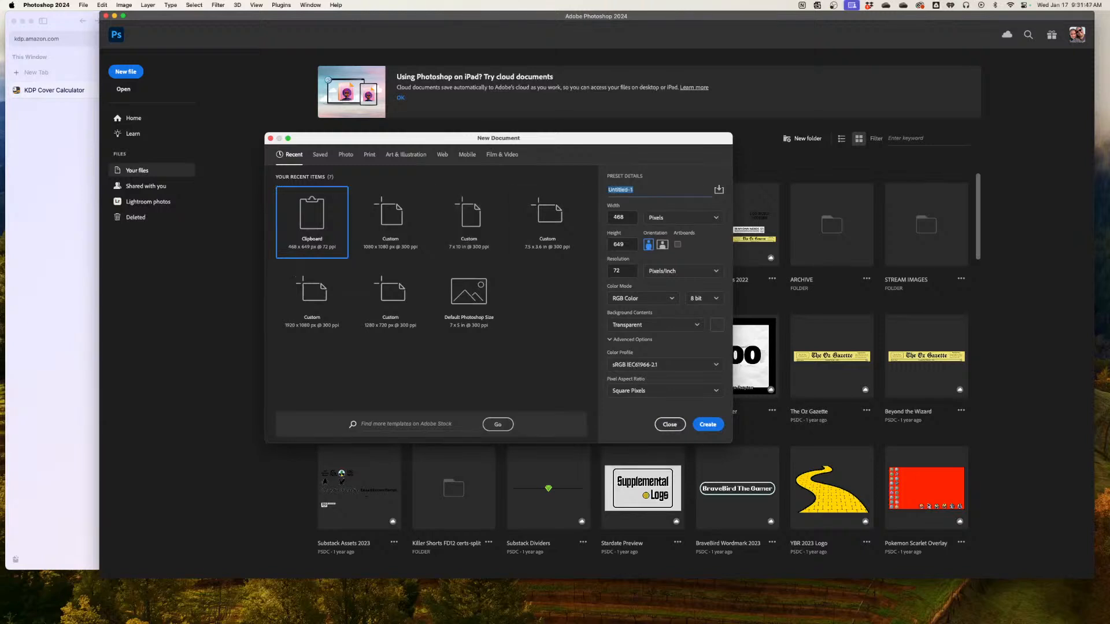
{"action": "type", "text": "Wizard of Oz Template"}
{"action": "key", "text": "Tab"}
Set the new document to 7875 by 5550 pixels at 600 pixels per inch, create it, and switch away from Photoshop
{"action": "type", "text": "7"}
{"action": "key", "text": "Tab"}
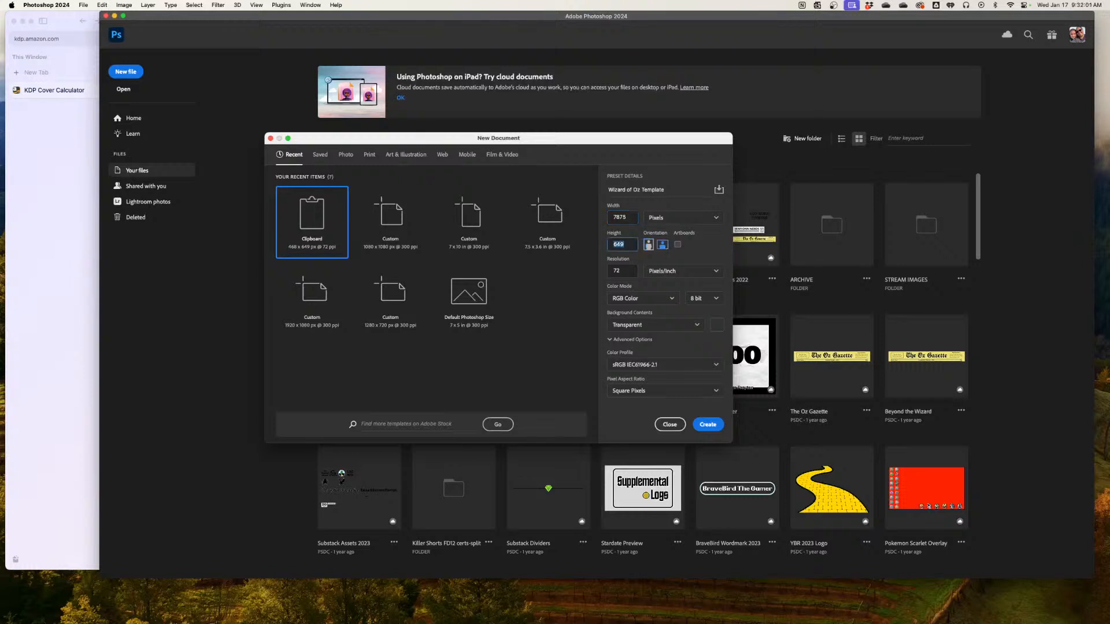
{"action": "type", "text": "5555050"}
{"action": "key", "text": "Tab"}
{"action": "type", "text": "600"}
{"action": "left_click", "coordinate": [708, 424]}
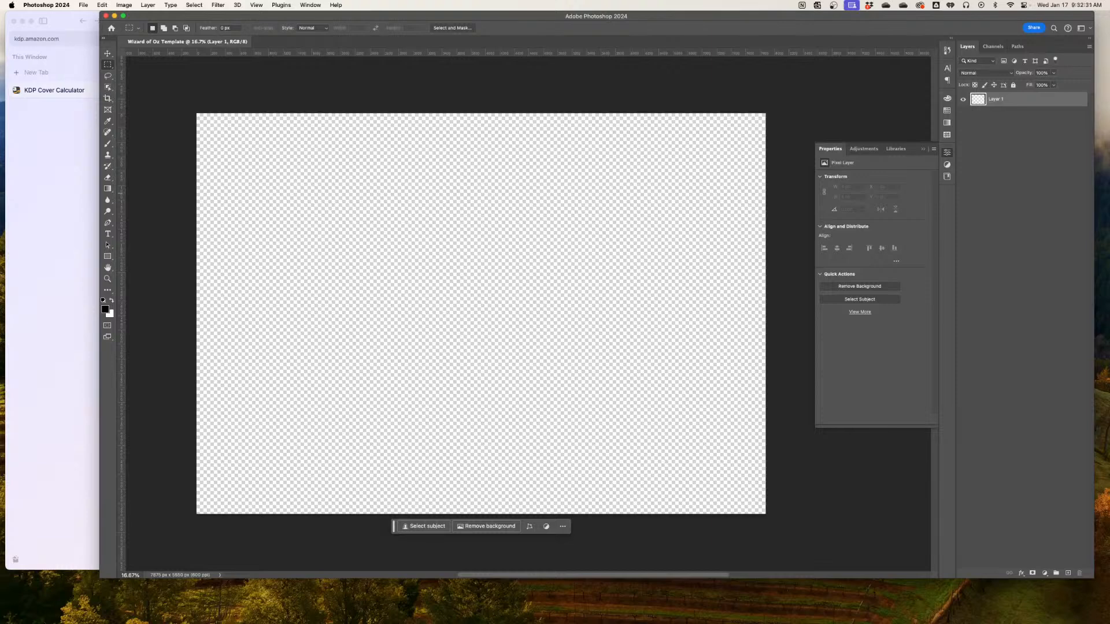
{"action": "key", "text": "super+Tab"}
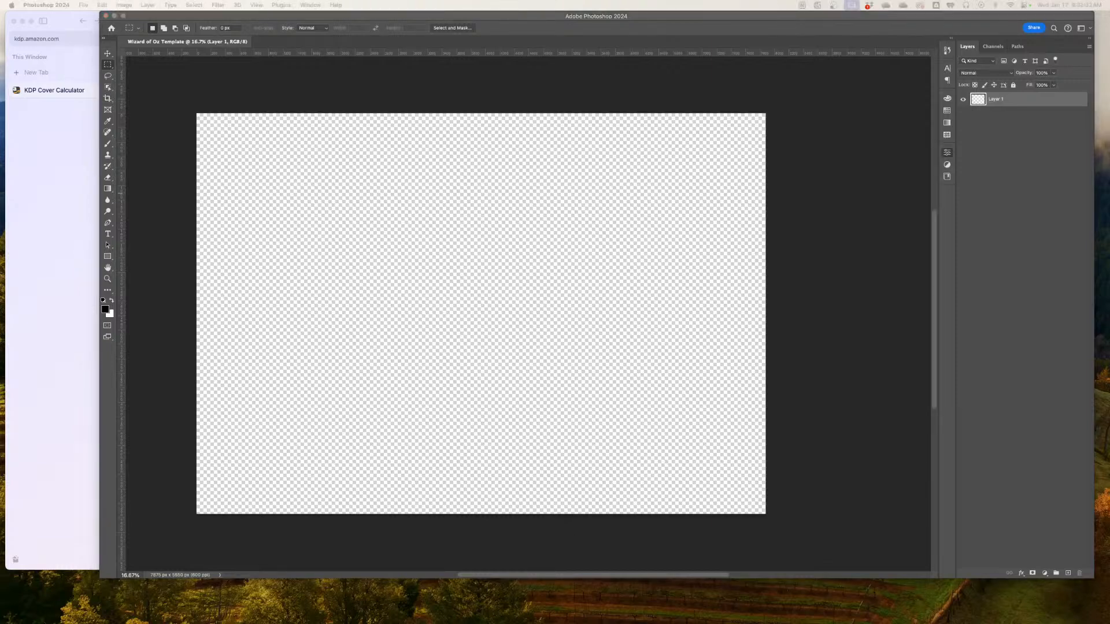
Place the right-to-left paperback template PNG from the downloaded folder into the Wizard of Oz Template document
{"action": "key", "text": "super+Tab"}
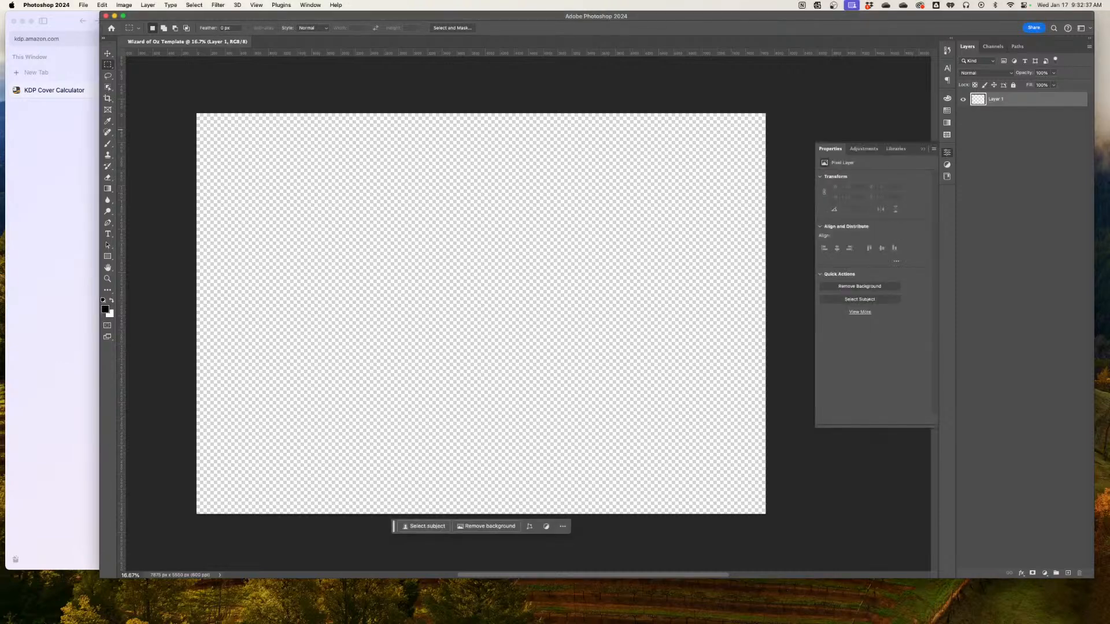
{"action": "key", "text": "super+Tab"}
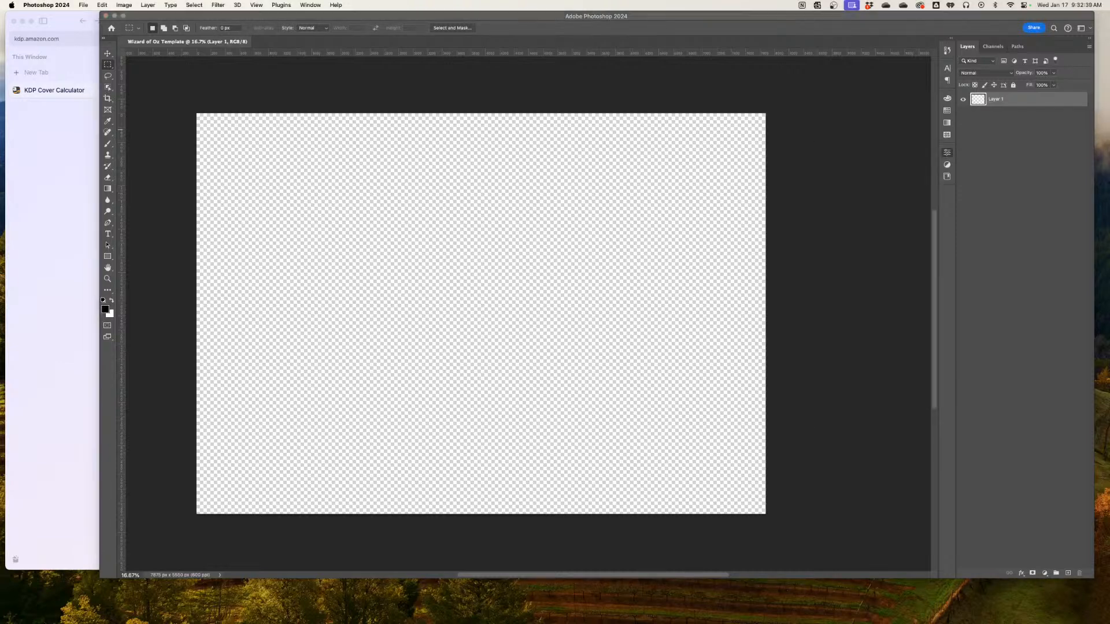
{"action": "left_click_drag", "start_coordinate": [444, 140], "coordinate": [719, 176]}
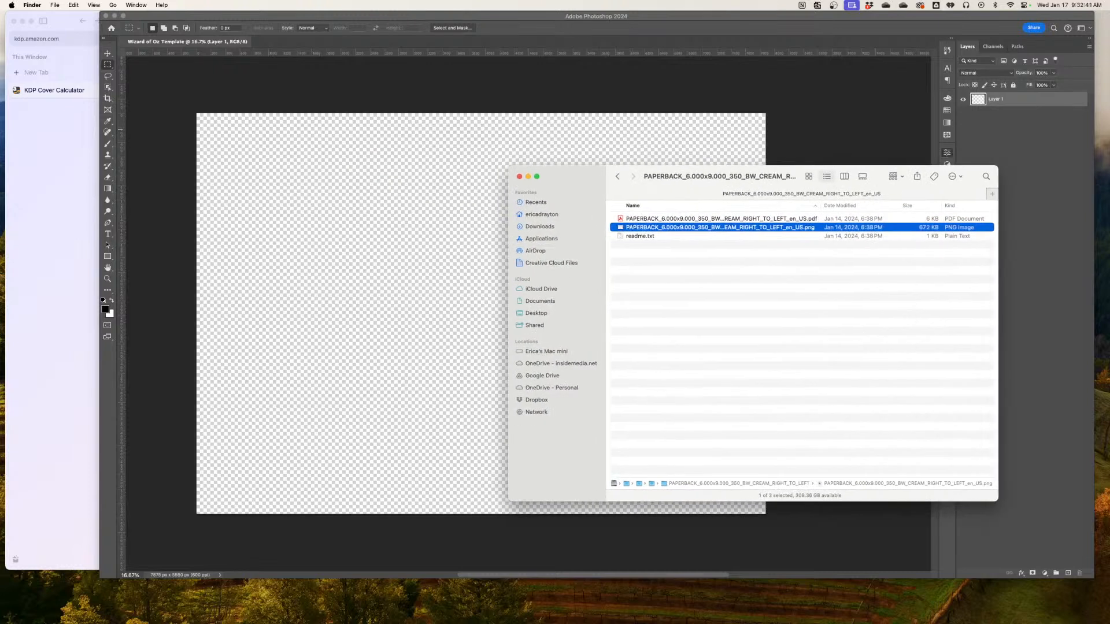
{"action": "left_click_drag", "start_coordinate": [622, 227], "coordinate": [381, 220]}
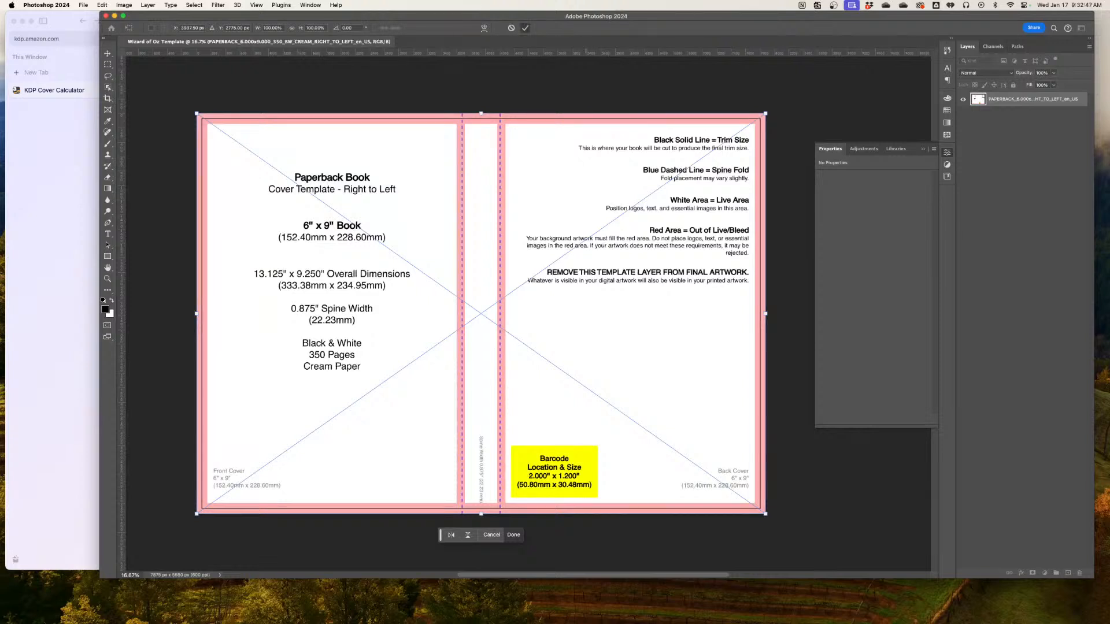
{"action": "left_click", "coordinate": [525, 27]}
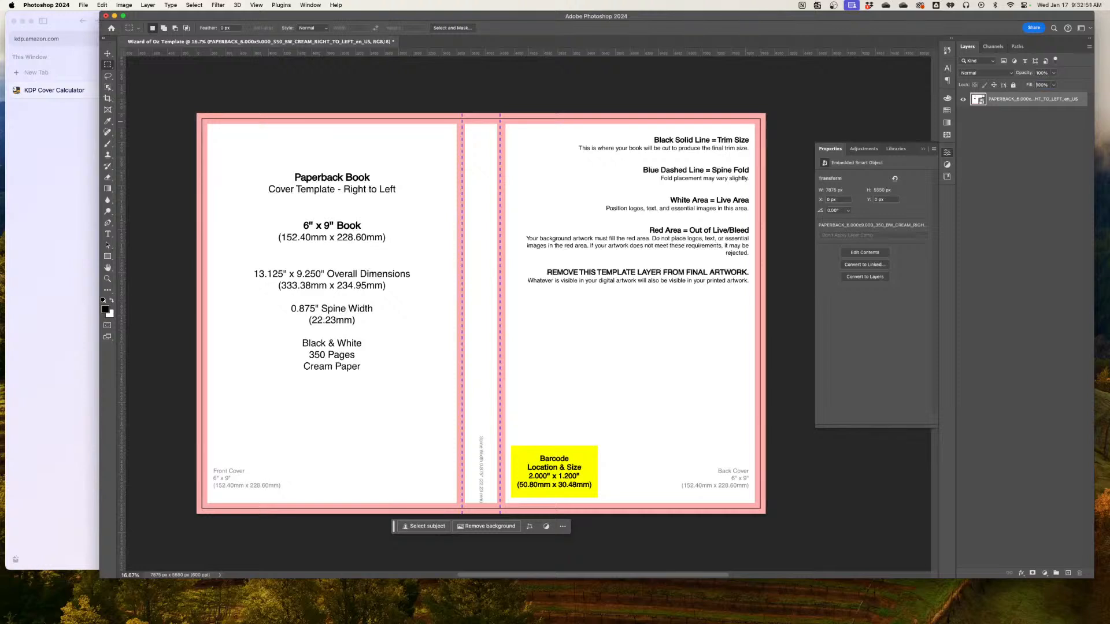
Reduce the opacity of the right-to-left template layer and lock the layer
{"action": "left_click", "coordinate": [1030, 85]}
{"action": "left_click_drag", "start_coordinate": [1025, 73], "coordinate": [996, 73]}
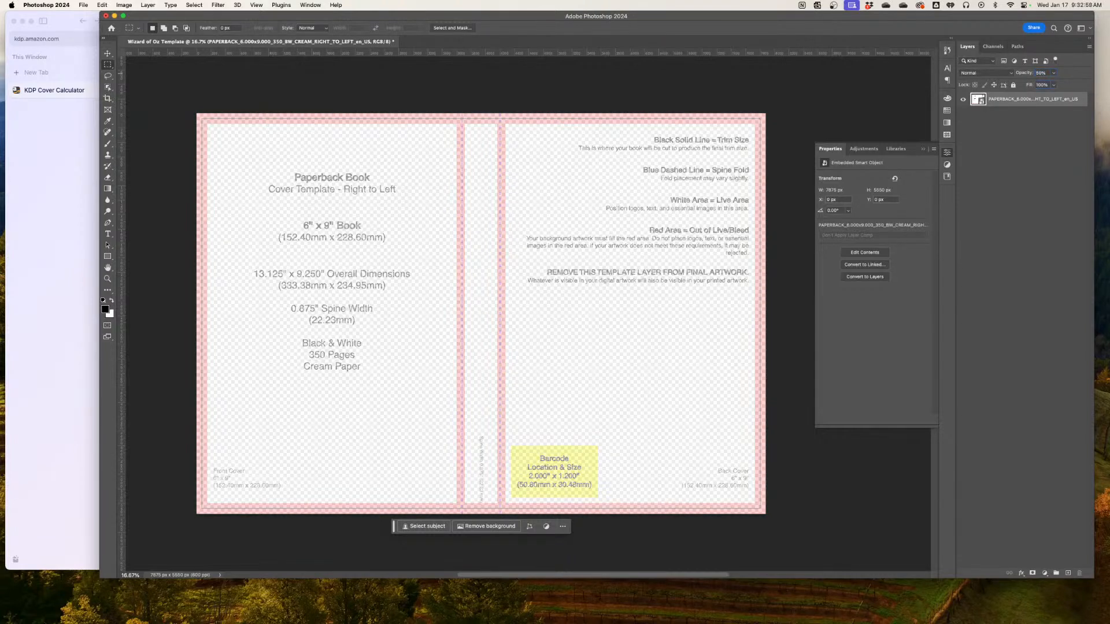
{"action": "left_click", "coordinate": [1016, 131]}
{"action": "left_click", "coordinate": [1015, 101]}
{"action": "left_click", "coordinate": [1012, 85]}
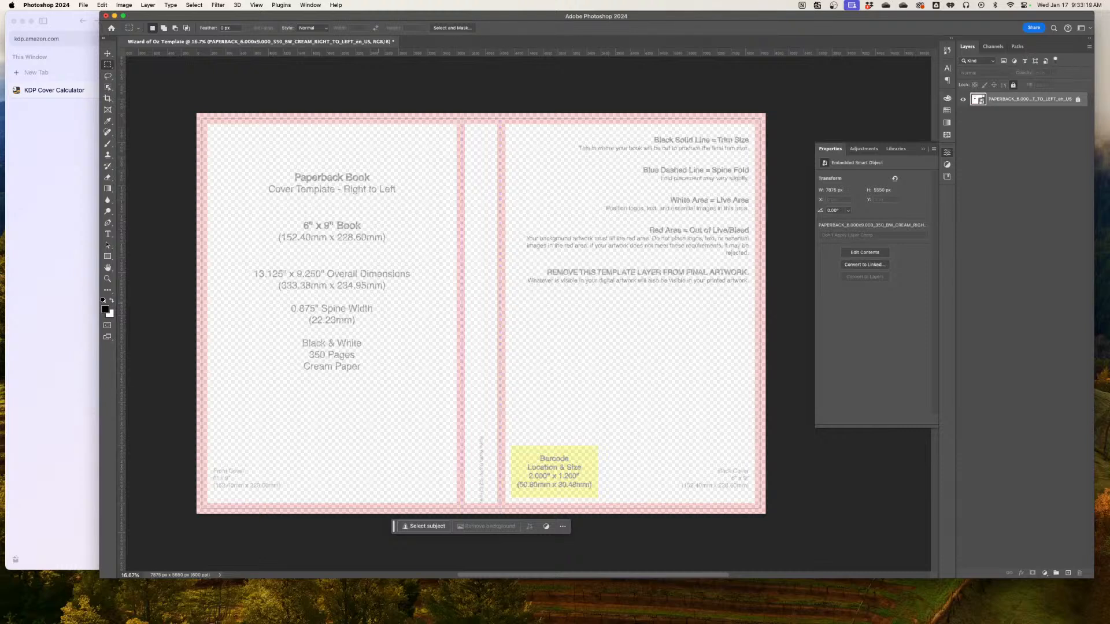
Switch to the KDP cover calculator, set the page-turn direction to Left to Right, and recalculate the dimensions
{"action": "key", "text": "super+Tab"}
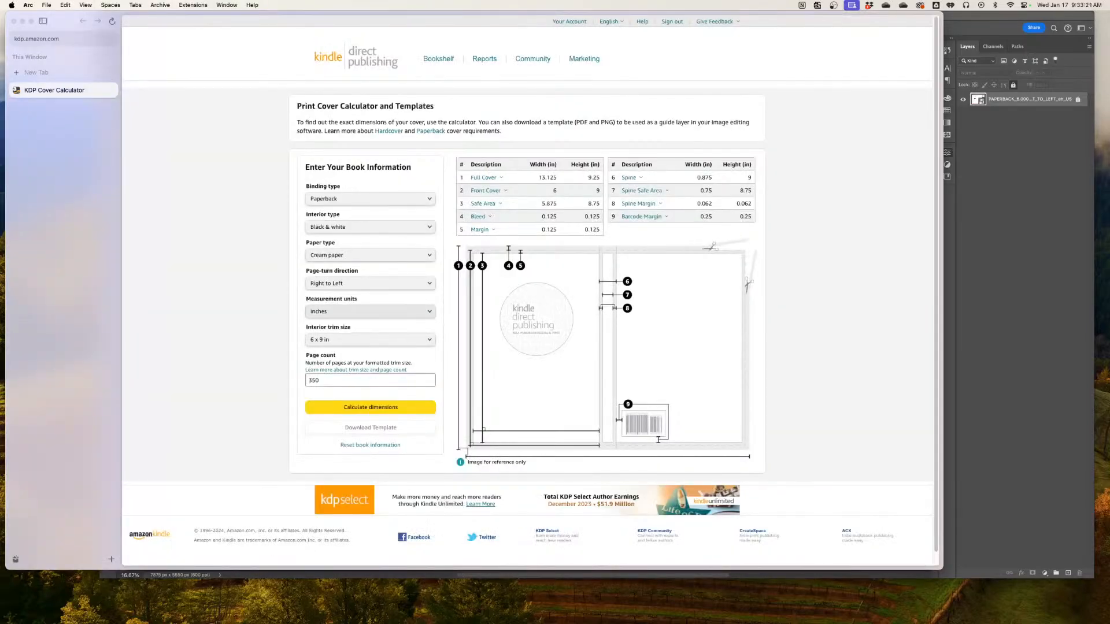
{"action": "left_click", "coordinate": [371, 283]}
{"action": "left_click", "coordinate": [370, 284]}
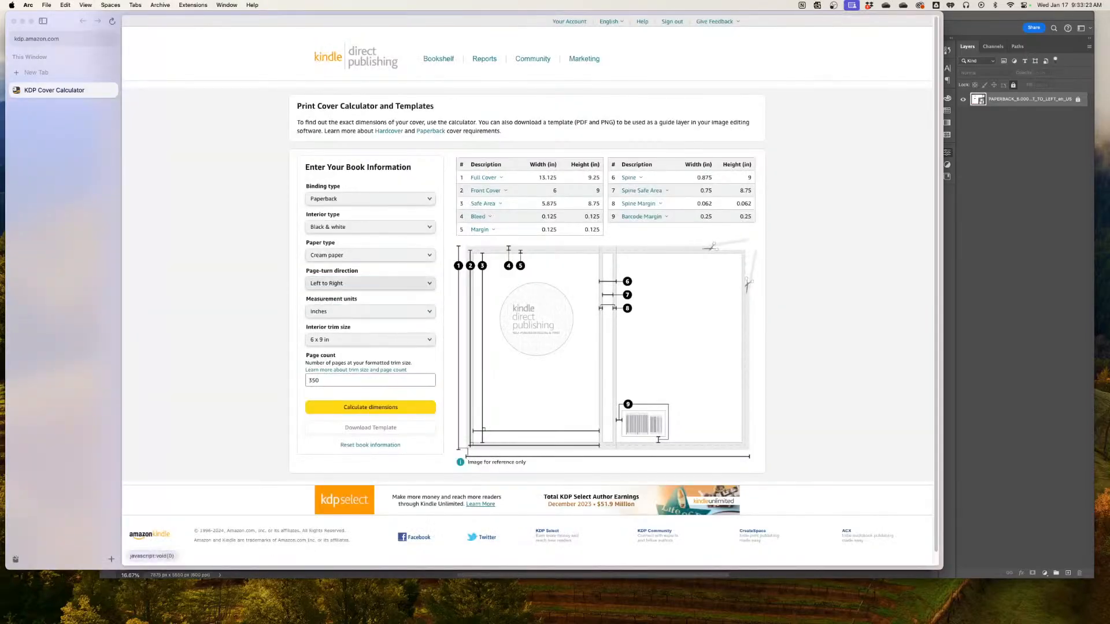
{"action": "left_click", "coordinate": [346, 381]}
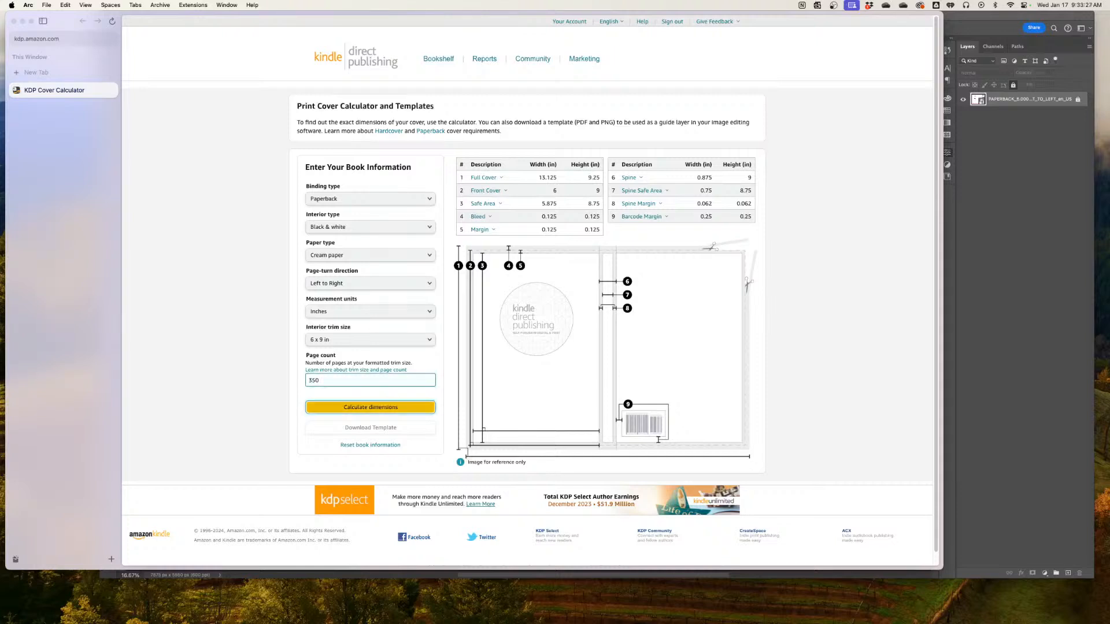
{"action": "left_click", "coordinate": [370, 407]}
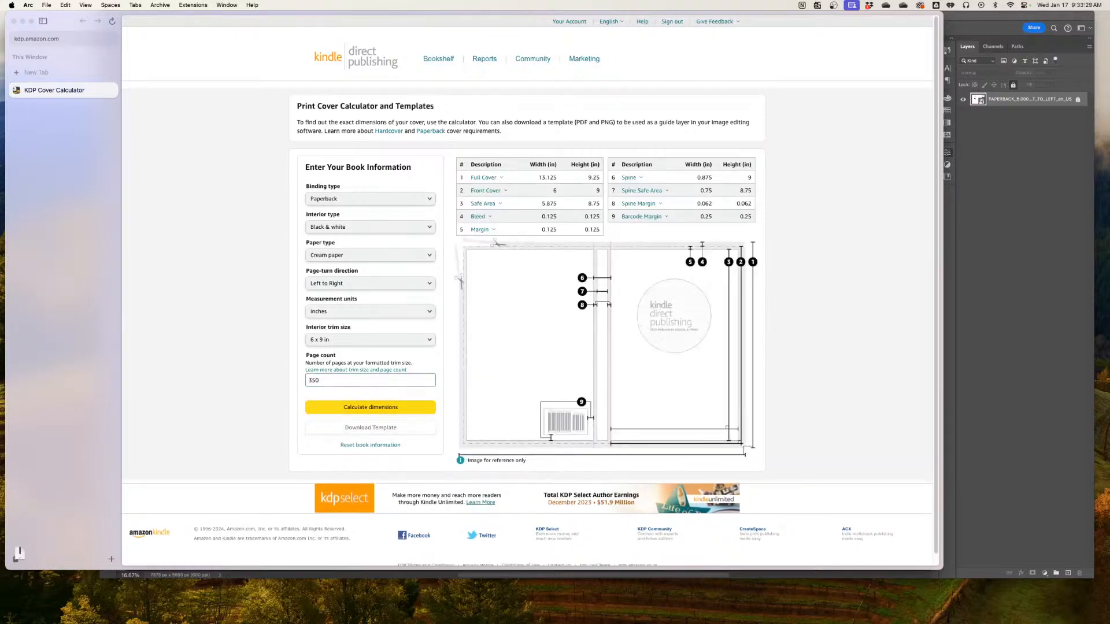
Back in Photoshop, add a blank layer beneath the right-to-left template and delete the template layer
{"action": "key", "text": "super+Tab"}
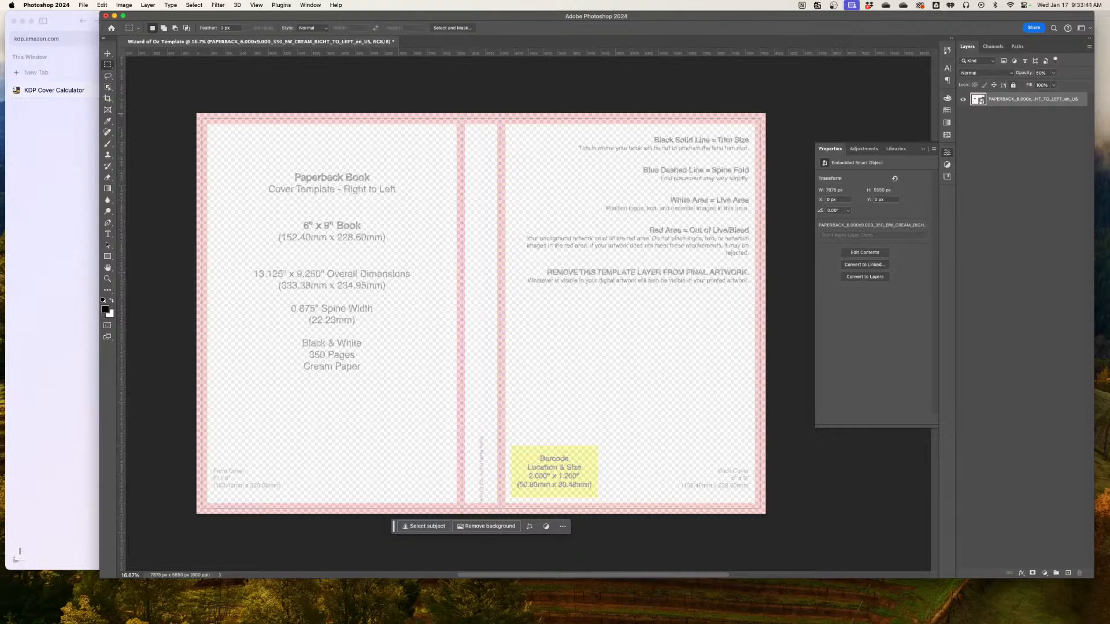
{"action": "left_click", "coordinate": [1068, 573]}
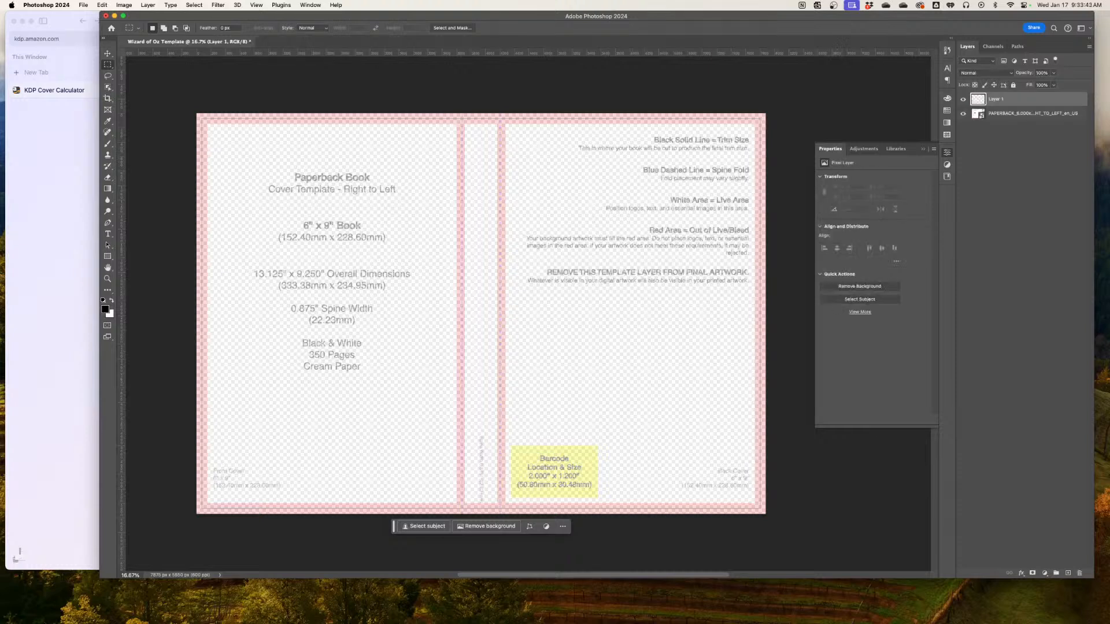
{"action": "left_click", "coordinate": [1033, 114]}
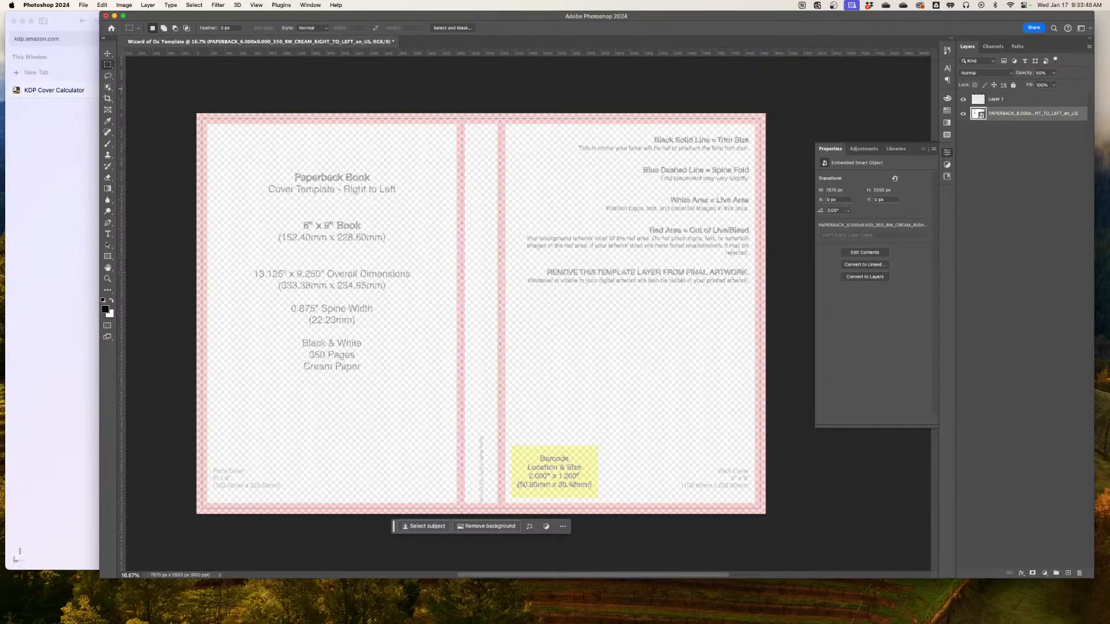
{"action": "left_click_drag", "start_coordinate": [1033, 114], "coordinate": [1033, 96]}
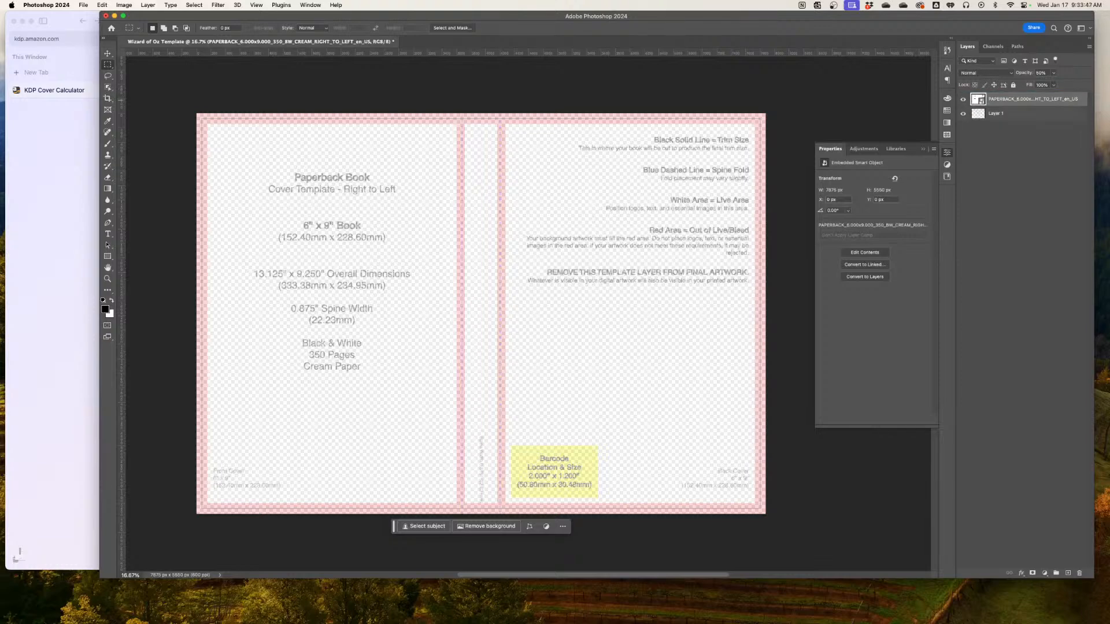
{"action": "key", "text": "BackSpace"}
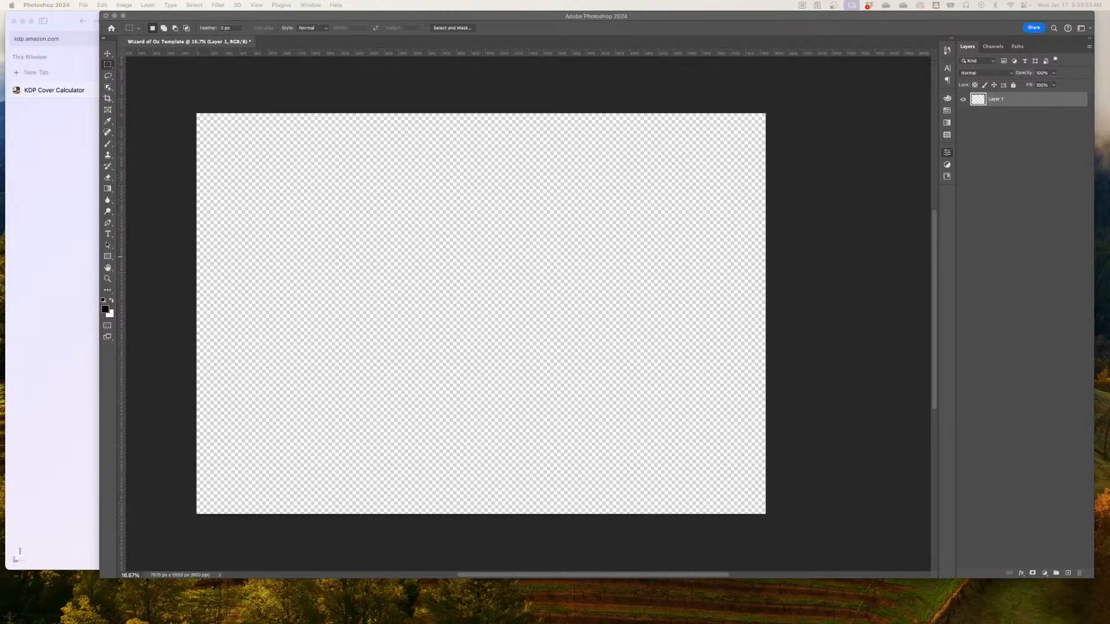
Place the left-to-right paperback template PNG in the Photoshop document as a locked layer at 50% opacity
{"action": "left_click_drag", "start_coordinate": [0, 324], "coordinate": [269, 248]}
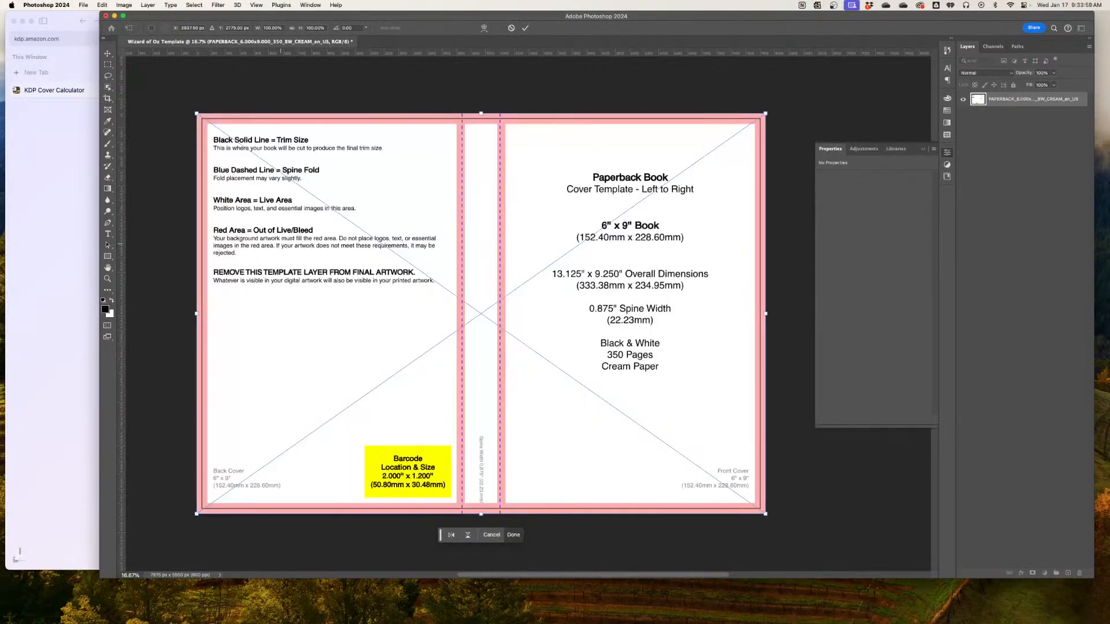
{"action": "left_click", "coordinate": [525, 28]}
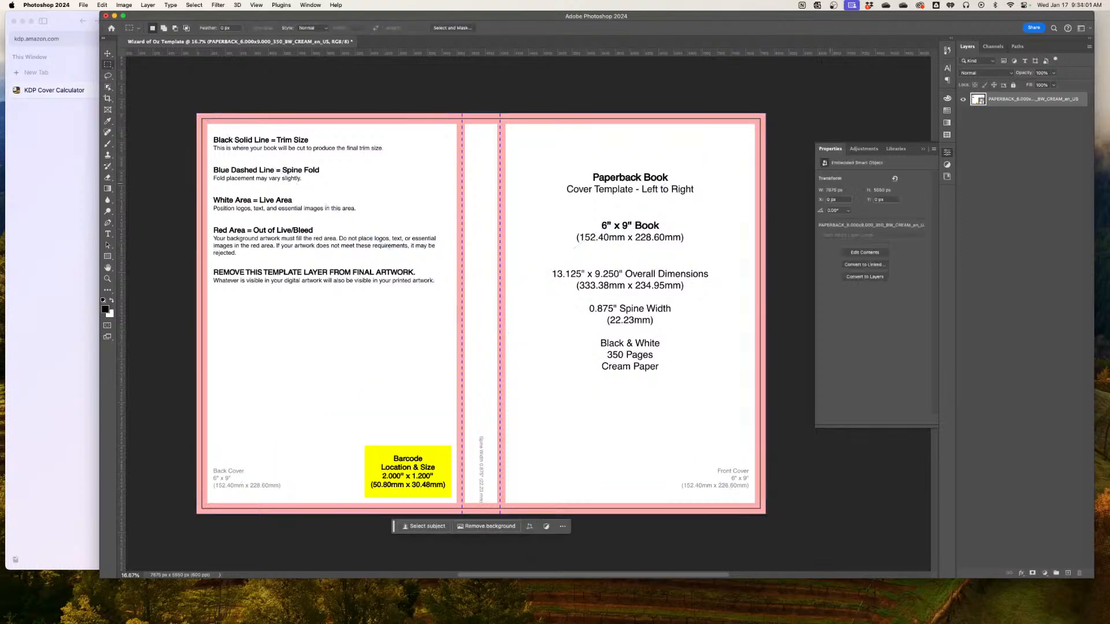
{"action": "key", "text": "4"}
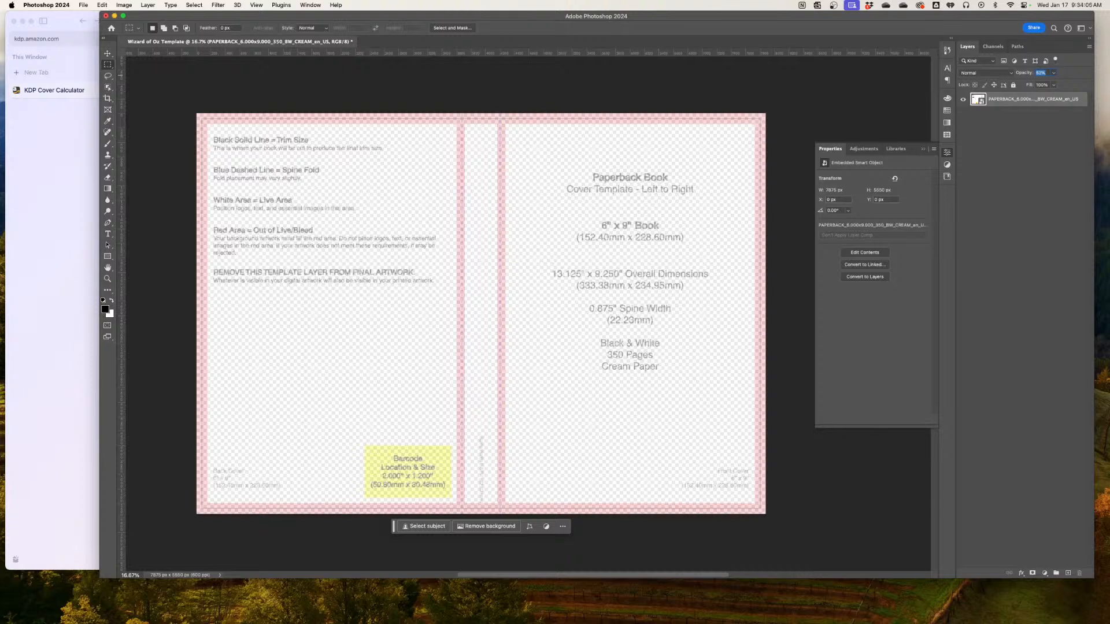
{"action": "type", "text": "50"}
{"action": "left_click", "coordinate": [1013, 85]}
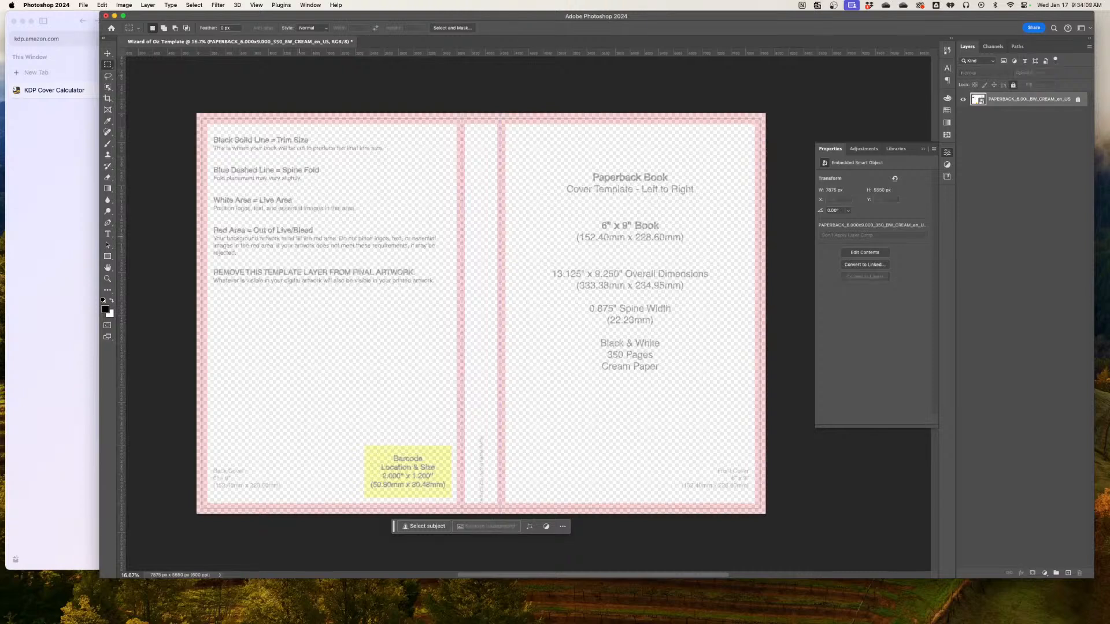
Close the Wizard of Oz Template document without saving it
{"action": "key", "text": "super+Tab"}
{"action": "key", "text": "super+w"}
{"action": "key", "text": "super+d"}
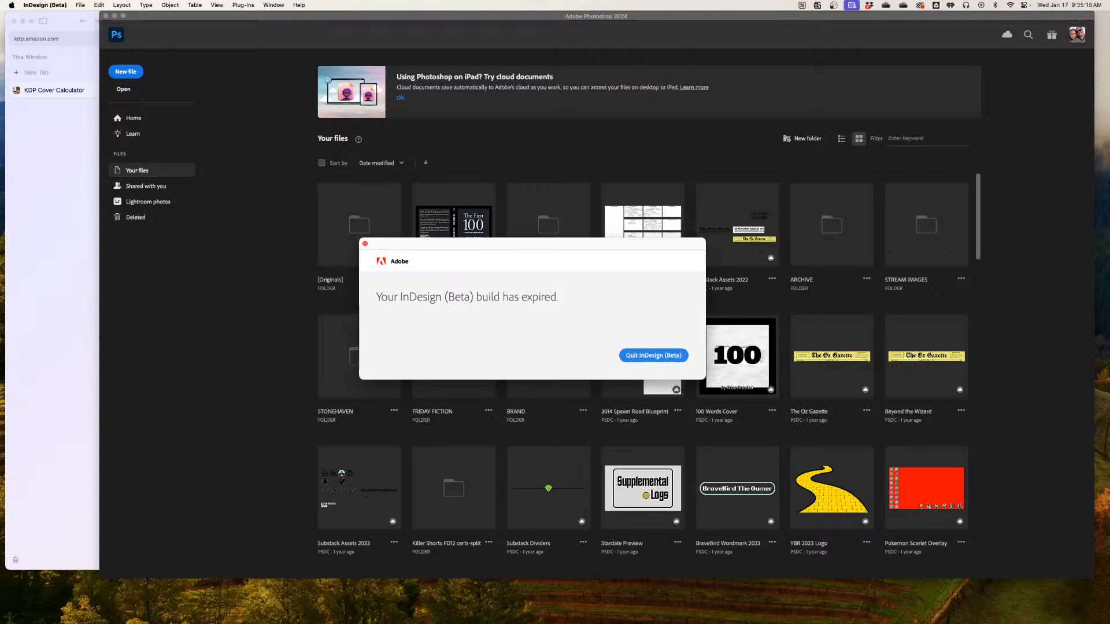
Dismiss the expired InDesign (Beta) notice and open The First 100 cloud document to examine its full cover layout
{"action": "key", "text": "Return"}
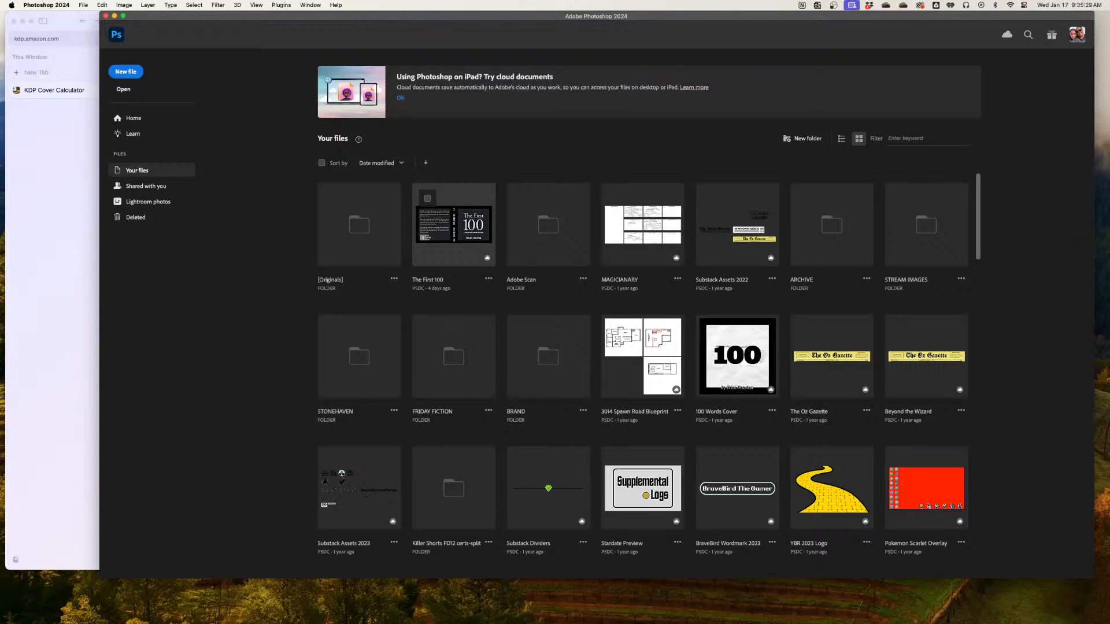
{"action": "left_click", "coordinate": [460, 253]}
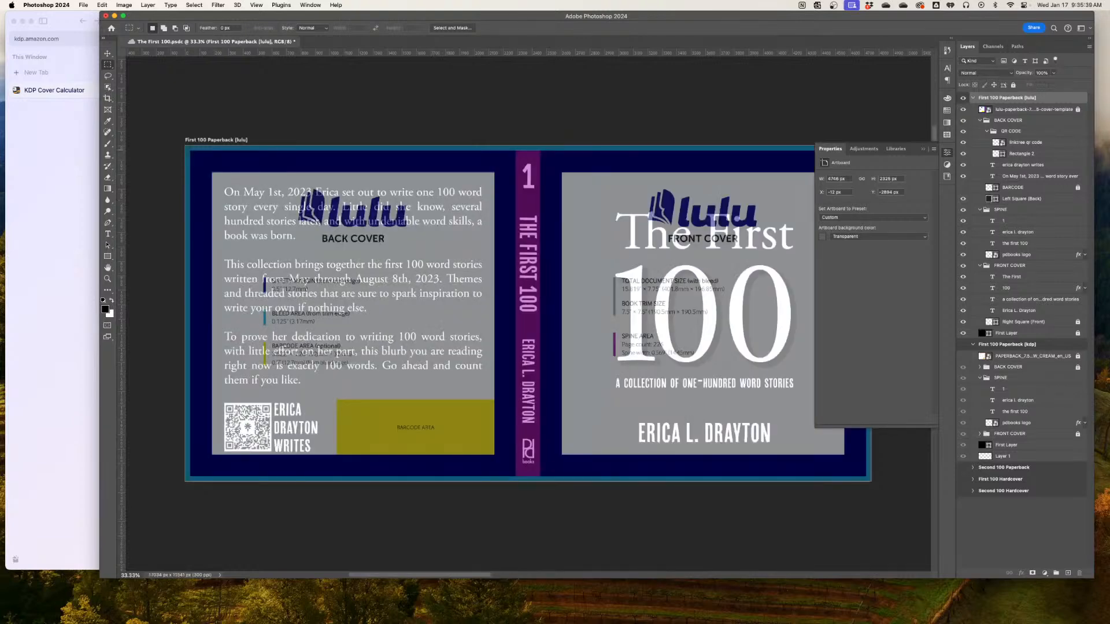
{"action": "left_click", "coordinate": [946, 153]}
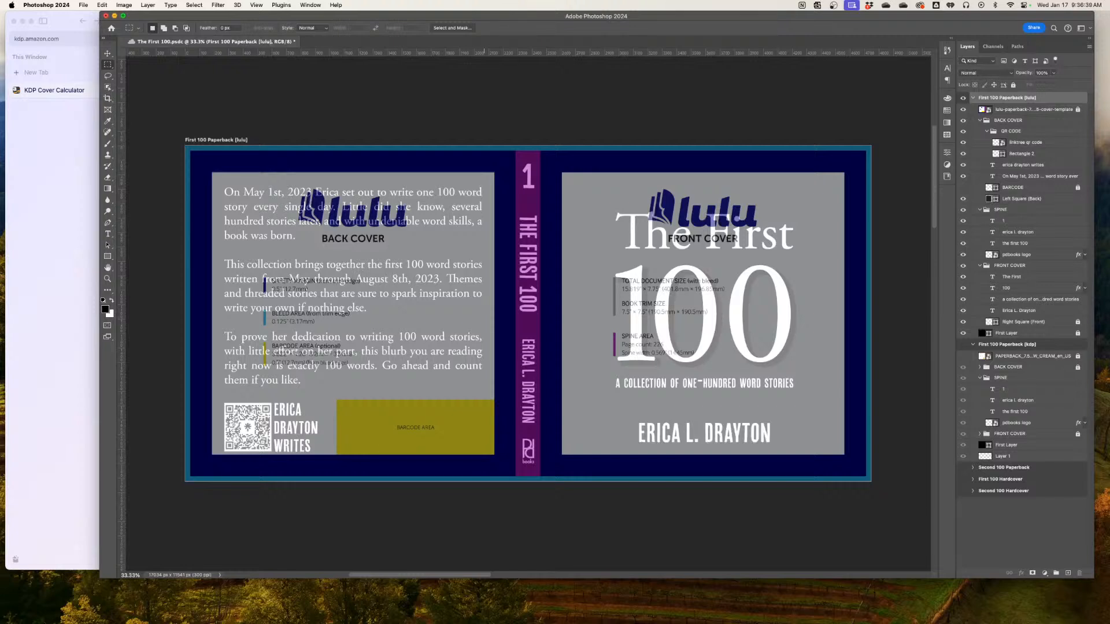
Minimize Photoshop and bring the Finder window with the template files to the front over the browser
{"action": "left_click", "coordinate": [114, 16]}
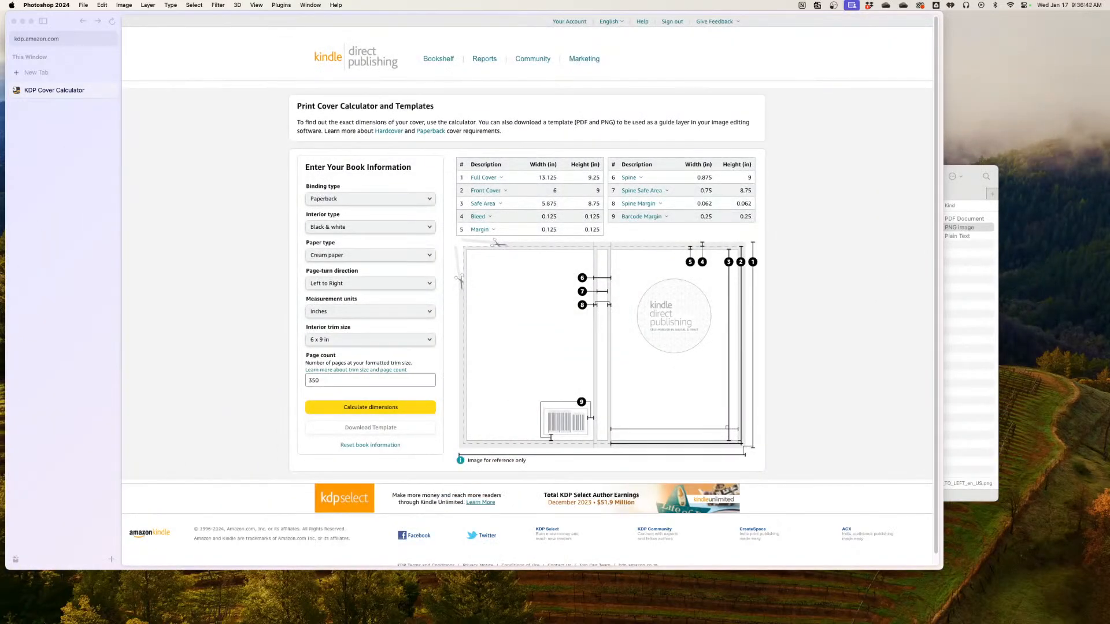
{"action": "left_click", "coordinate": [971, 323]}
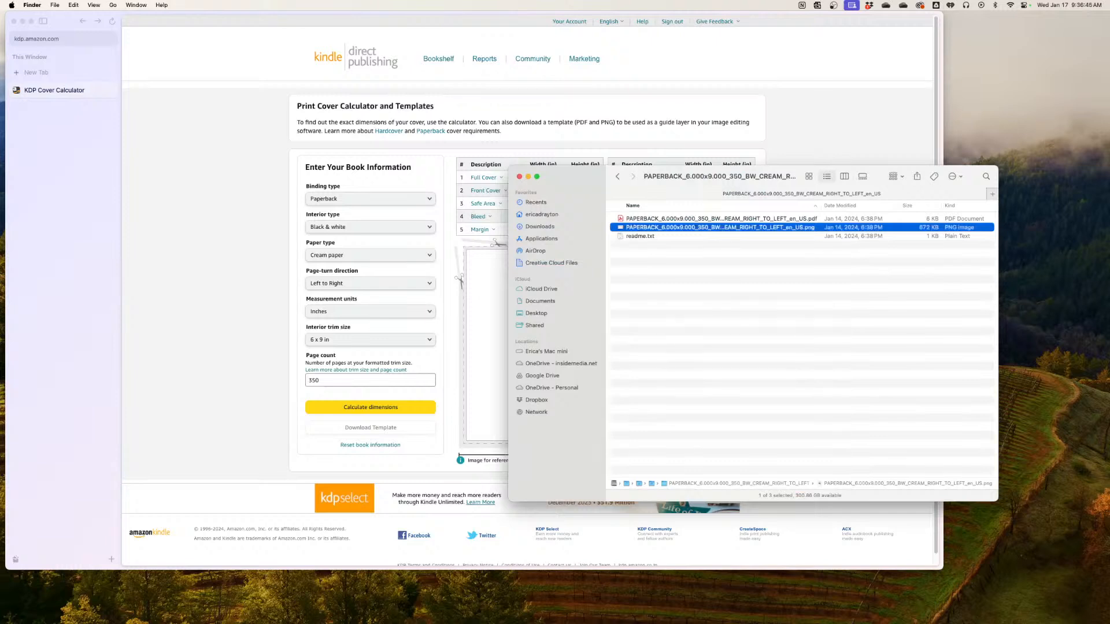
{"action": "left_click_drag", "start_coordinate": [720, 177], "coordinate": [407, 121]}
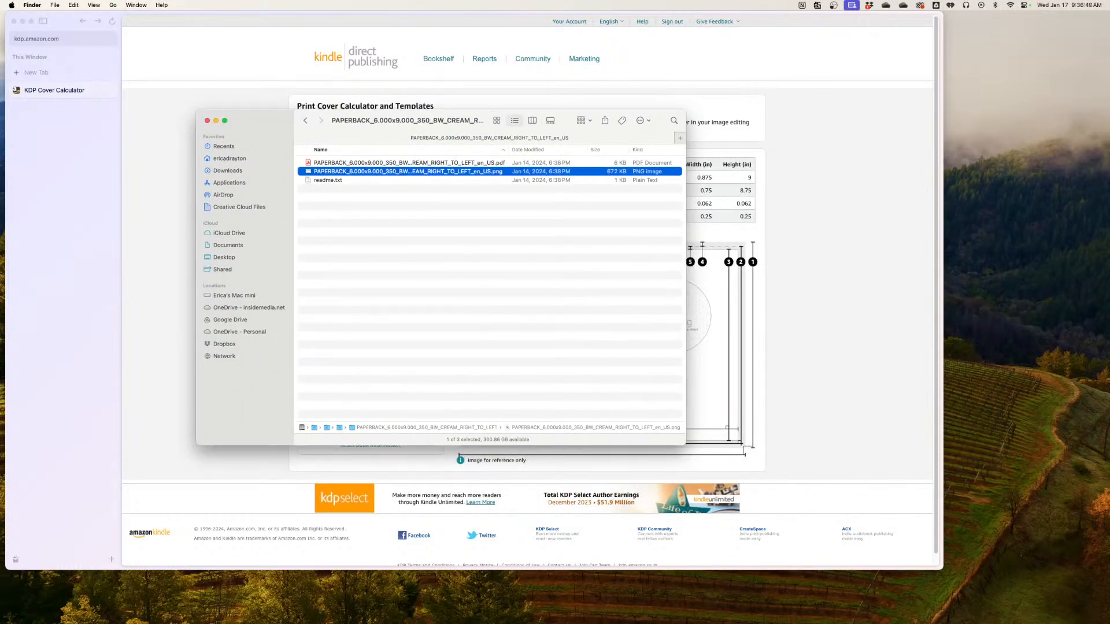
Browse OneDrive - Personal through [00] PDBOOKS, SUBSTACK, 02 100 WORDS DAILY and THE BOOKS to THE FIRST 100 folder
{"action": "left_click", "coordinate": [240, 331]}
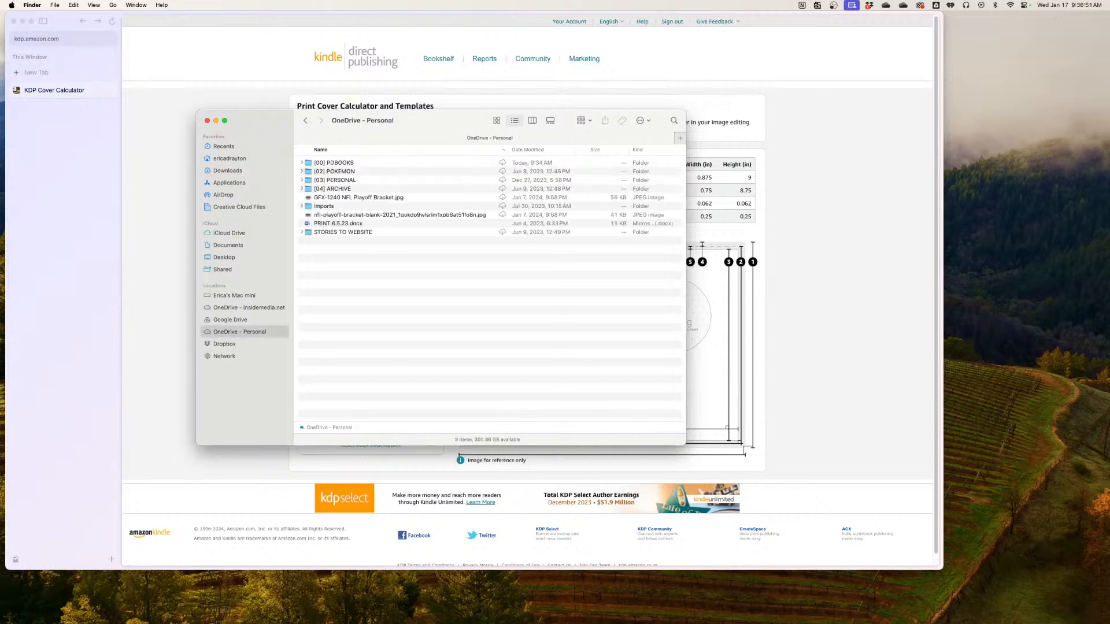
{"action": "double_click", "coordinate": [334, 163]}
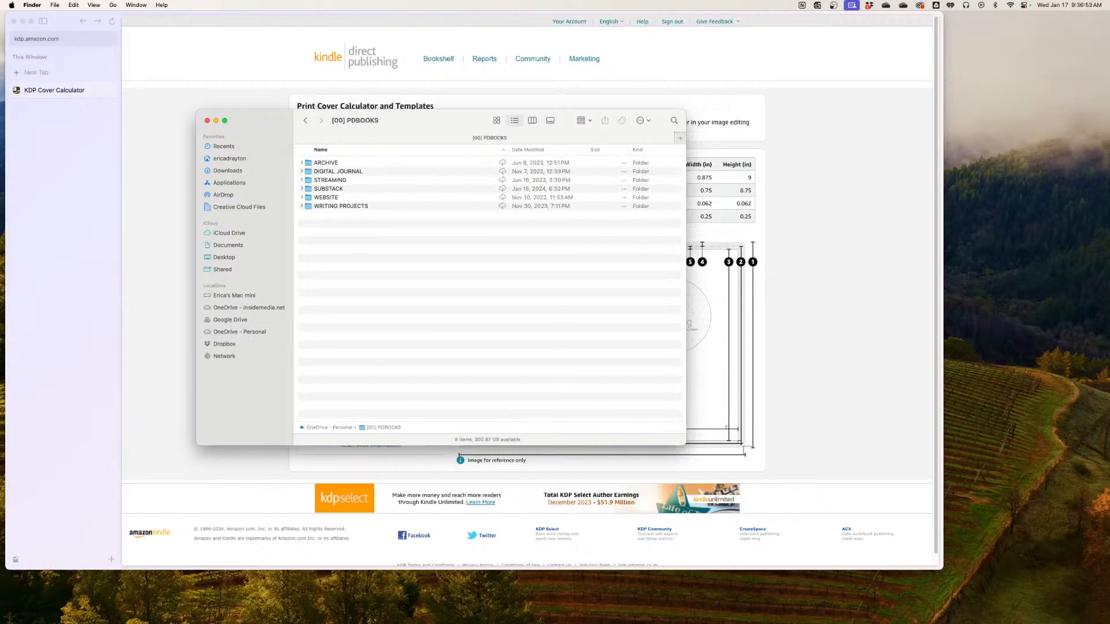
{"action": "double_click", "coordinate": [328, 189]}
{"action": "double_click", "coordinate": [353, 172]}
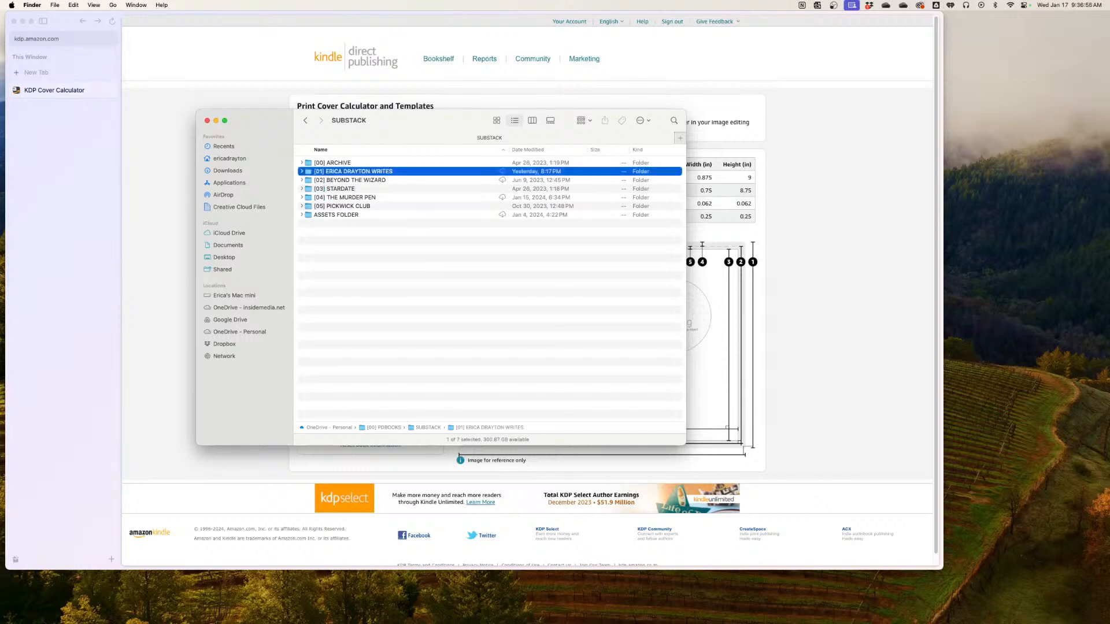
{"action": "double_click", "coordinate": [343, 180]}
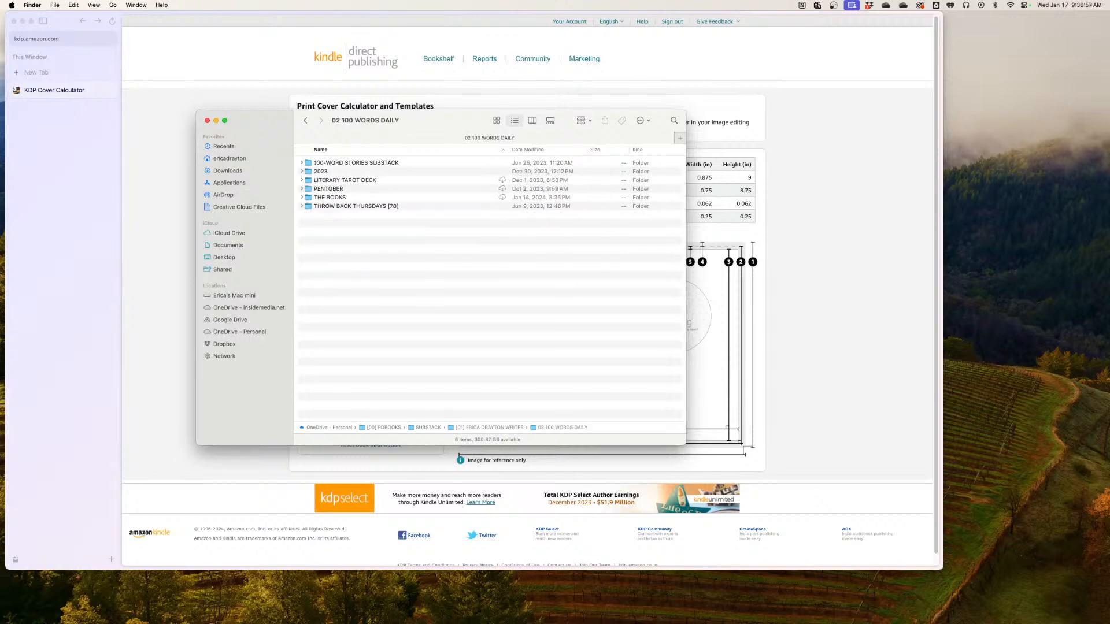
{"action": "double_click", "coordinate": [330, 197]}
{"action": "double_click", "coordinate": [334, 180]}
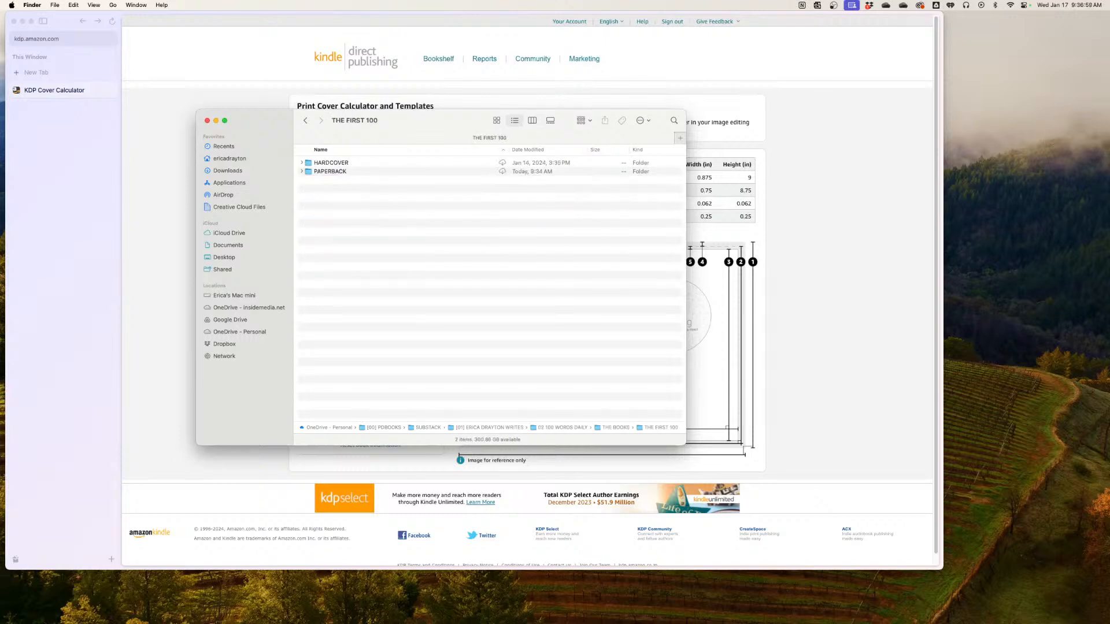
Expand the HARDCOVER, PAPERBACK and INGRAMSPARK FILES folders to examine how the book files are organized
{"action": "left_click", "coordinate": [301, 163]}
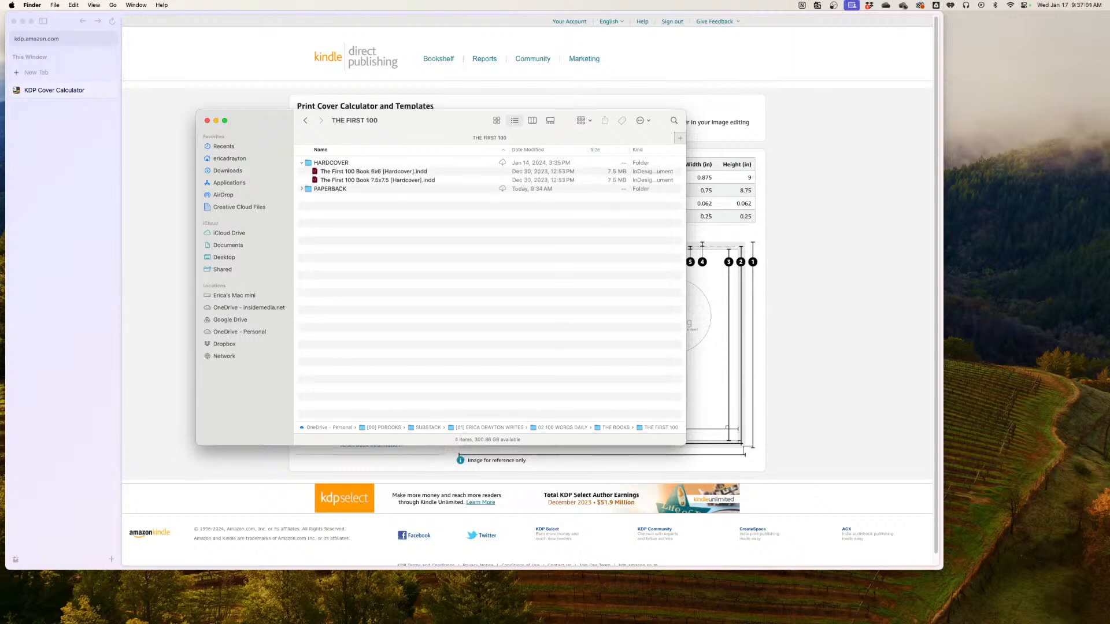
{"action": "left_click", "coordinate": [301, 189]}
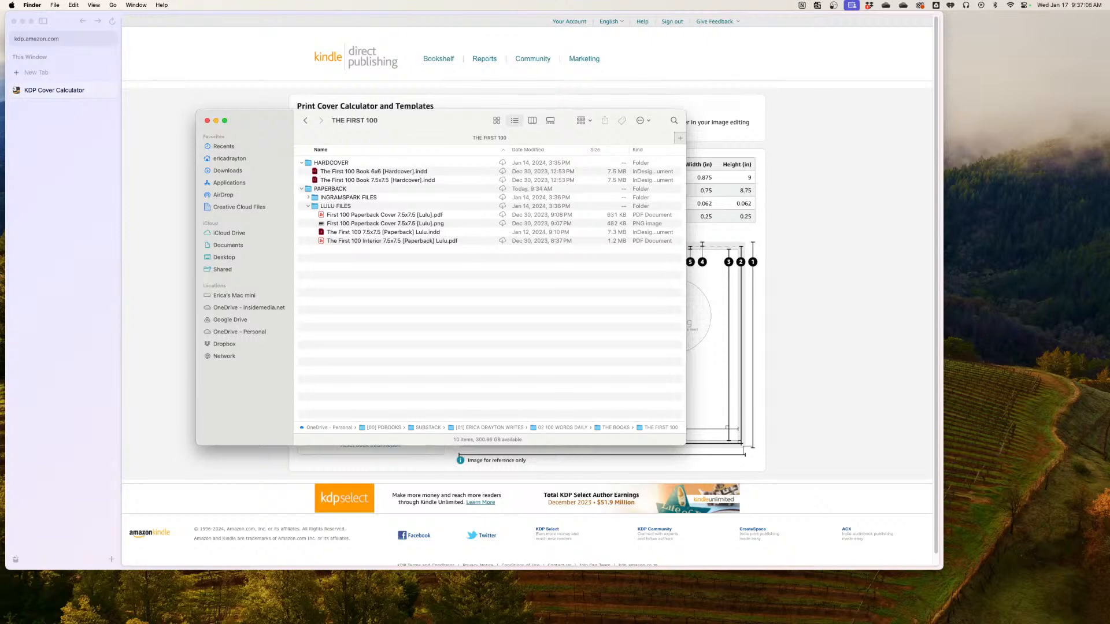
{"action": "left_click", "coordinate": [308, 197]}
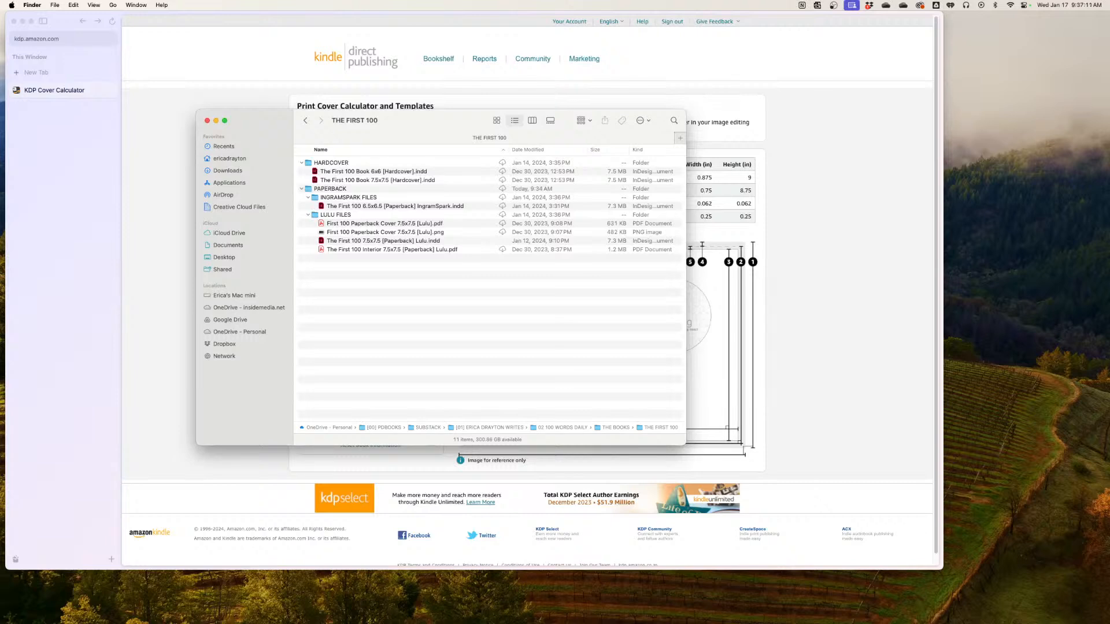
Open the LULU FILES folder and preview the First 100 Paperback Cover 7.5x7.5 [Lulu].png image
{"action": "double_click", "coordinate": [335, 215]}
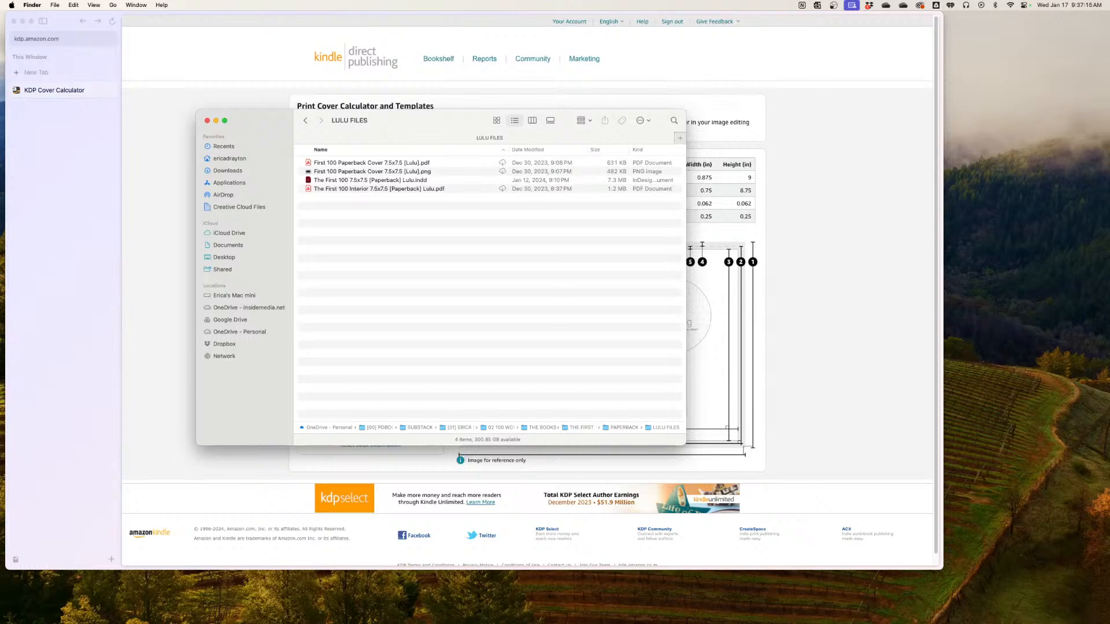
{"action": "left_click", "coordinate": [372, 172]}
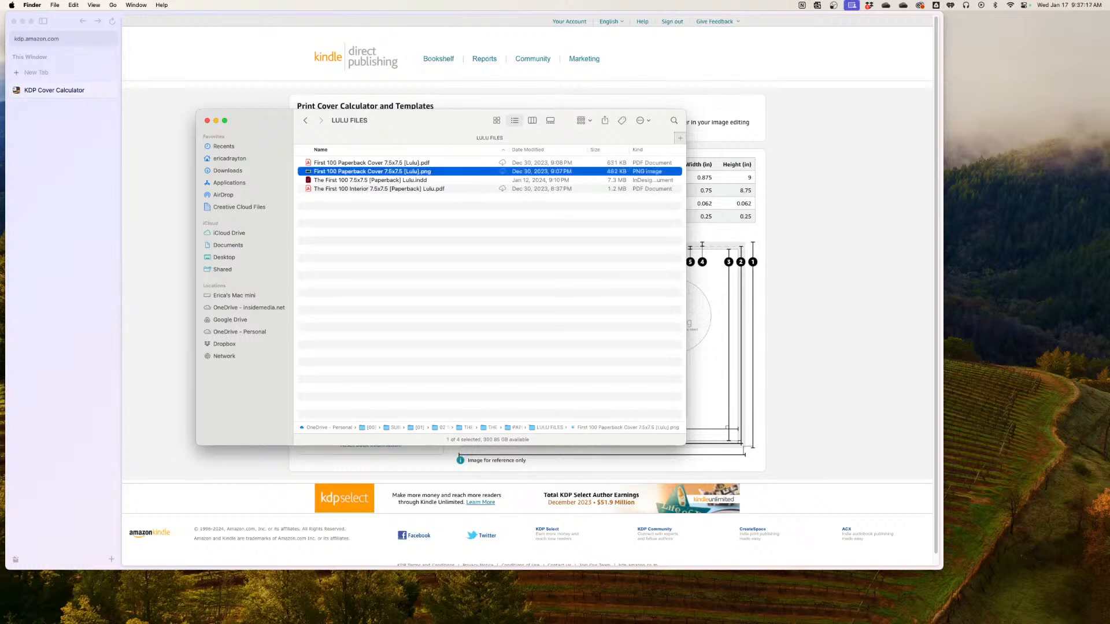
{"action": "key", "text": "space"}
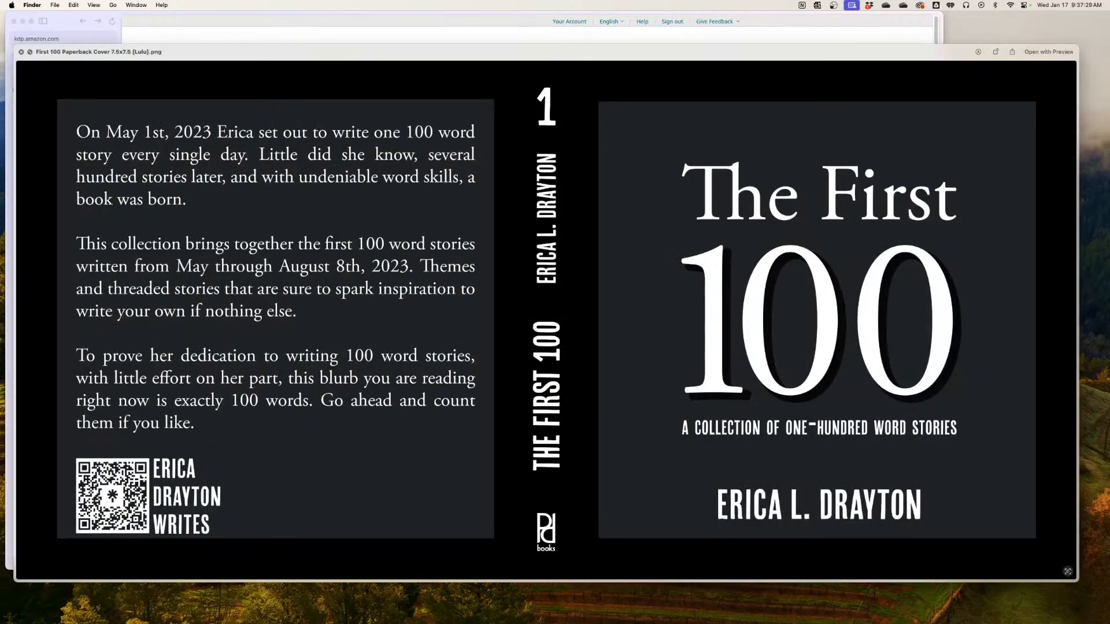
{"action": "key", "text": "space"}
Preview The First 100 Interior 7.5x7.5 [Paperback] Lulu.pdf and look through its title and copyright pages
{"action": "key", "text": "Down"}
{"action": "key", "text": "Down"}
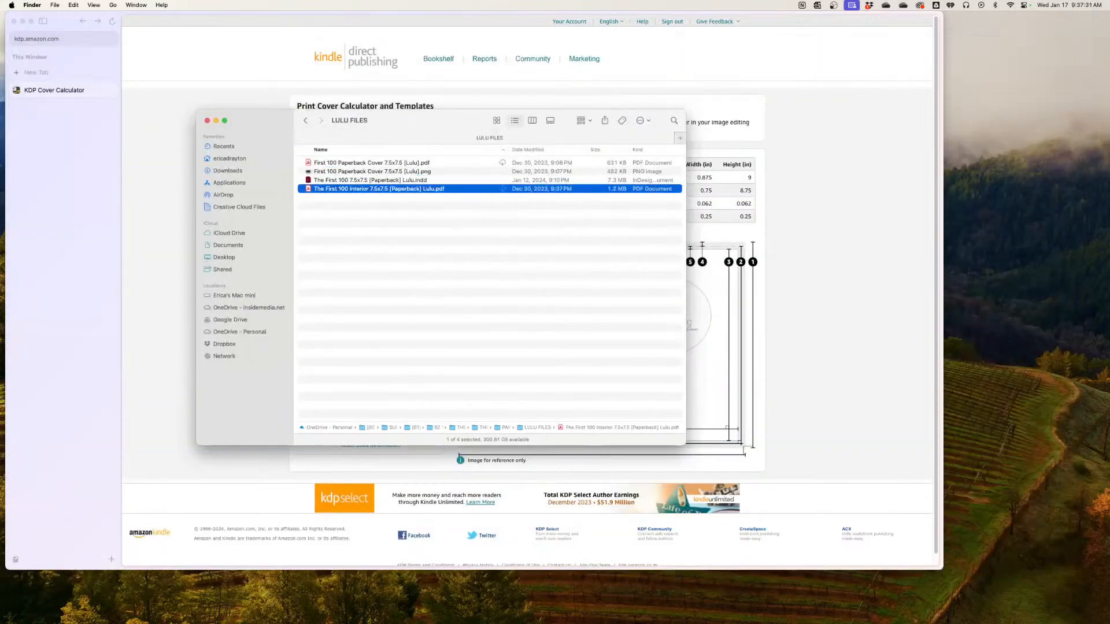
{"action": "key", "text": "space"}
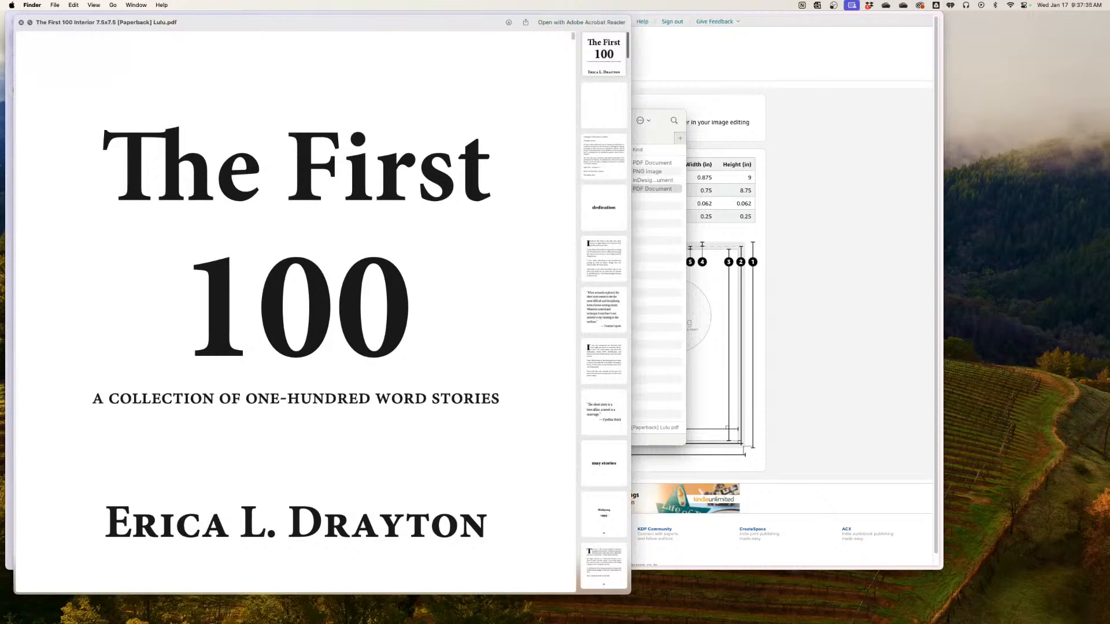
{"action": "scroll", "coordinate": [295, 312], "scroll_direction": "down", "scroll_amount": 15}
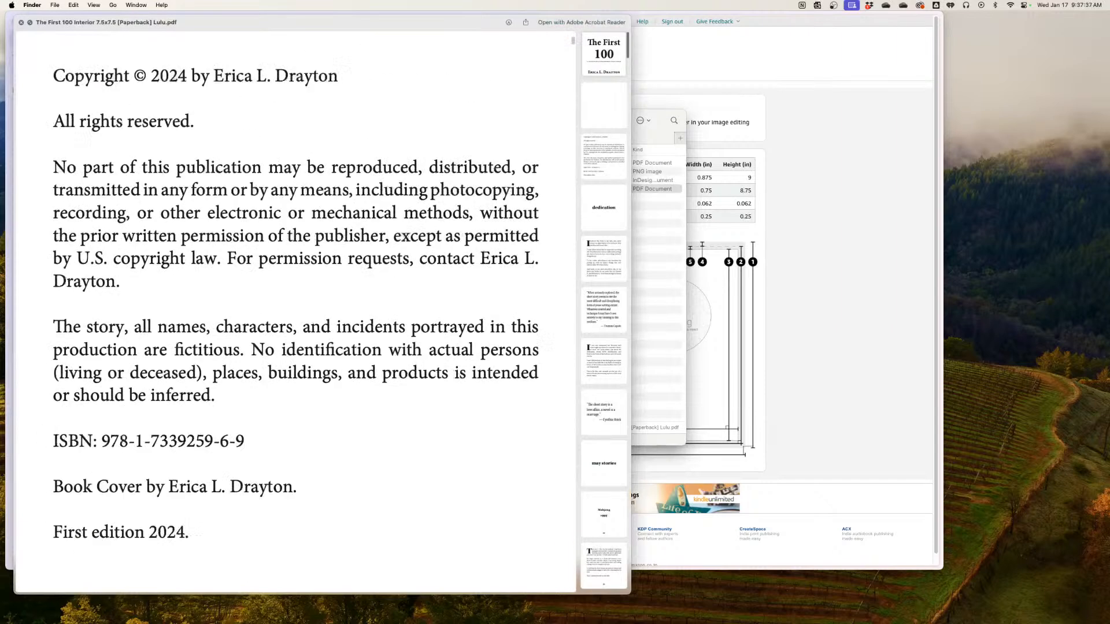
{"action": "scroll", "coordinate": [296, 312], "scroll_direction": "down", "scroll_amount": 10}
{"action": "key", "text": "space"}
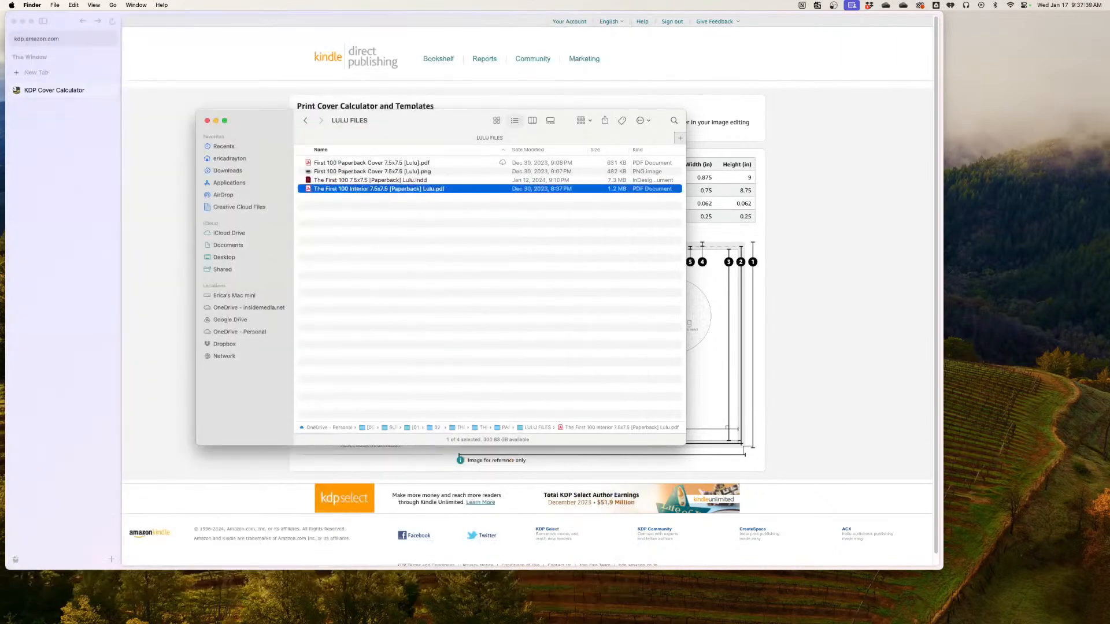
Preview First 100 Paperback Cover 7.5x7.5 [Lulu].pdf to examine the full cover layout
{"action": "left_click", "coordinate": [371, 163]}
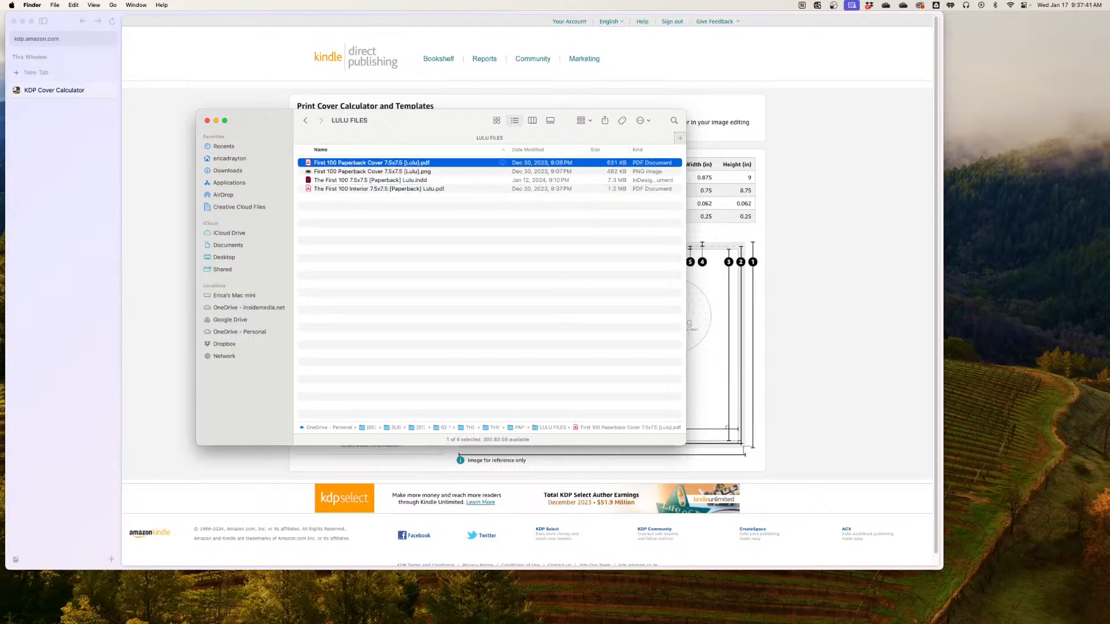
{"action": "key", "text": "space"}
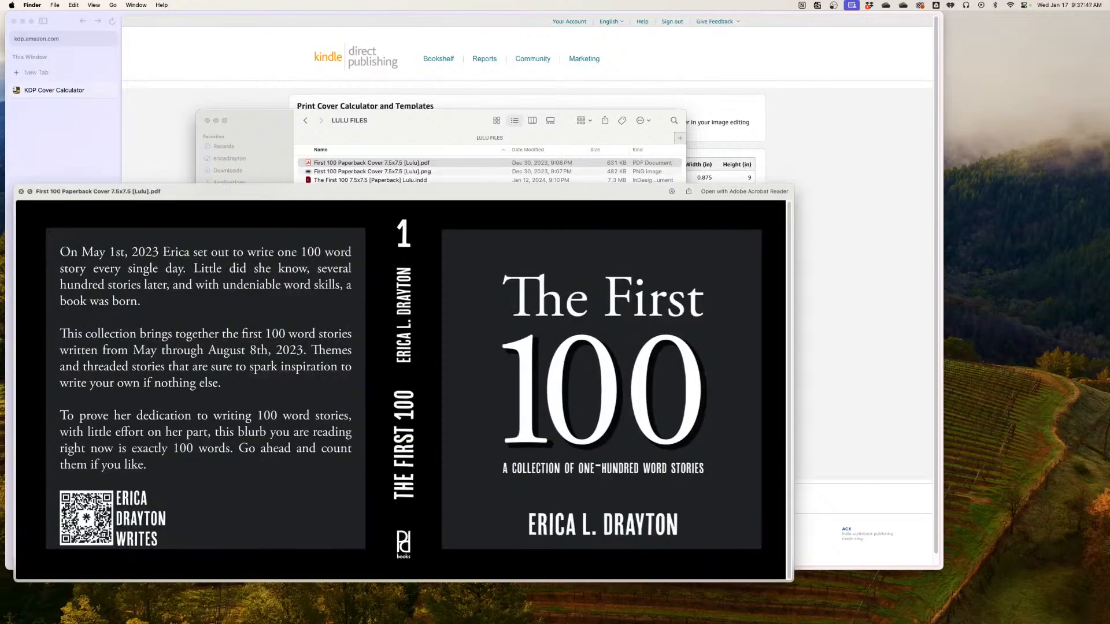
{"action": "key", "text": "space"}
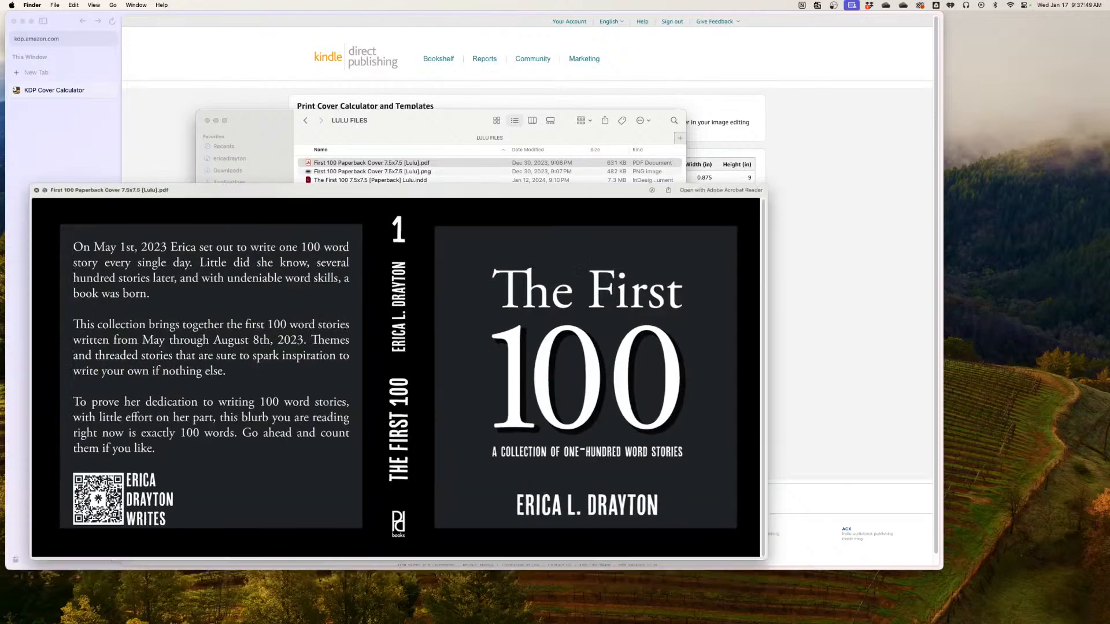
Switch to the Arc browser and open lulu.com in a new tab
{"action": "key", "text": "super+Tab"}
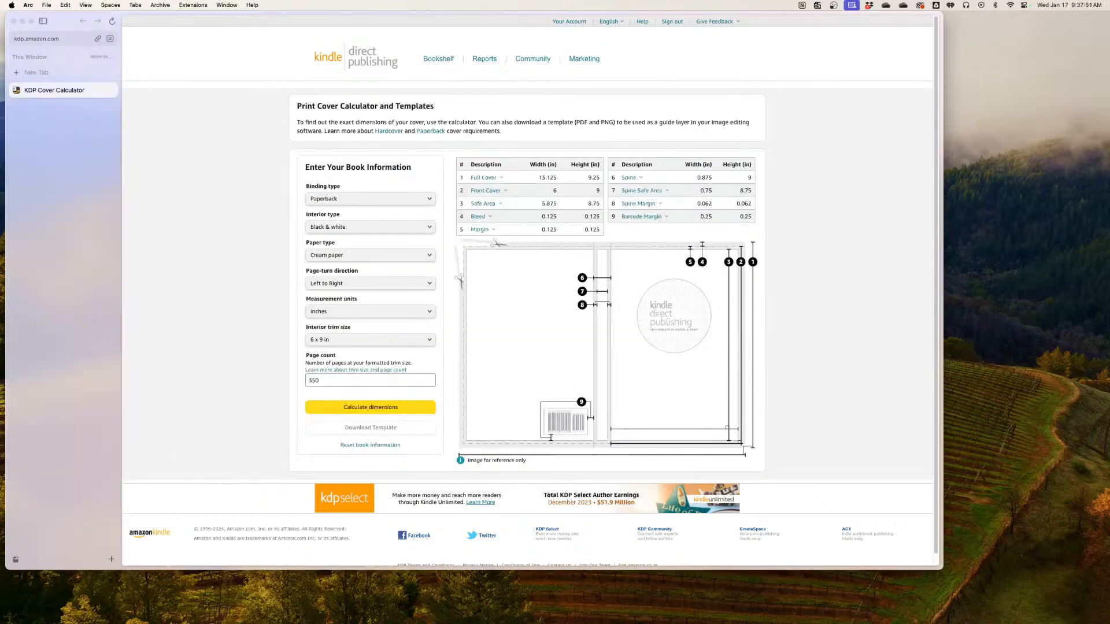
{"action": "key", "text": "super+t"}
{"action": "type", "text": "lulu.com"}
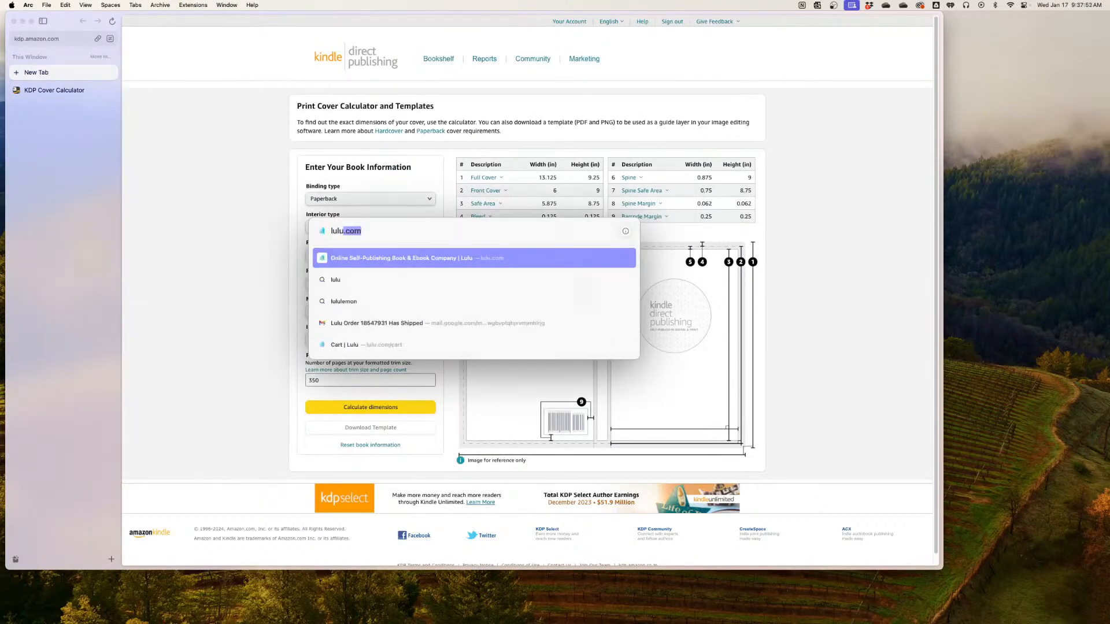
{"action": "key", "text": "Return"}
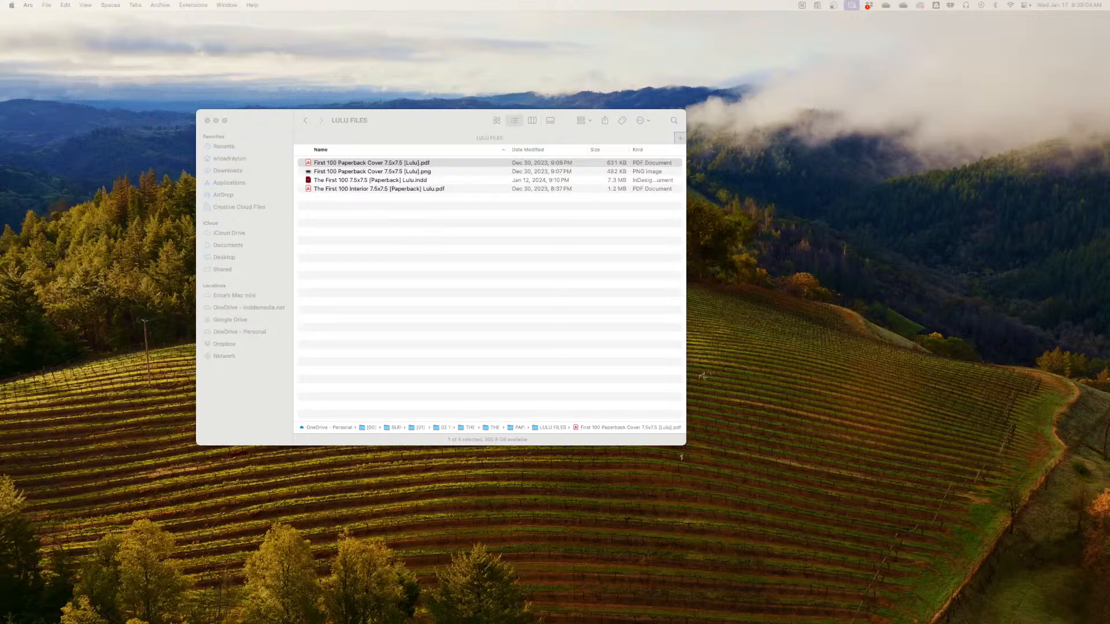
Open First 100 Paperback Cover 7.5x7.5 [Lulu].pdf in Acrobat Reader and close the DAXTON PRINT 6x9 document
{"action": "left_click", "coordinate": [372, 163]}
{"action": "left_click", "coordinate": [379, 190]}
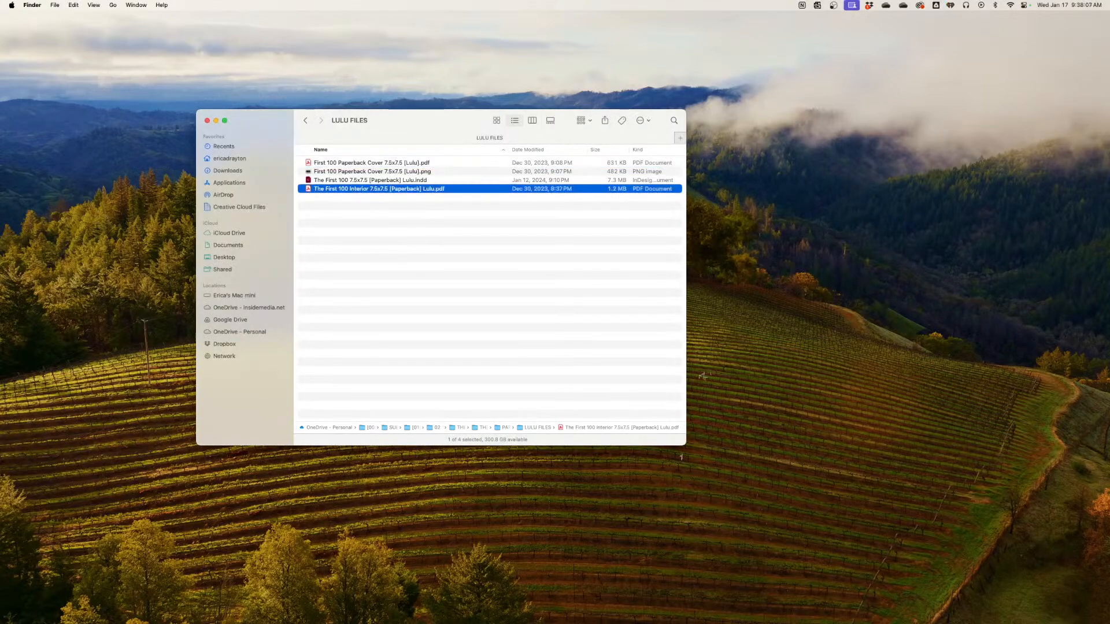
{"action": "left_click", "coordinate": [372, 163]}
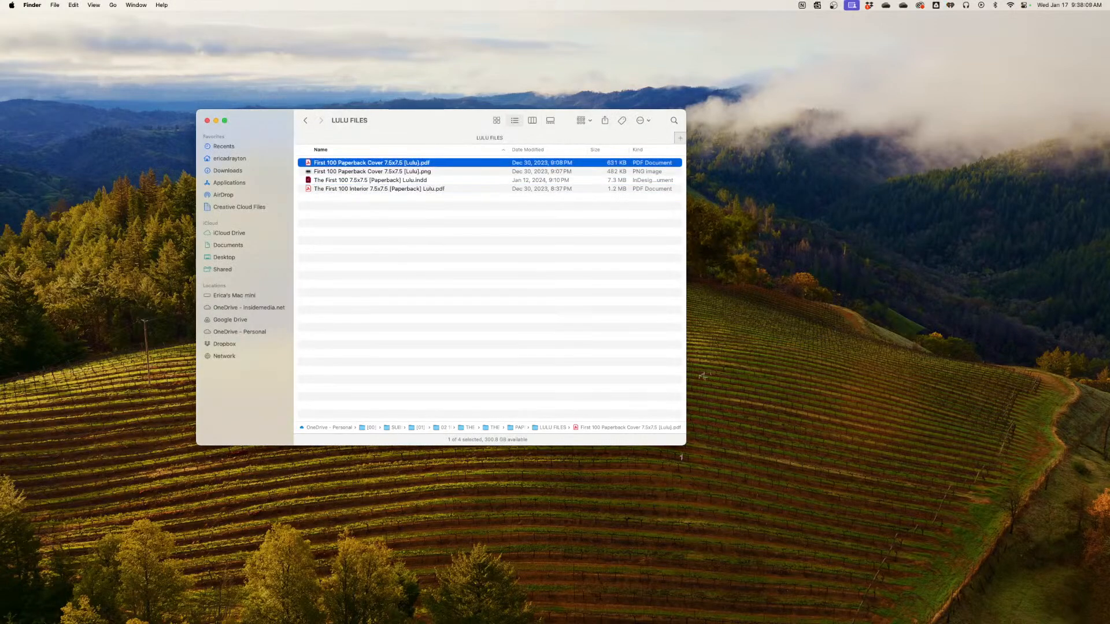
{"action": "double_click", "coordinate": [372, 163]}
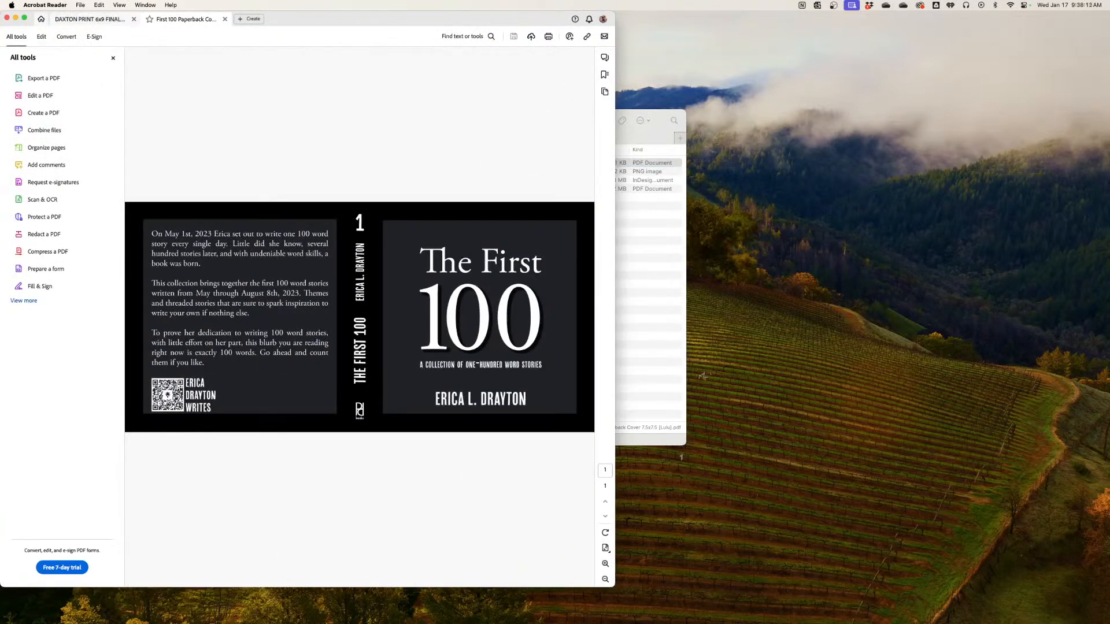
{"action": "left_click", "coordinate": [134, 19]}
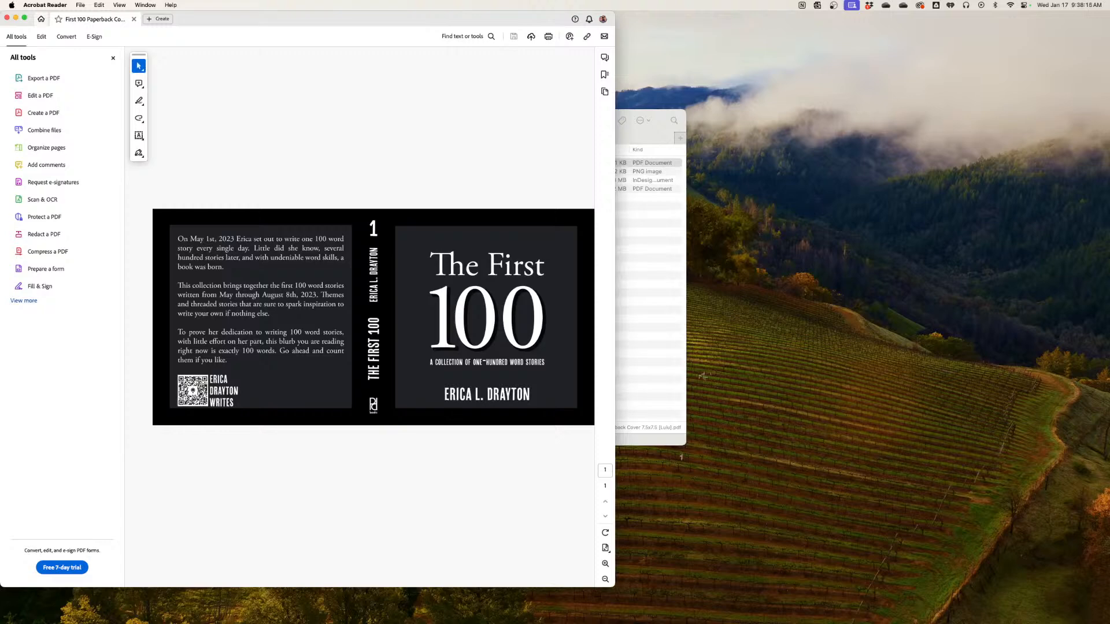
Return to Finder and open The First 100 Interior 7.5x7.5 [Paperback] Lulu.pdf in Acrobat Reader
{"action": "key", "text": "super+Tab"}
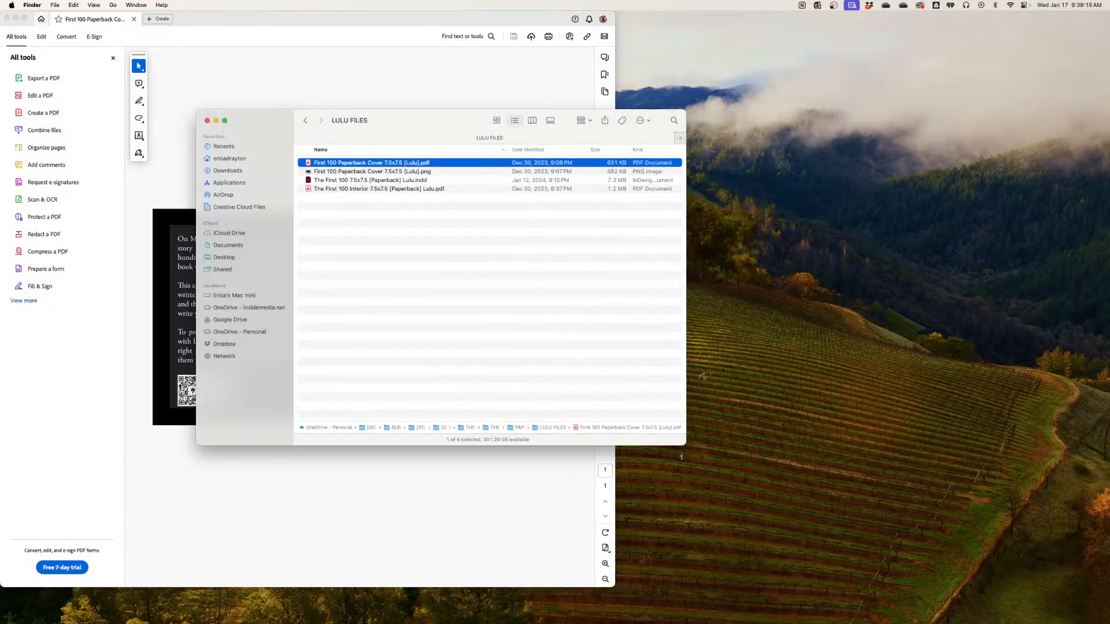
{"action": "left_click", "coordinate": [379, 189]}
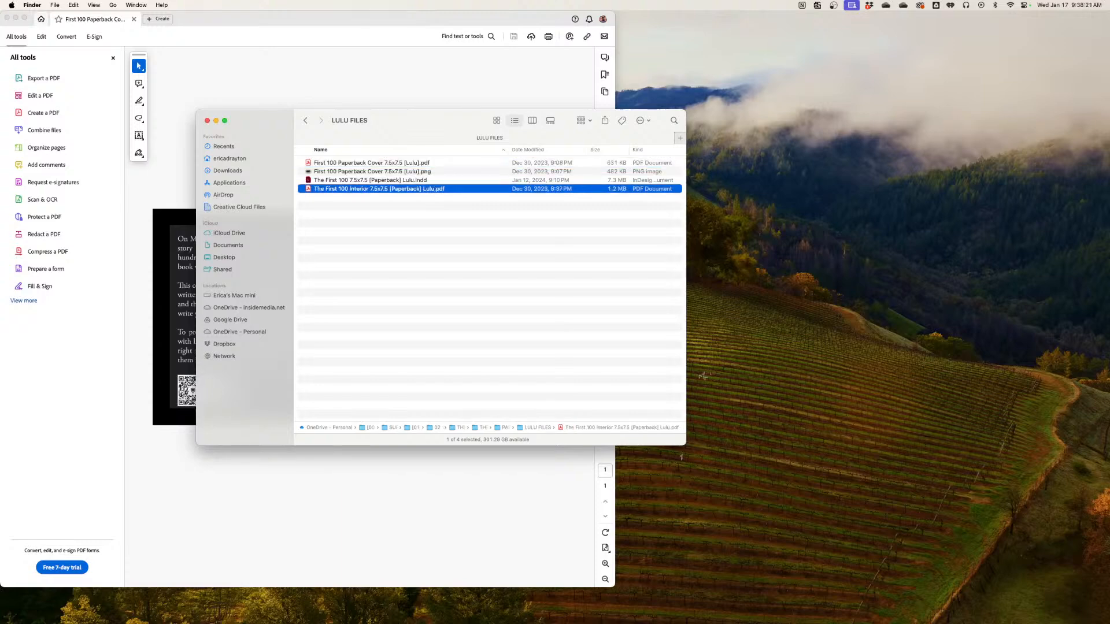
{"action": "double_click", "coordinate": [379, 189]}
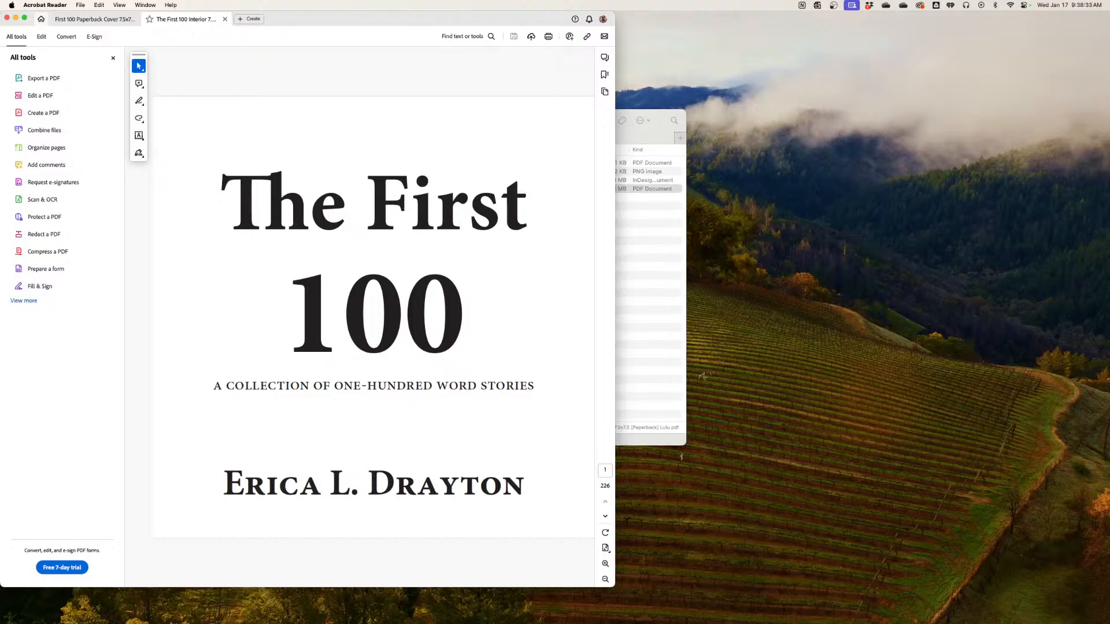
Move the LULU FILES window aside and widen the Acrobat Reader window to display the full paperback cover PDF
{"action": "key", "text": "super+Tab"}
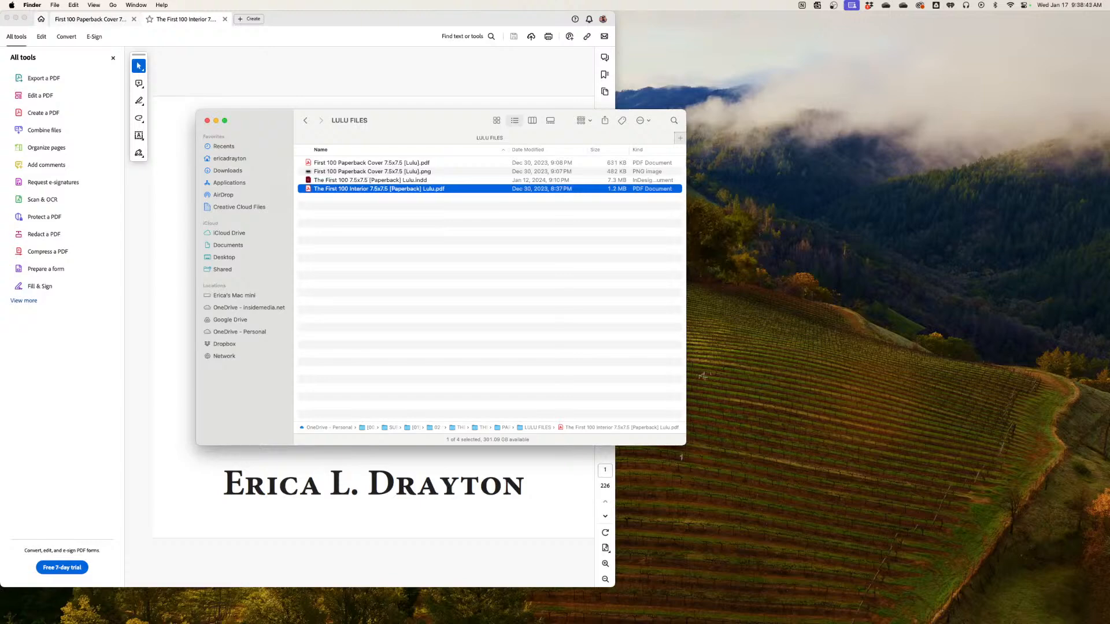
{"action": "left_click_drag", "start_coordinate": [428, 121], "coordinate": [792, 138]}
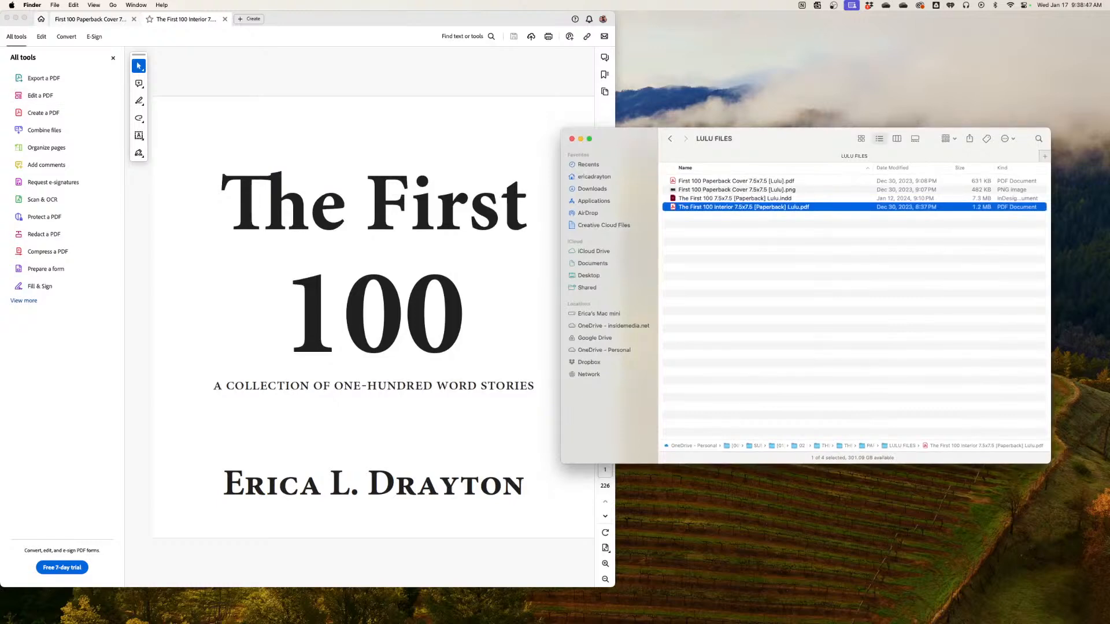
{"action": "left_click", "coordinate": [90, 19]}
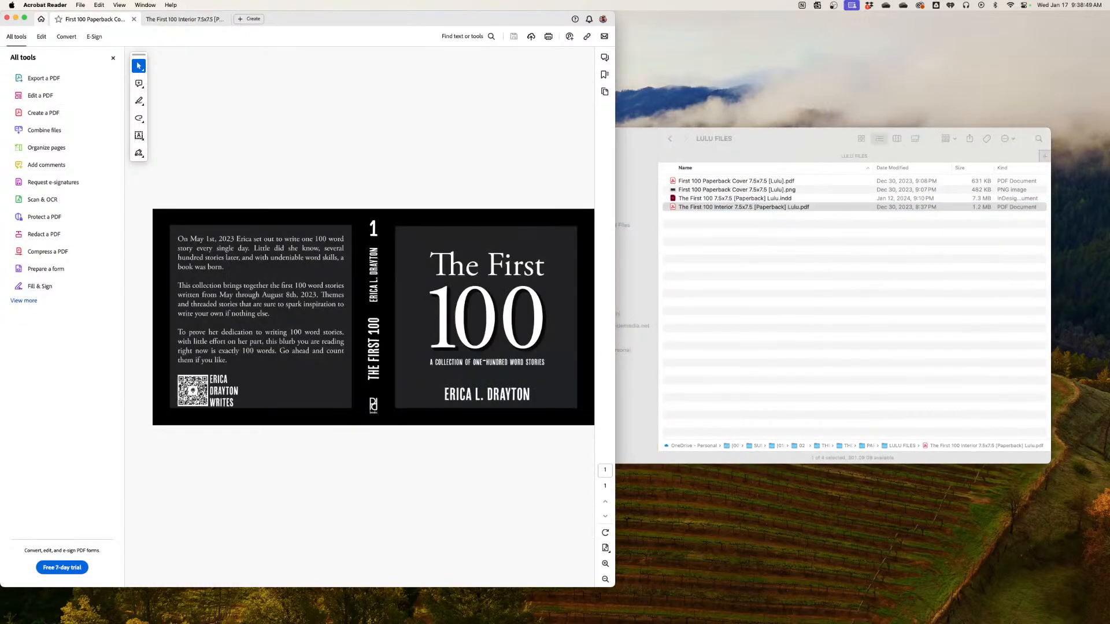
{"action": "left_click_drag", "start_coordinate": [615, 324], "coordinate": [897, 323]}
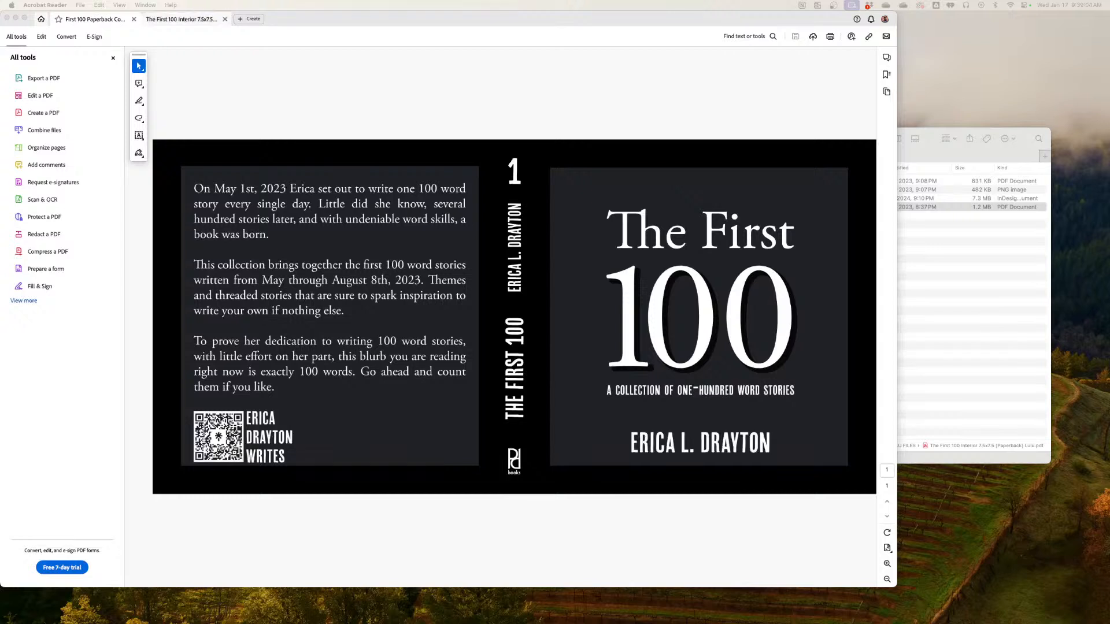
Display the First 100 interior PDF as two-page spreads with continuous scrolling
{"action": "left_click", "coordinate": [182, 19]}
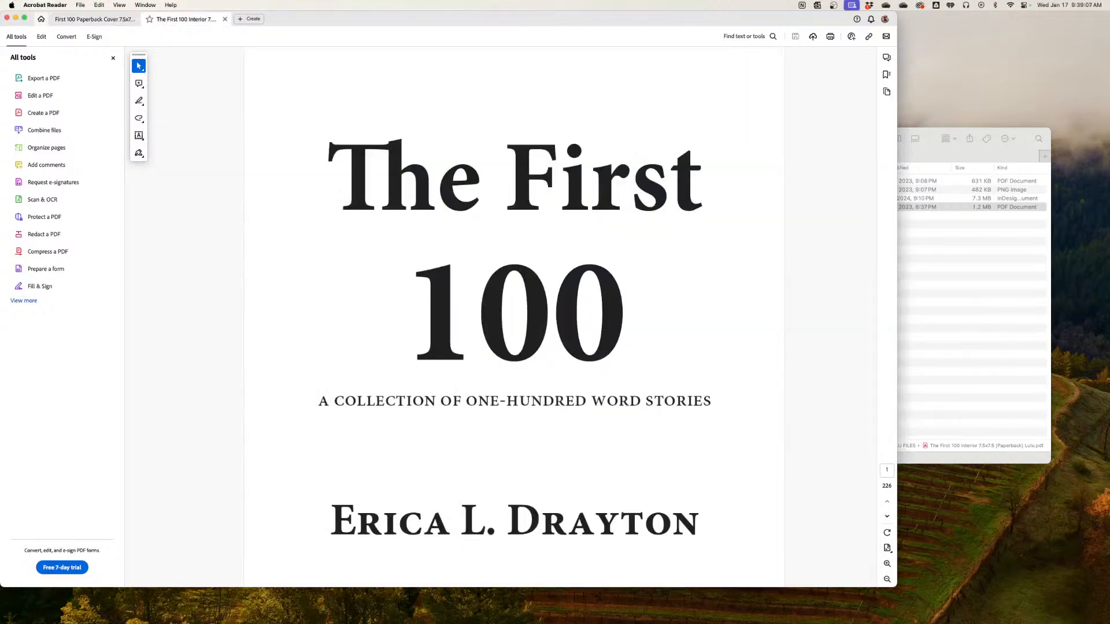
{"action": "left_click", "coordinate": [120, 5]}
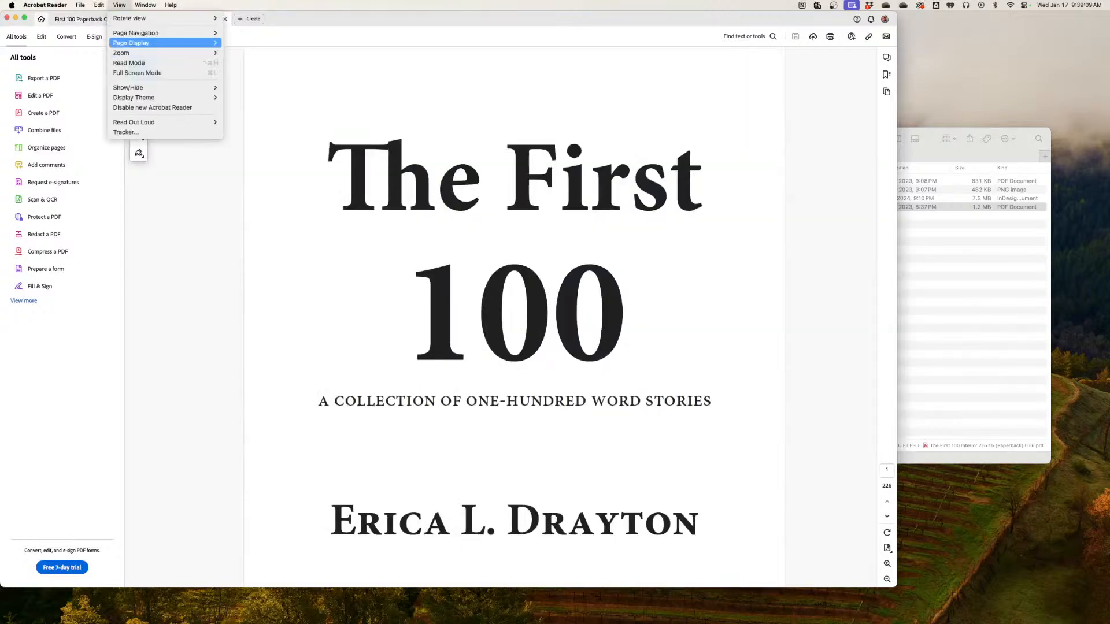
{"action": "mouse_move", "coordinate": [166, 43]}
{"action": "left_click", "coordinate": [255, 52]}
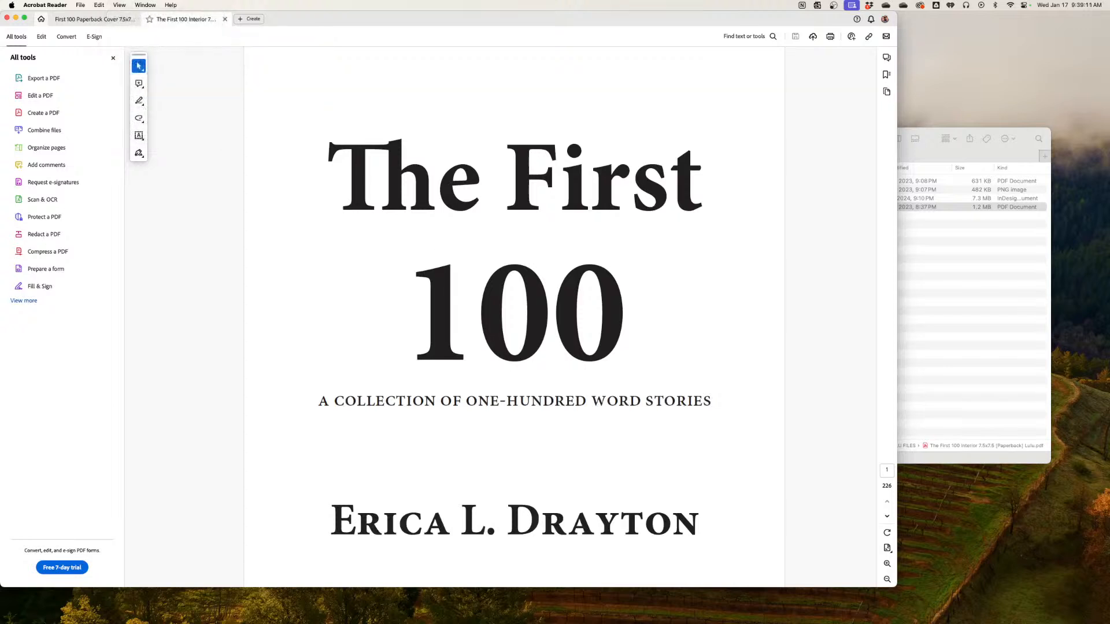
{"action": "left_click", "coordinate": [119, 5]}
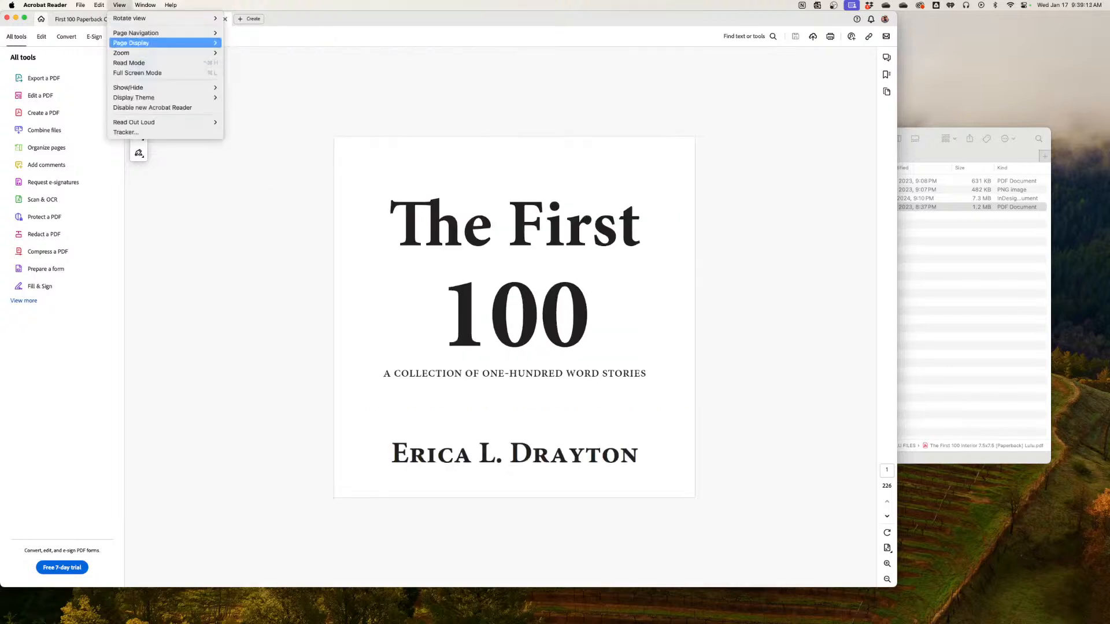
{"action": "mouse_move", "coordinate": [165, 43]}
{"action": "left_click", "coordinate": [254, 75]}
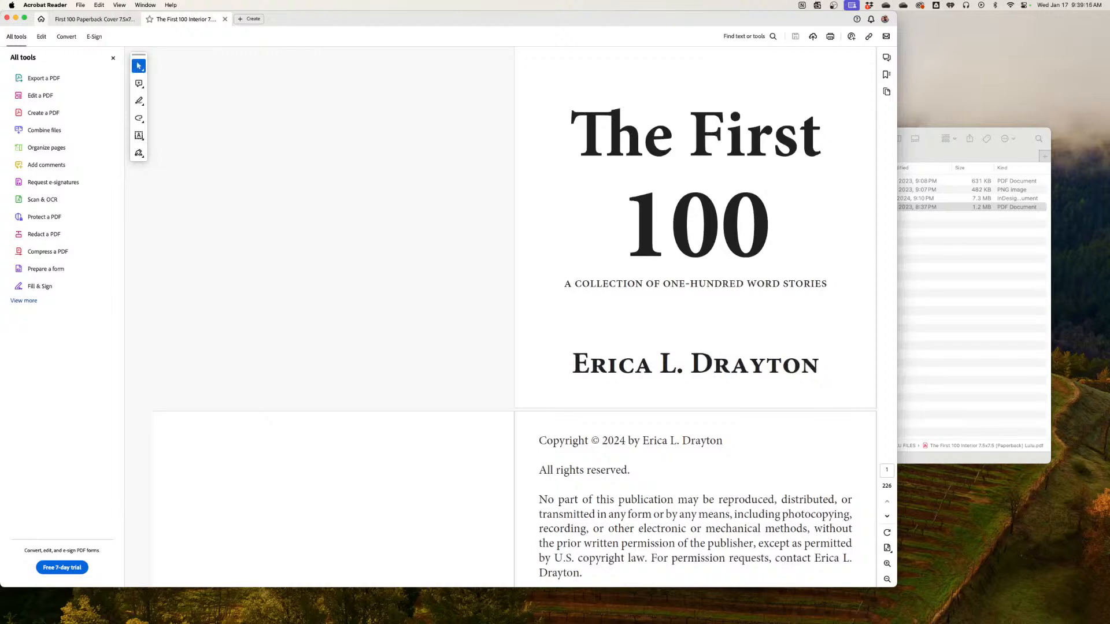
Examine the interior PDF's opening spreads, including the title, copyright, dedication and introductory pages
{"action": "scroll", "coordinate": [515, 314], "scroll_direction": "down", "scroll_amount": 5}
{"action": "scroll", "coordinate": [514, 314], "scroll_direction": "up", "scroll_amount": 5}
{"action": "scroll", "coordinate": [514, 314], "scroll_direction": "down", "scroll_amount": 10}
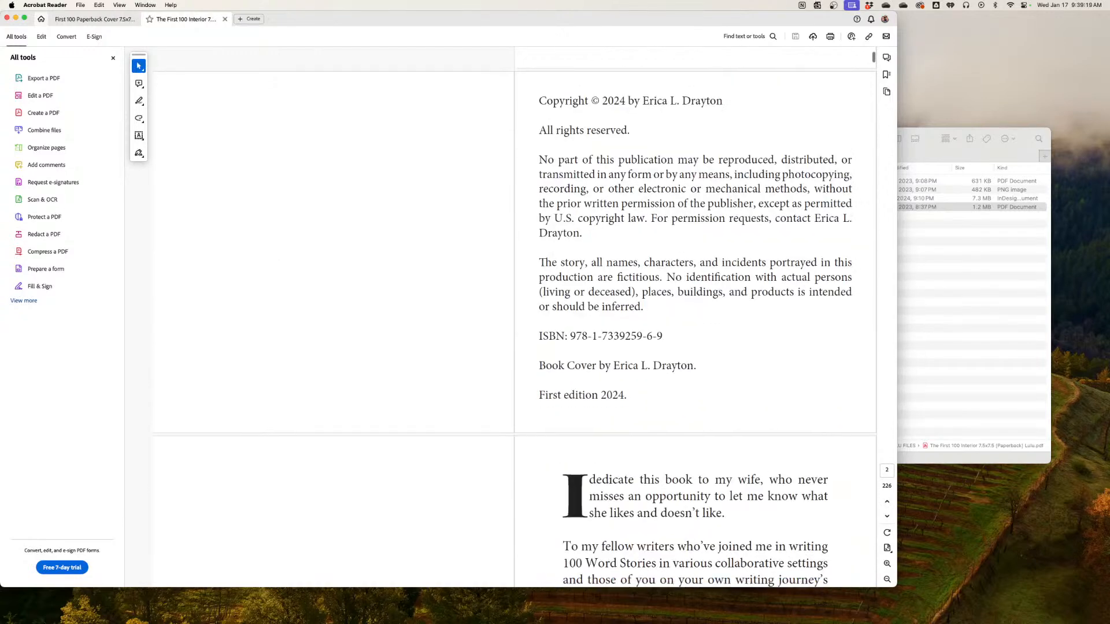
{"action": "scroll", "coordinate": [515, 314], "scroll_direction": "up", "scroll_amount": 8}
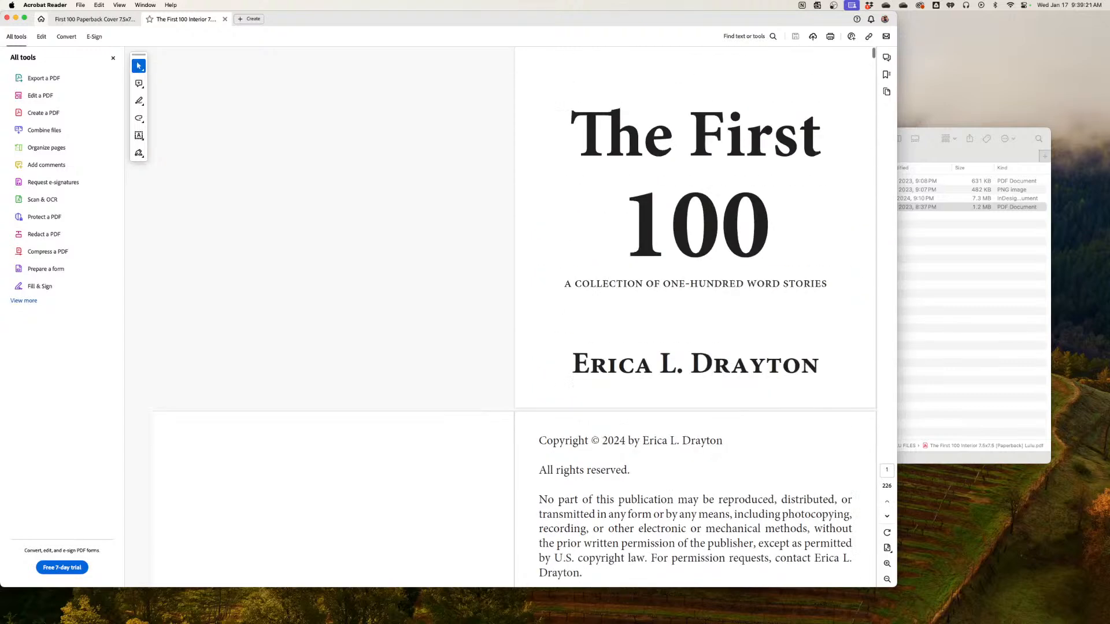
{"action": "scroll", "coordinate": [514, 314], "scroll_direction": "down", "scroll_amount": 18}
{"action": "scroll", "coordinate": [515, 314], "scroll_direction": "up", "scroll_amount": 6}
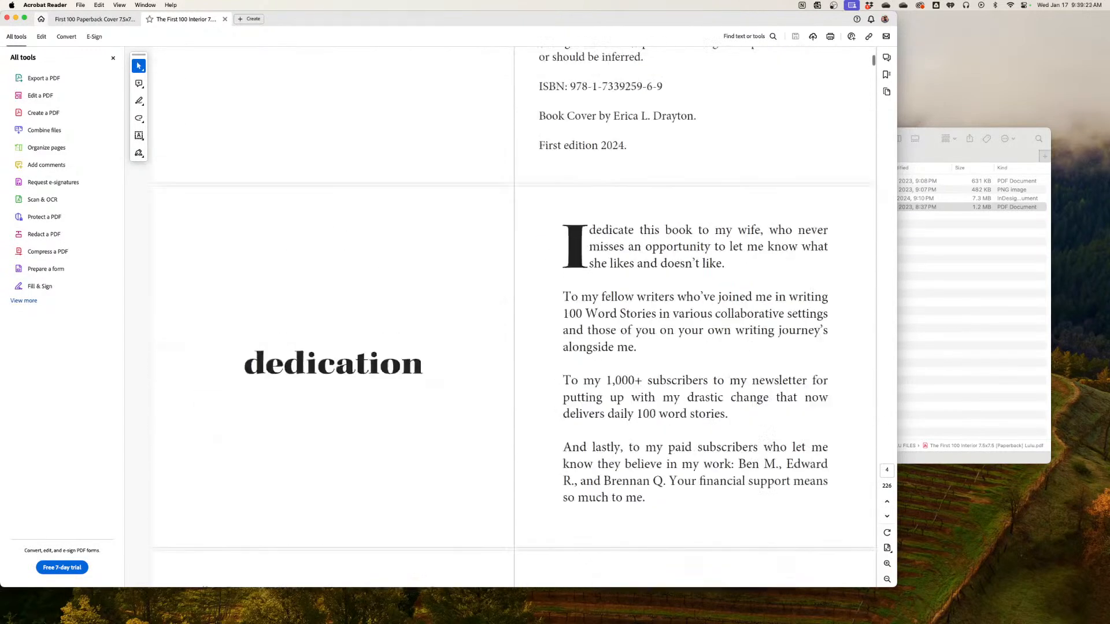
{"action": "scroll", "coordinate": [514, 314], "scroll_direction": "up", "scroll_amount": 8}
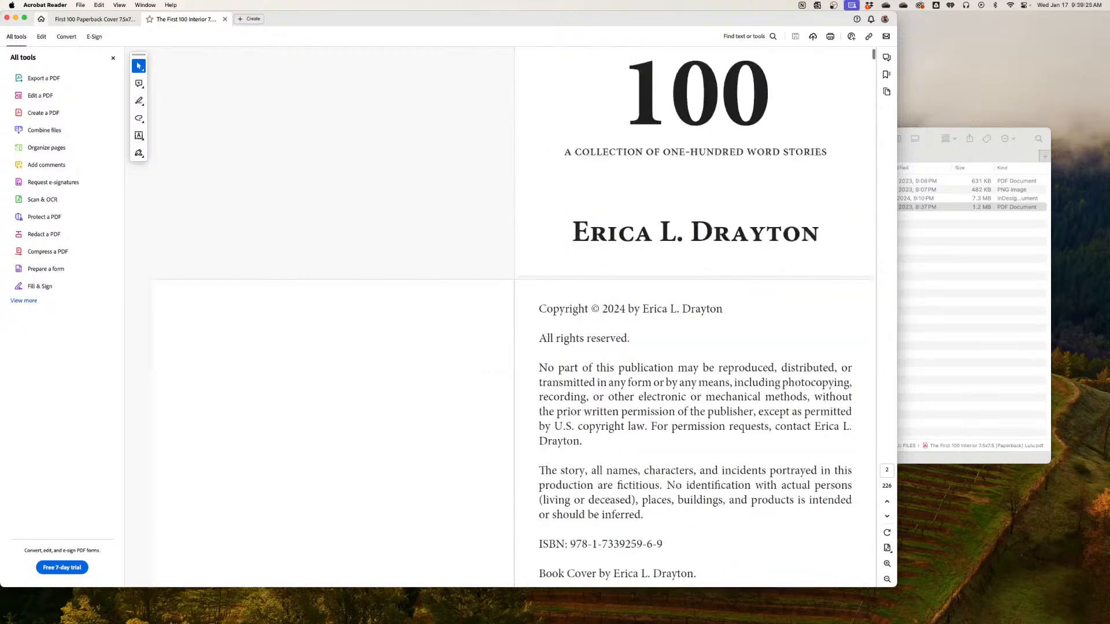
{"action": "scroll", "coordinate": [515, 314], "scroll_direction": "down", "scroll_amount": 15}
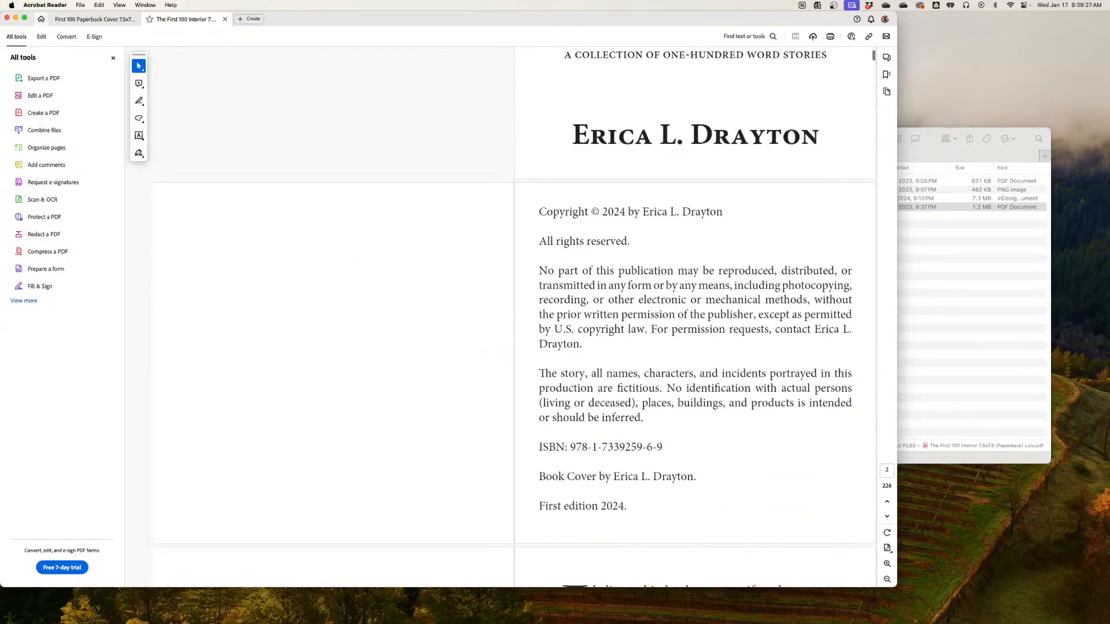
{"action": "scroll", "coordinate": [515, 314], "scroll_direction": "down", "scroll_amount": 10}
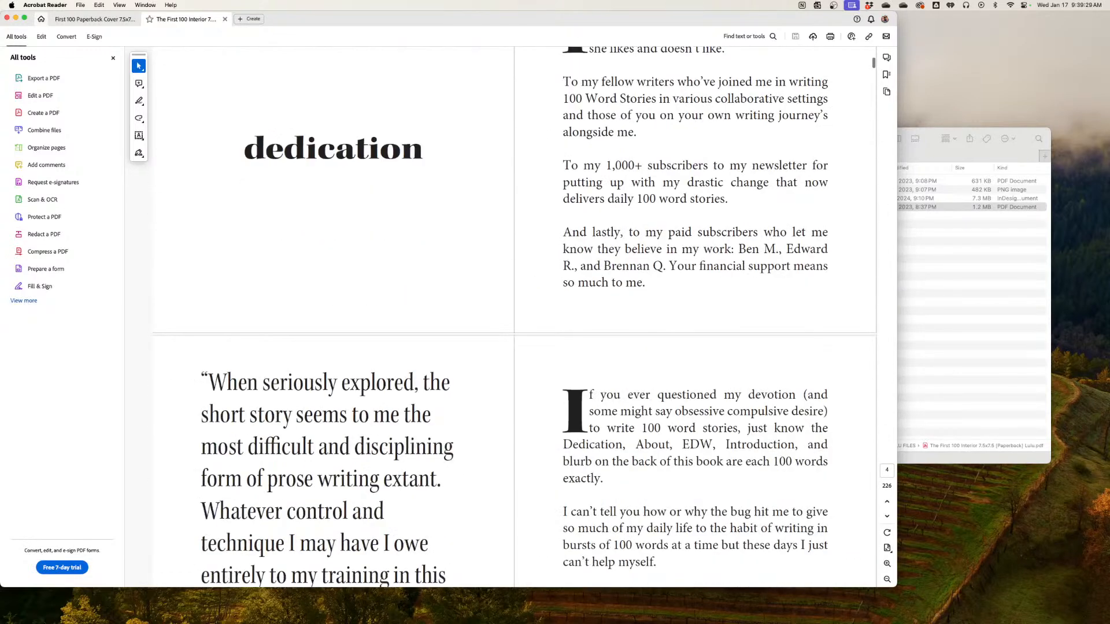
Examine the interior PDF's May stories section, including the Mahjong #001 spread, and return to the title page
{"action": "scroll", "coordinate": [515, 314], "scroll_direction": "down", "scroll_amount": 8}
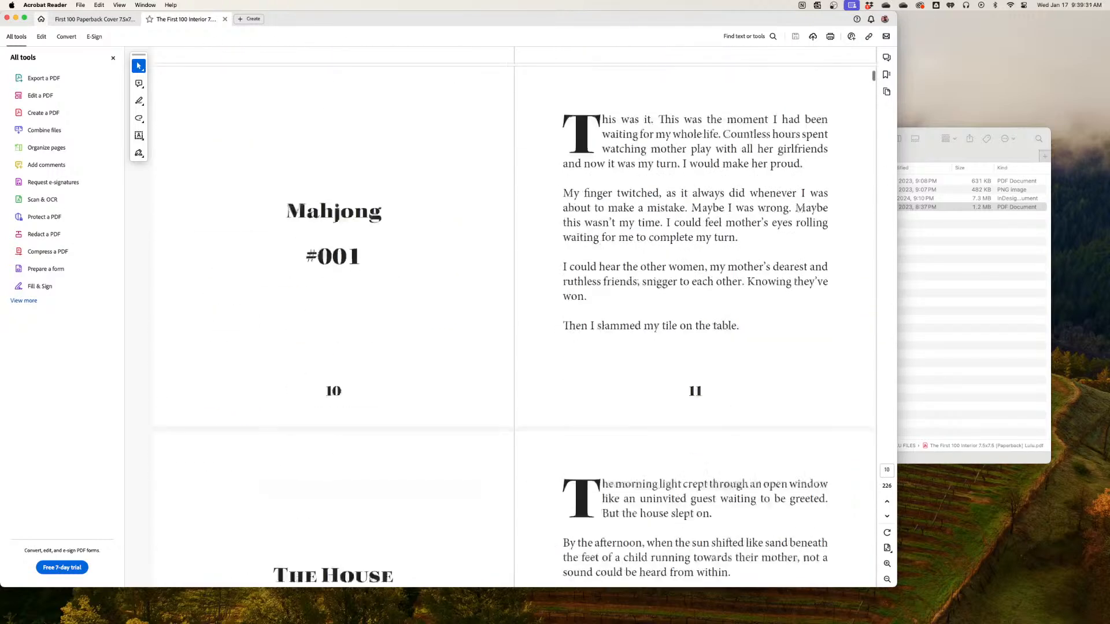
{"action": "scroll", "coordinate": [515, 314], "scroll_direction": "up", "scroll_amount": 5}
{"action": "scroll", "coordinate": [514, 314], "scroll_direction": "up", "scroll_amount": 3}
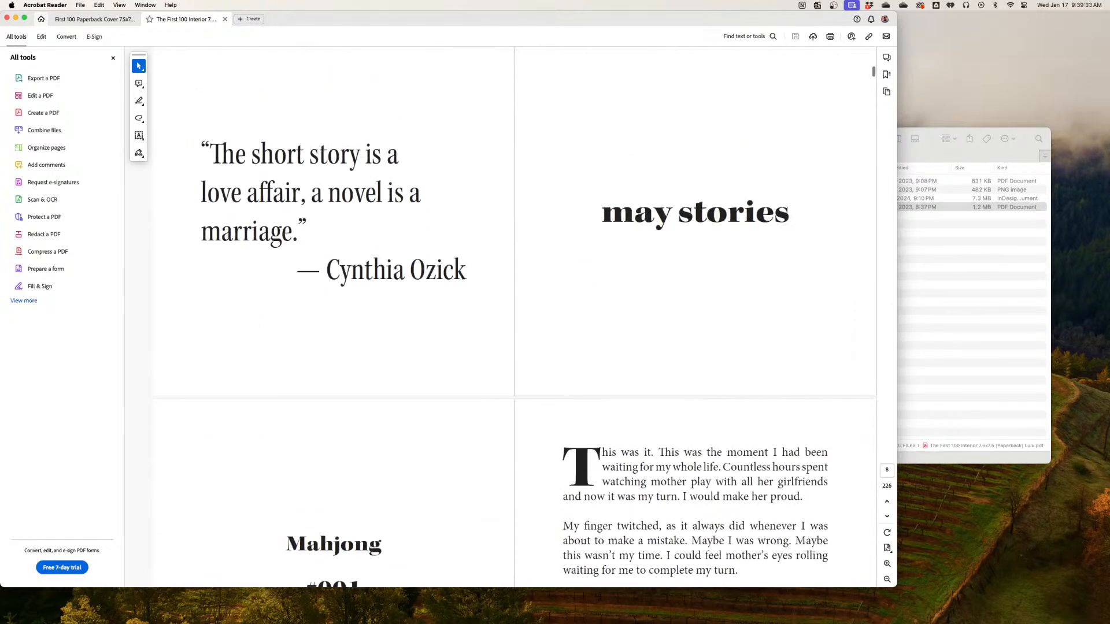
{"action": "scroll", "coordinate": [515, 317], "scroll_direction": "down", "scroll_amount": 9}
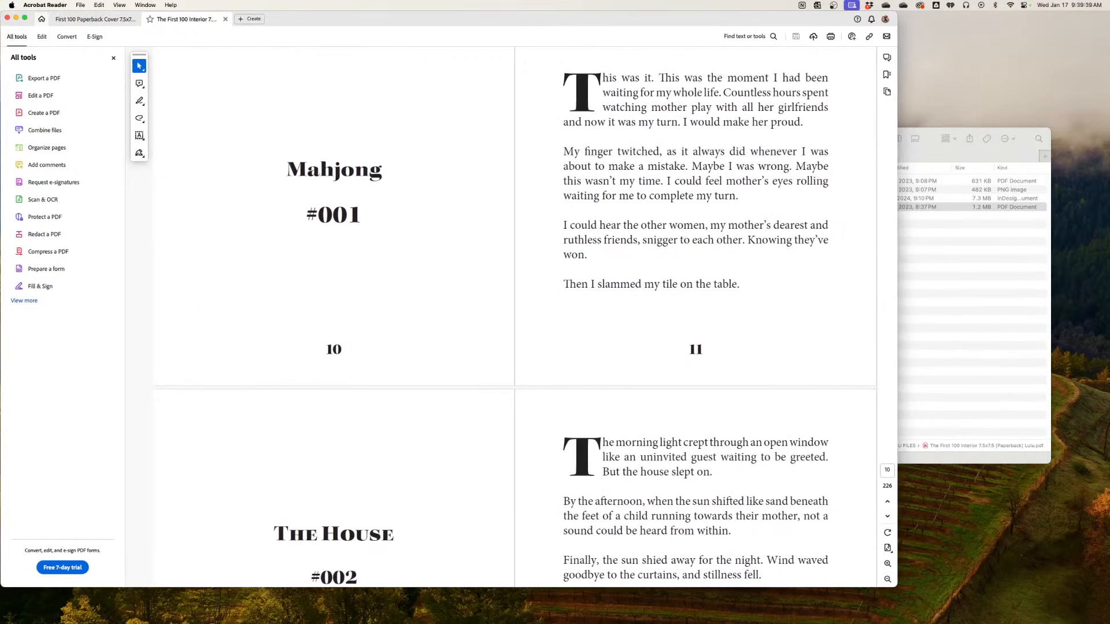
{"action": "scroll", "coordinate": [514, 313], "scroll_direction": "up", "scroll_amount": 20}
{"action": "scroll", "coordinate": [693, 314], "scroll_direction": "up", "scroll_amount": 2}
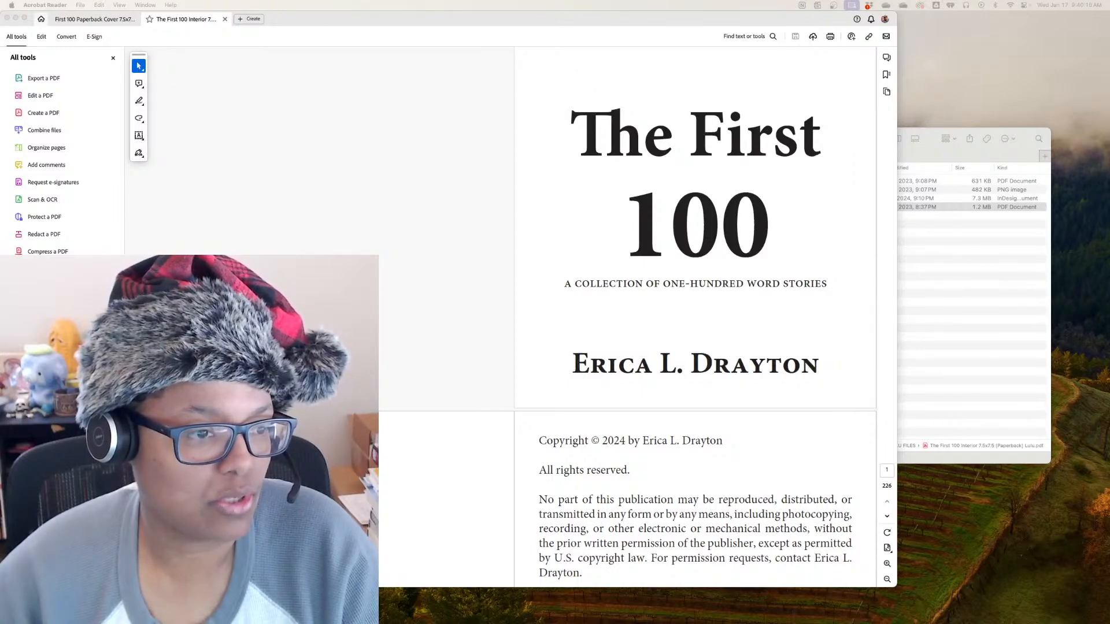
Switch to Notes, open the Proof Copy Fixes note in its own window and arrange it alongside the interior PDF in Acrobat Reader
{"action": "key", "text": "super+Tab"}
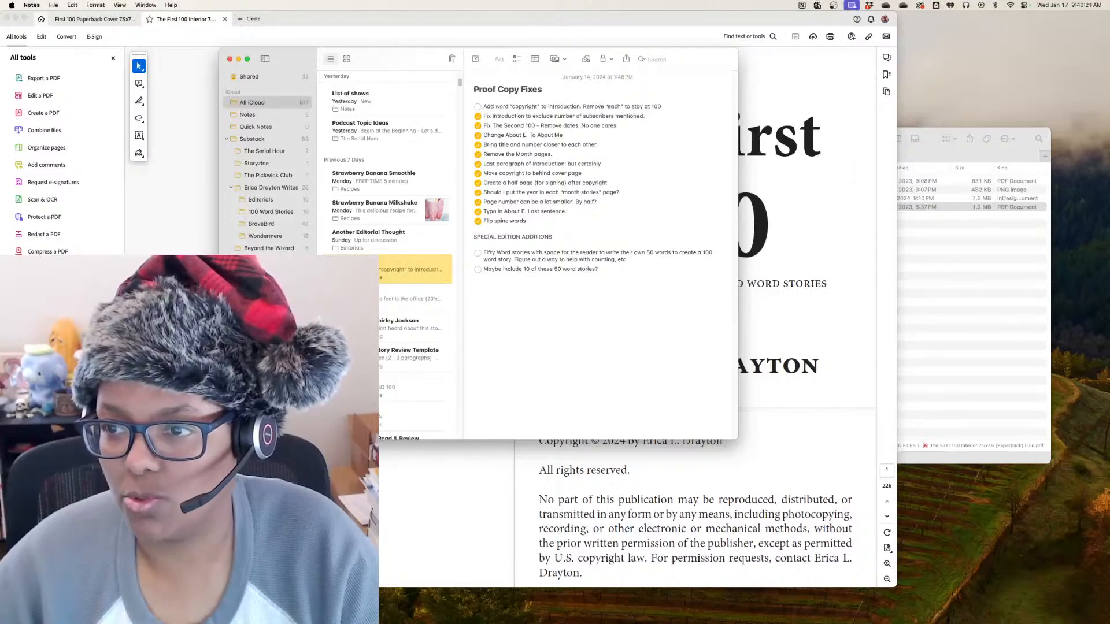
{"action": "double_click", "coordinate": [386, 270]}
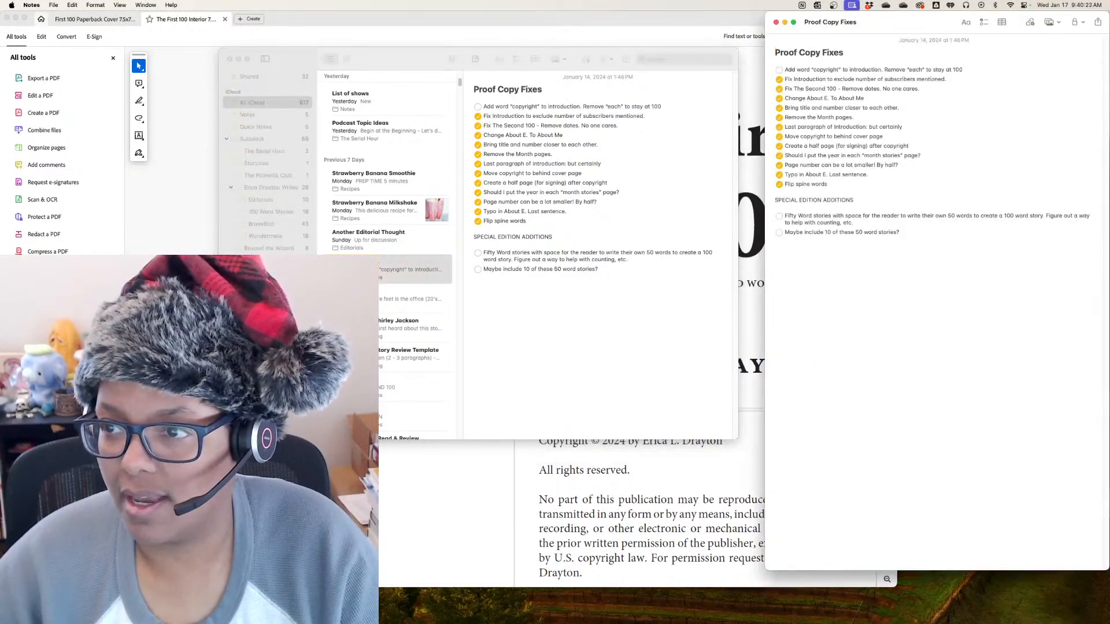
{"action": "key", "text": "super+Tab"}
{"action": "left_click_drag", "start_coordinate": [908, 22], "coordinate": [151, 22]}
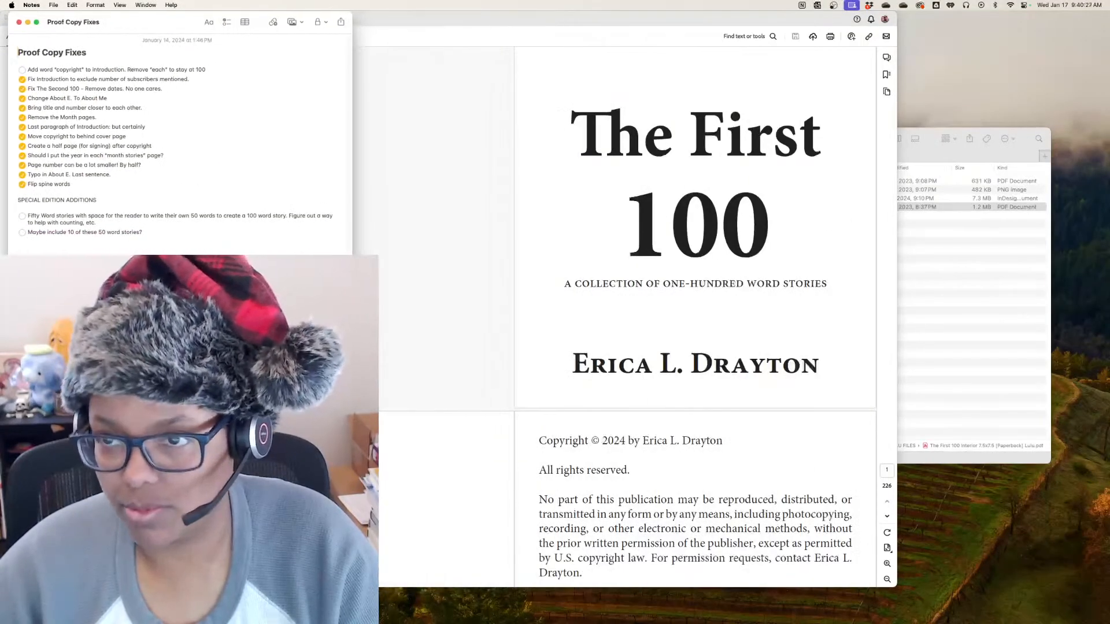
{"action": "left_click_drag", "start_coordinate": [439, 19], "coordinate": [652, 19]}
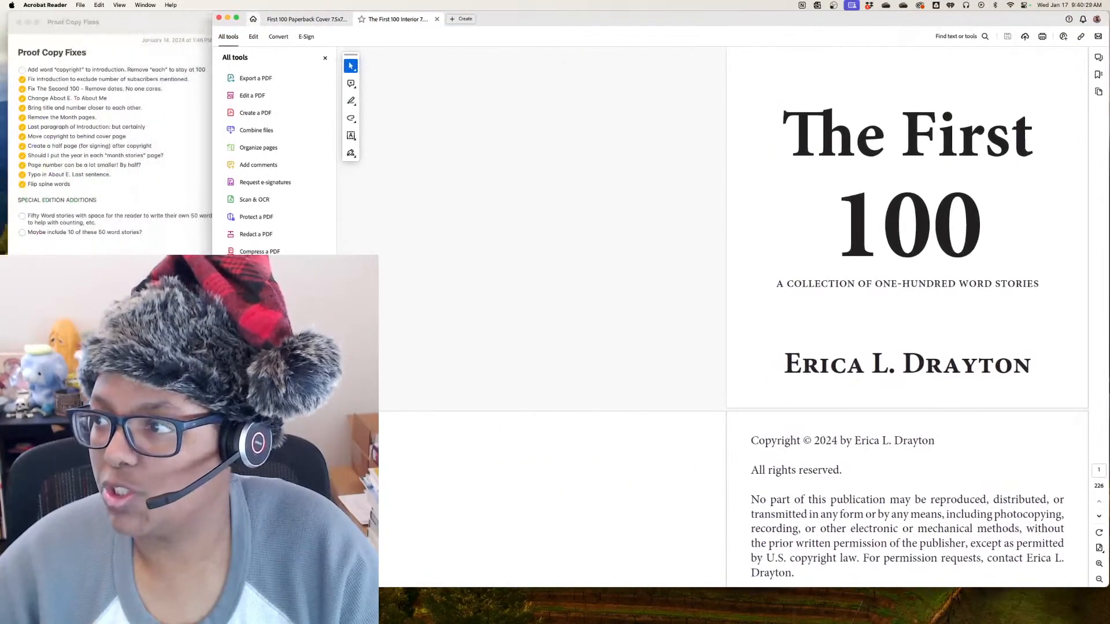
{"action": "left_click_drag", "start_coordinate": [145, 22], "coordinate": [136, 22]}
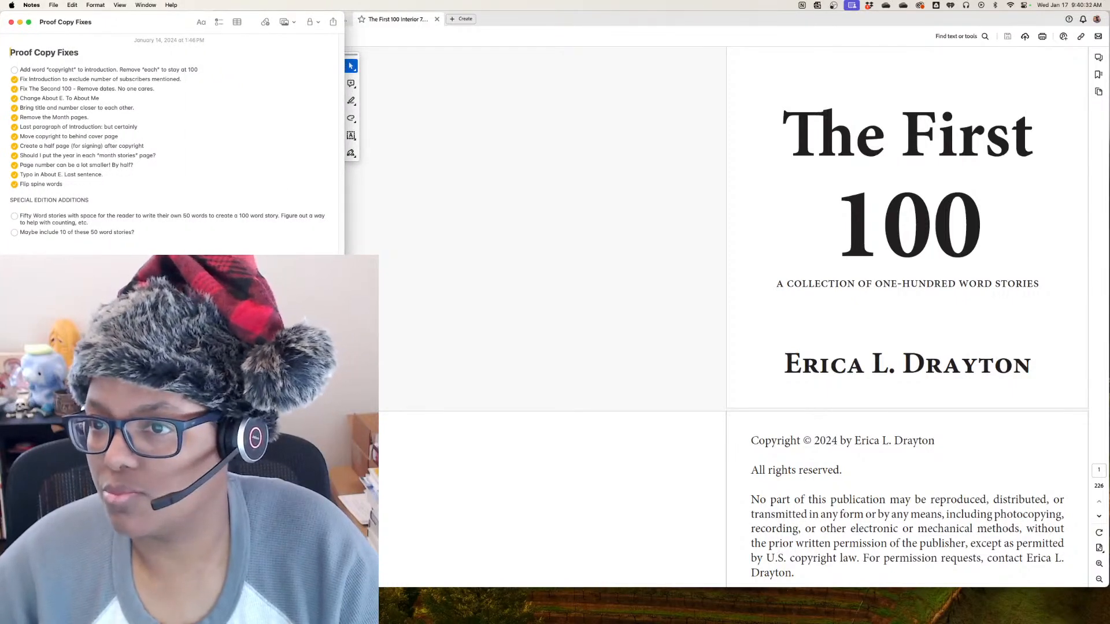
Review the Proof Copy Fixes list alongside the interior PDF's title and copyright pages, and hide Photoshop's cover document
{"action": "key", "text": "super+Tab"}
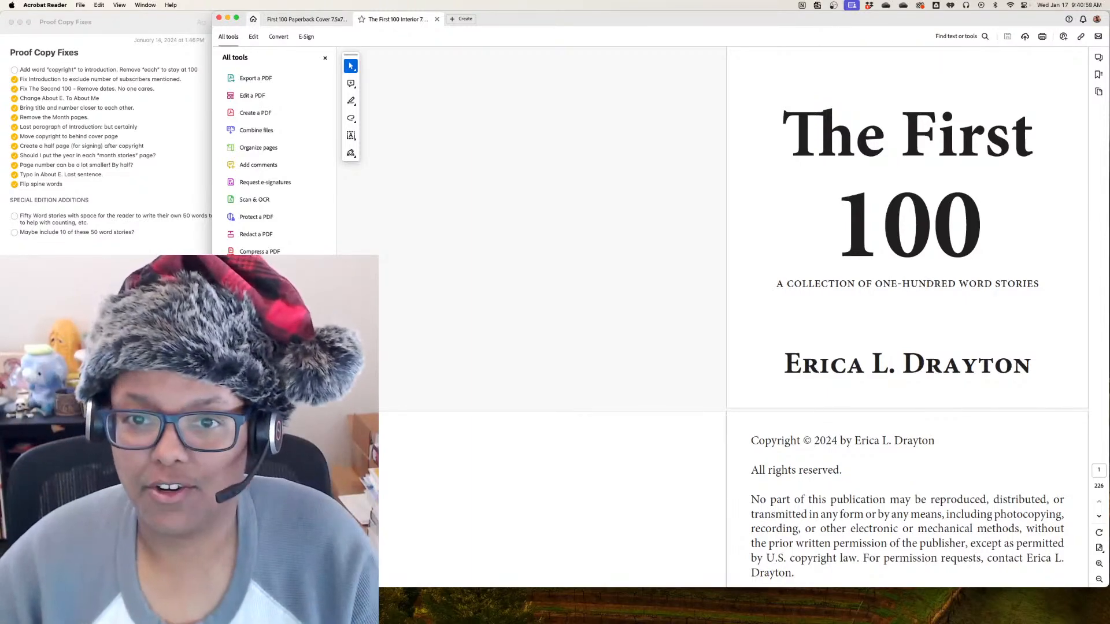
{"action": "key", "text": "super+Tab"}
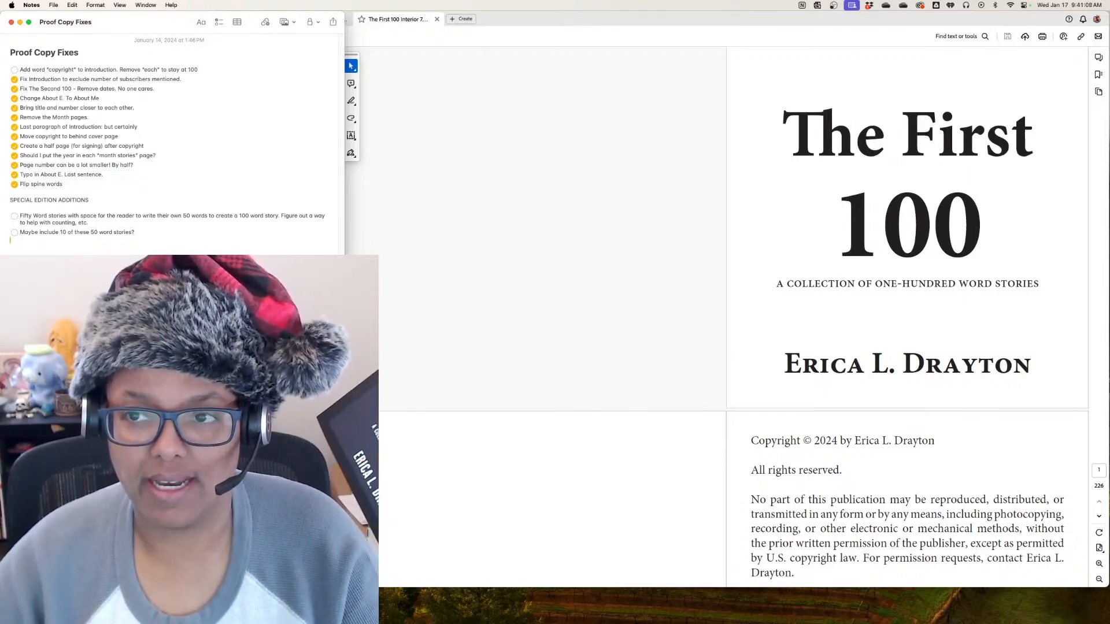
{"action": "key", "text": "super+Tab"}
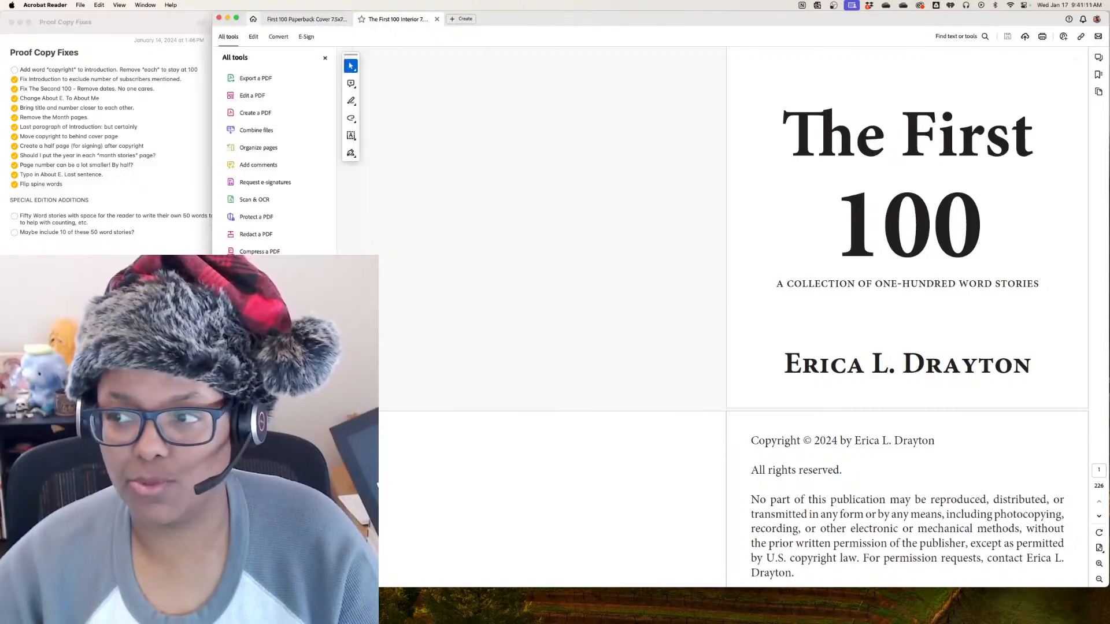
{"action": "scroll", "coordinate": [907, 318], "scroll_direction": "down", "scroll_amount": 5}
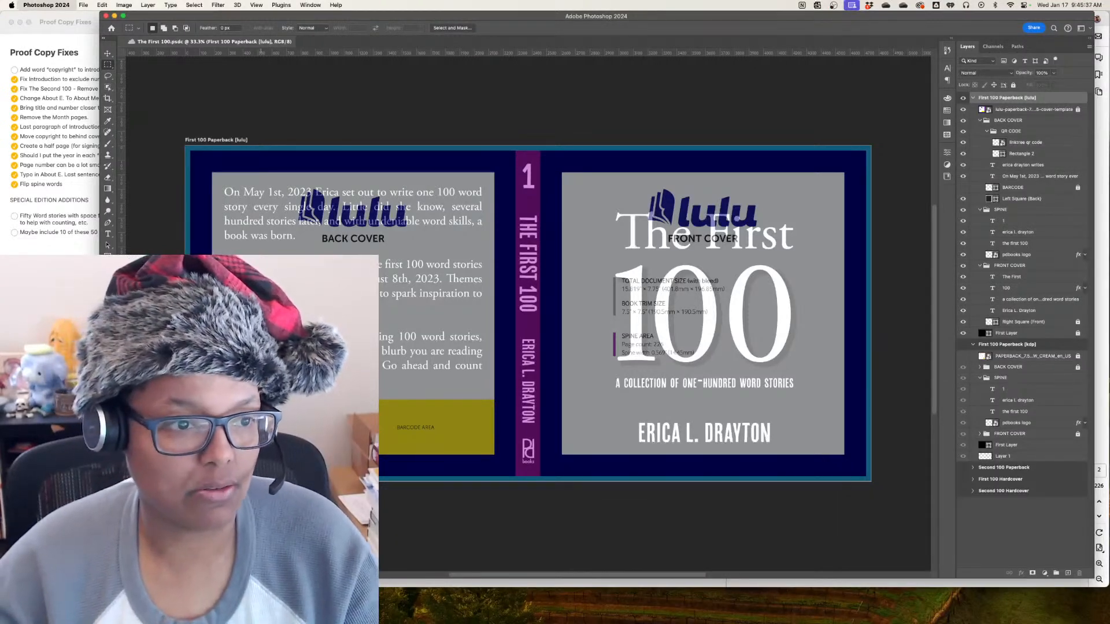
{"action": "key", "text": "super+h"}
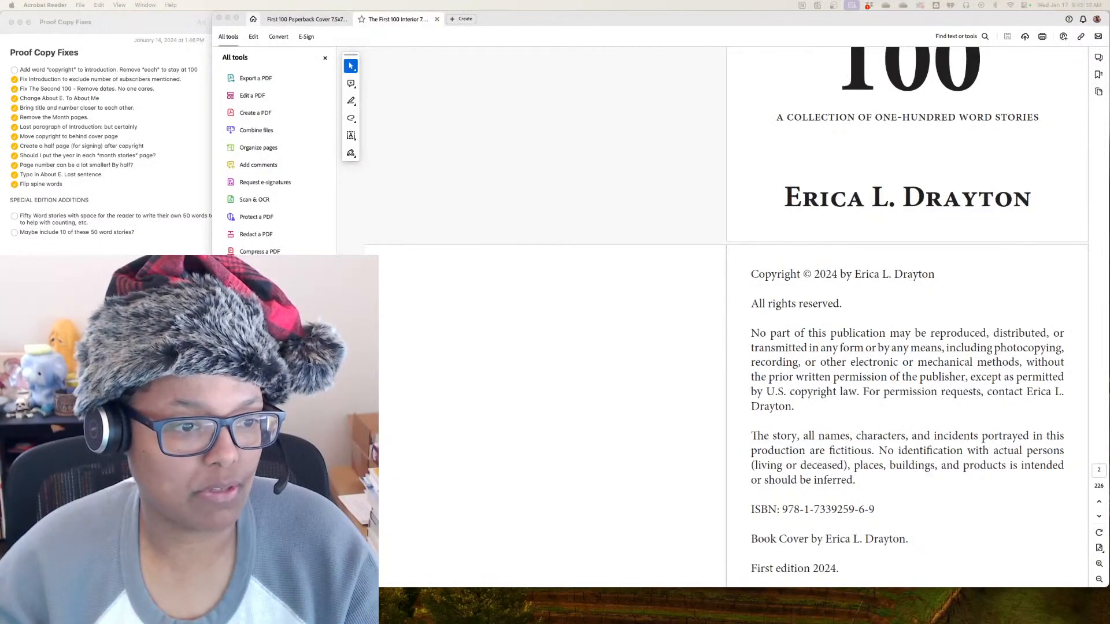